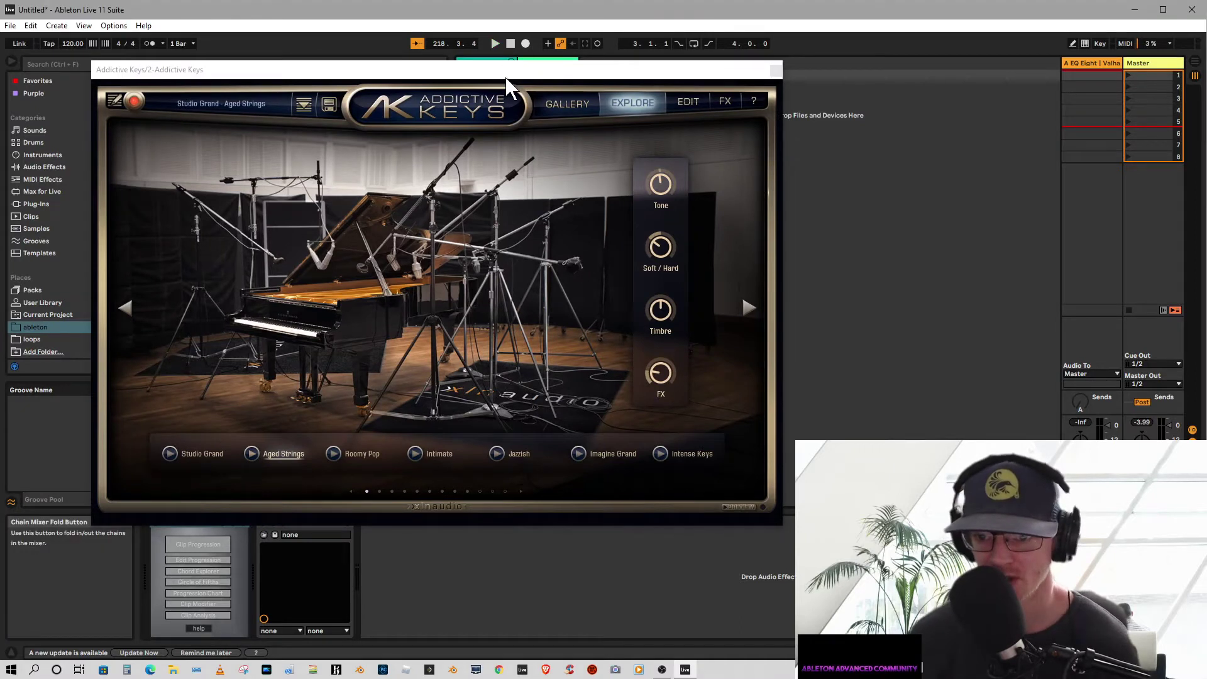
left_click_drag(506, 77, 480, 56)
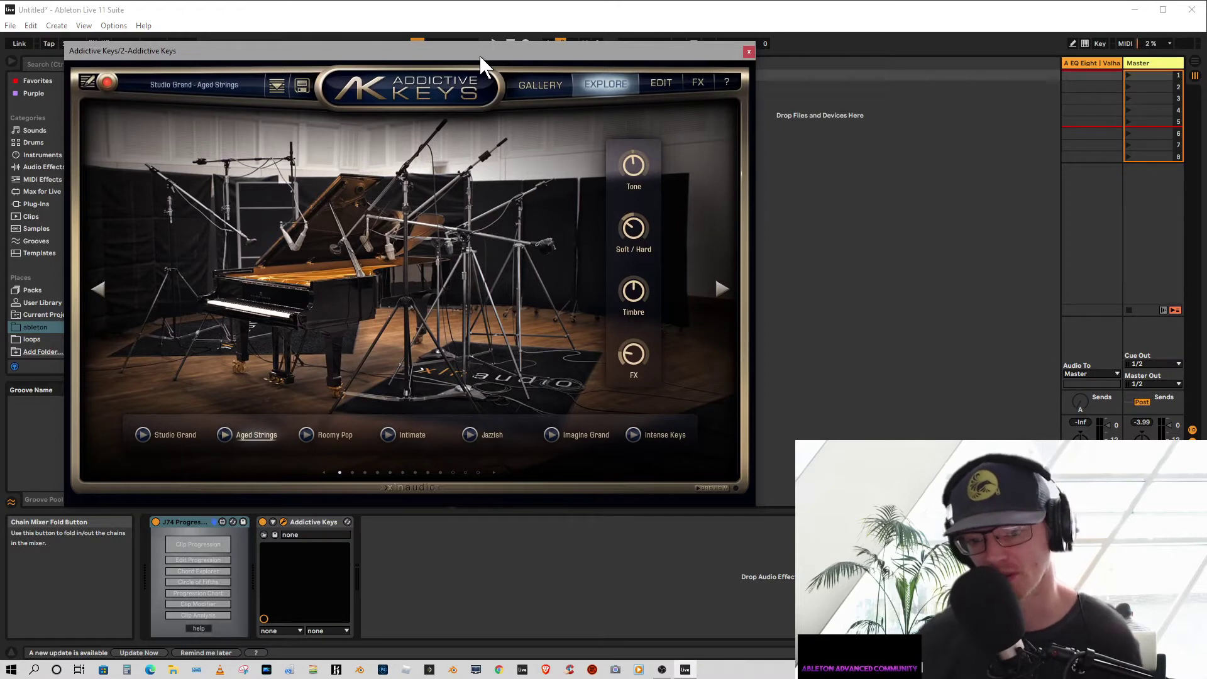
left_click_drag(480, 56, 597, 132)
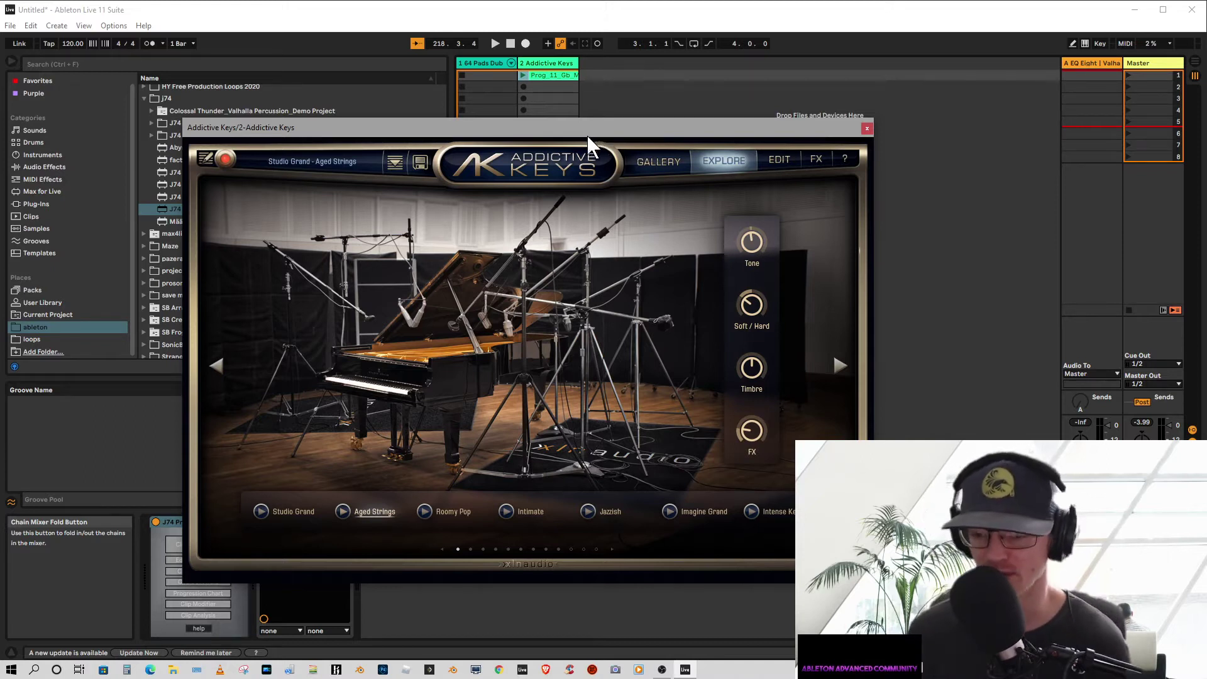
left_click_drag(481, 126, 722, 112)
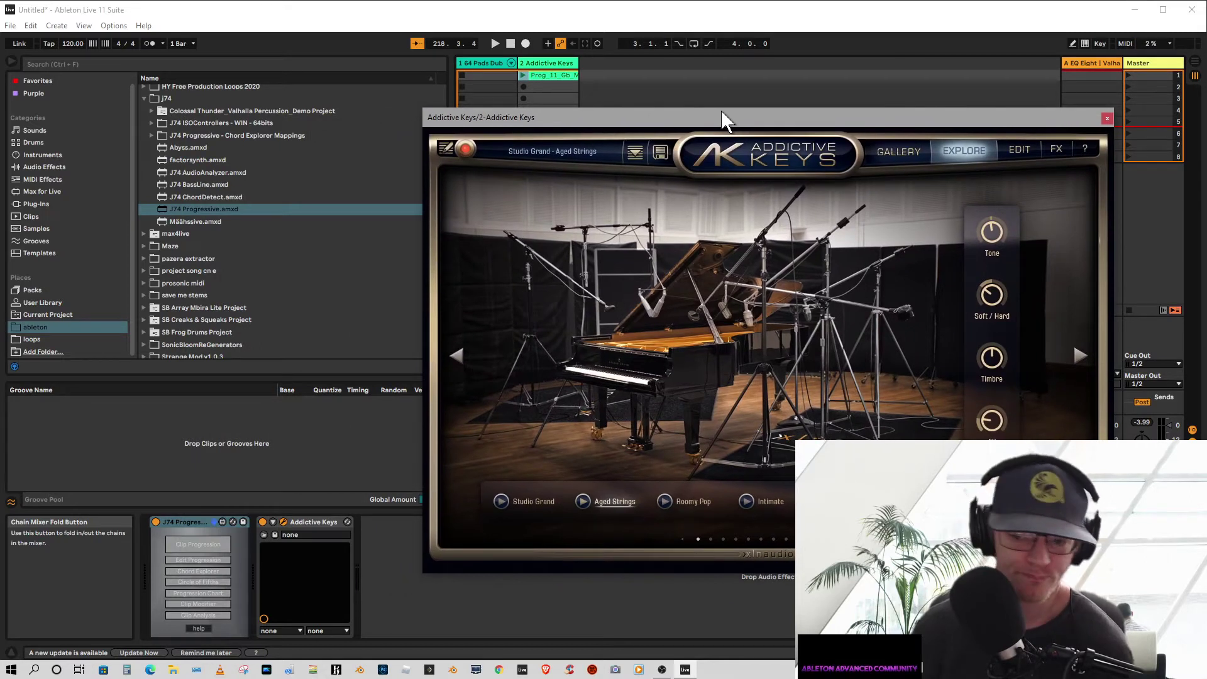
left_click_drag(722, 112, 749, 58)
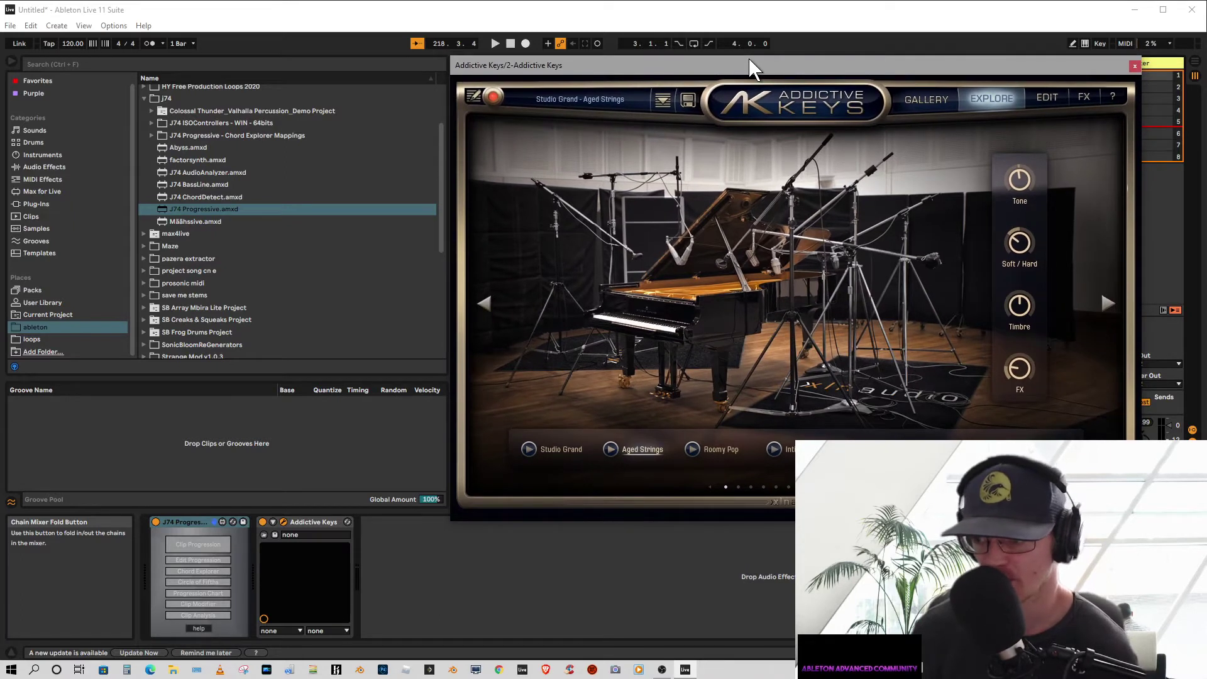
left_click_drag(749, 59, 731, 59)
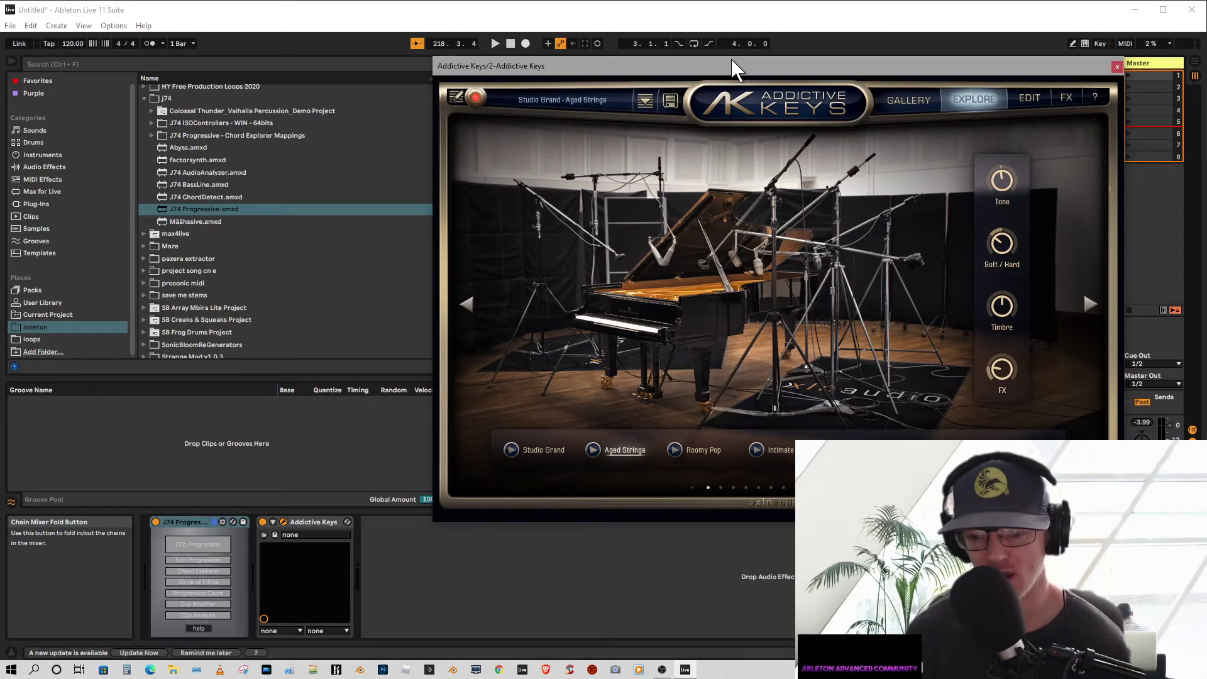
left_click_drag(731, 59, 731, 75)
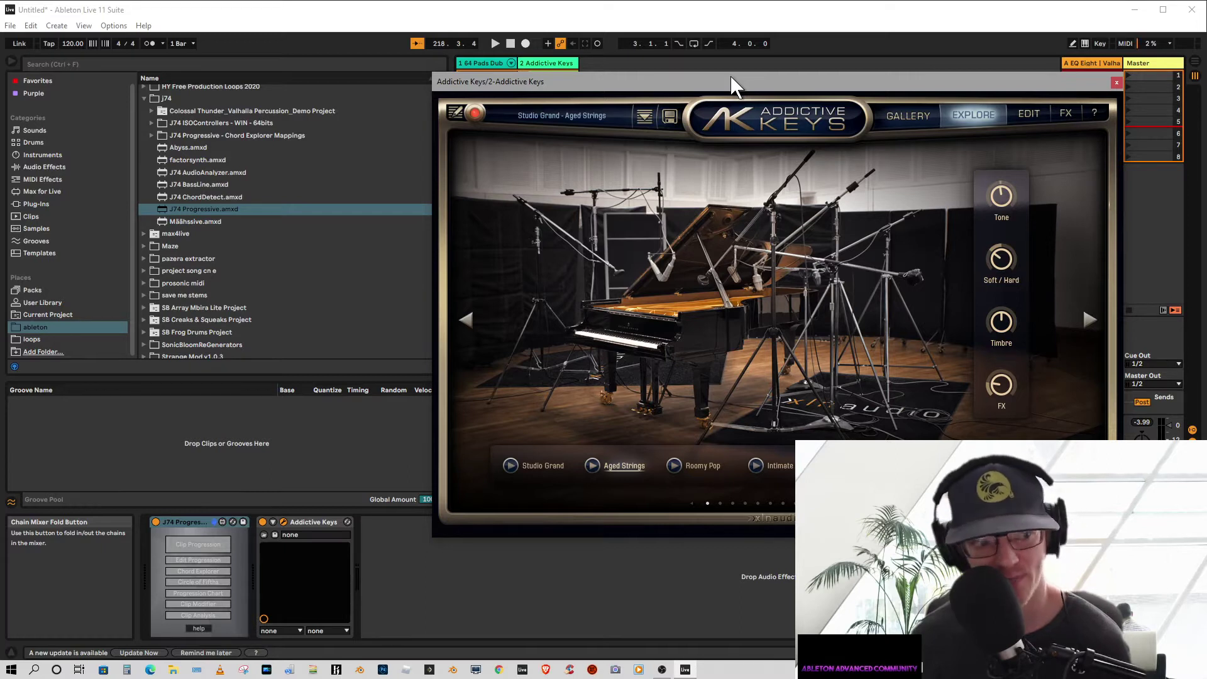
- Open the J74 Progressive device's Clip Progression window and place it beside the Addictive Keys window
left_click(182, 544)
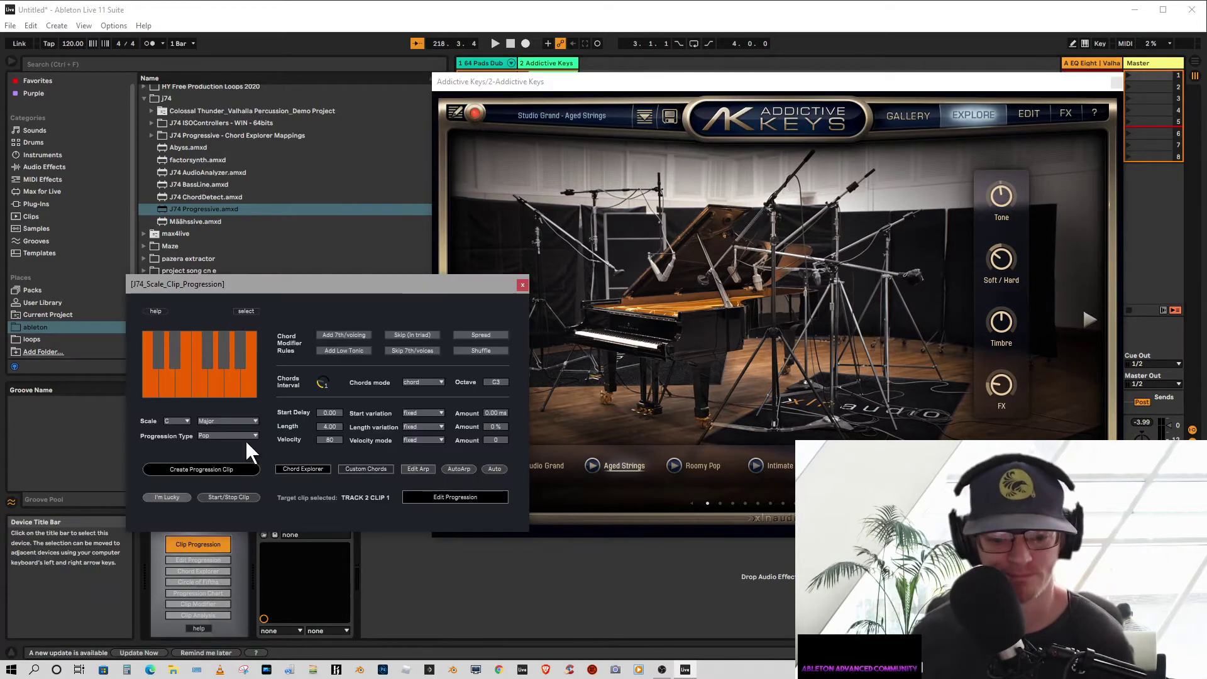
left_click_drag(603, 85, 786, 71)
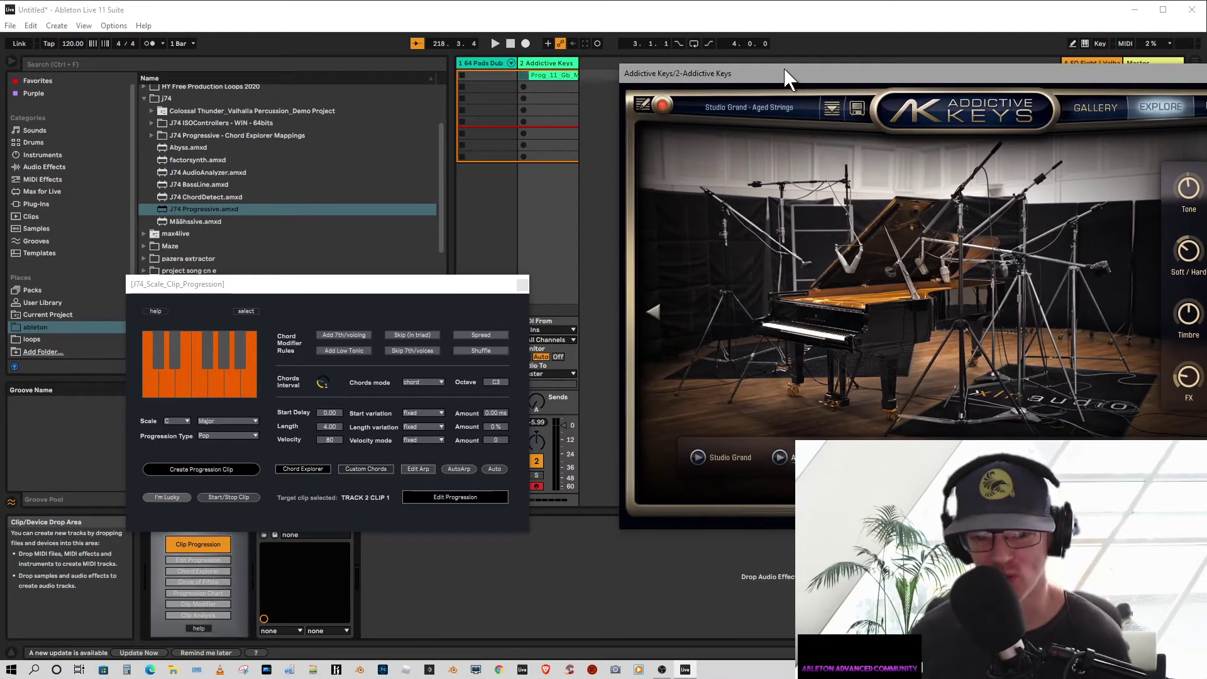
left_click_drag(786, 71, 554, 71)
left_click_drag(397, 285, 220, 124)
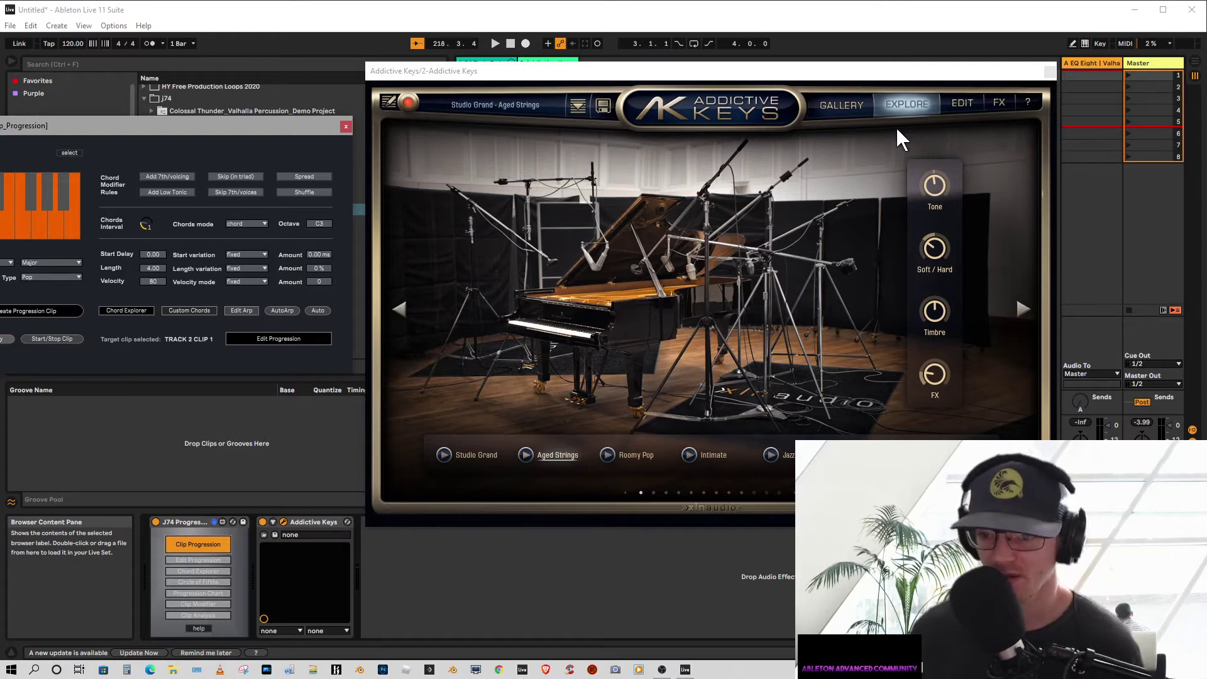
- Look through the Addictive Keys preset browser for all instruments and audition the Studio Grand - Aged Strings preset
left_click(472, 104)
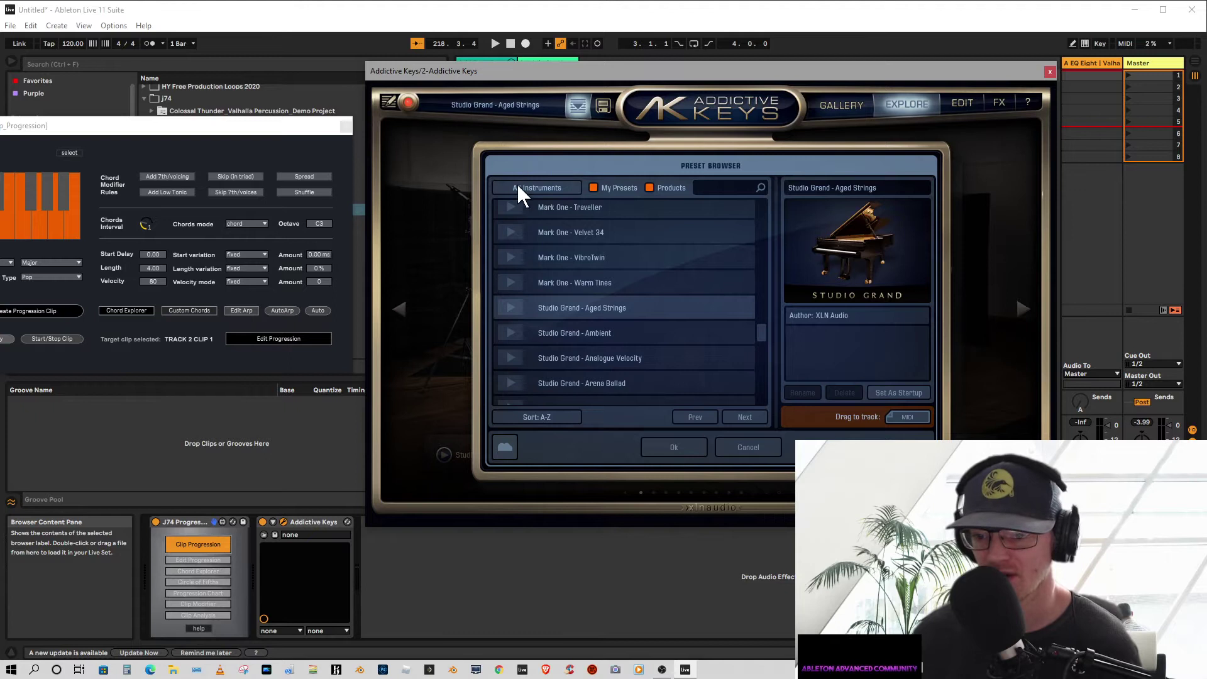
left_click_drag(764, 326, 756, 213)
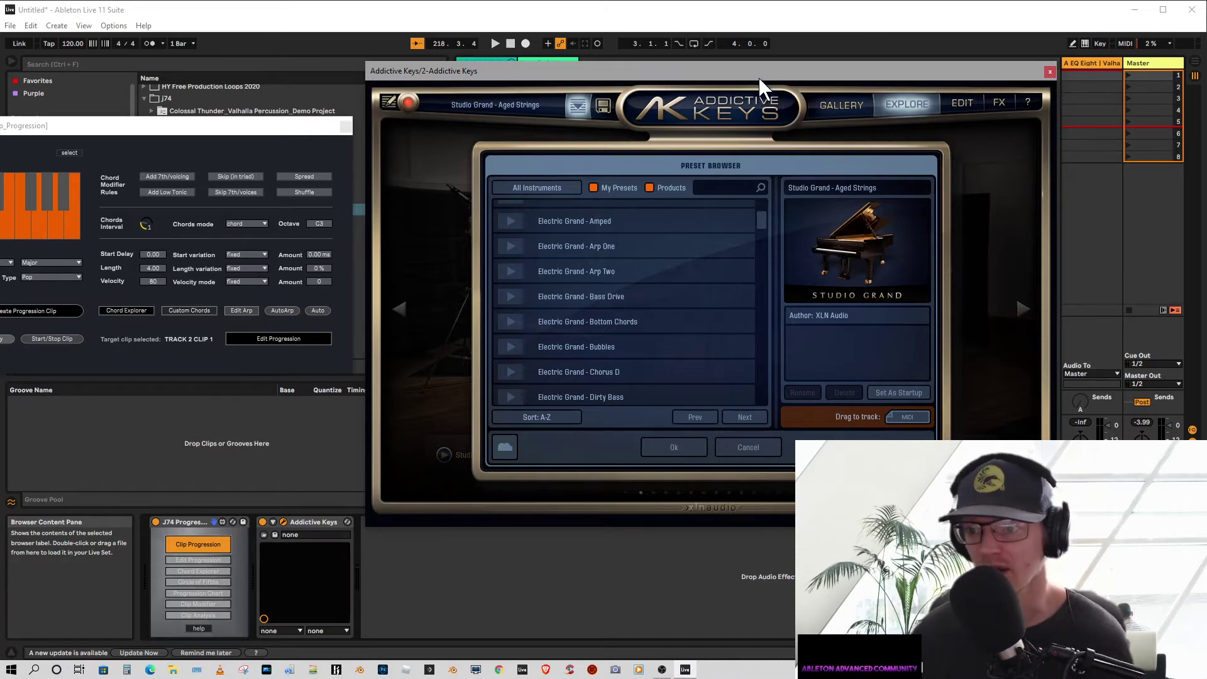
left_click_drag(1006, 72, 1036, 43)
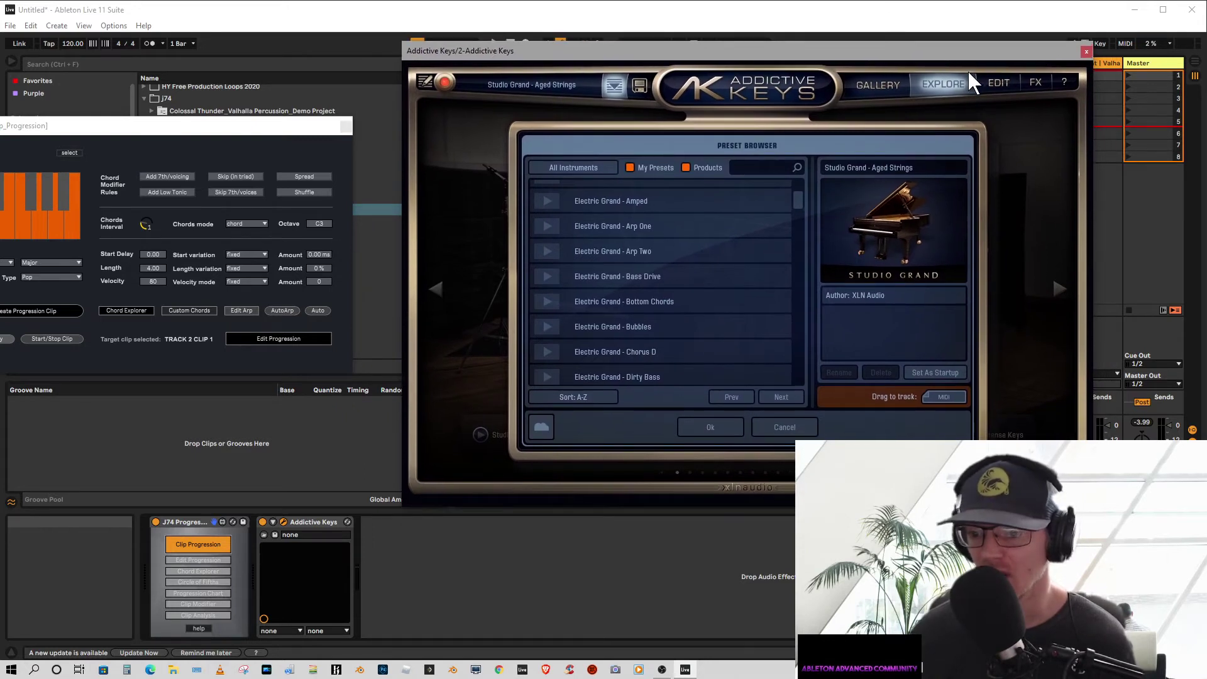
scroll(667, 227, "up", 3)
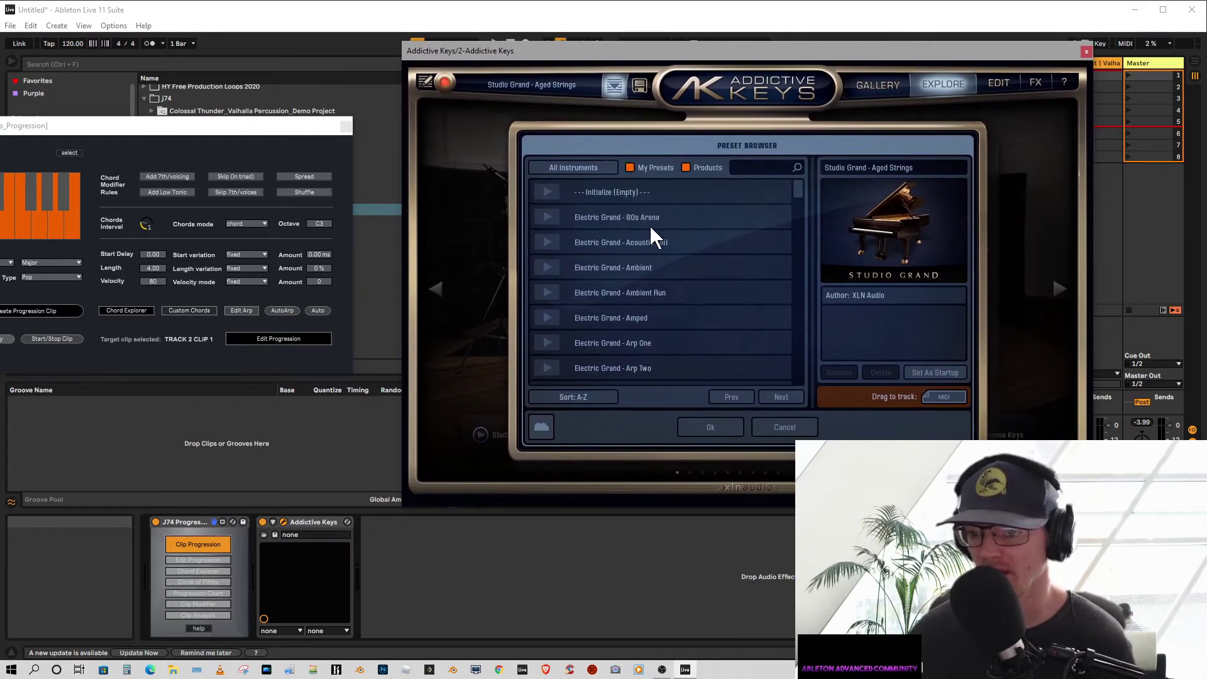
left_click_drag(800, 206, 794, 338)
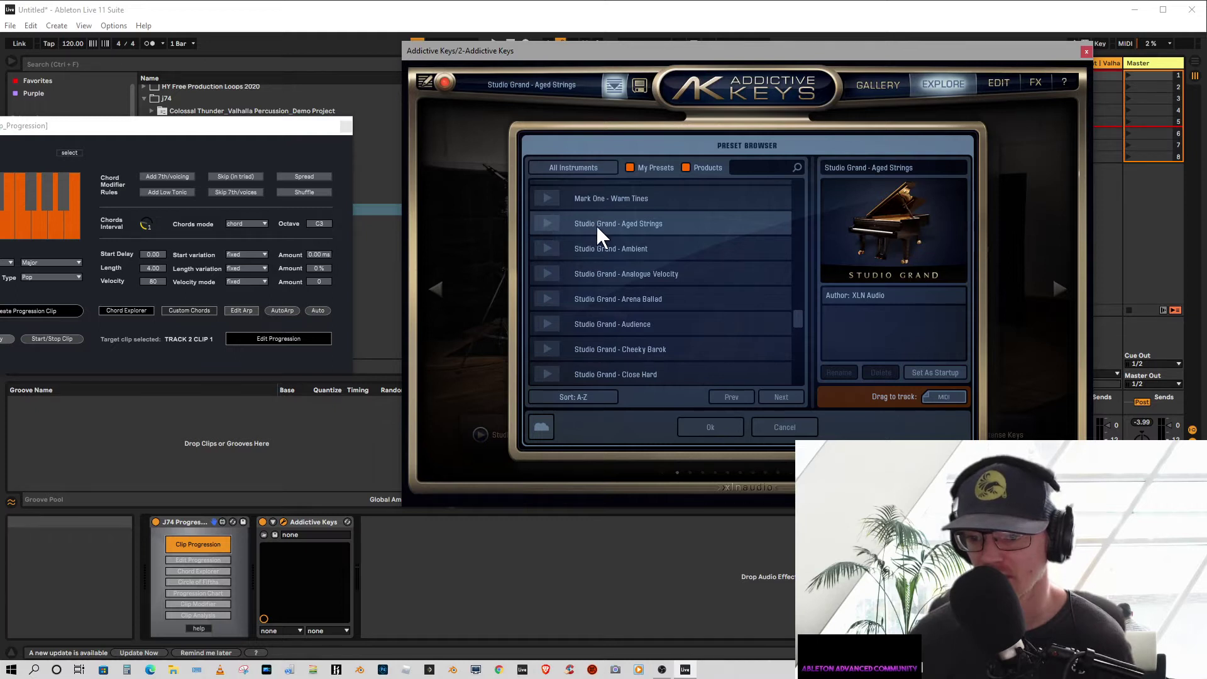
left_click(546, 225)
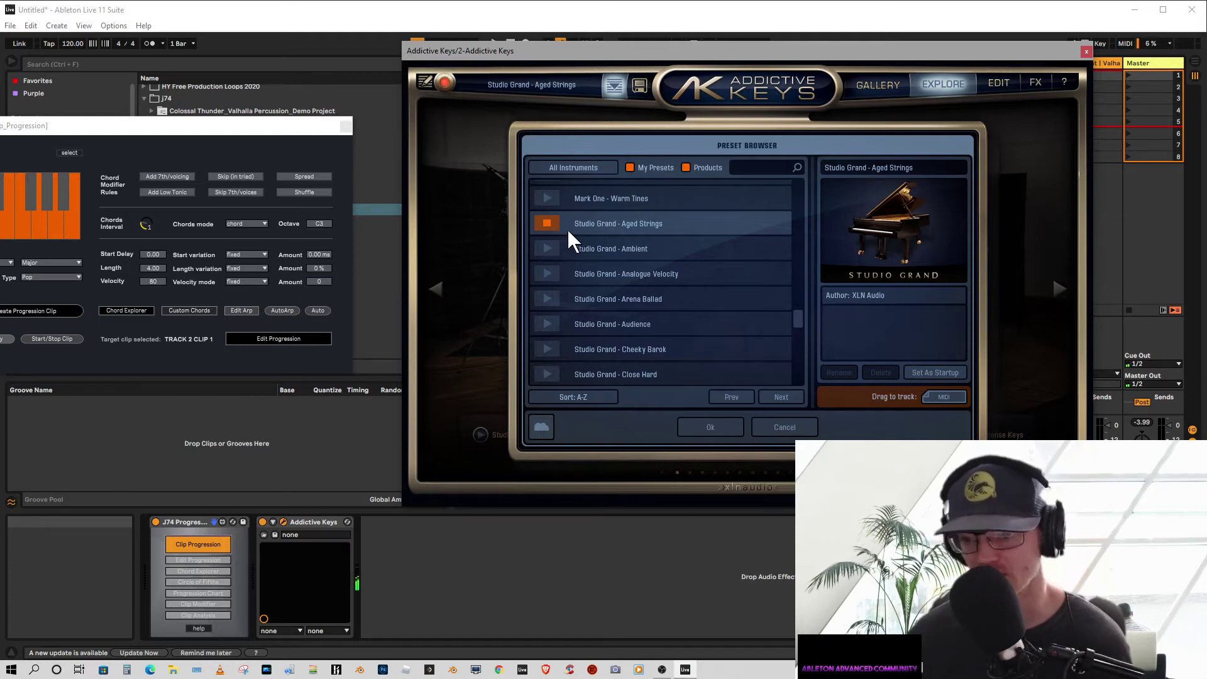
left_click(710, 429)
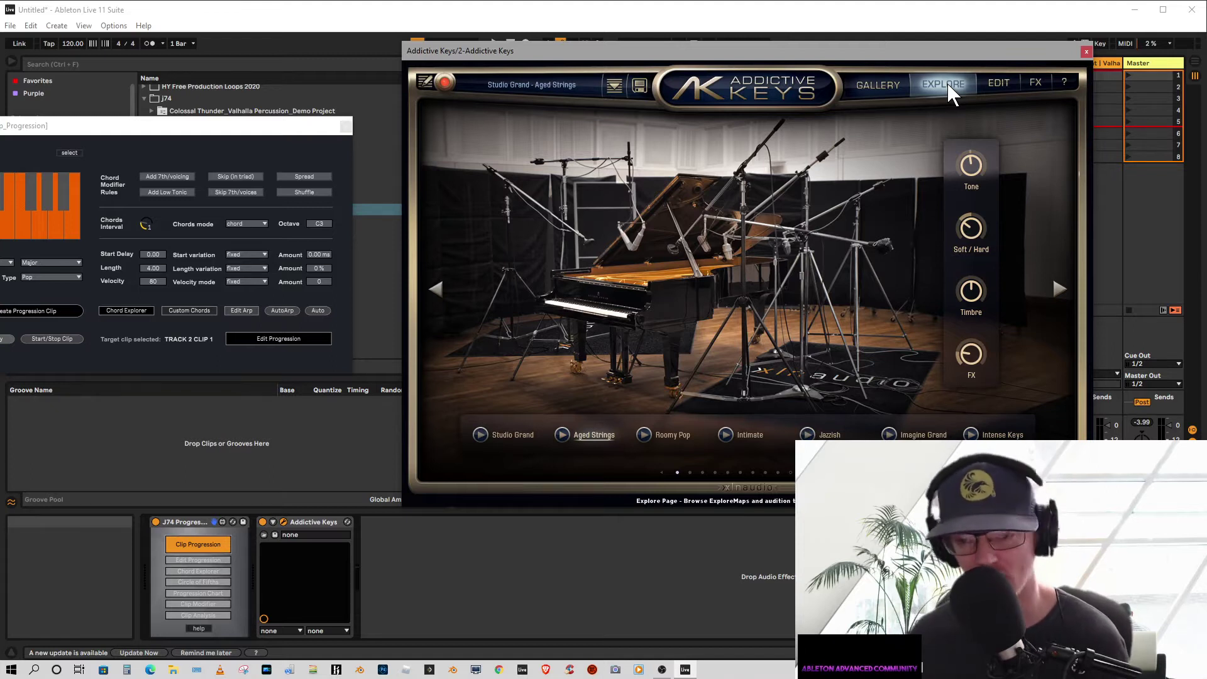
- Close the Clip Progression window and move the Addictive Keys window clear of the mixer's master track
left_click_drag(735, 50, 533, 46)
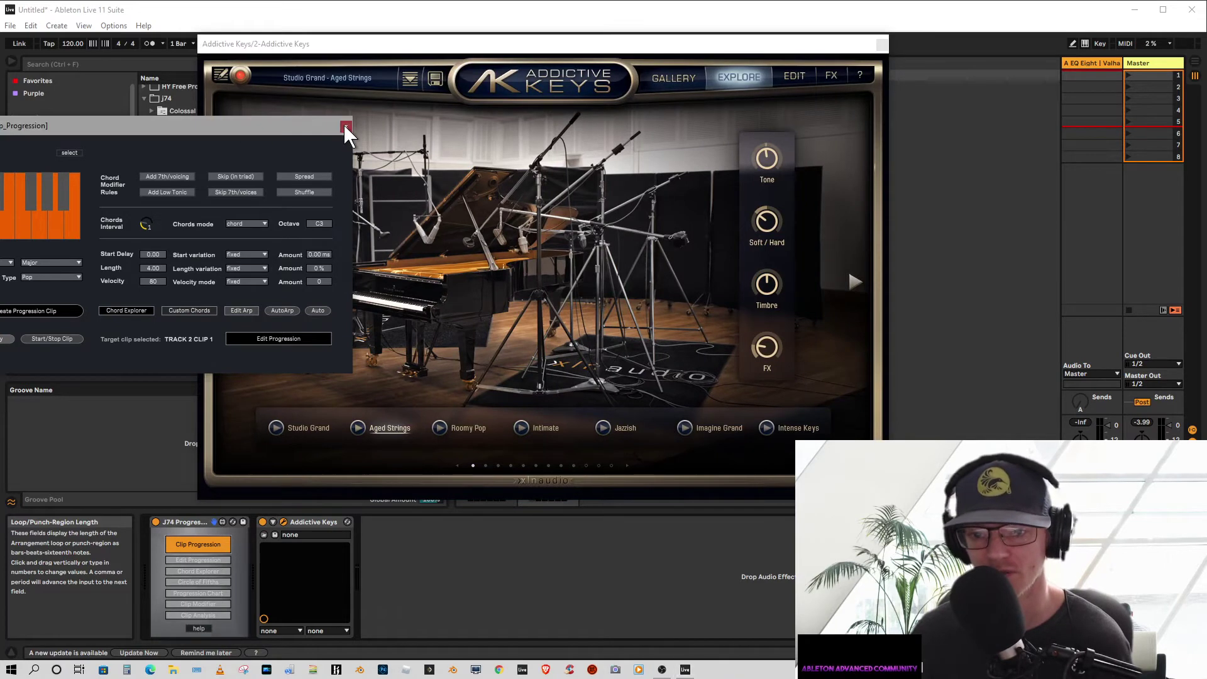
left_click(346, 127)
left_click_drag(614, 39, 516, 37)
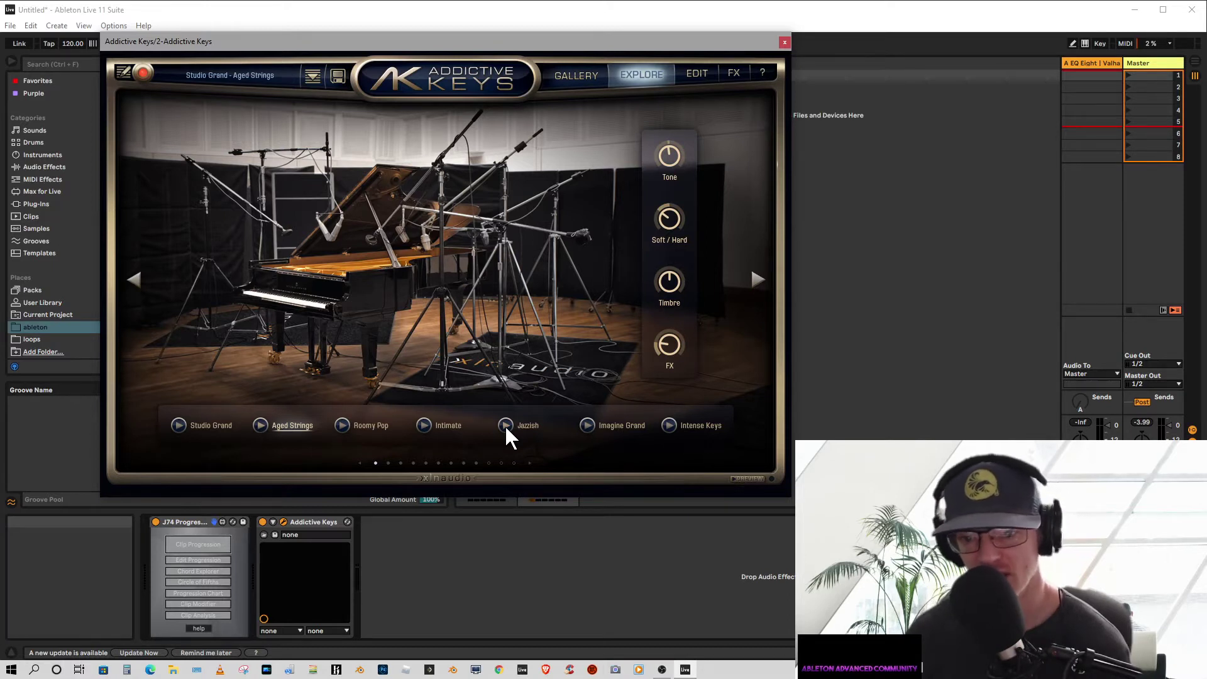
- Examine the available pianos in the Addictive Keys Gallery, from Studio Grand to Modern Upright, and return to the Explore page
left_click(571, 75)
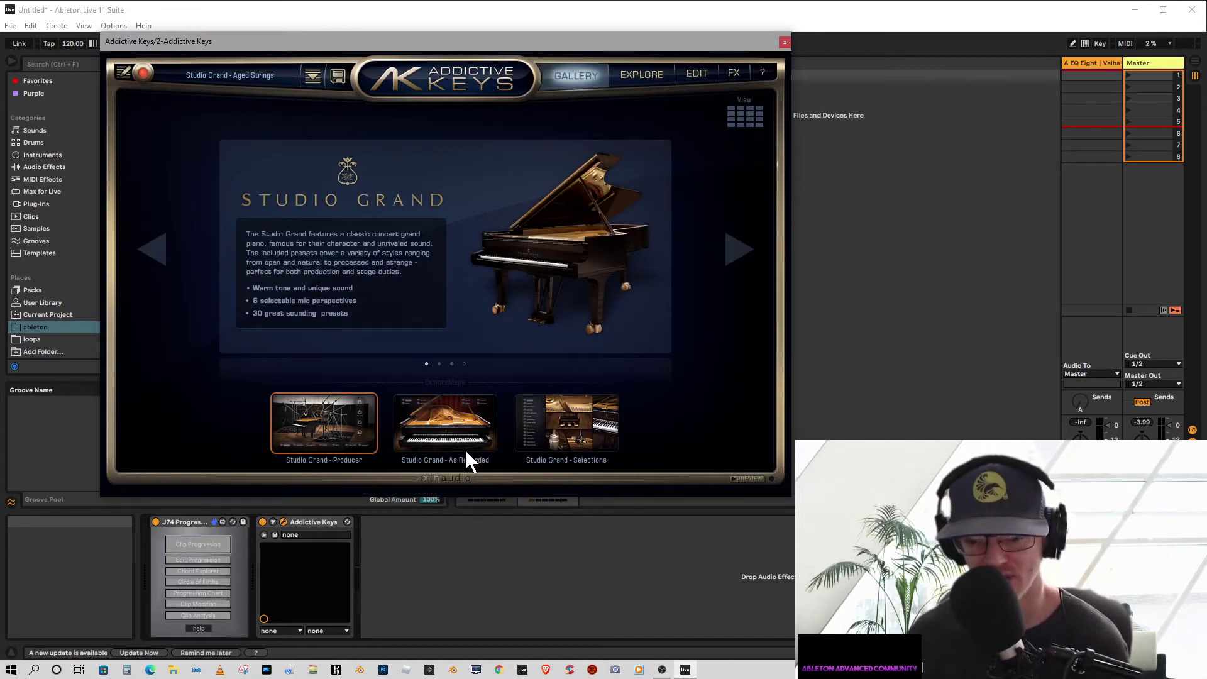
scroll(572, 353, "down", 3)
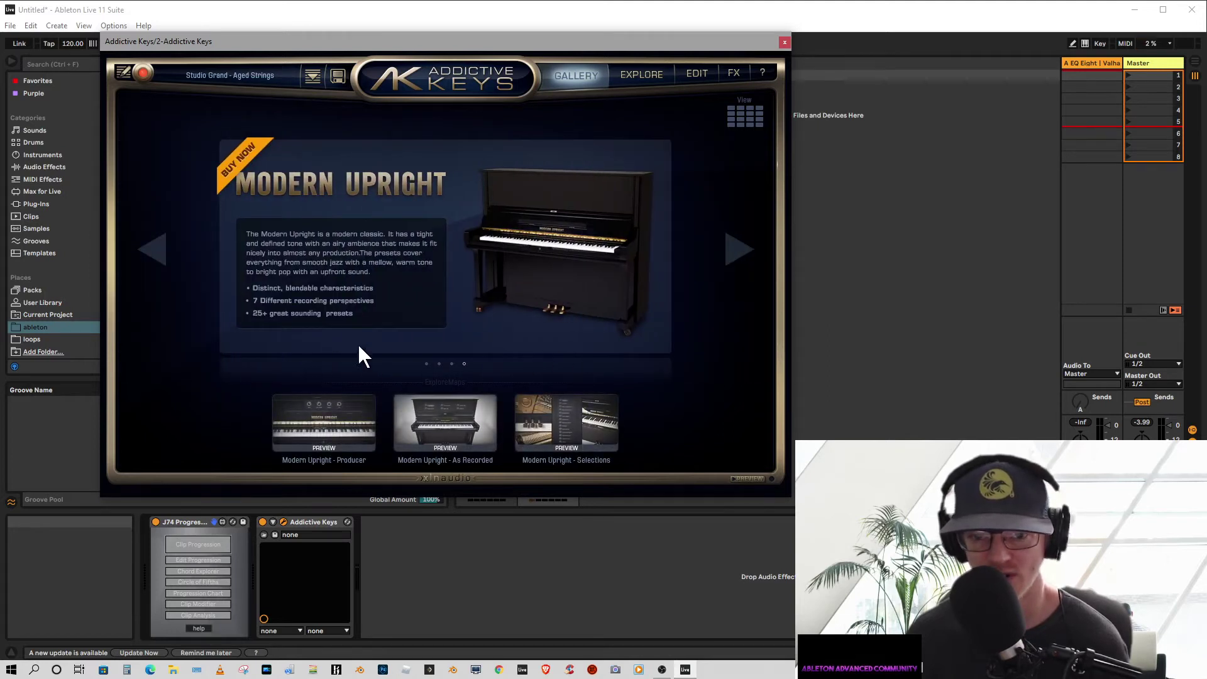
scroll(373, 341, "up", 1)
scroll(373, 341, "down", 1)
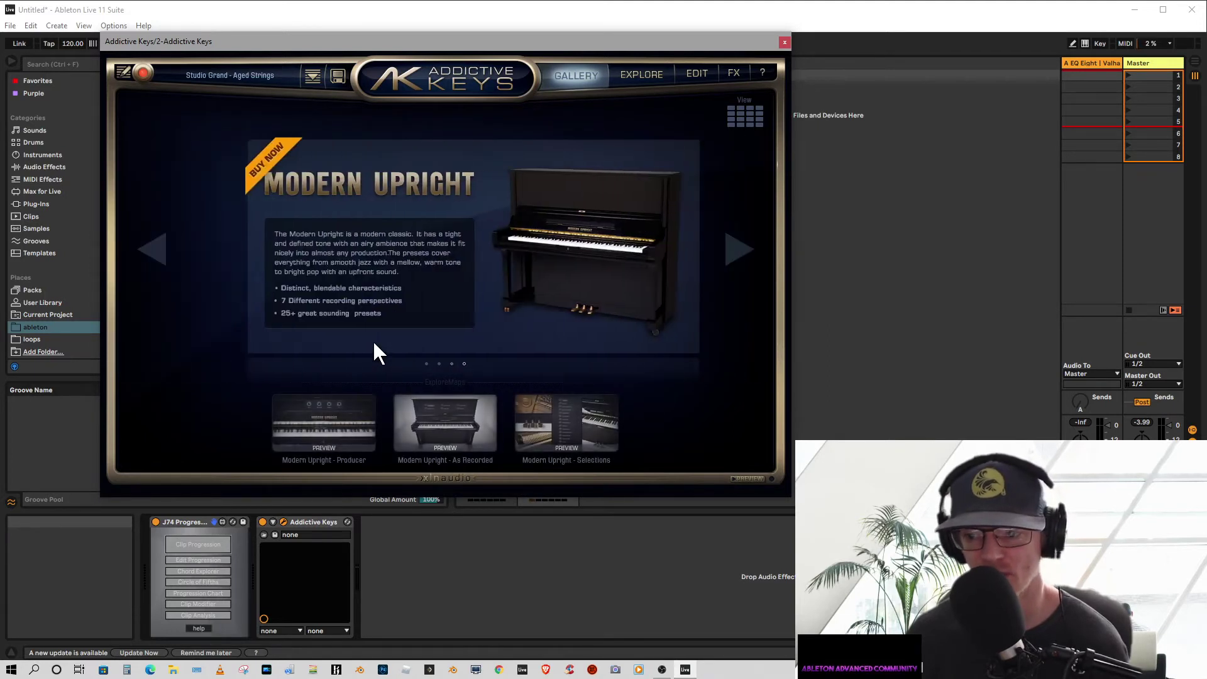
scroll(375, 345, "up", 1)
scroll(375, 346, "up", 1)
scroll(375, 346, "up", 1)
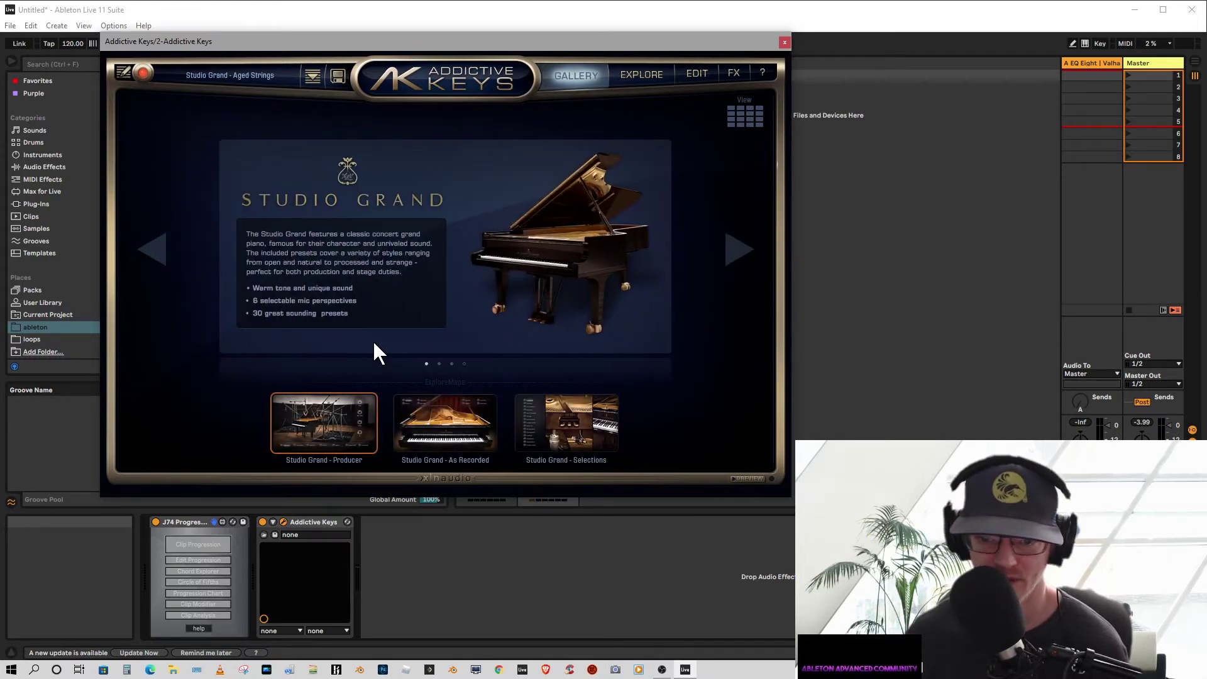
scroll(375, 346, "down", 1)
scroll(375, 346, "down", 1)
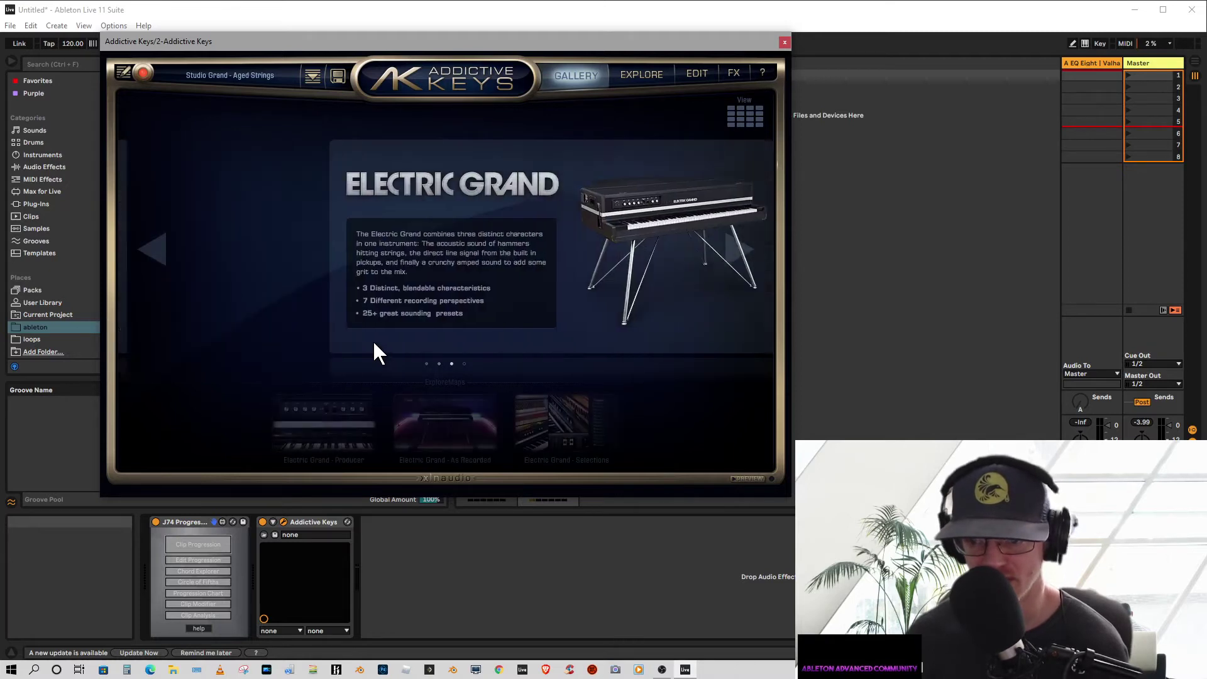
scroll(375, 346, "down", 1)
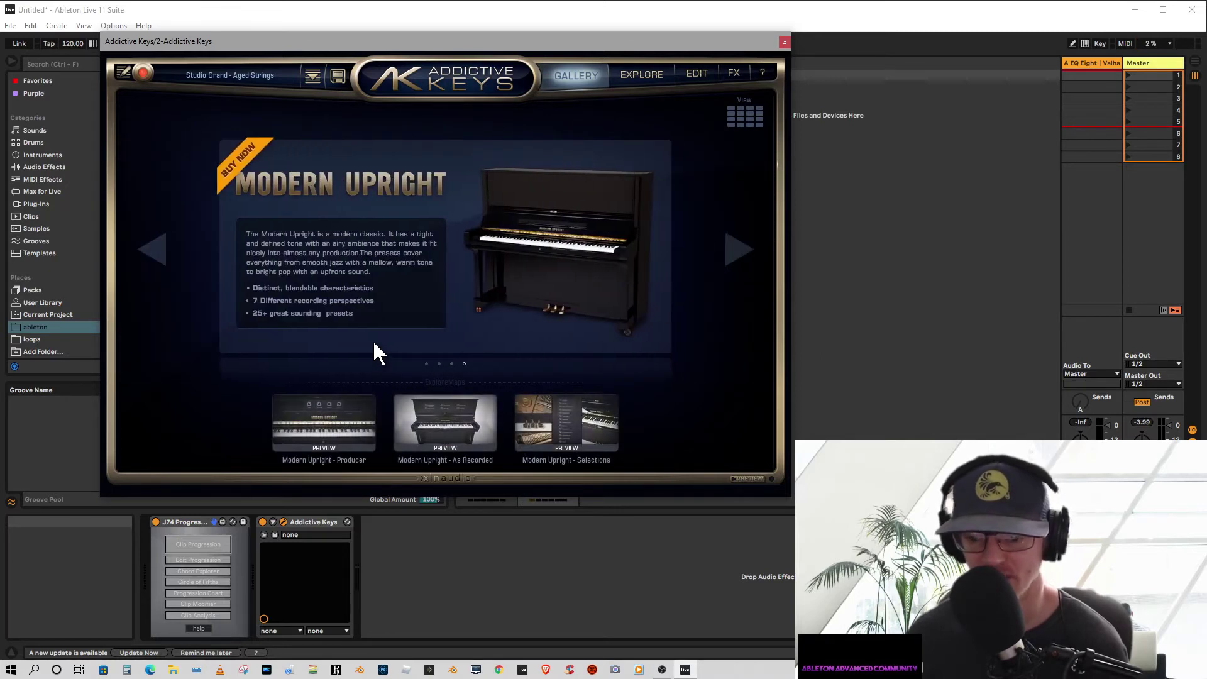
scroll(373, 341, "down", 1)
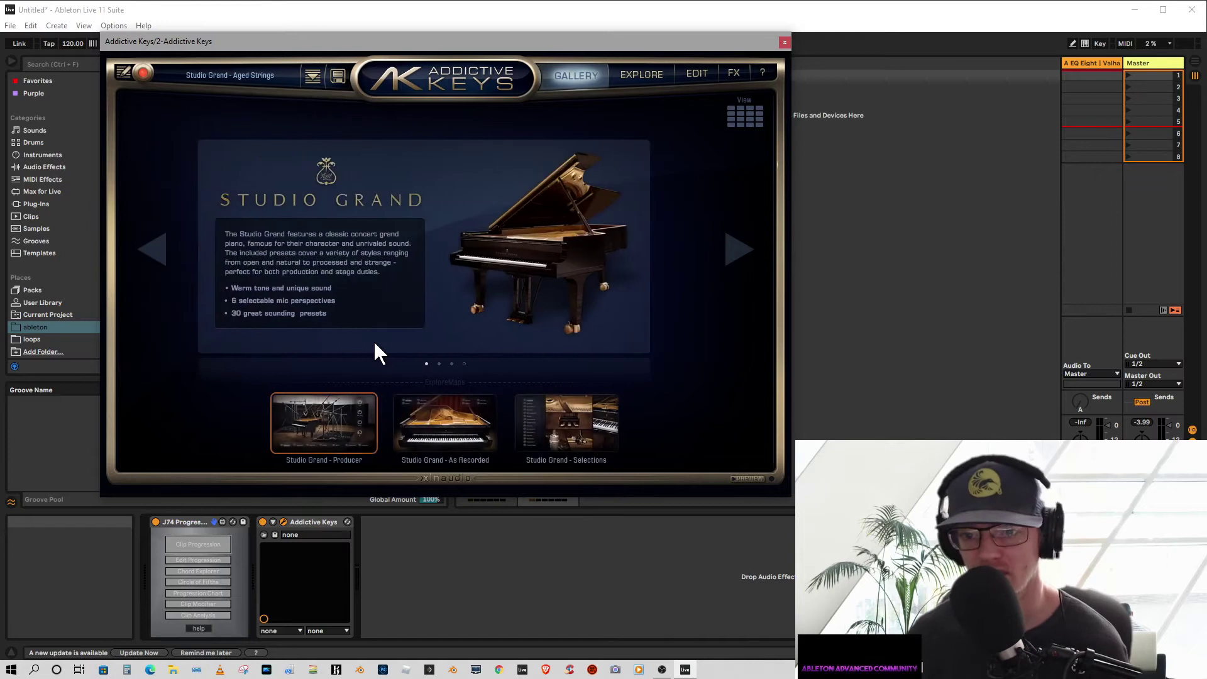
left_click(630, 72)
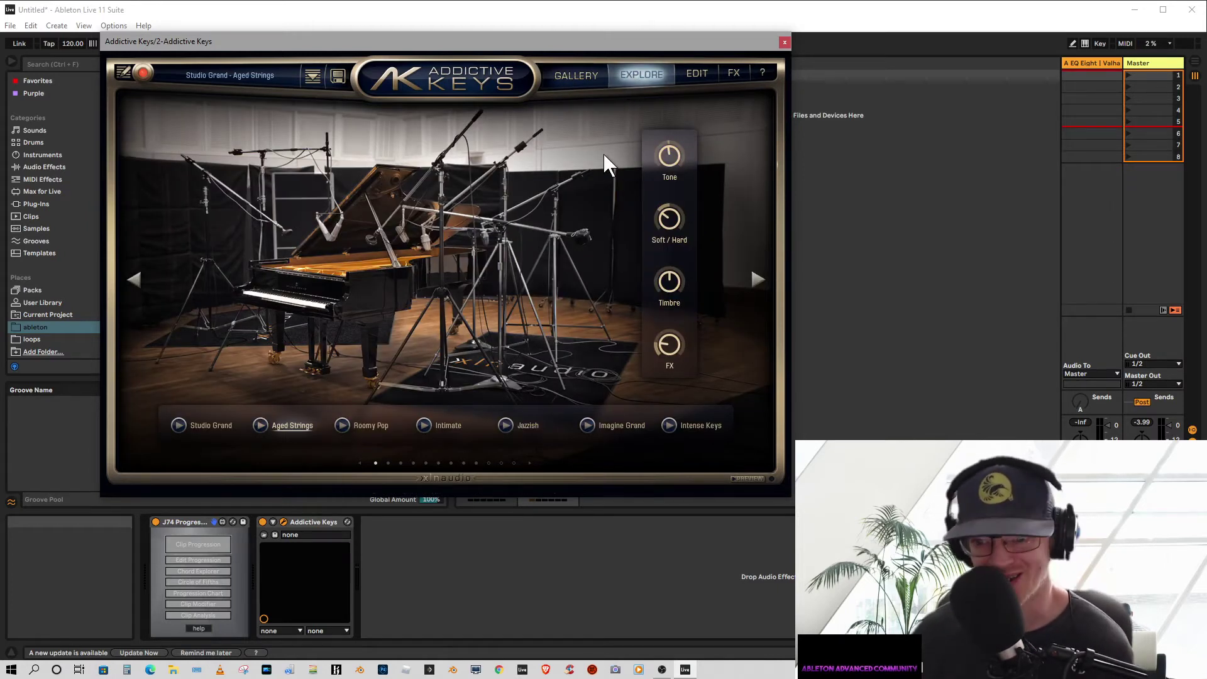
- Load the Mark One - Glow Sticks preset from the preset browser
left_click(207, 74)
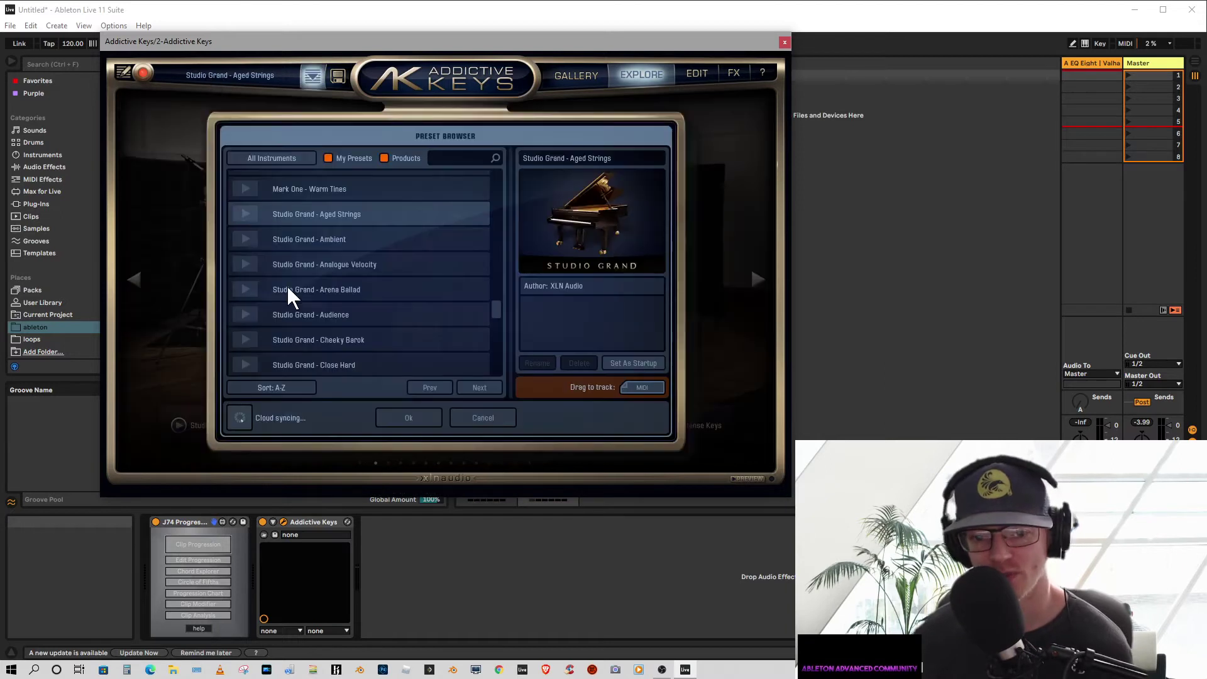
scroll(287, 283, "up", 5)
left_click(287, 214)
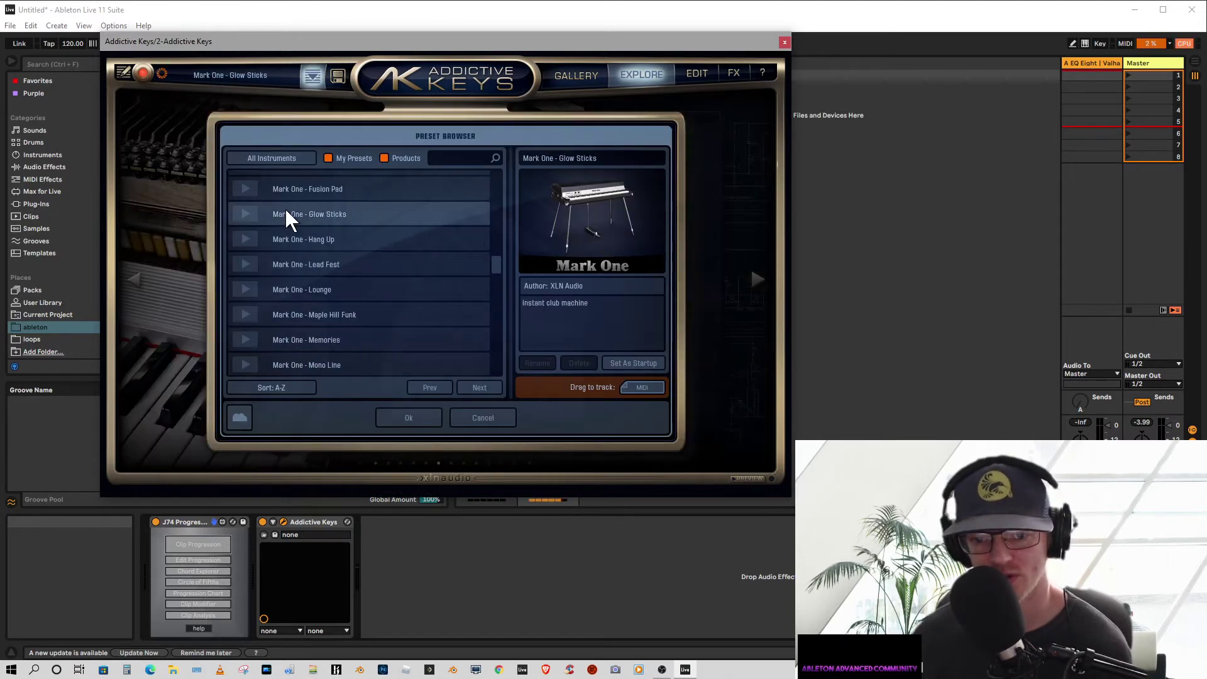
left_click(415, 418)
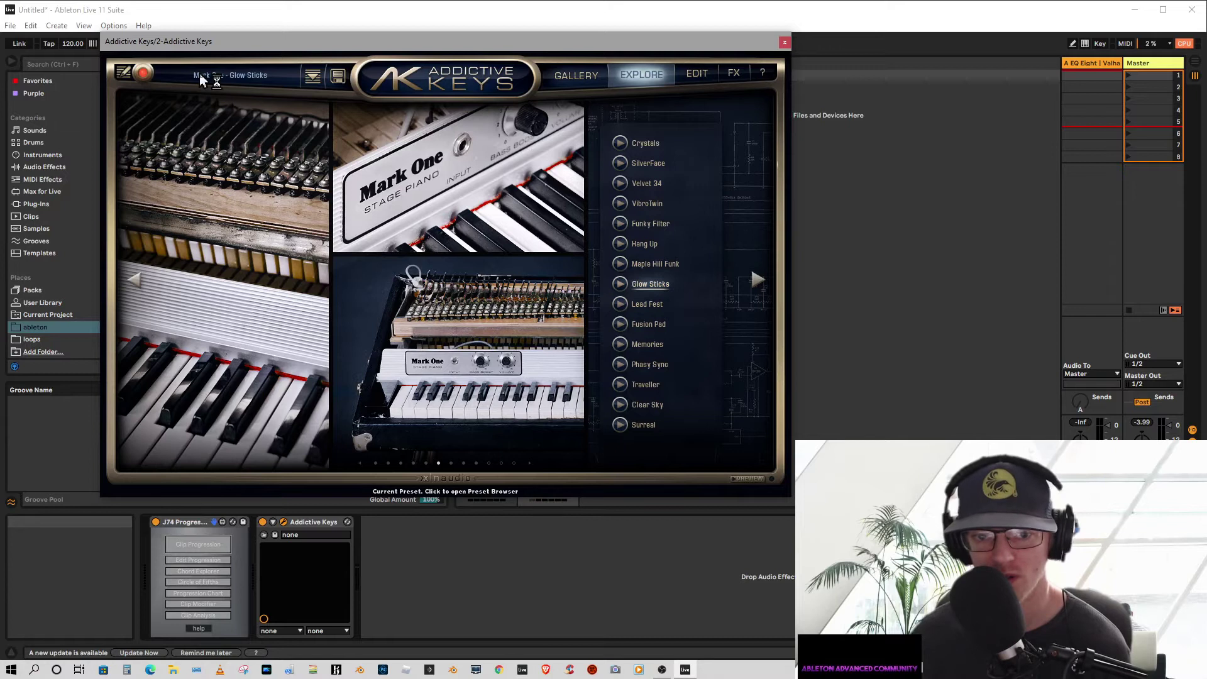
- Load the Studio Grand - Aged Strings preset again from the preset browser
left_click(312, 75)
scroll(300, 308, "down", 5)
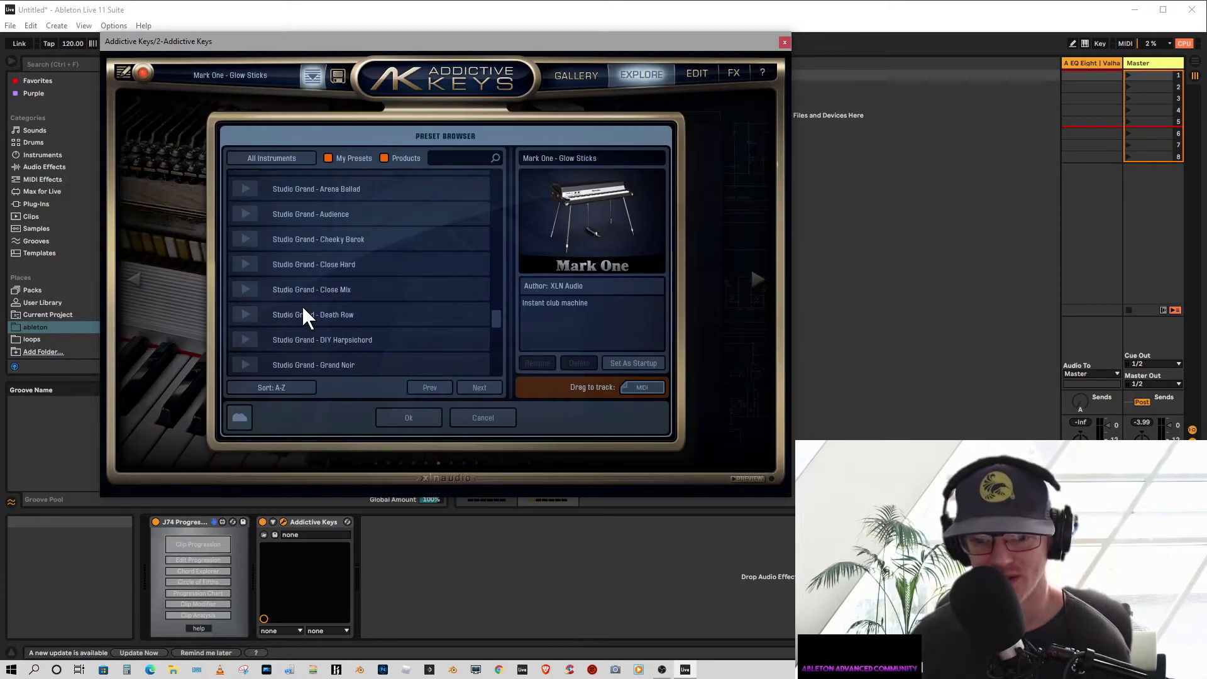
left_click(290, 212)
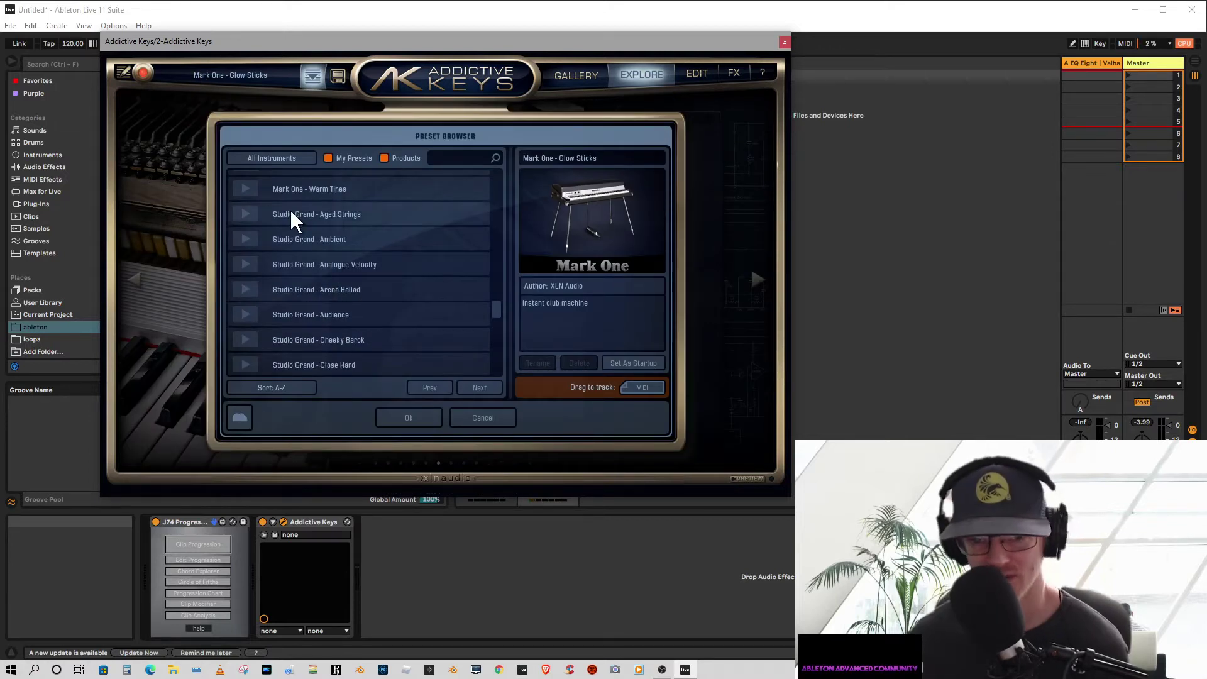
left_click(406, 417)
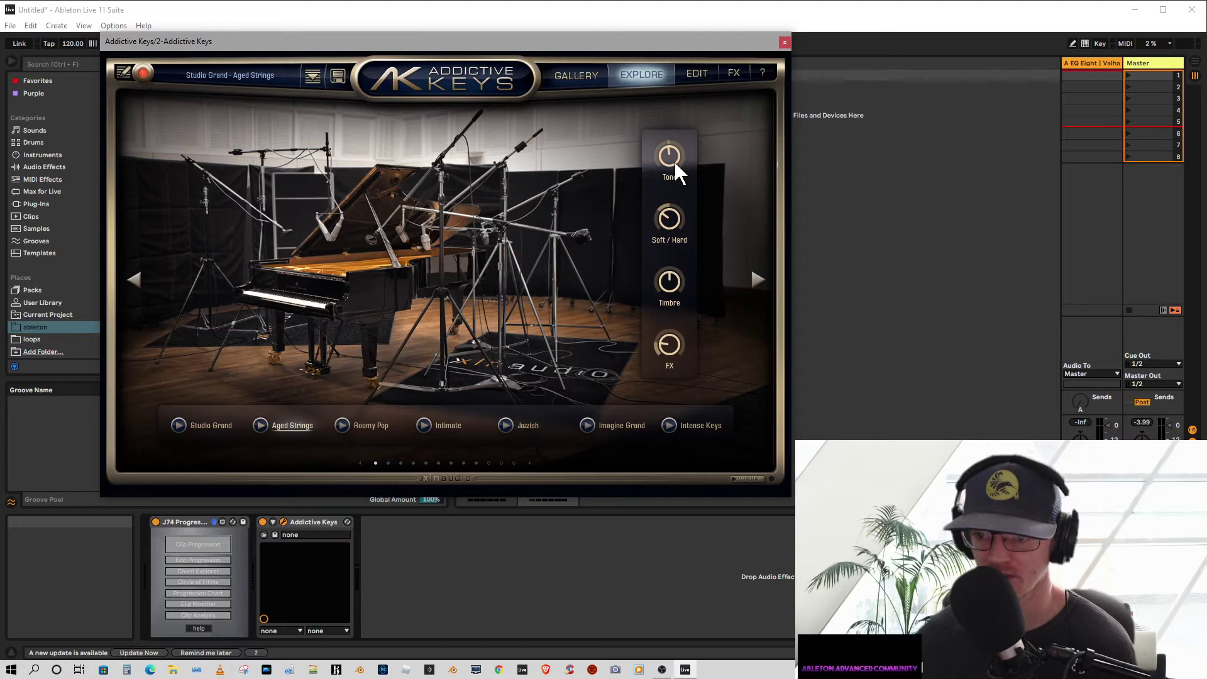
- Change to the Studio Grand - Wide Ribbon preset and try the soft pedal on its Edit page
left_click(760, 277)
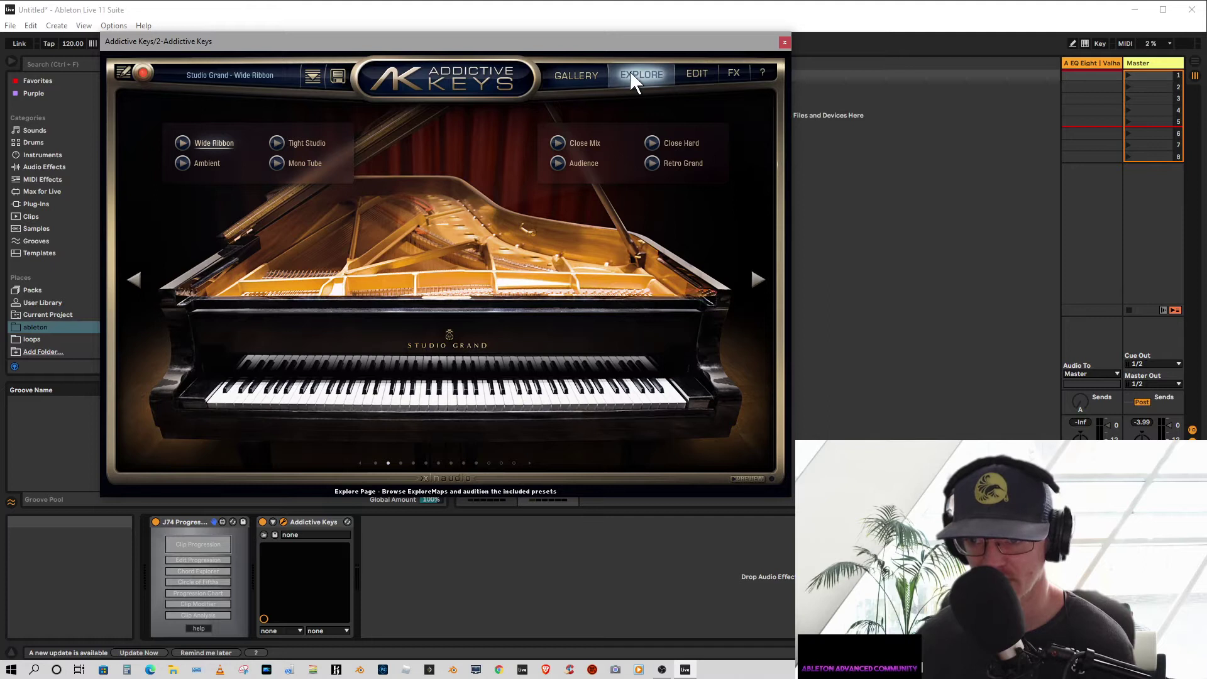
left_click(696, 73)
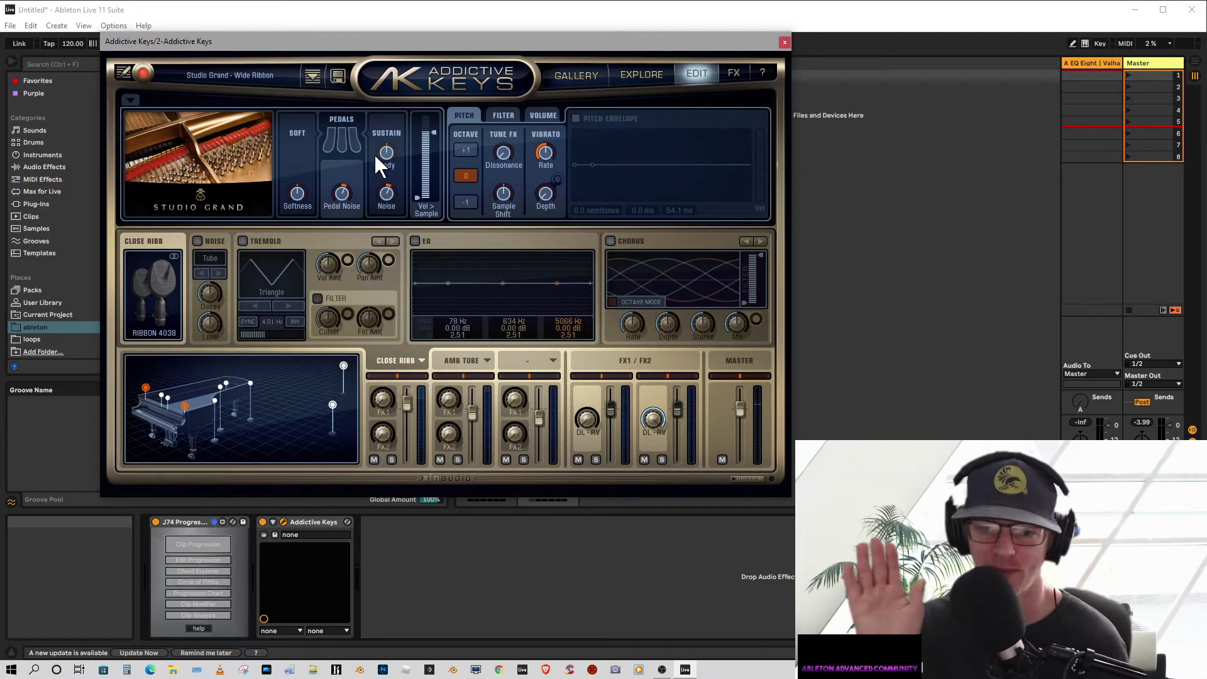
left_click(355, 138)
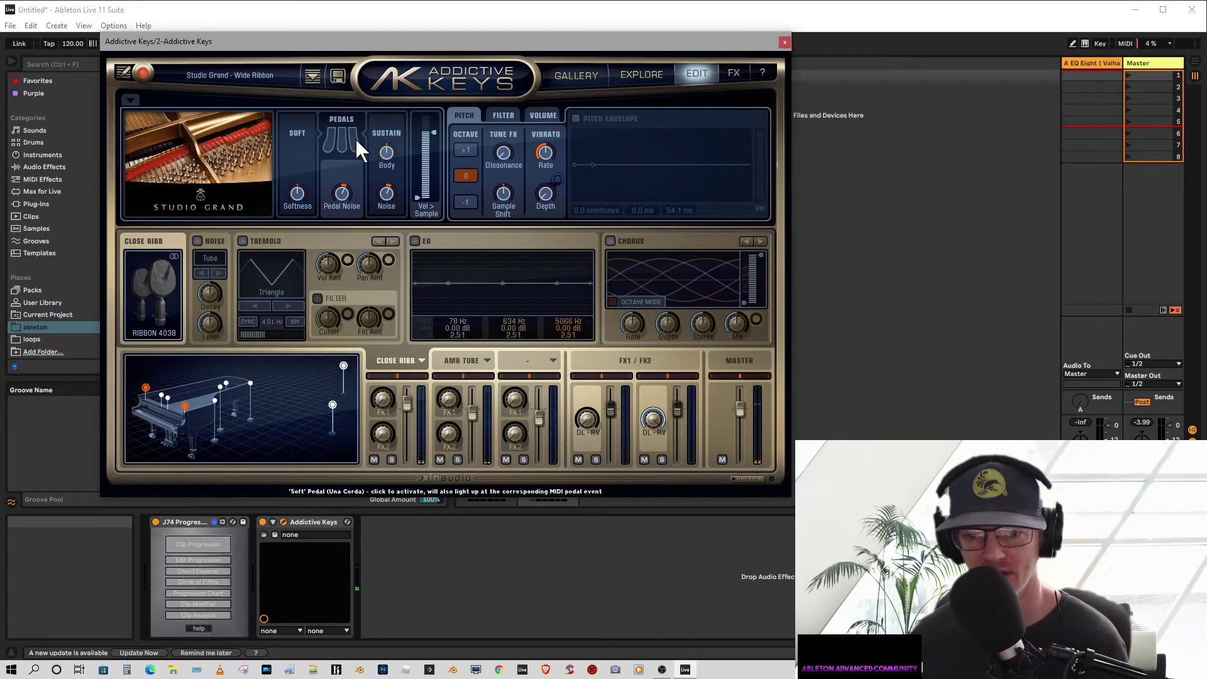
- Try the sustain and middle pedals on the Studio Grand and lower the Pedal Noise level
left_click(356, 137)
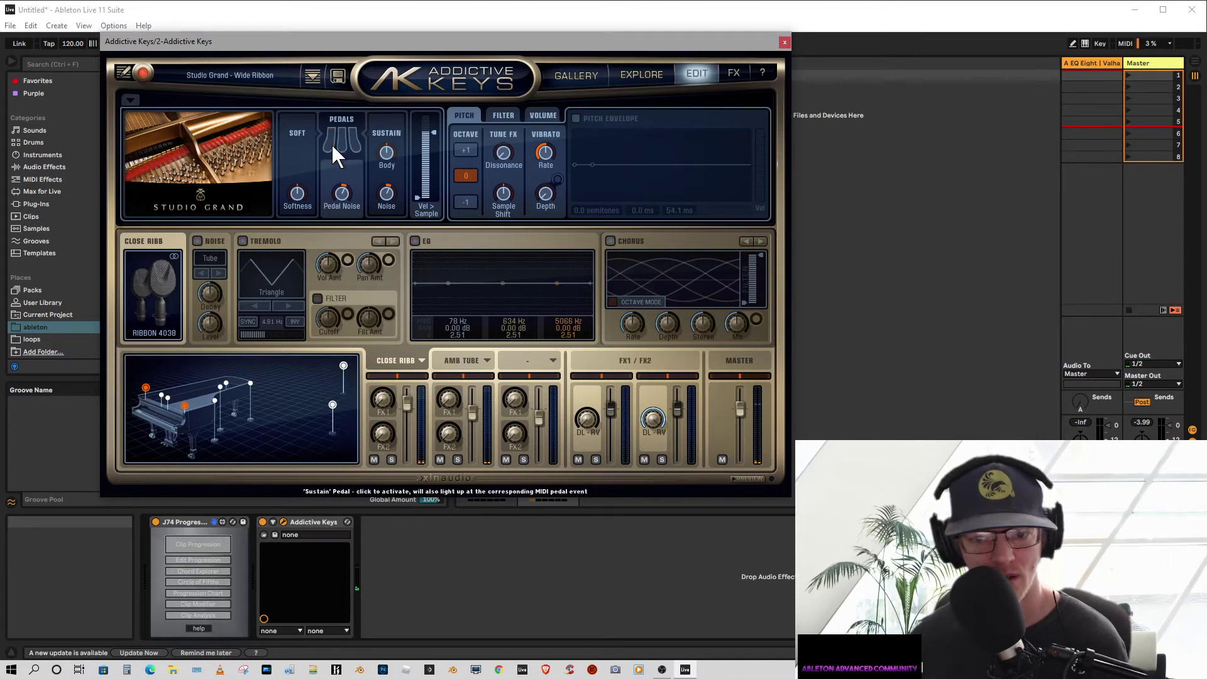
left_click(332, 144)
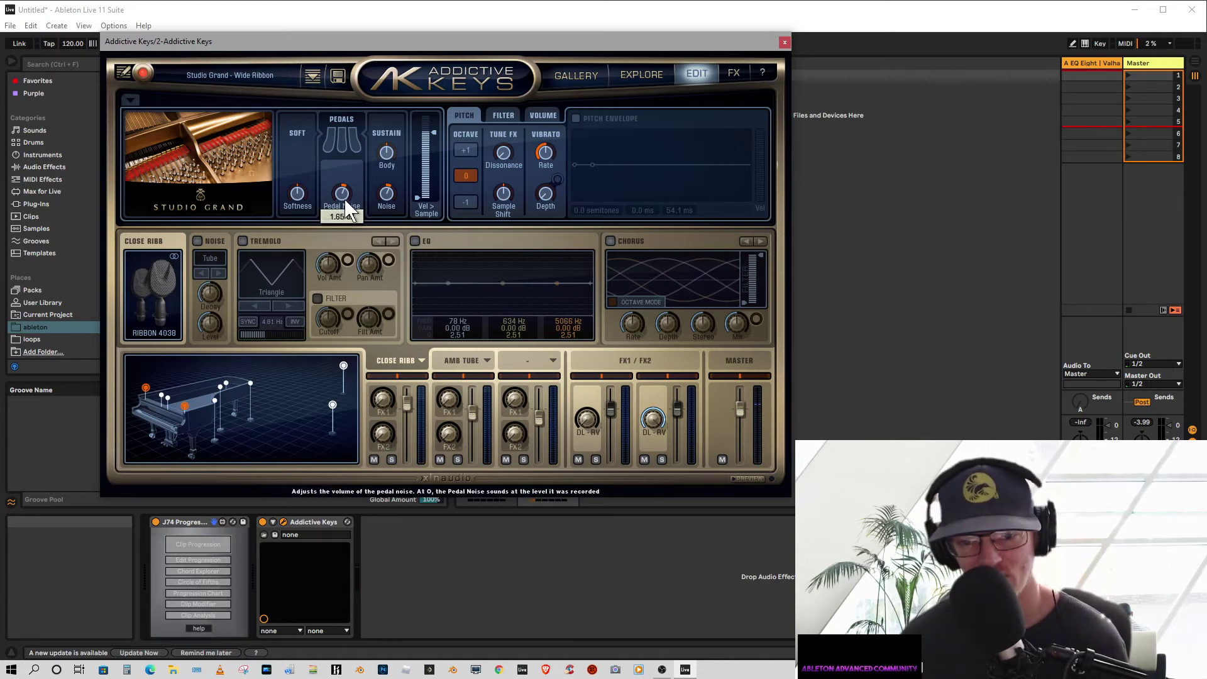
left_click_drag(329, 260, 339, 204)
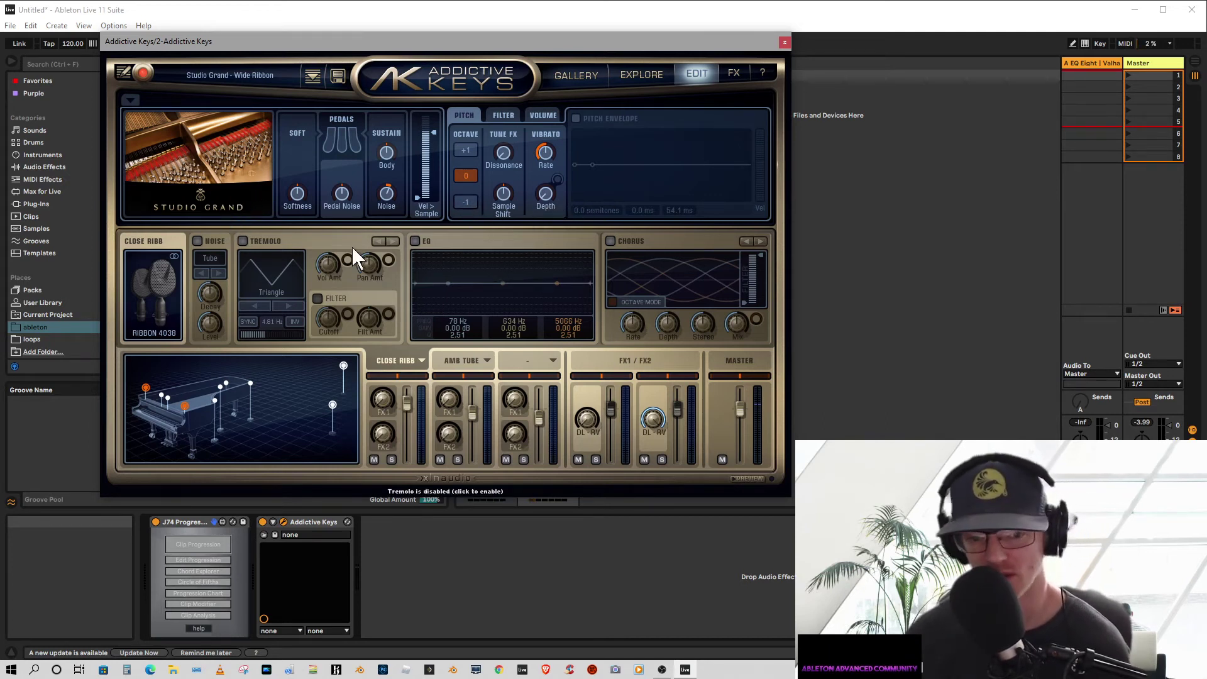
- Examine the Filter and Volume settings and the microphone choices for the Close Ribbon channel
left_click(502, 115)
left_click(536, 113)
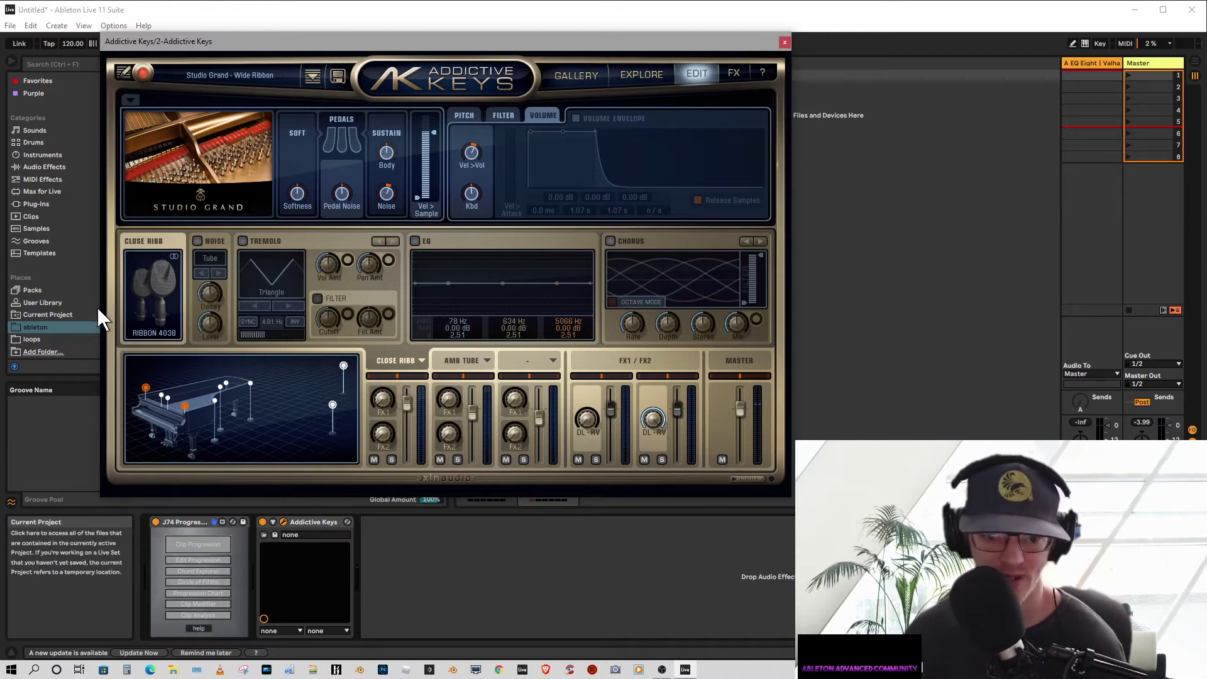
left_click(147, 243)
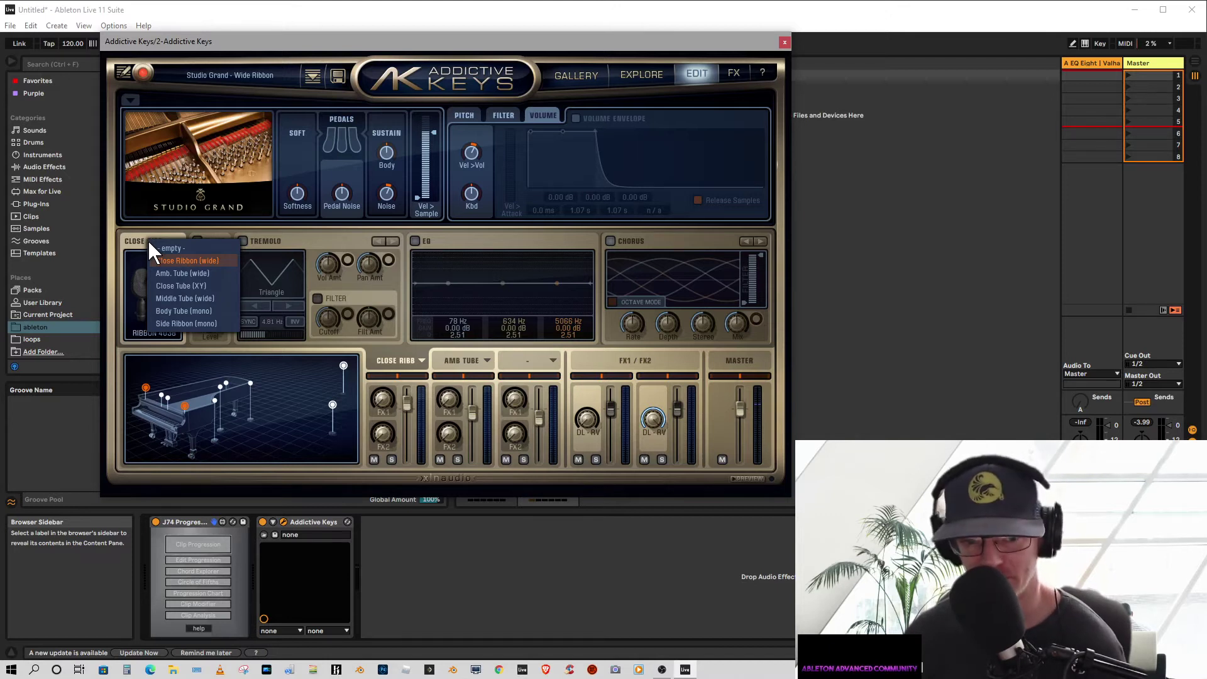
left_click(135, 239)
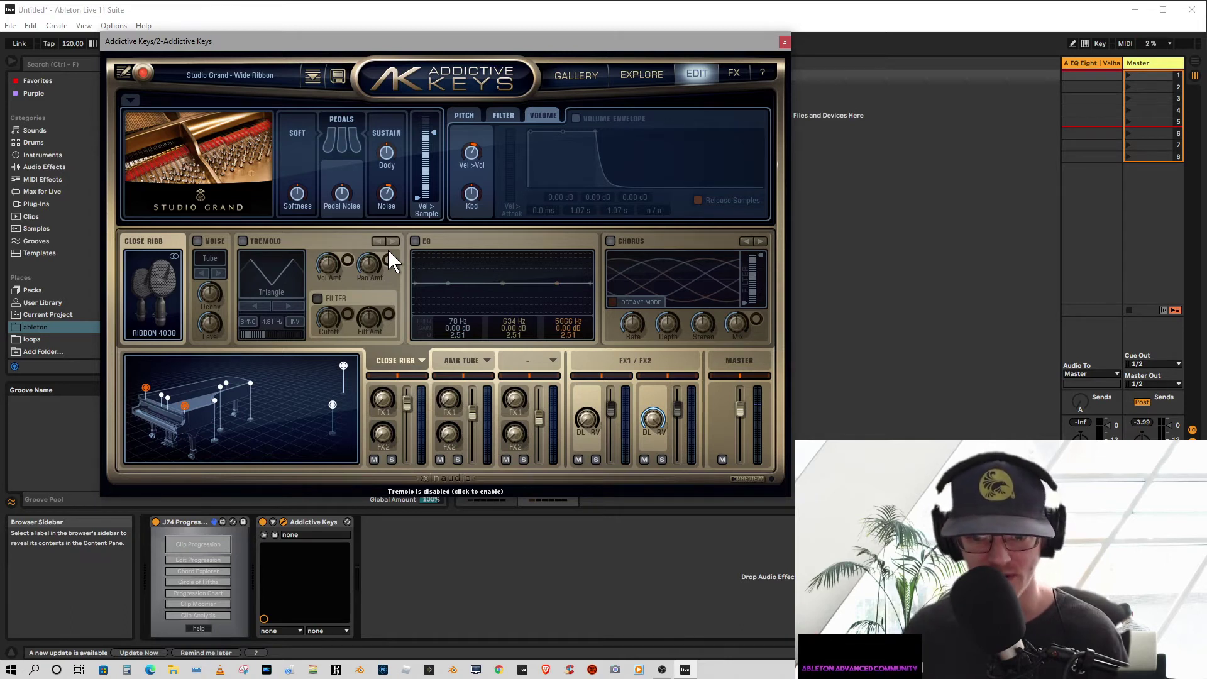
left_click(157, 282)
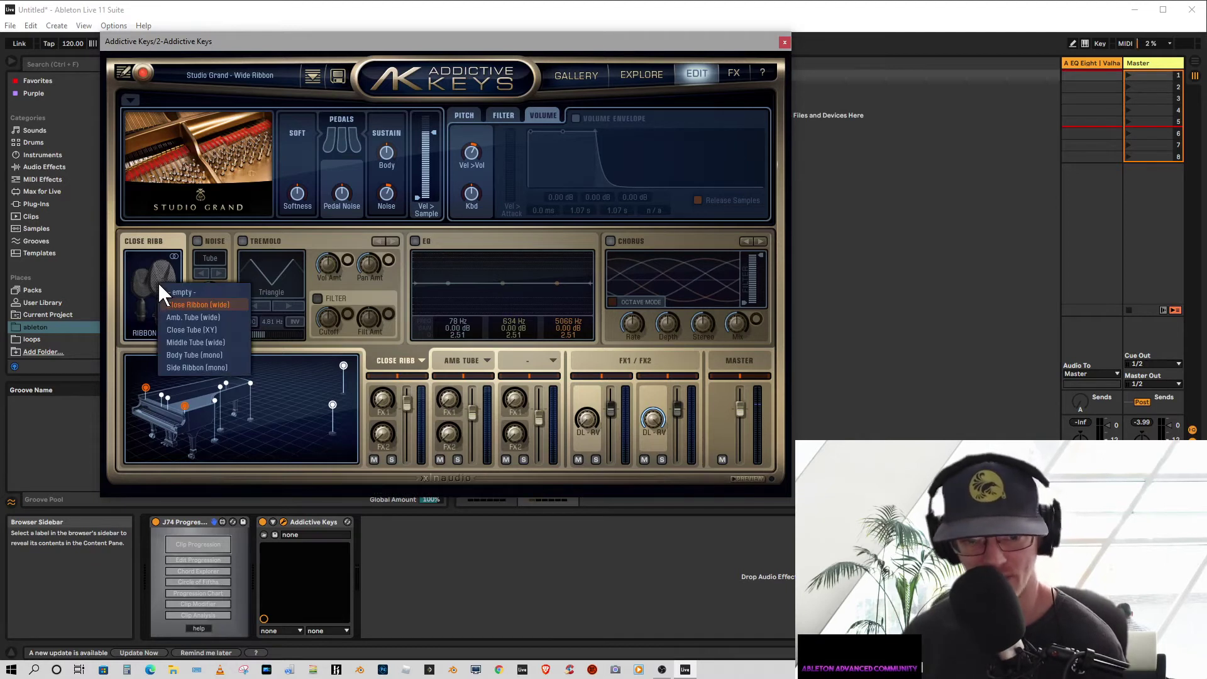
left_click(268, 232)
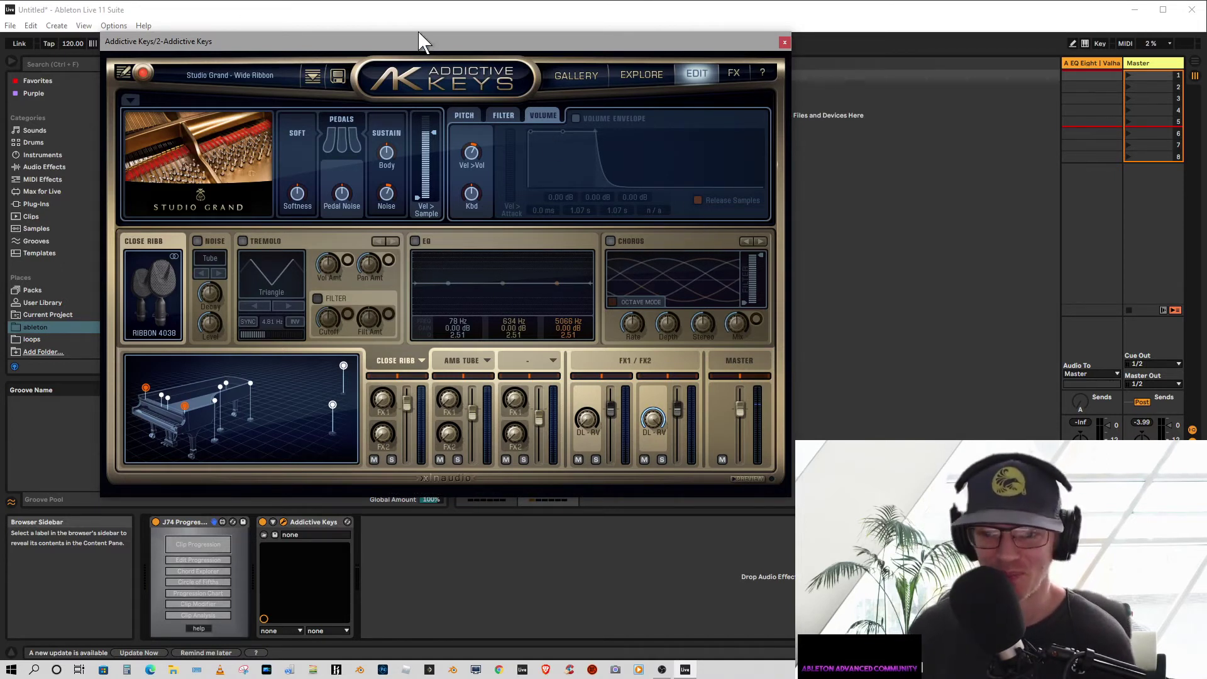
- Compare the settings of the three microphone channels, ending on the Amb Tube channel
mouse_move(431, 44)
left_mouse_down()
mouse_move(532, 46)
mouse_move(424, 42)
left_mouse_up()
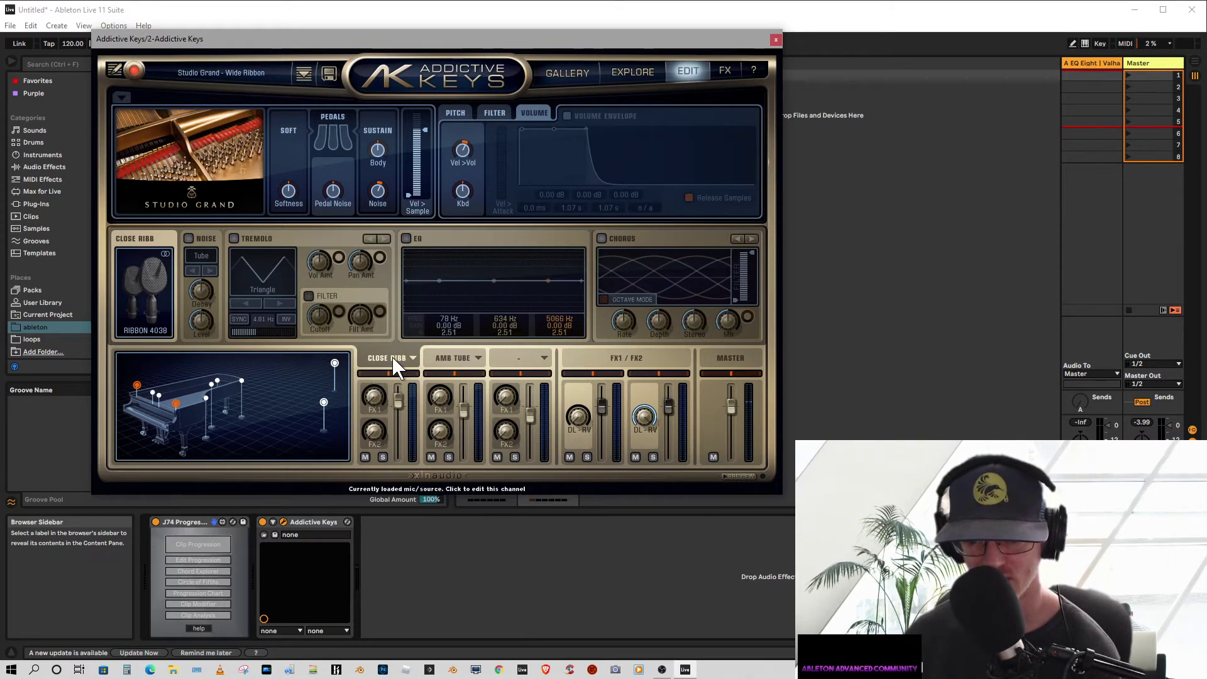
left_click(443, 358)
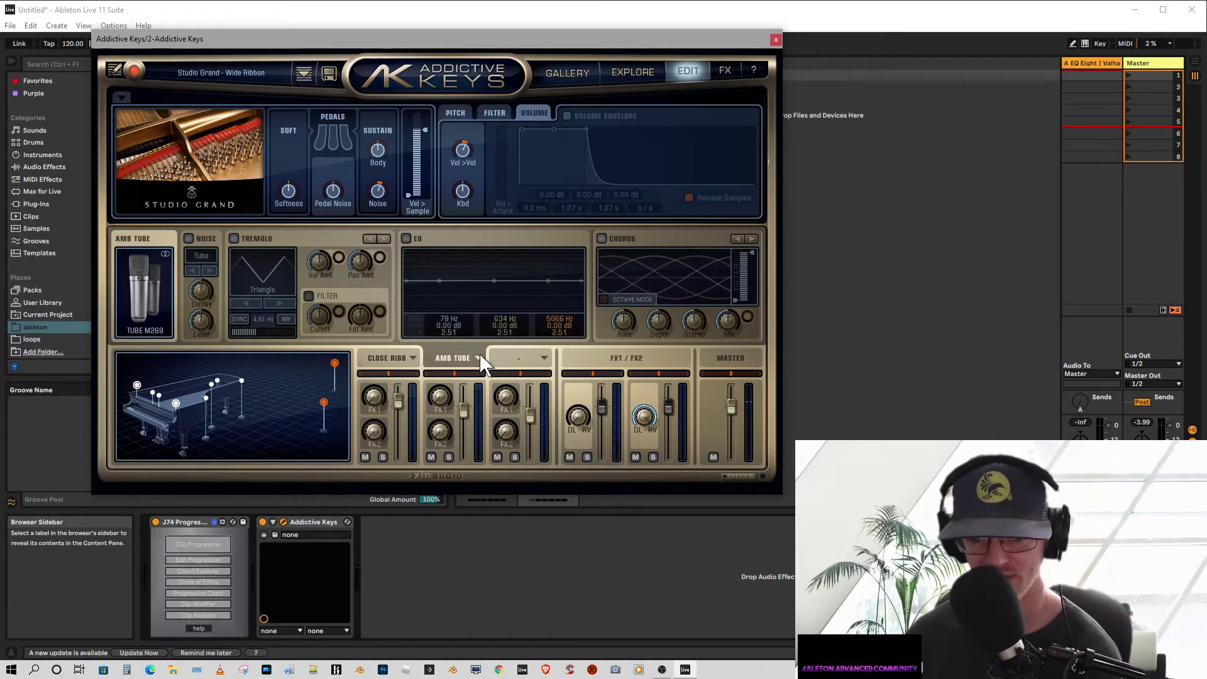
left_click(522, 357)
left_click(383, 360)
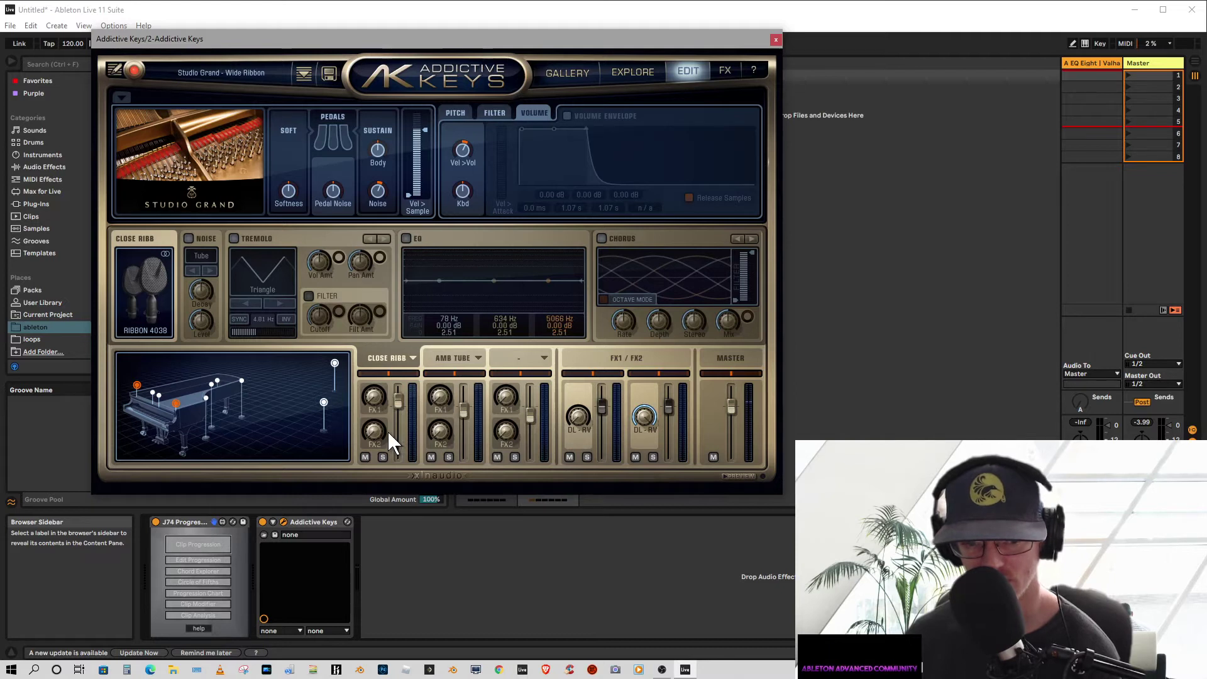
left_click(455, 363)
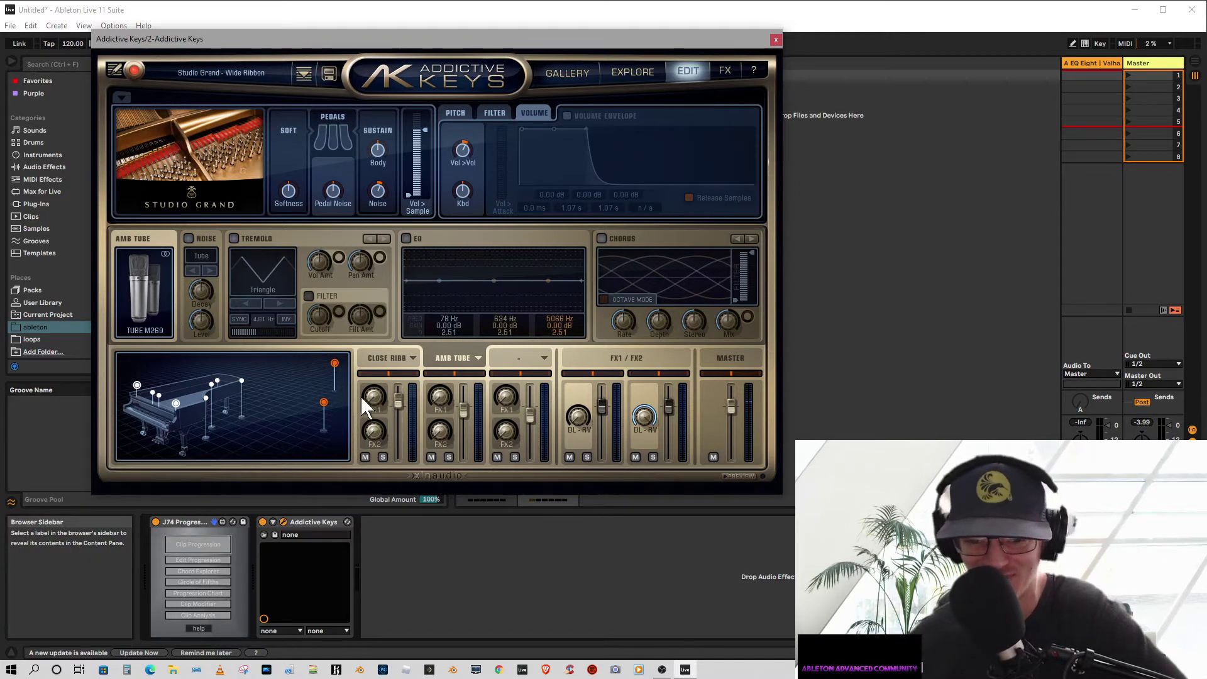
- Try the Middle Tube, Side Ribbon, Close Tube and Close Ribbon microphones on the second channel using the piano diagram
left_click(211, 383)
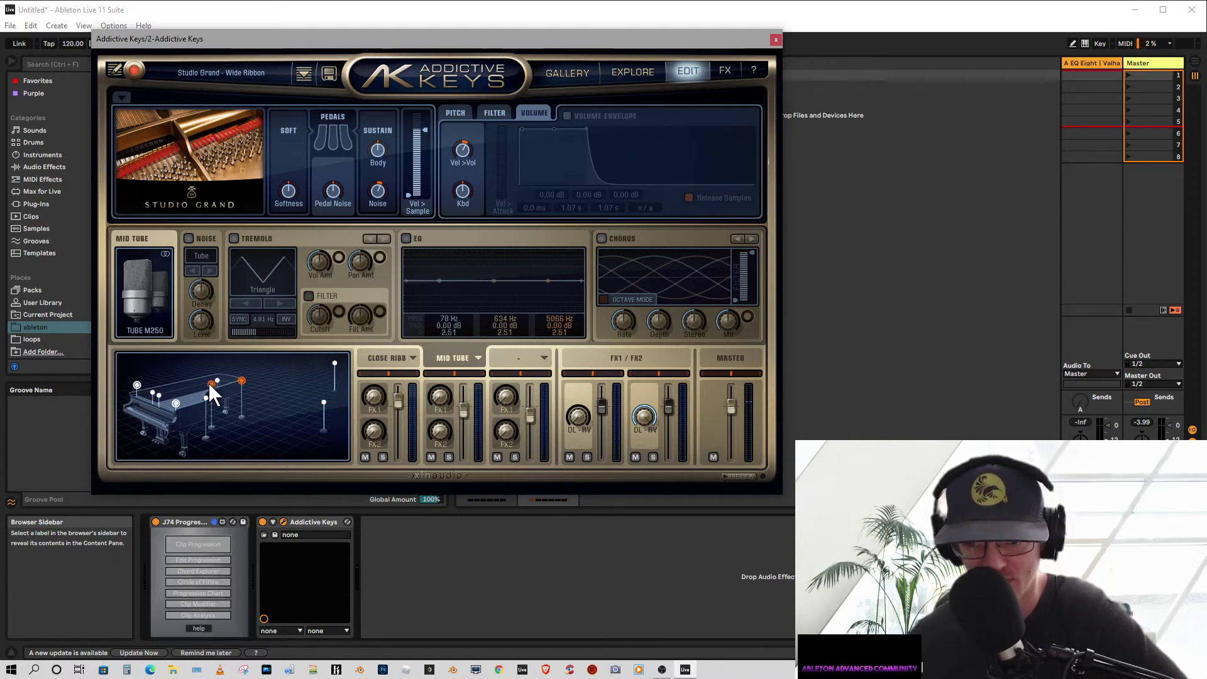
left_click(205, 397)
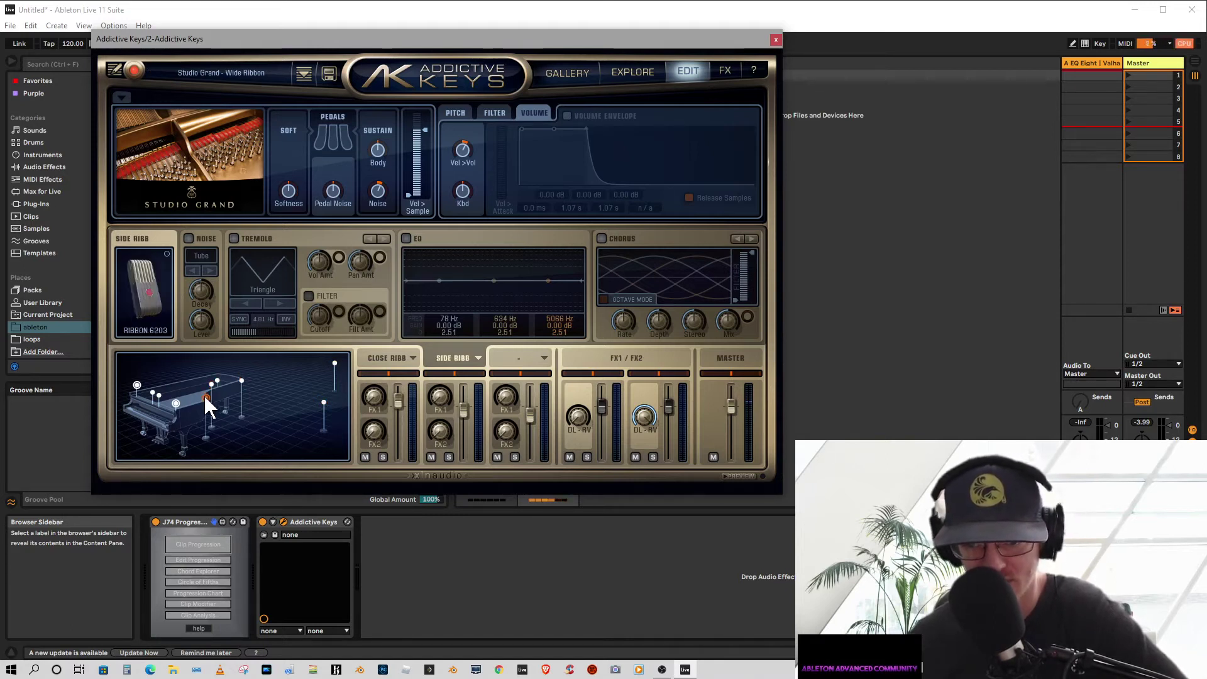
left_click(156, 394)
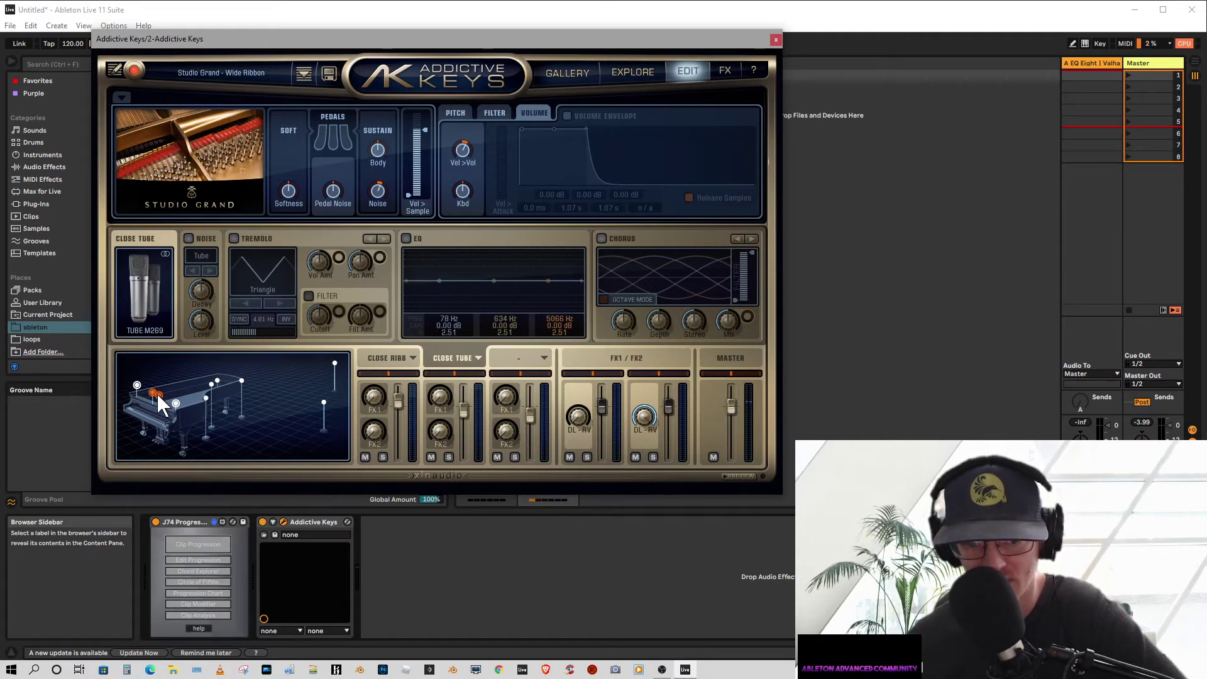
left_click(176, 403)
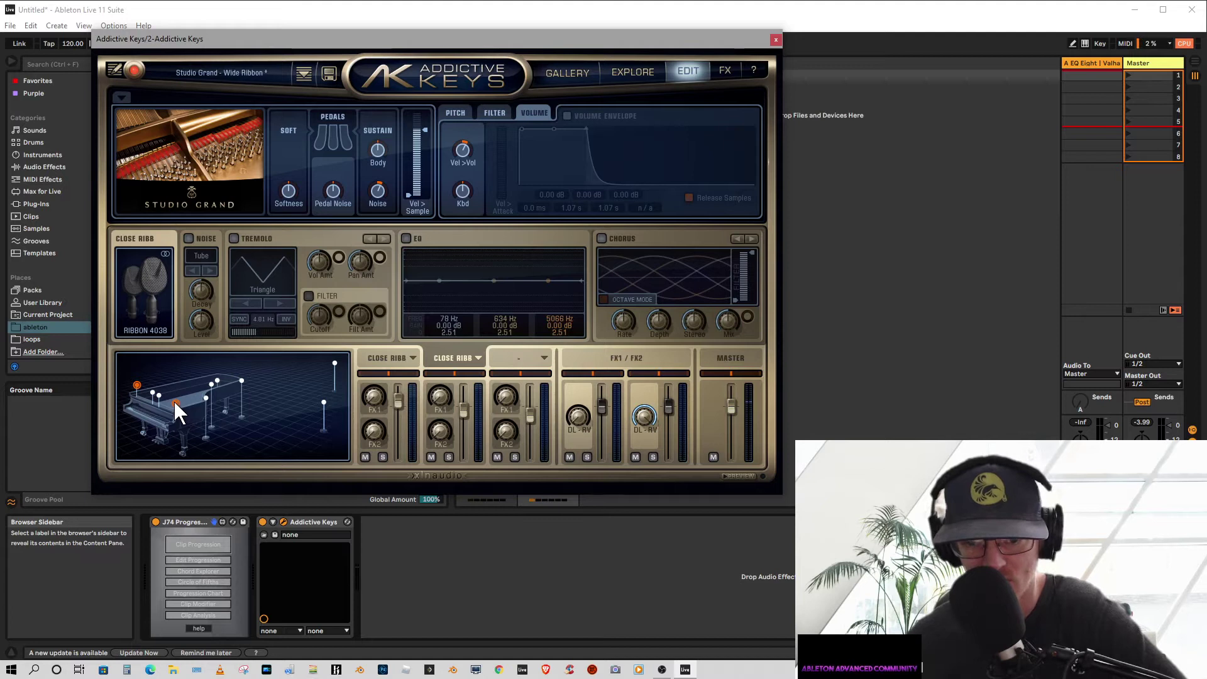
left_click(158, 395)
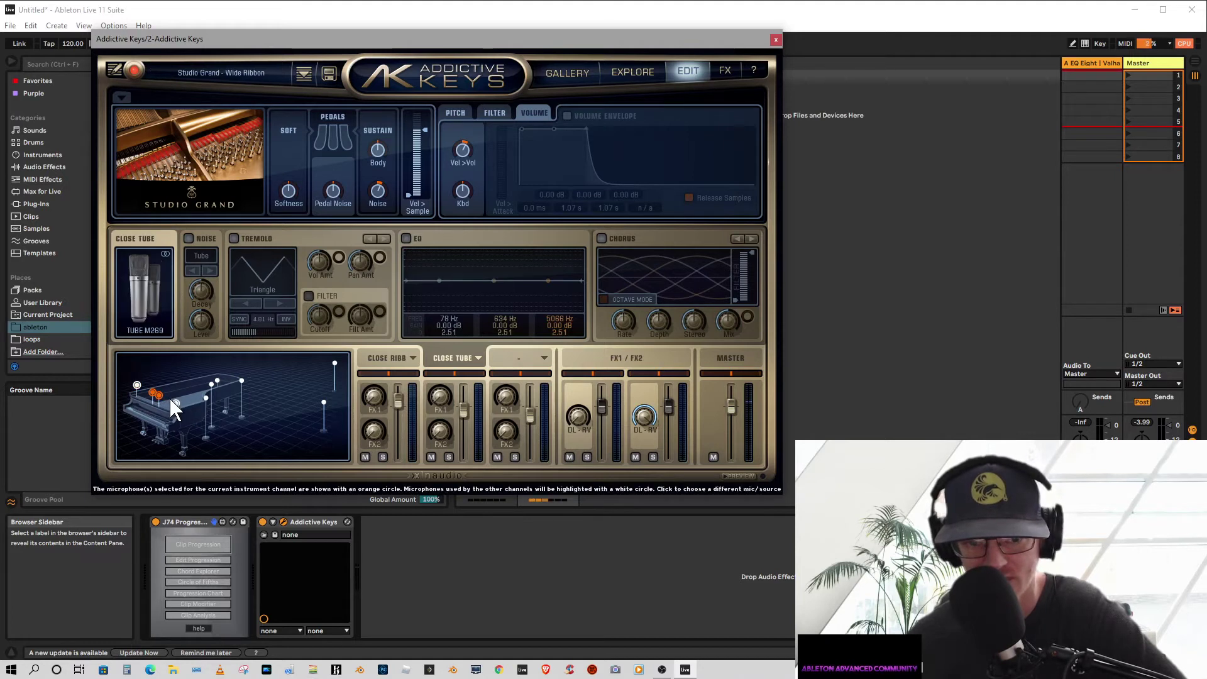
left_click(176, 403)
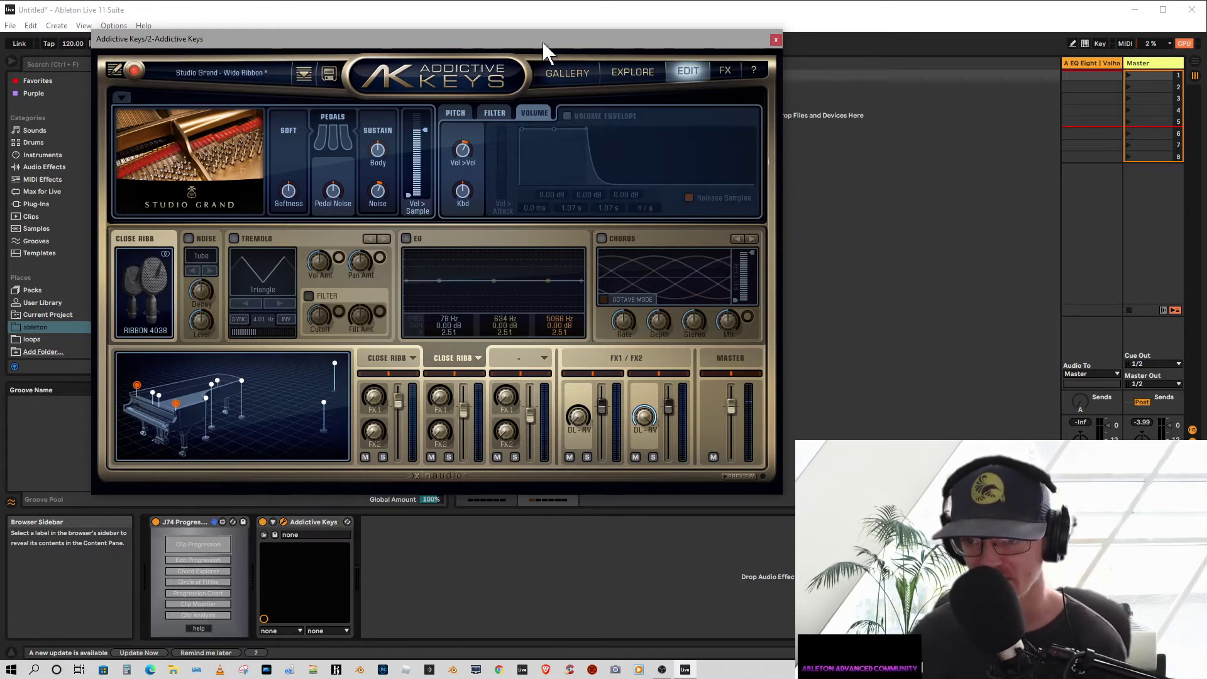
- Delete the existing progression clip from the first slot of the Addictive Keys track
left_click_drag(428, 45, 948, 156)
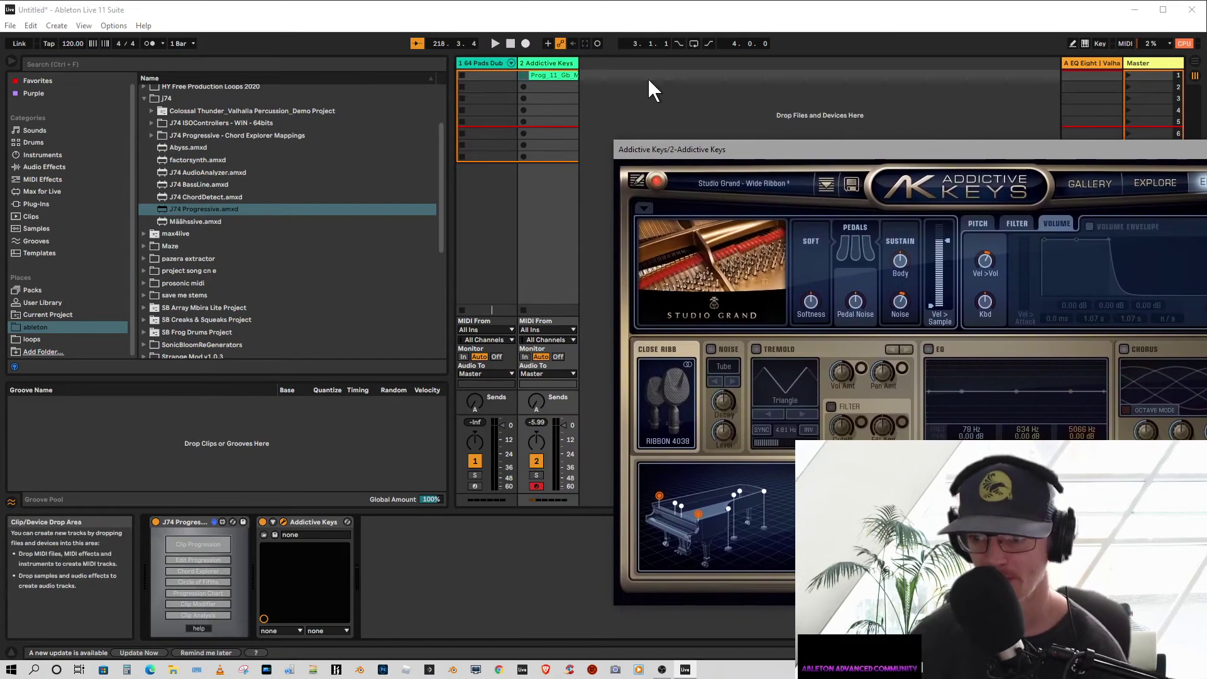
right_click(537, 73)
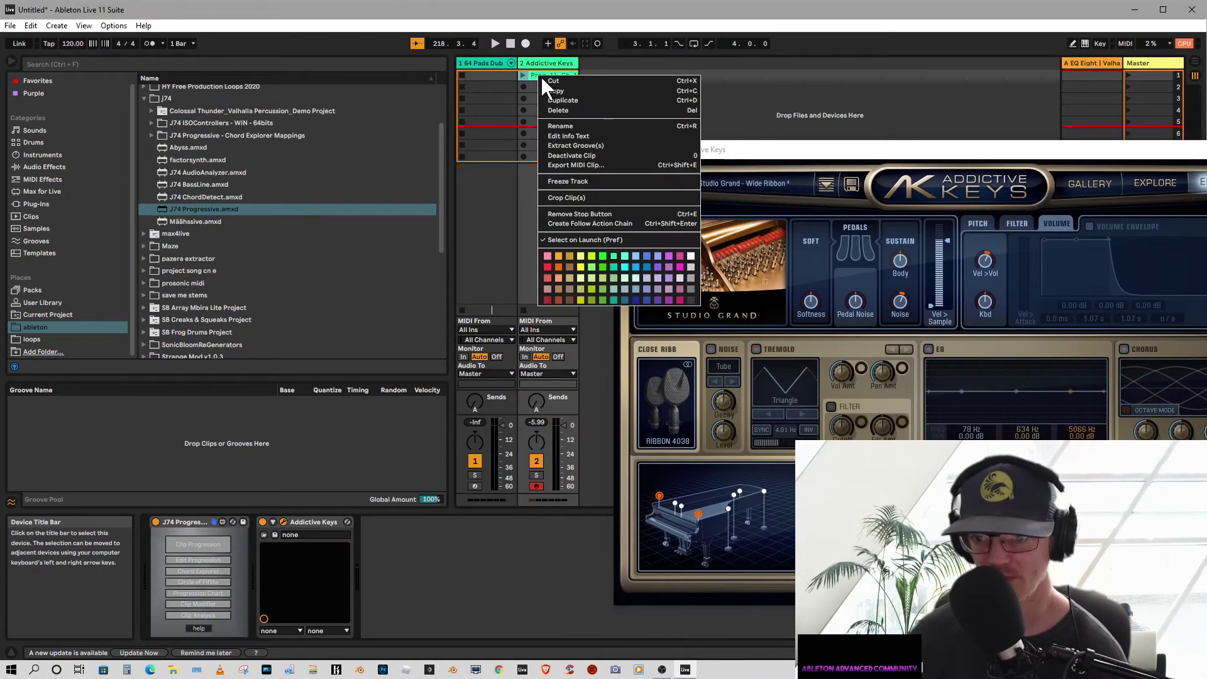
left_click(564, 107)
left_click_drag(771, 154, 840, 149)
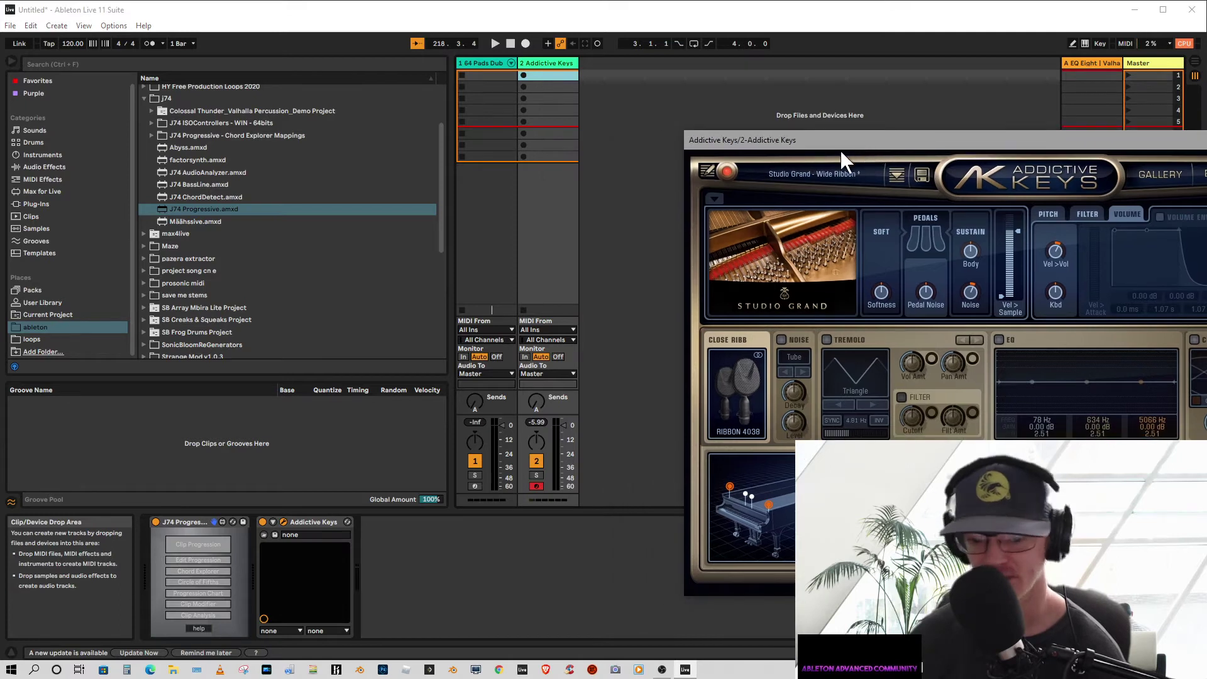
- Generate a random Pop chord progression in C Major with J74's Clip Progression in the first slot of the Addictive Keys track
left_click(190, 544)
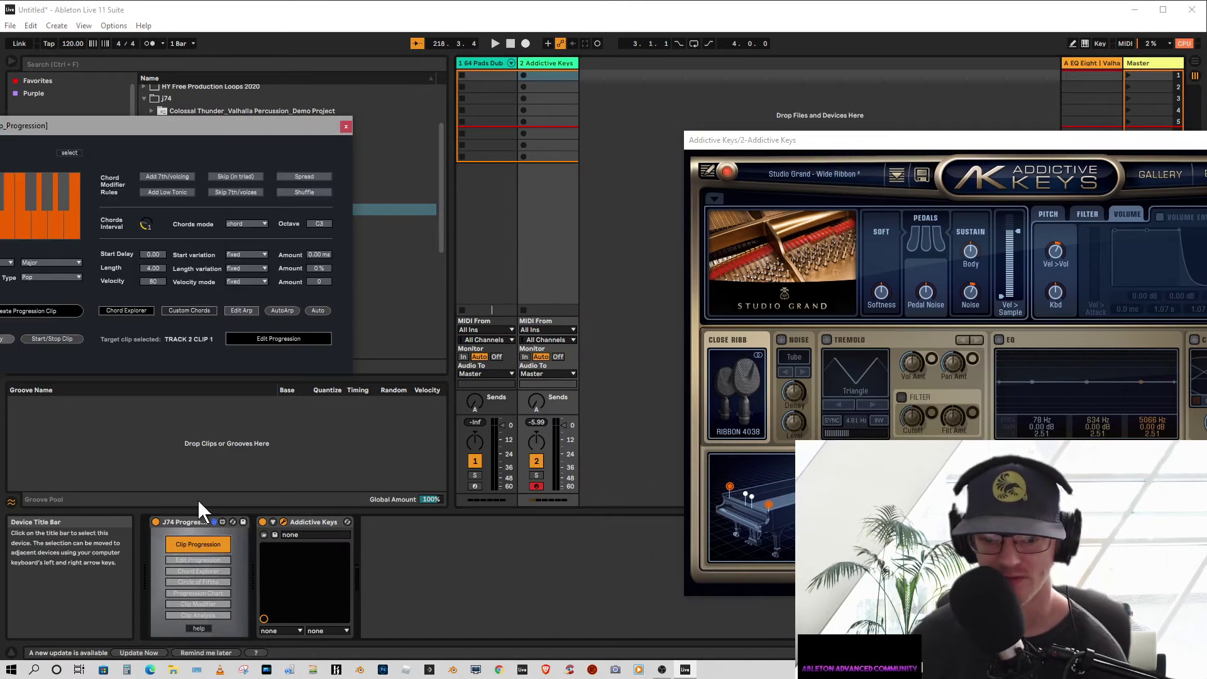
left_click_drag(93, 119, 179, 74)
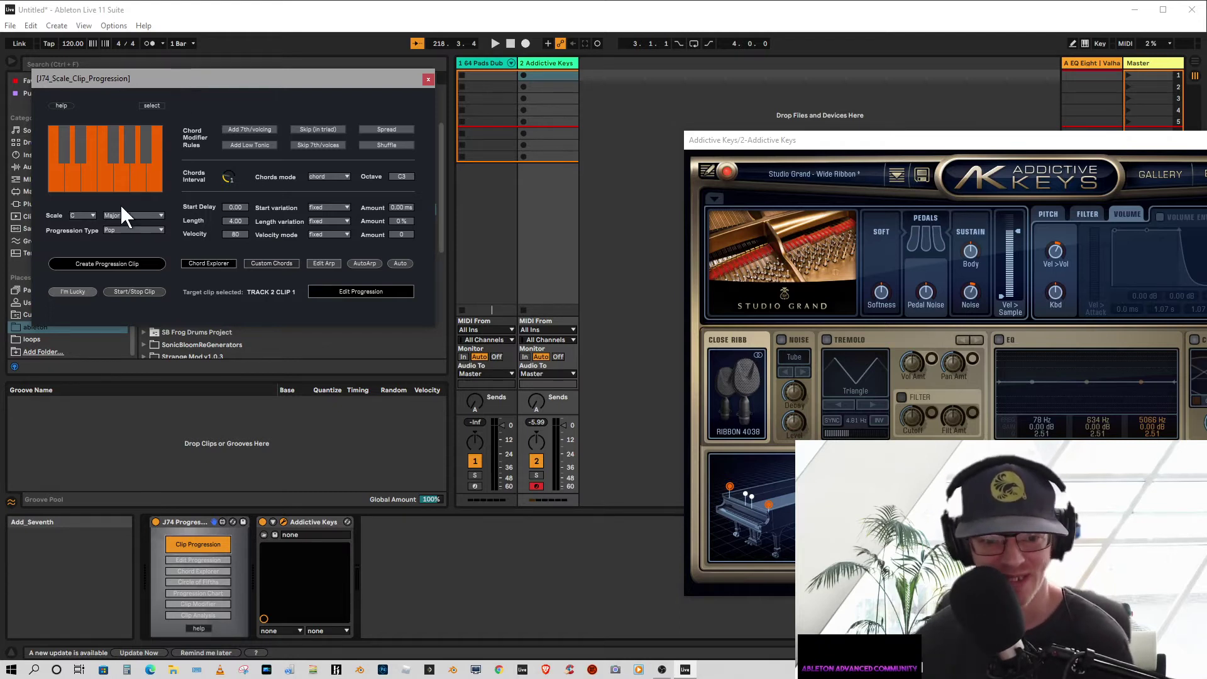
left_click(545, 73)
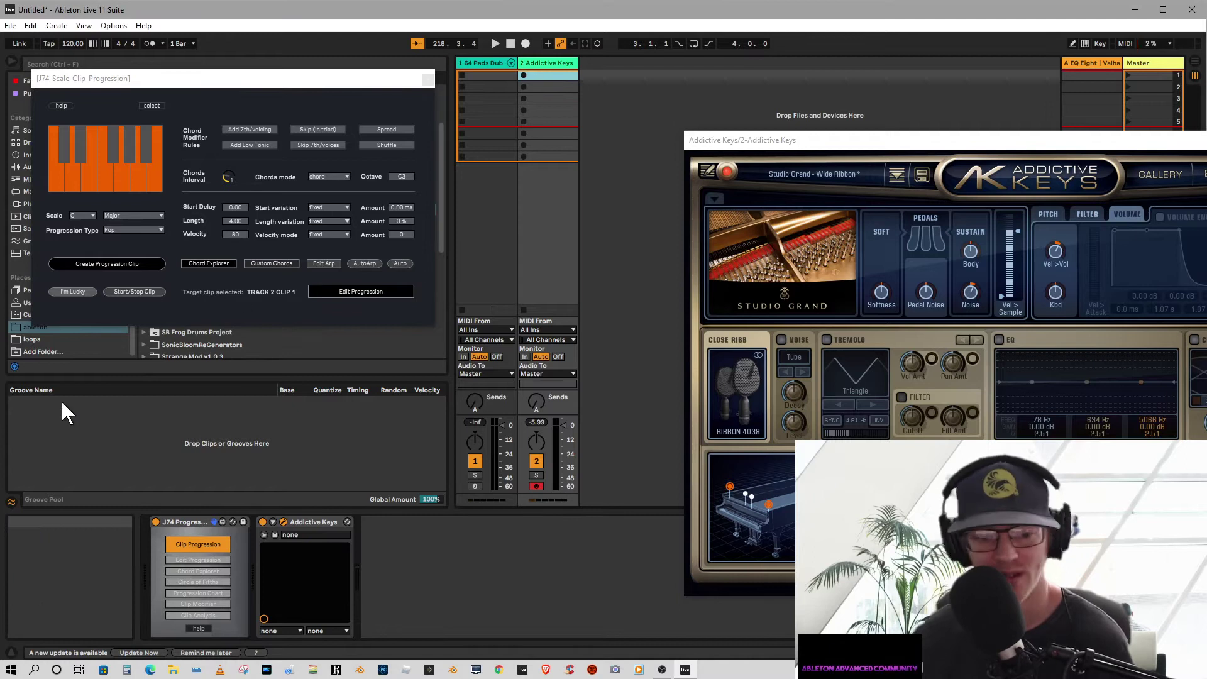
left_click(70, 292)
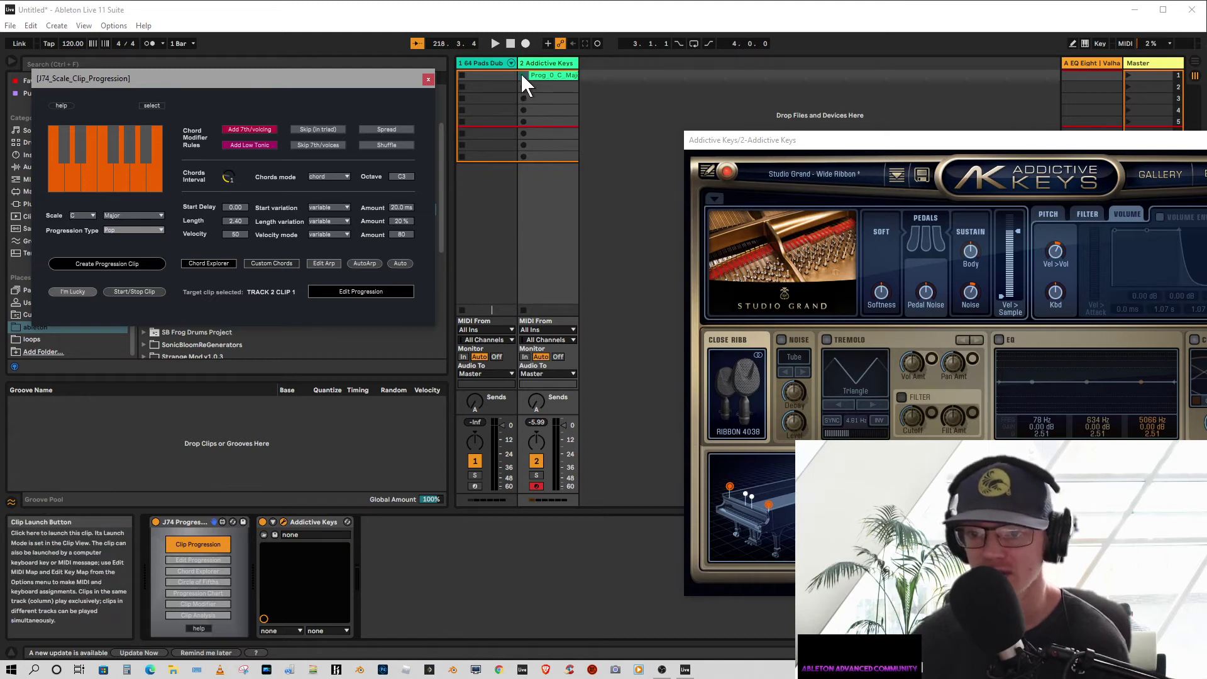
- Show the new C Major clip's notes, move the floating windows out of the way, and launch the clip
left_click_drag(349, 74, 349, 198)
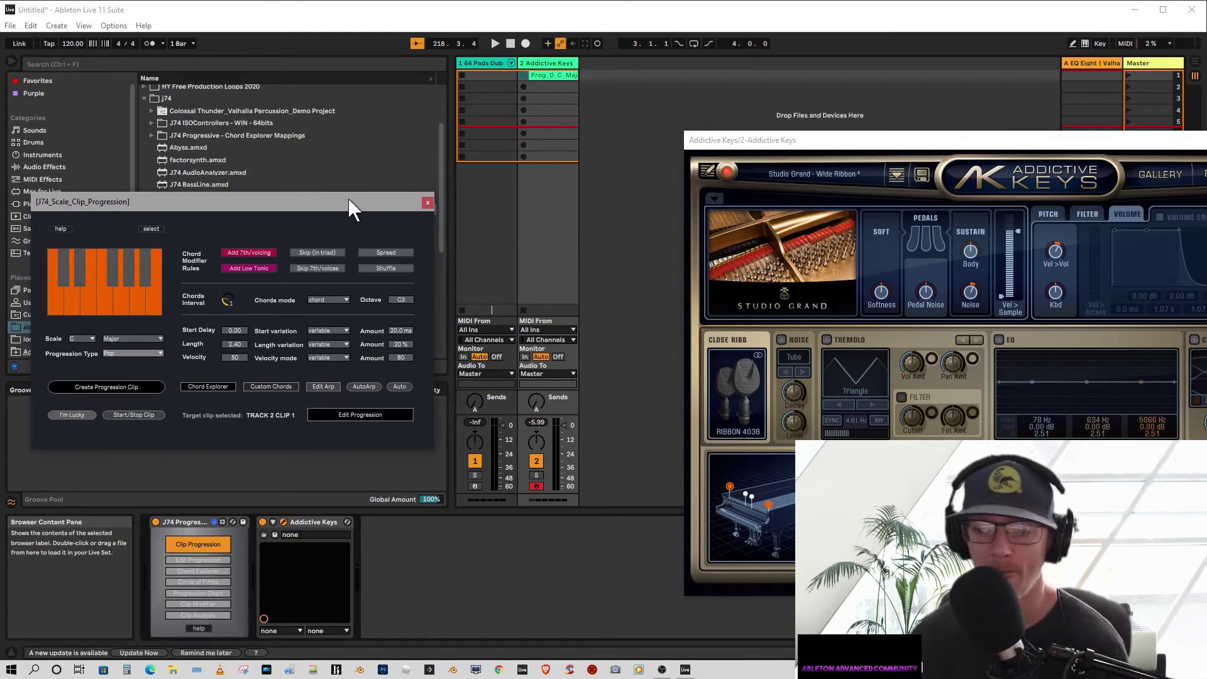
double_click(552, 75)
left_click_drag(905, 151, 880, 35)
left_click_drag(151, 160, 271, 70)
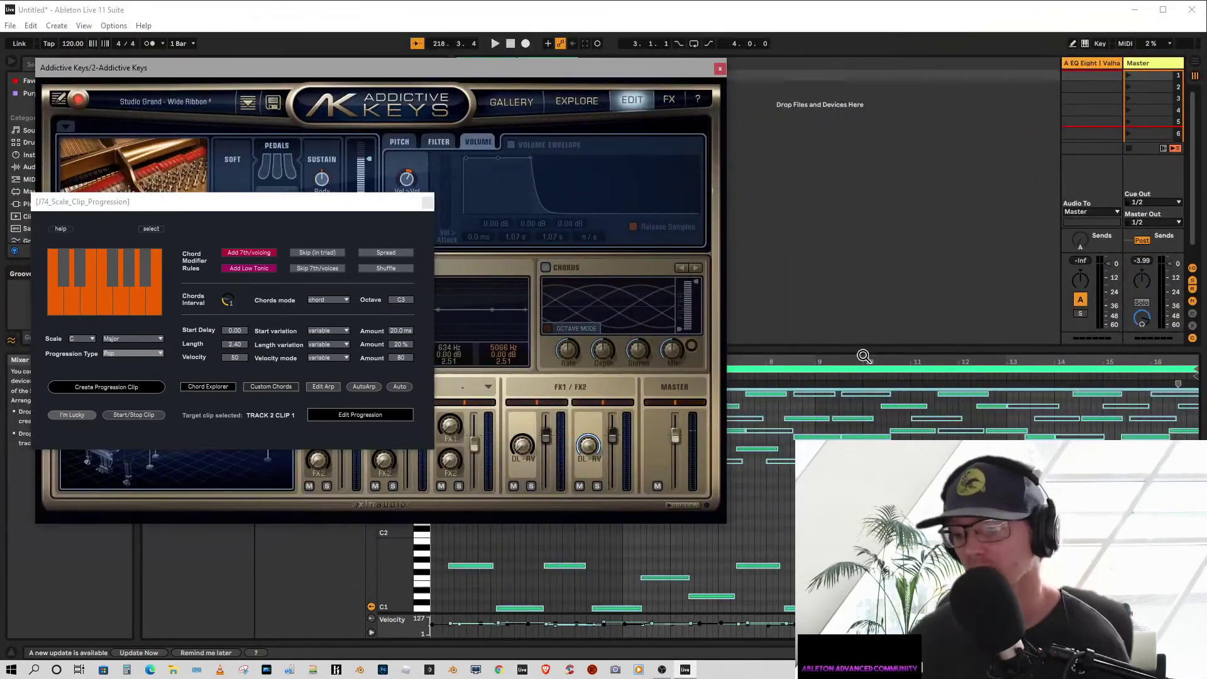
mouse_move(866, 350)
left_mouse_down()
mouse_move(874, 401)
mouse_move(873, 350)
left_mouse_up()
left_click_drag(205, 202, 0, 199)
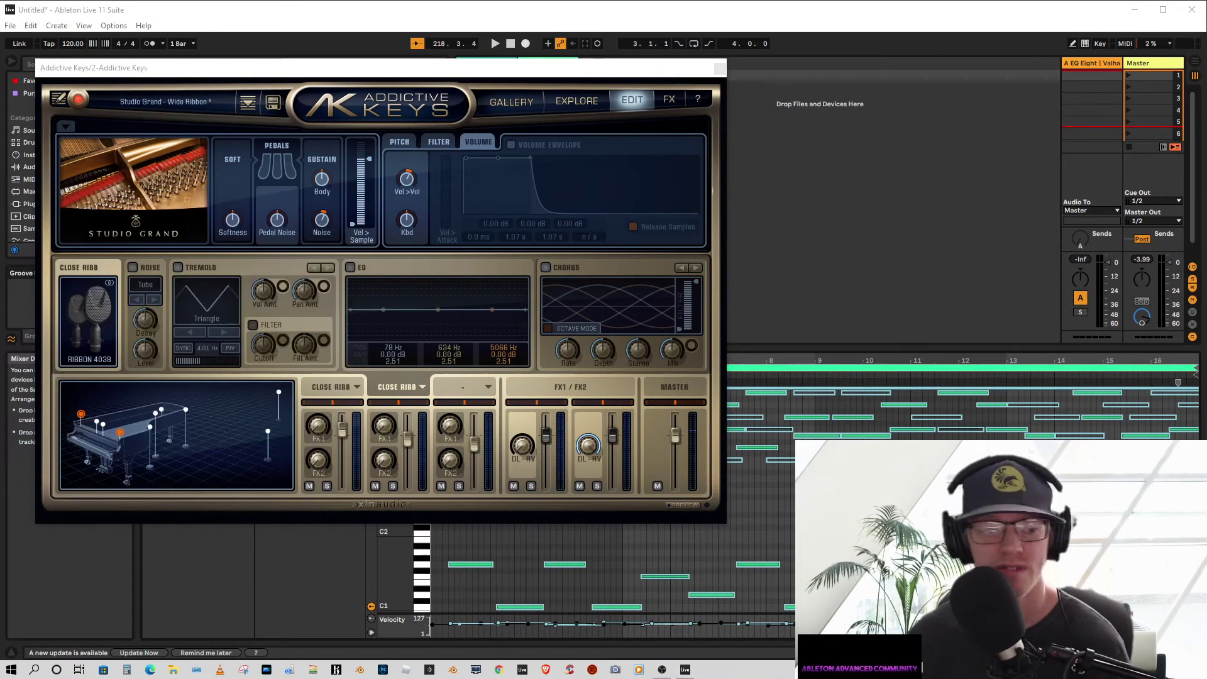
left_click_drag(364, 69, 0, 69)
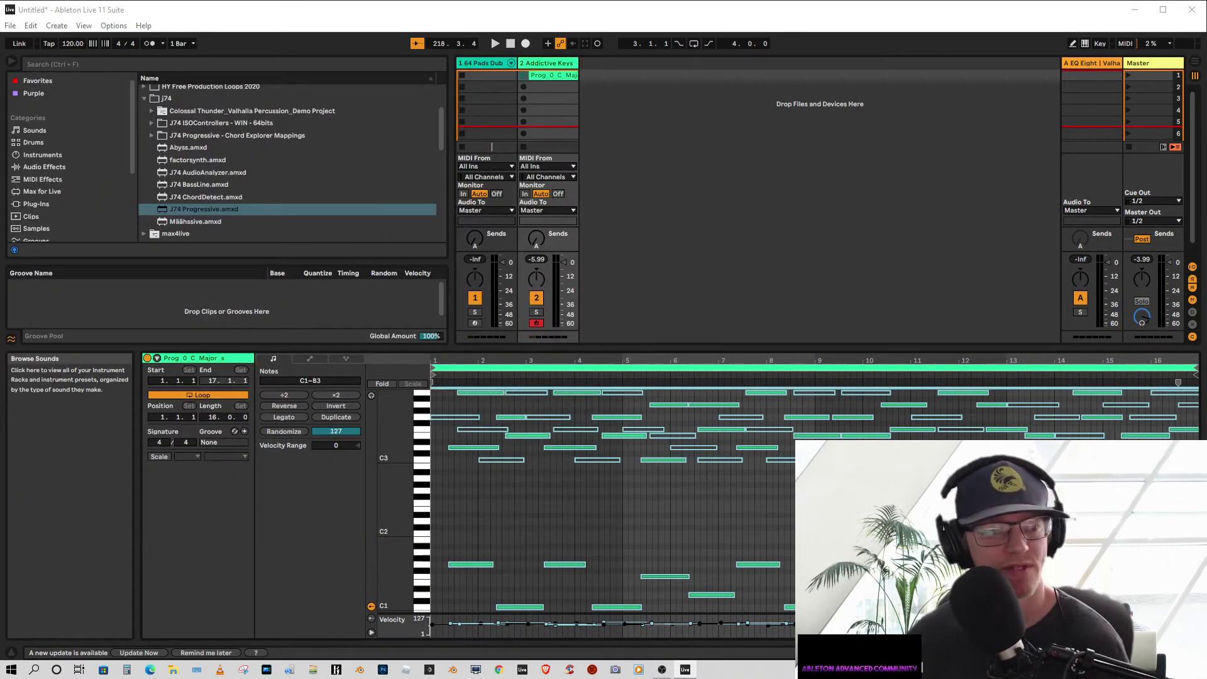
left_click(522, 73)
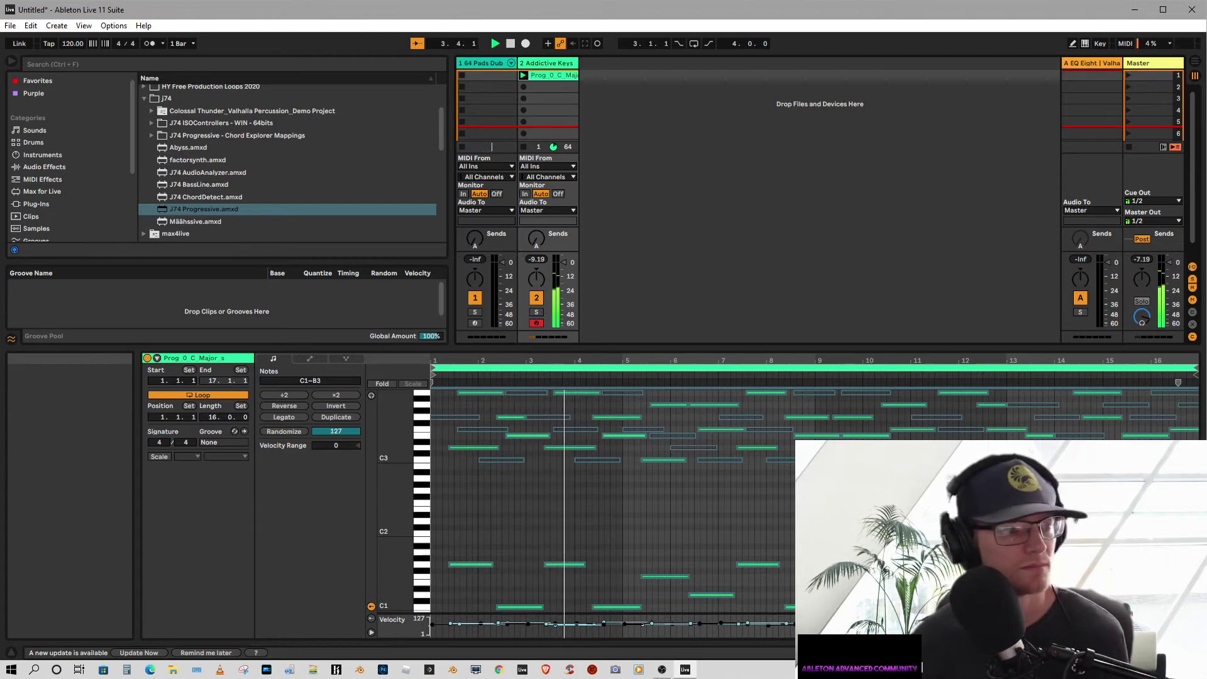
- Switch the second channel to the Amb Tube microphone and pull the second and third channel volumes all the way down
left_click_drag(0, 78, 695, 83)
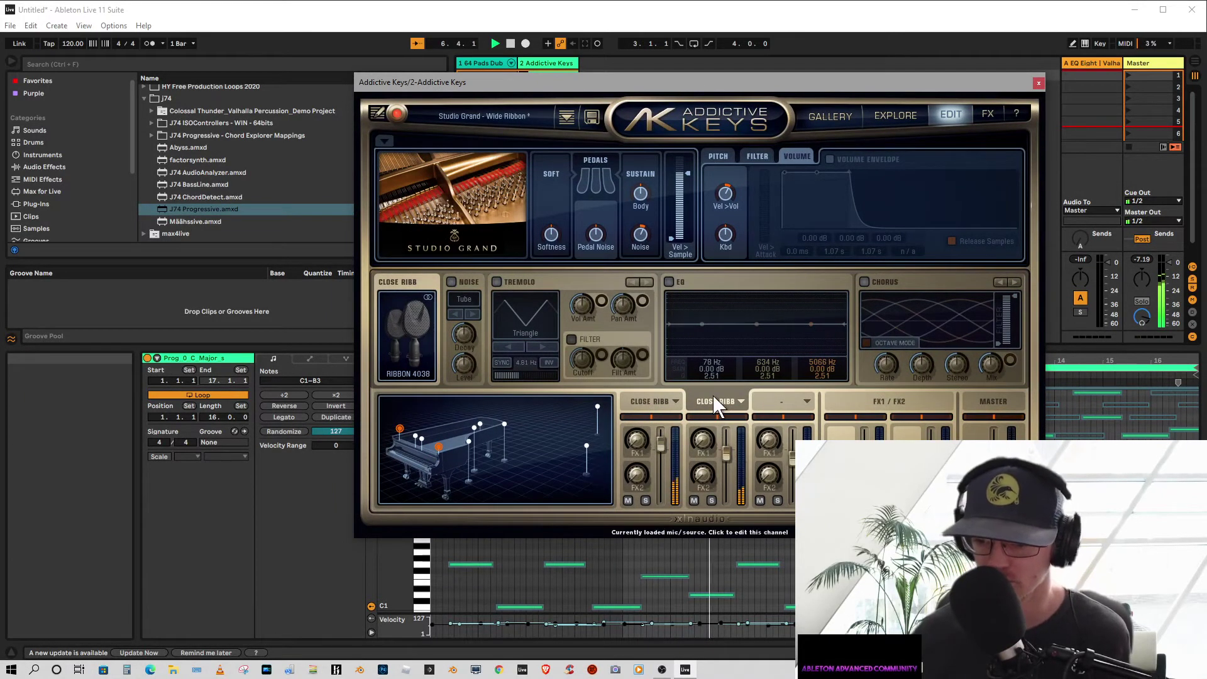
left_click(596, 406)
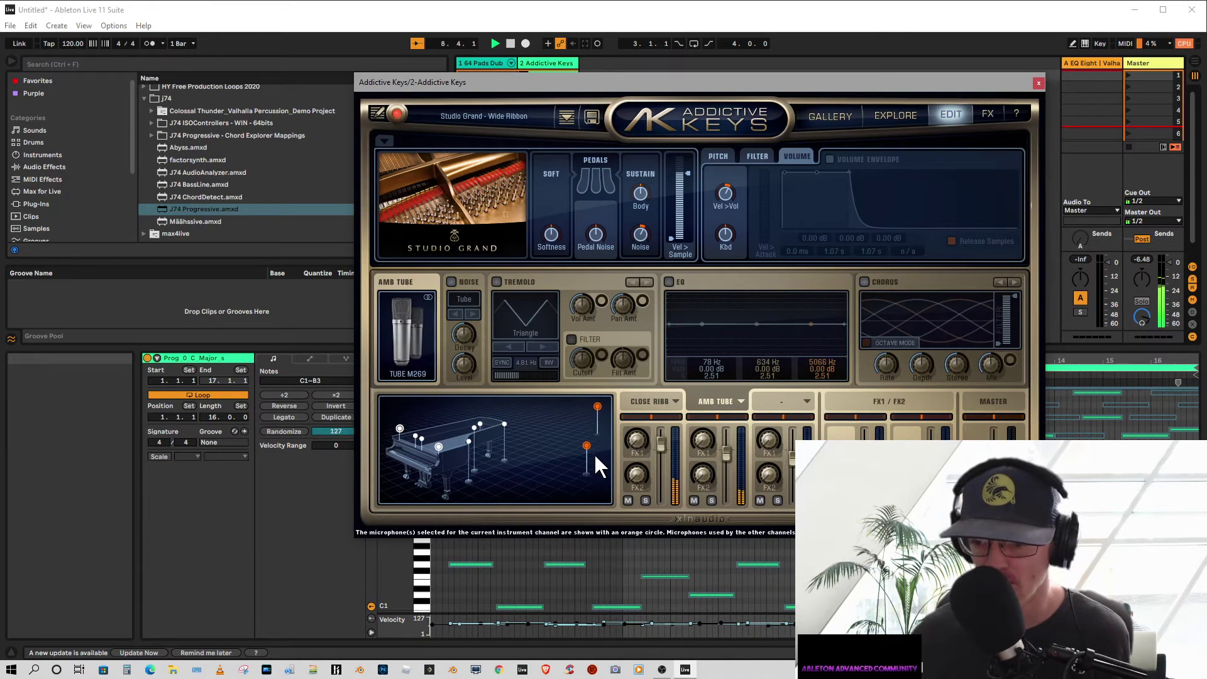
left_click_drag(728, 451, 727, 486)
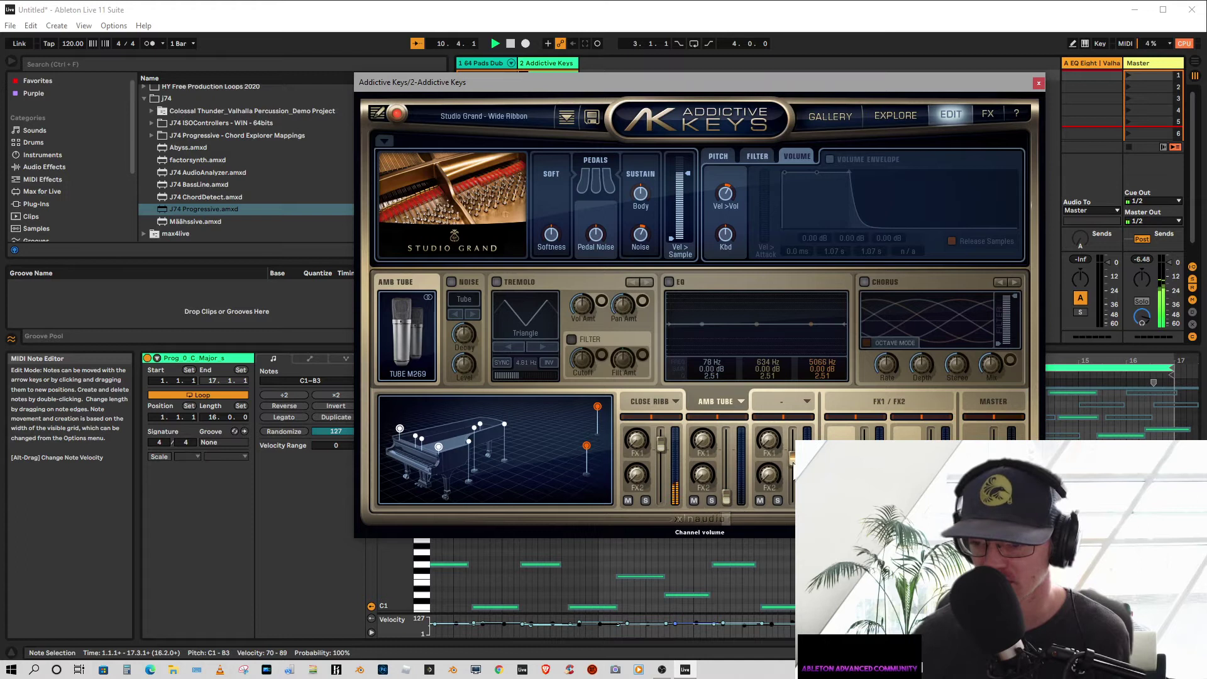
left_click_drag(792, 458, 791, 538)
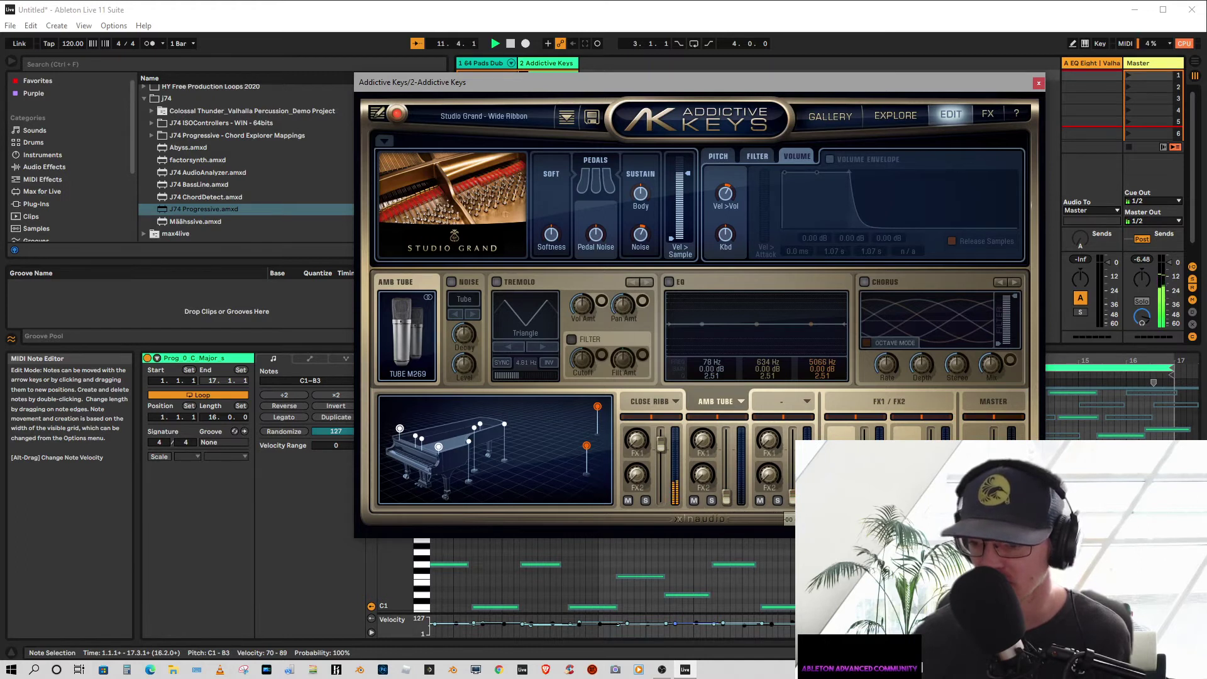
- Switch the first channel's microphone to Amb Tube (wide), then to Middle Tube (wide), to compare them during playback
left_click(670, 398)
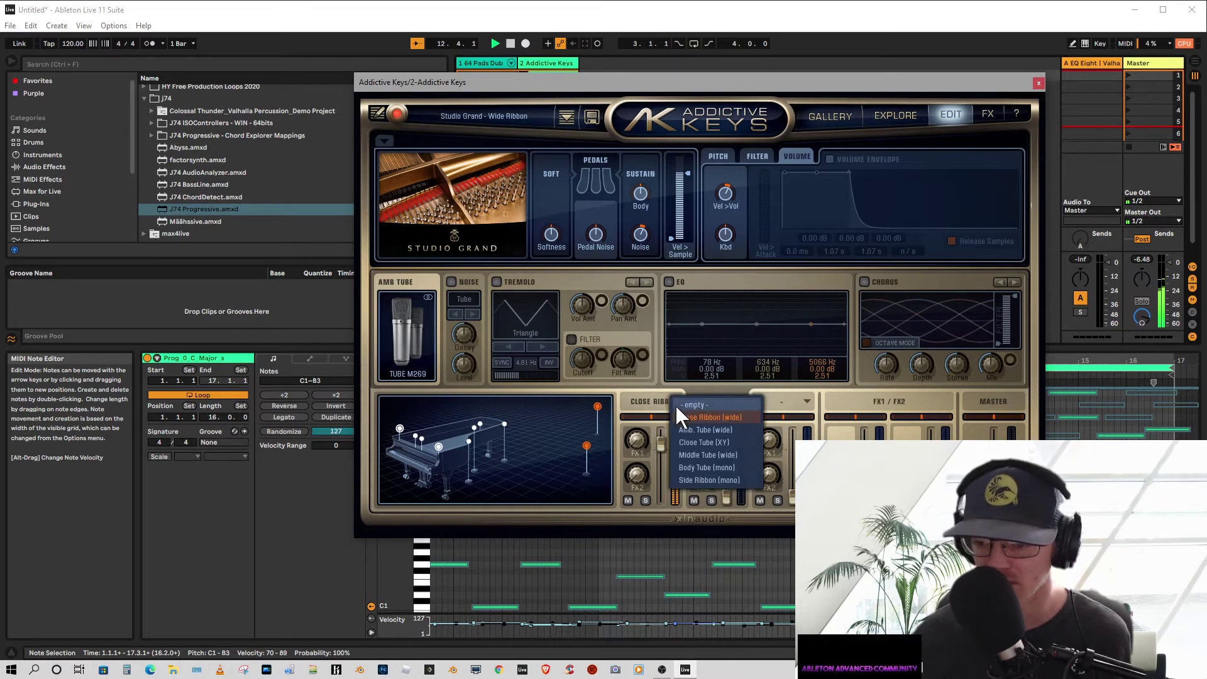
left_click(700, 430)
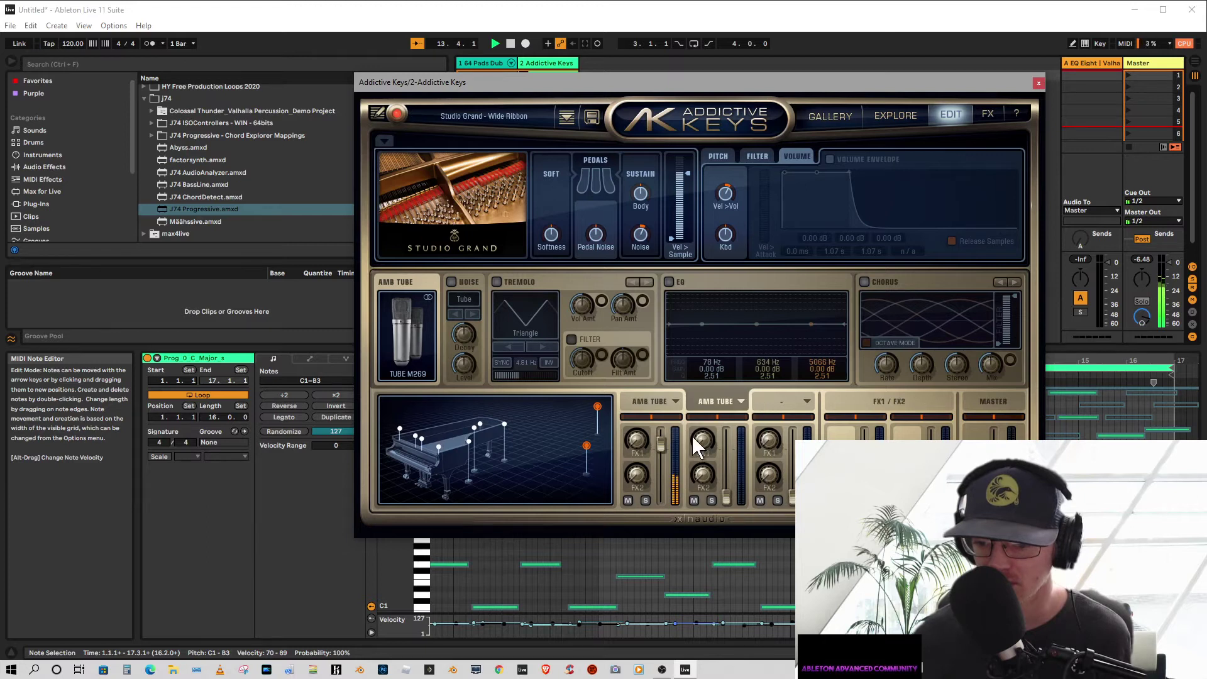
left_click(672, 410)
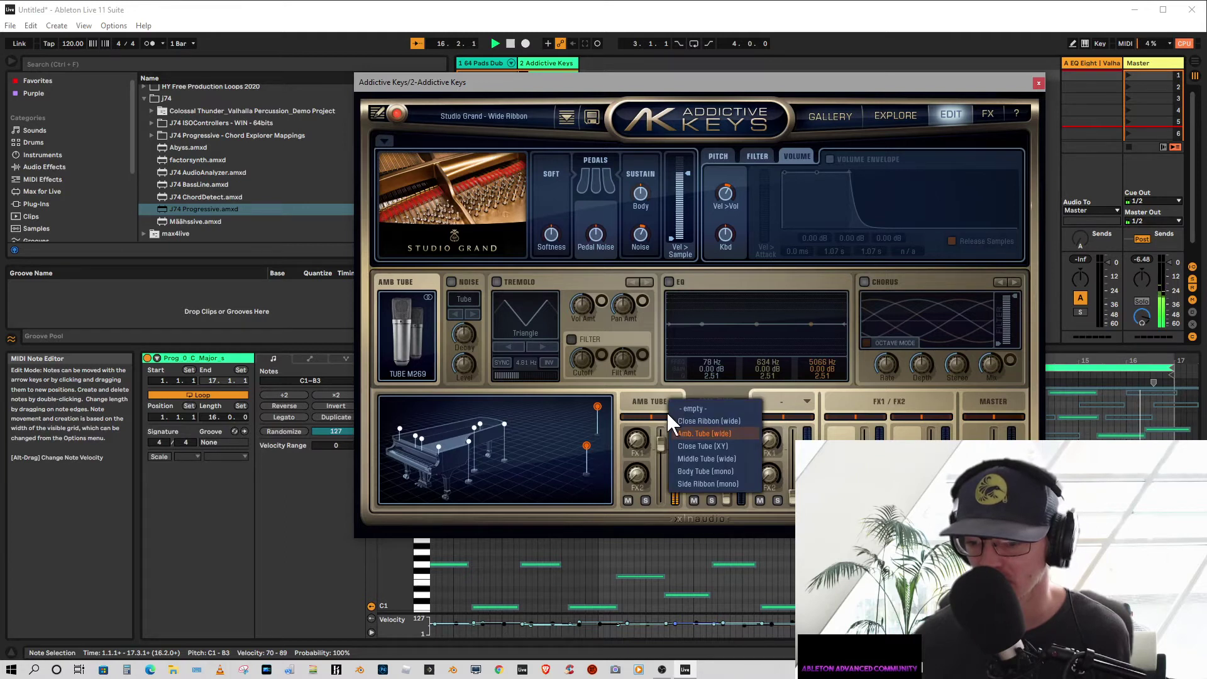
left_click(704, 460)
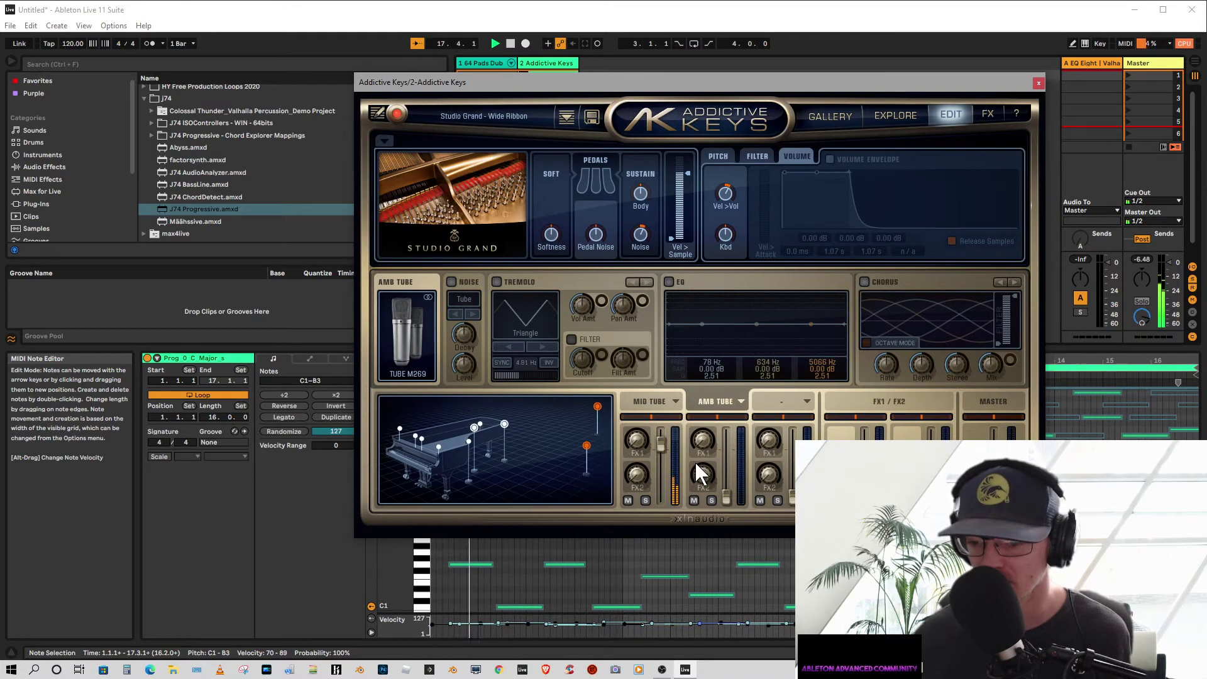
- Try the Close Tube, Close Ribbon and Side Ribbon microphones on the second channel using the piano's microphone positions
left_click(417, 436)
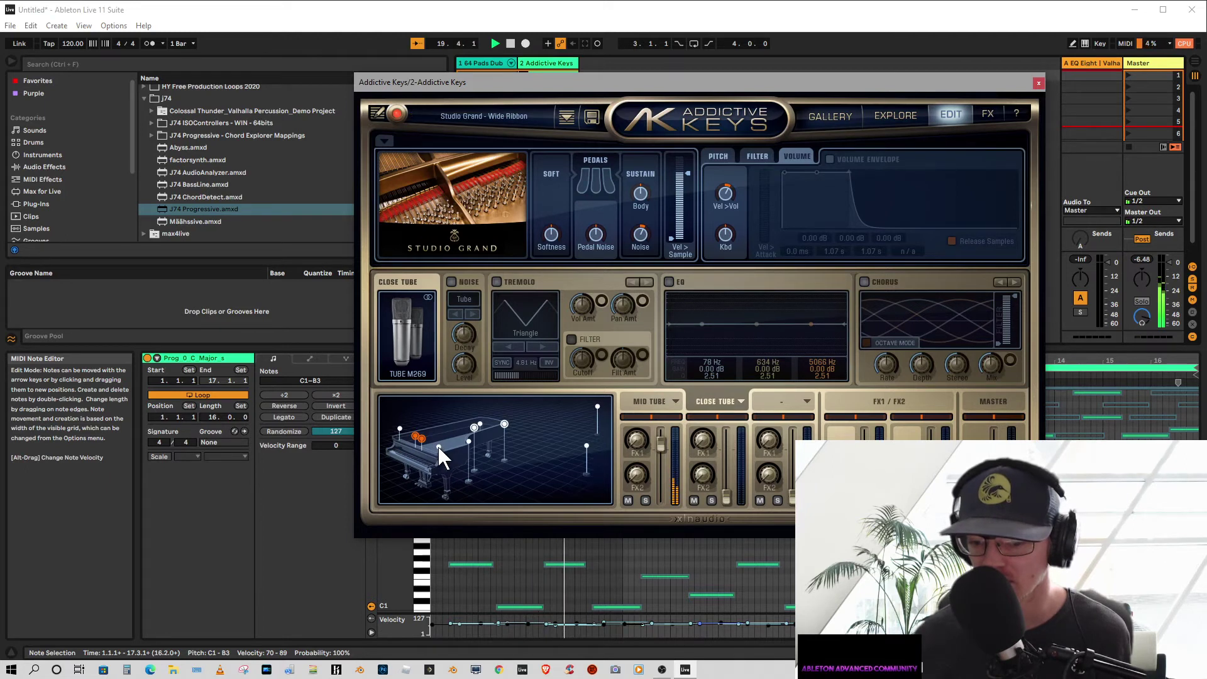
left_click(439, 447)
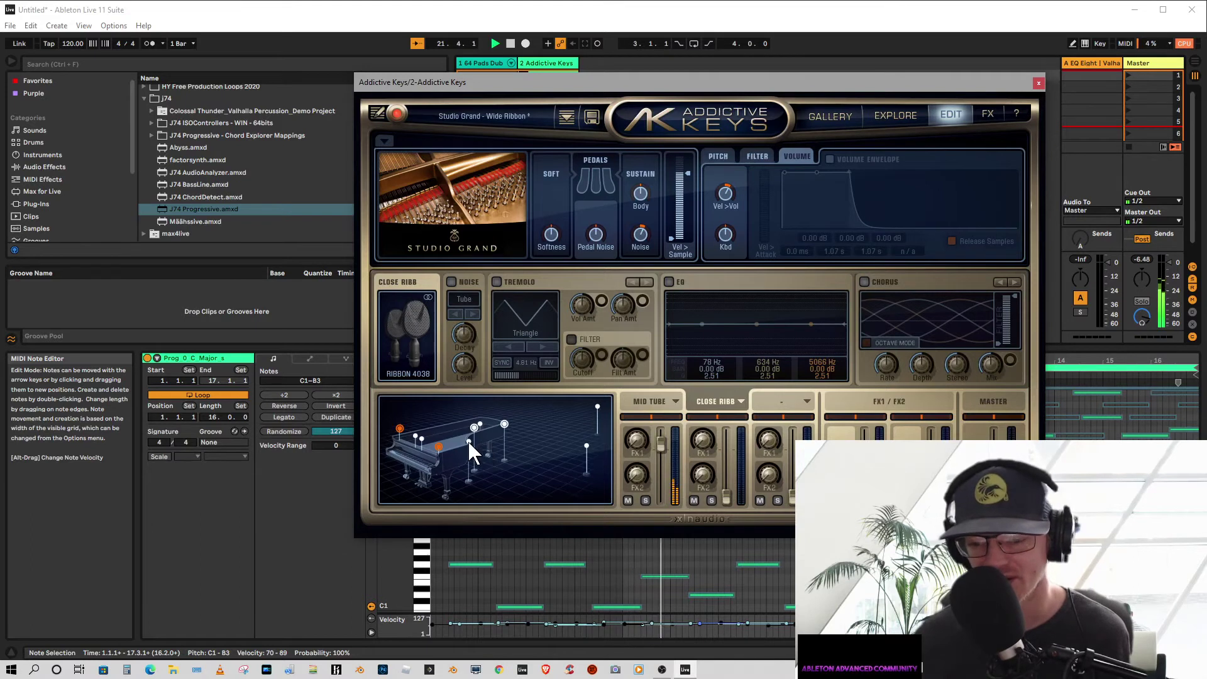
left_click(469, 441)
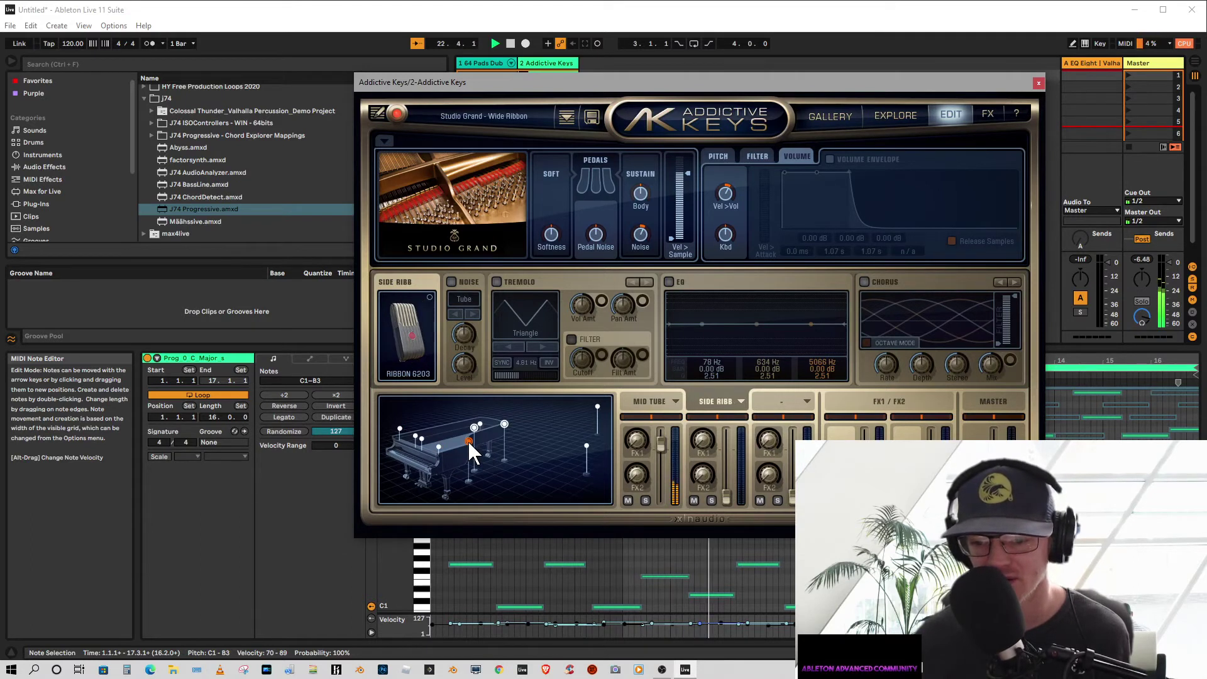
- Assign the Close Ribbon microphone to the second channel and raise its volume to blend with the Mid Tube channel
left_click(652, 401)
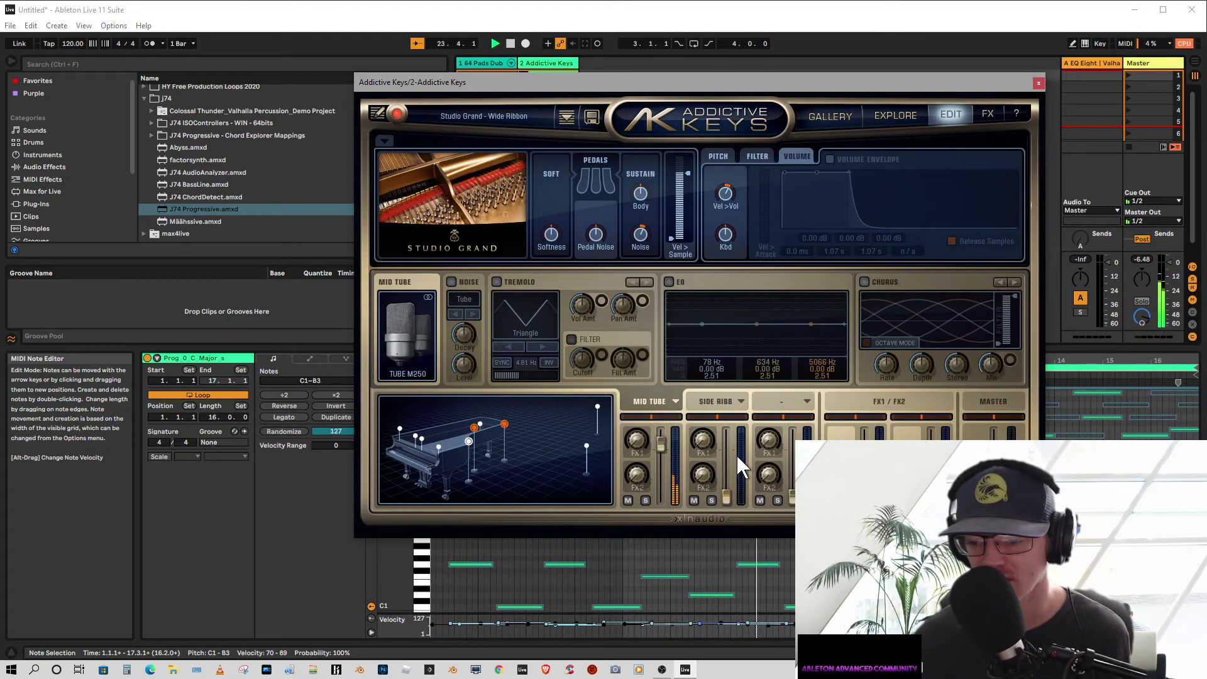
left_click_drag(726, 496, 724, 466)
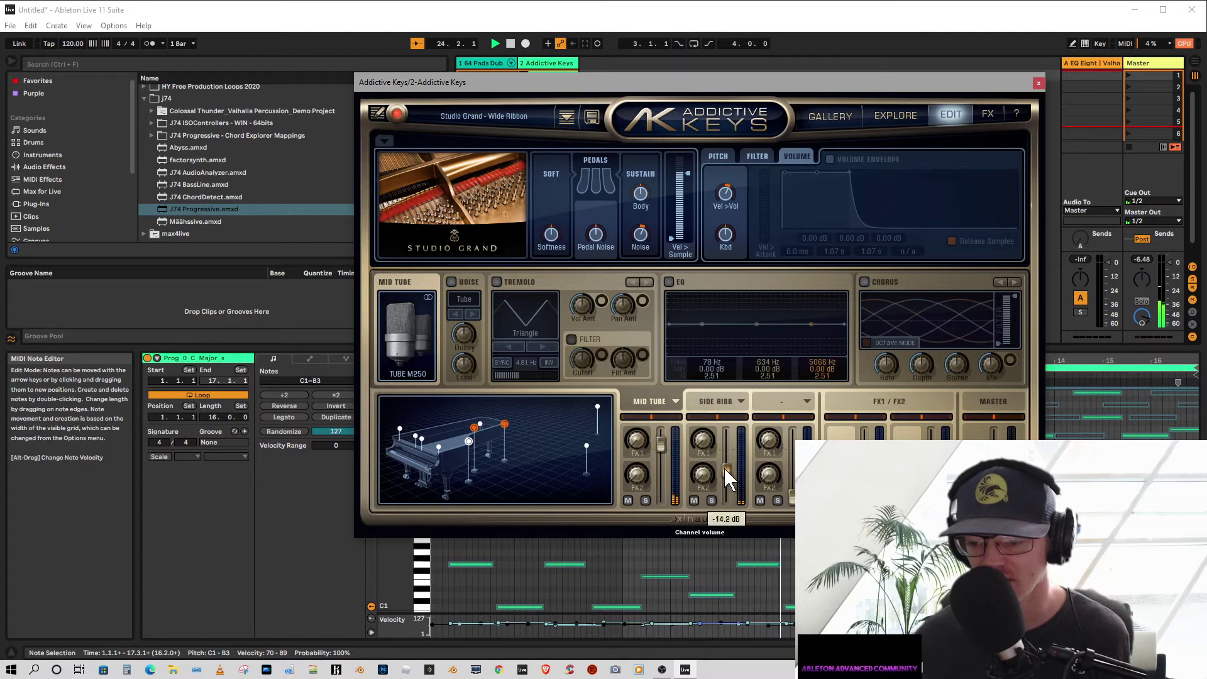
left_click(718, 400)
left_click(438, 445)
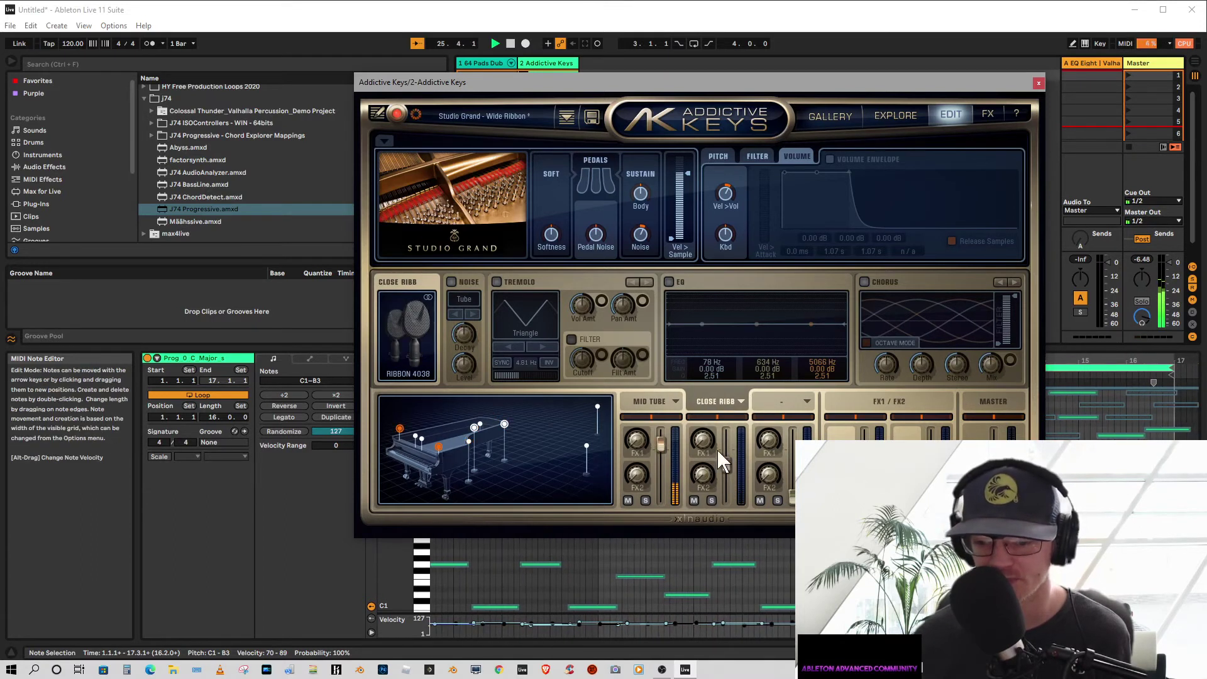
mouse_move(726, 464)
left_mouse_down()
mouse_move(726, 434)
mouse_move(662, 449)
mouse_move(727, 443)
left_mouse_up()
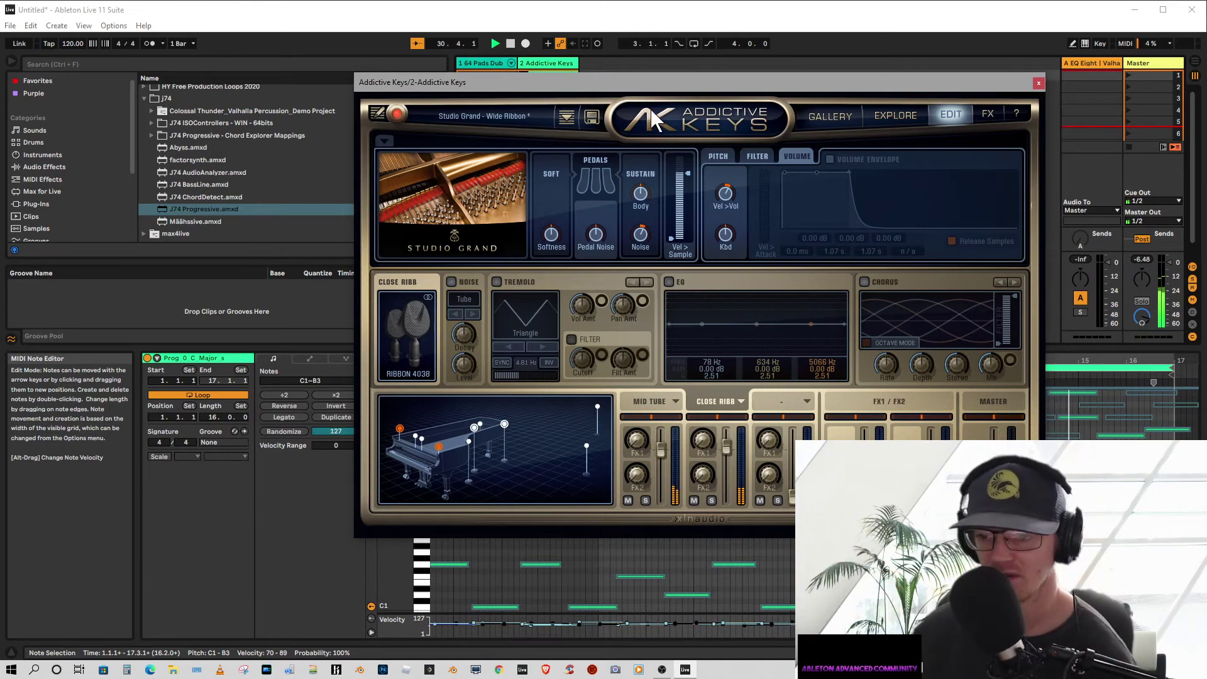
- Stop the playing clip on the Addictive Keys track, moving the instrument window out of the way and back
left_click_drag(528, 89, 554, 171)
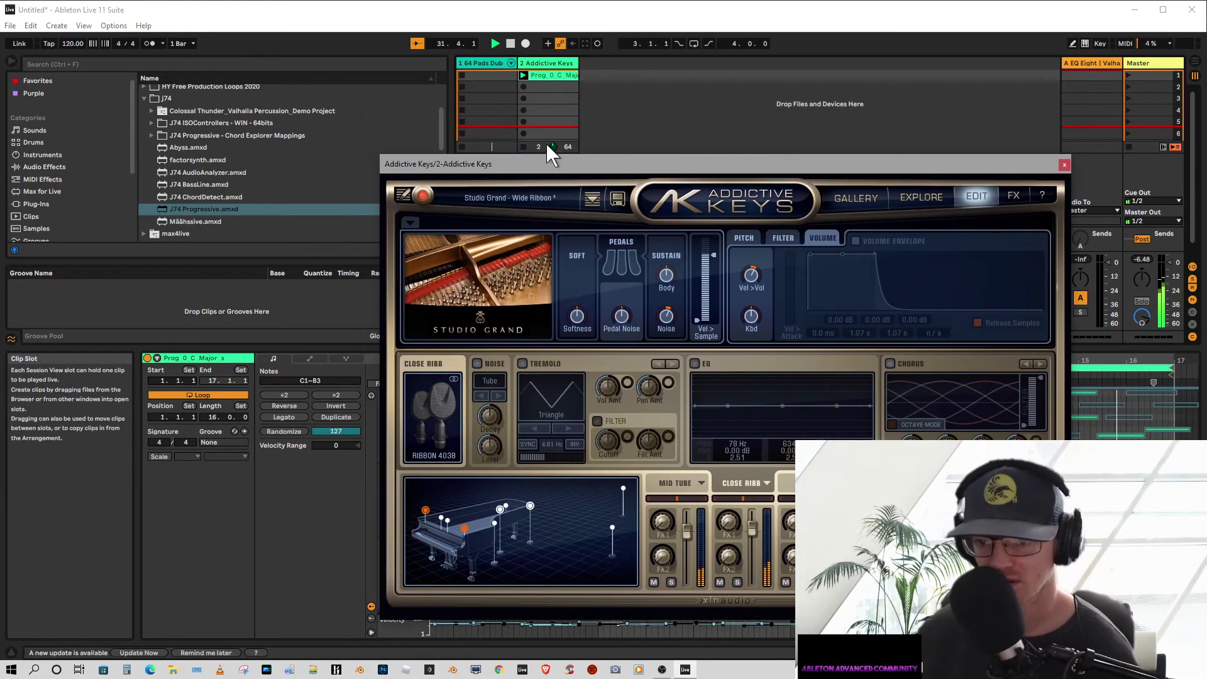
left_click(524, 147)
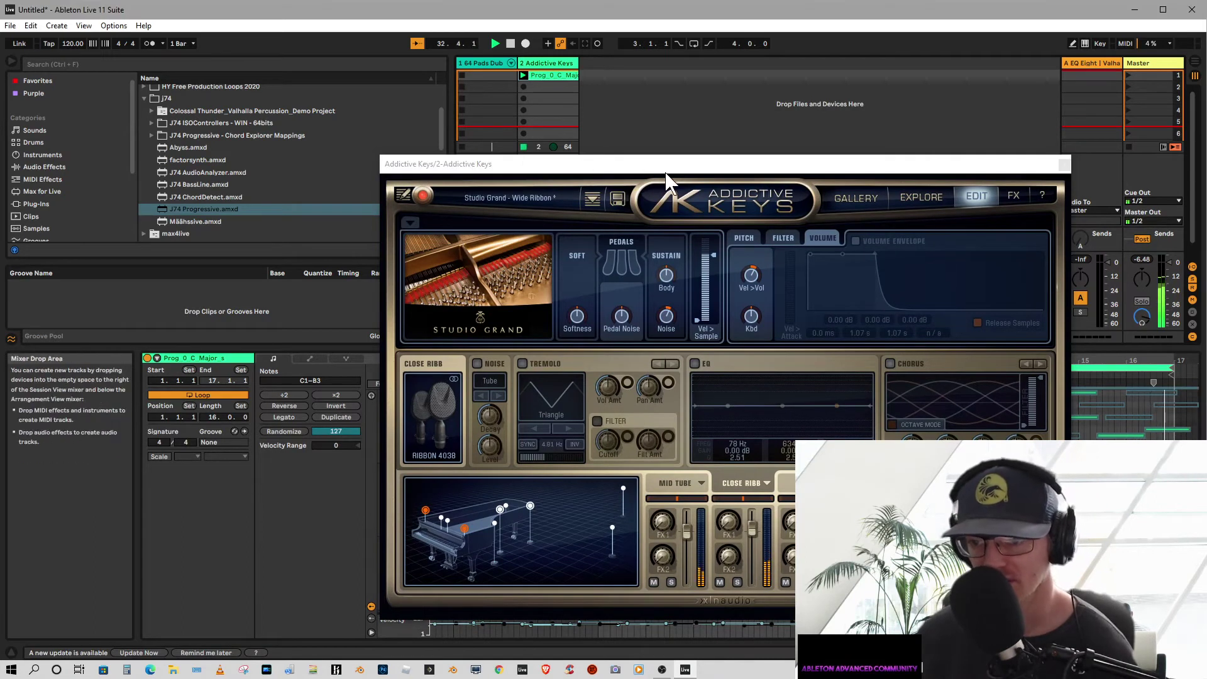
left_click_drag(696, 168, 556, 79)
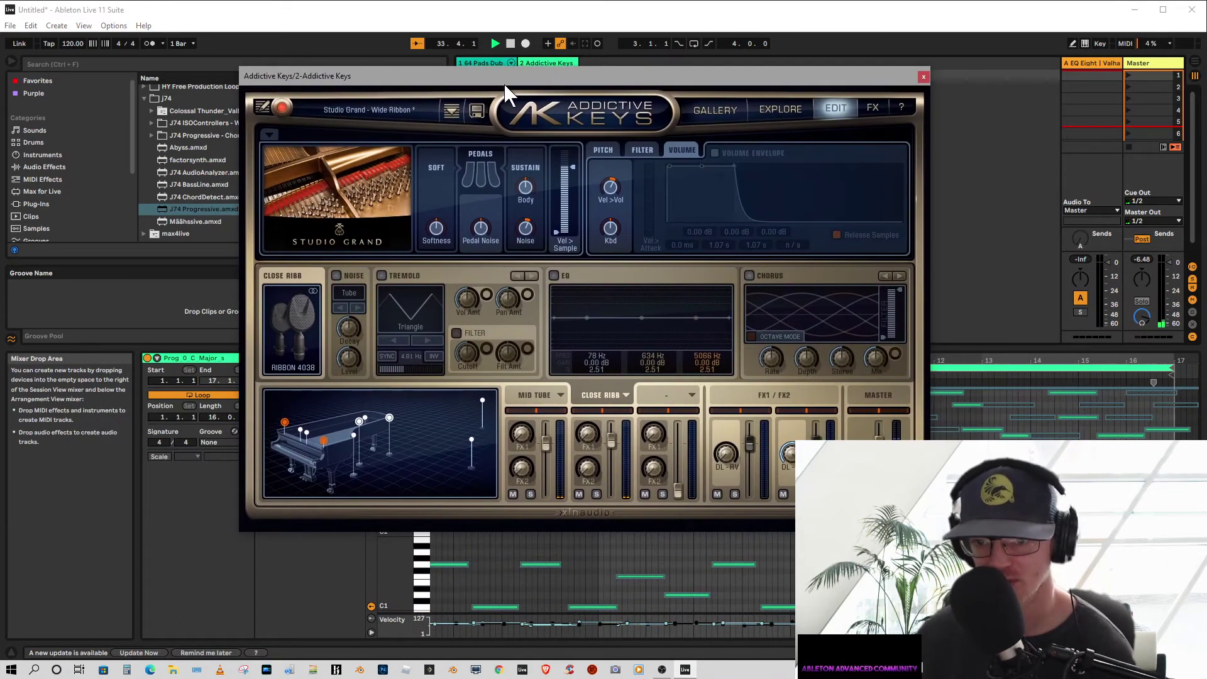
- Load the Studio Grand - Ambient preset from the preset browser
left_click(350, 107)
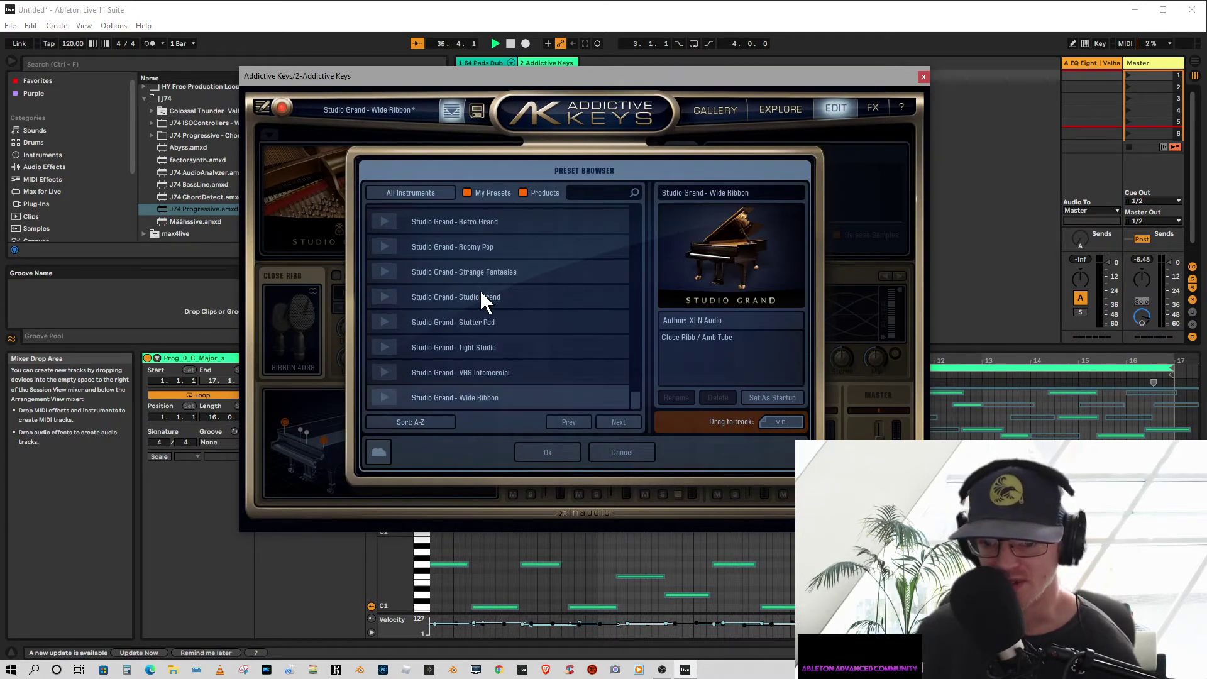
scroll(434, 302, "up", 5)
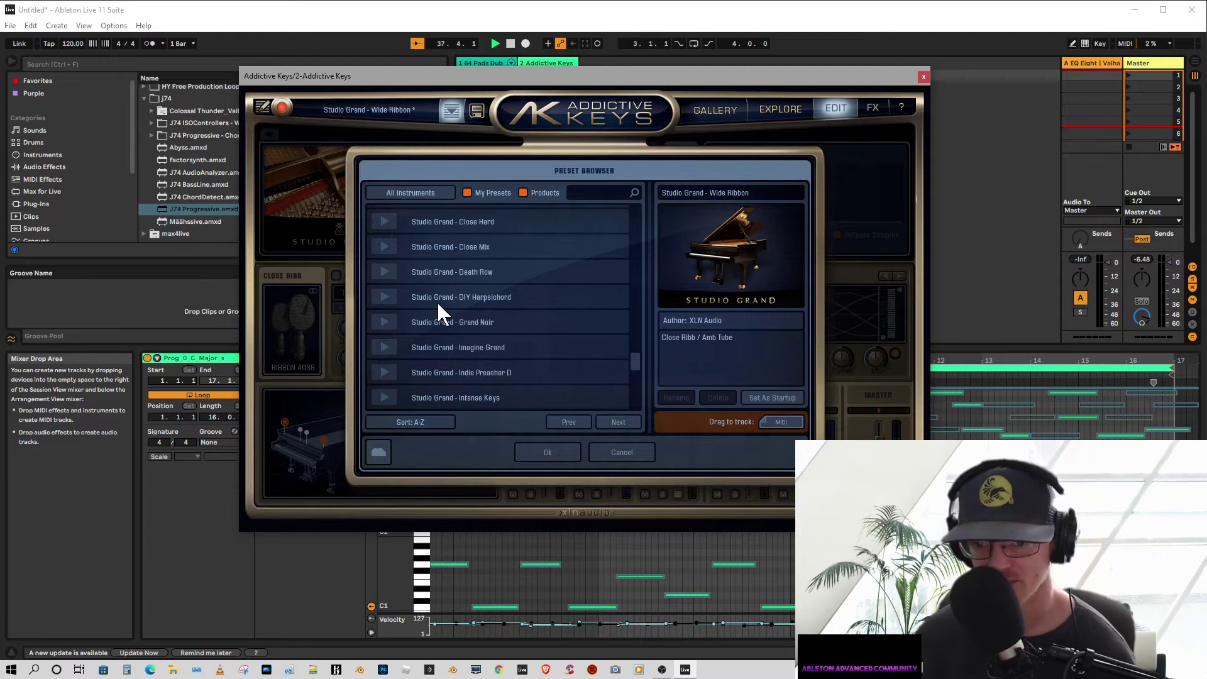
scroll(438, 312, "up", 3)
scroll(438, 305, "up", 1)
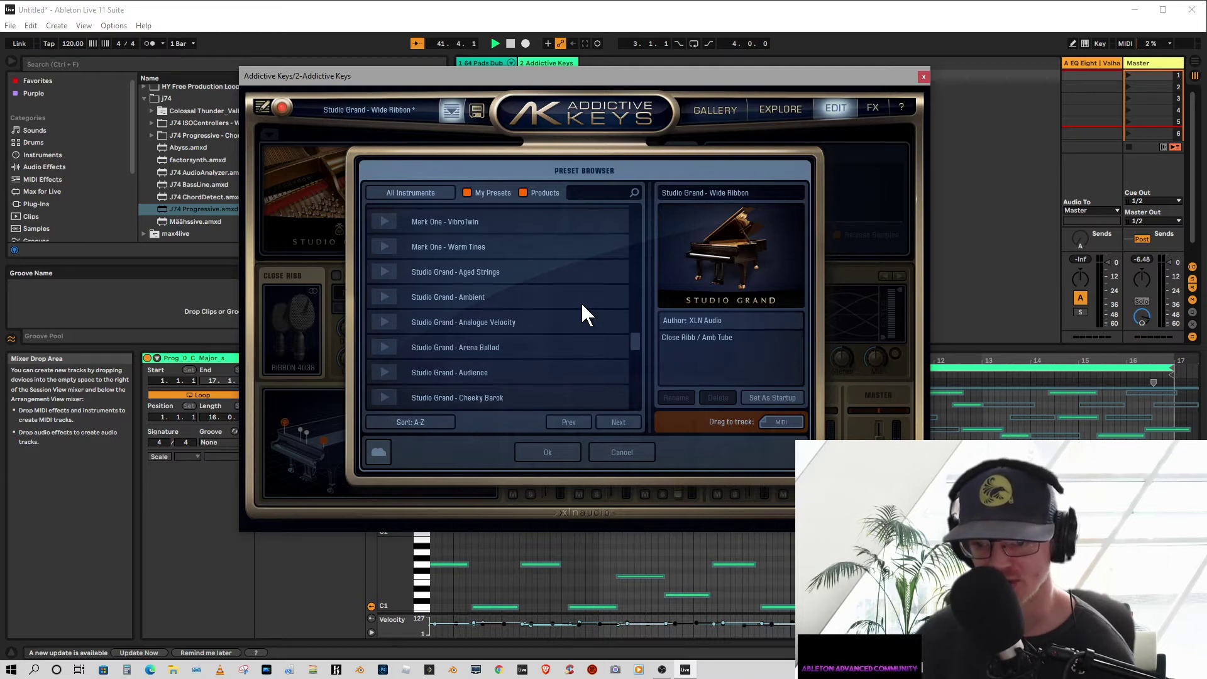
left_click(459, 296)
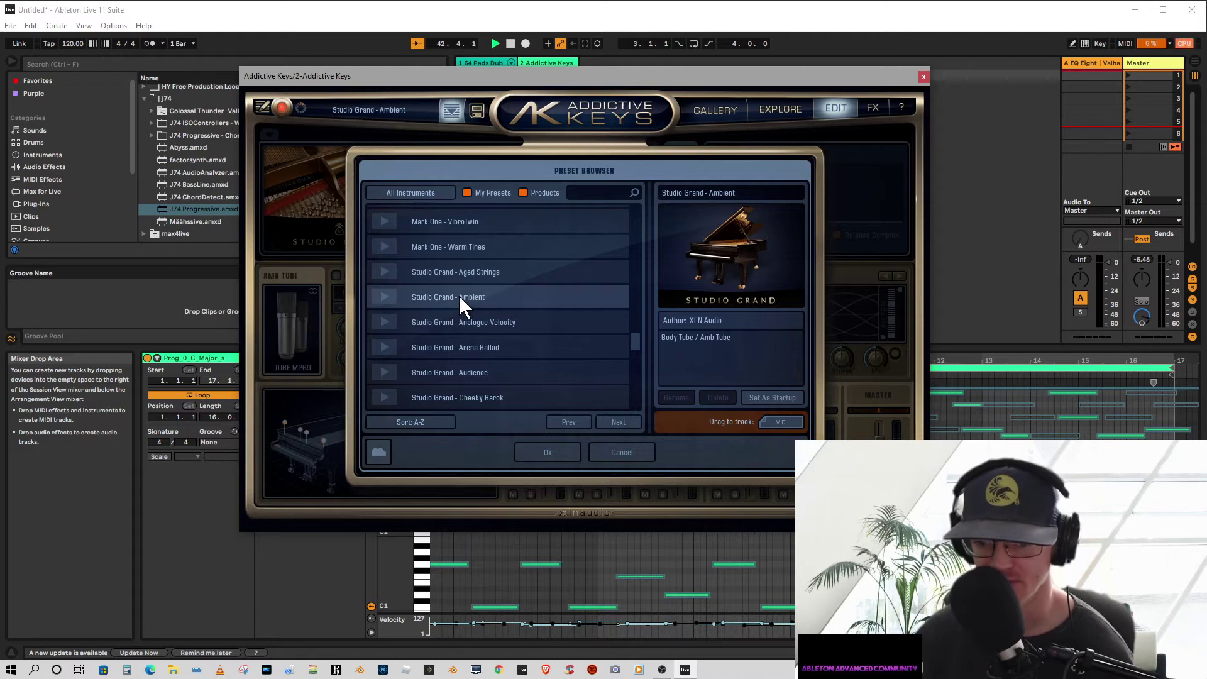
left_click(536, 449)
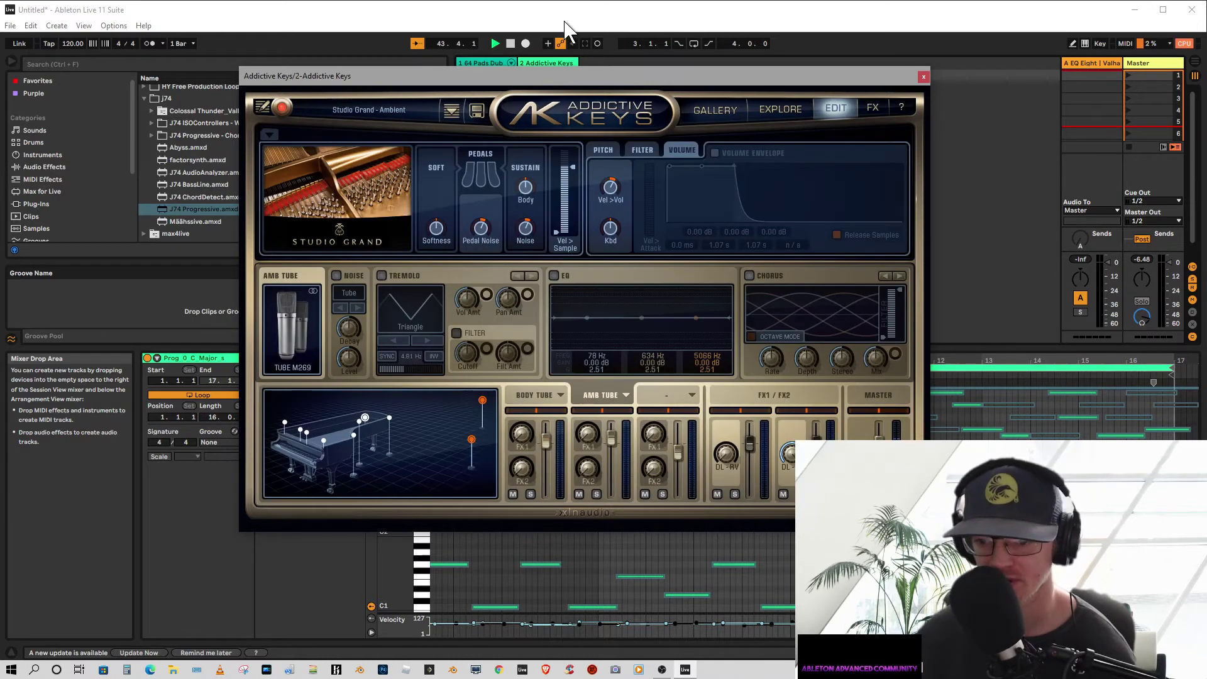
- Move the instrument window aside and delete the C Major progression clip from the Addictive Keys track's first slot
left_click_drag(575, 86, 977, 121)
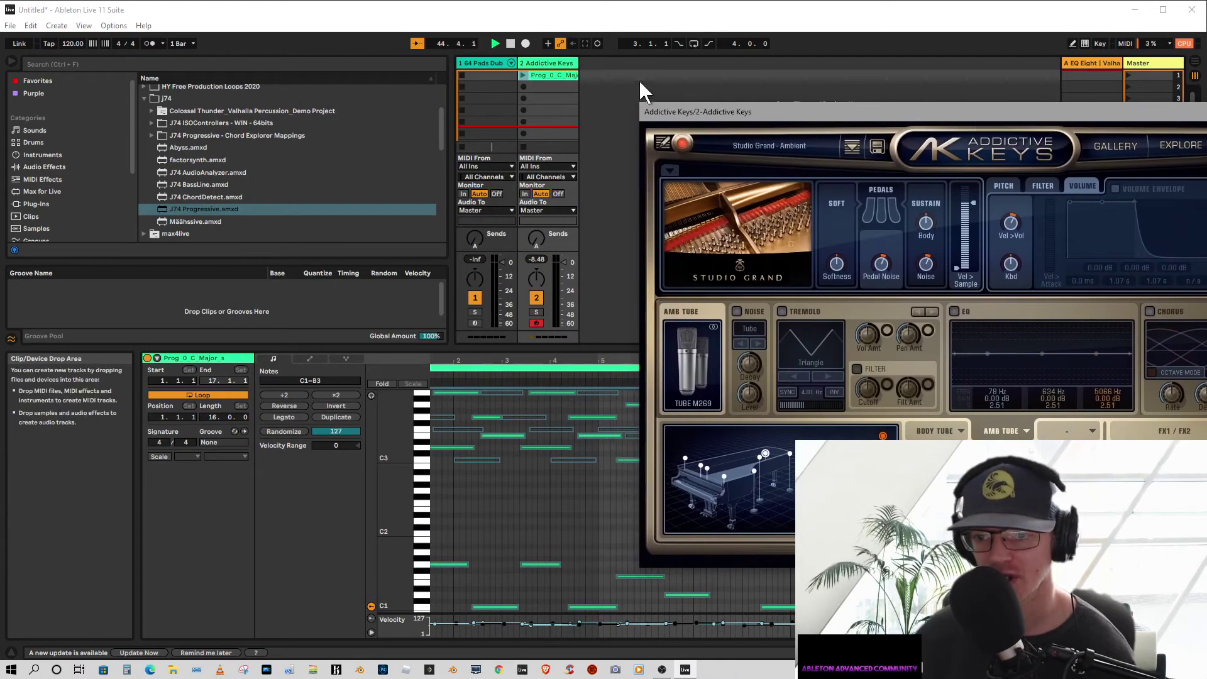
left_click(545, 75)
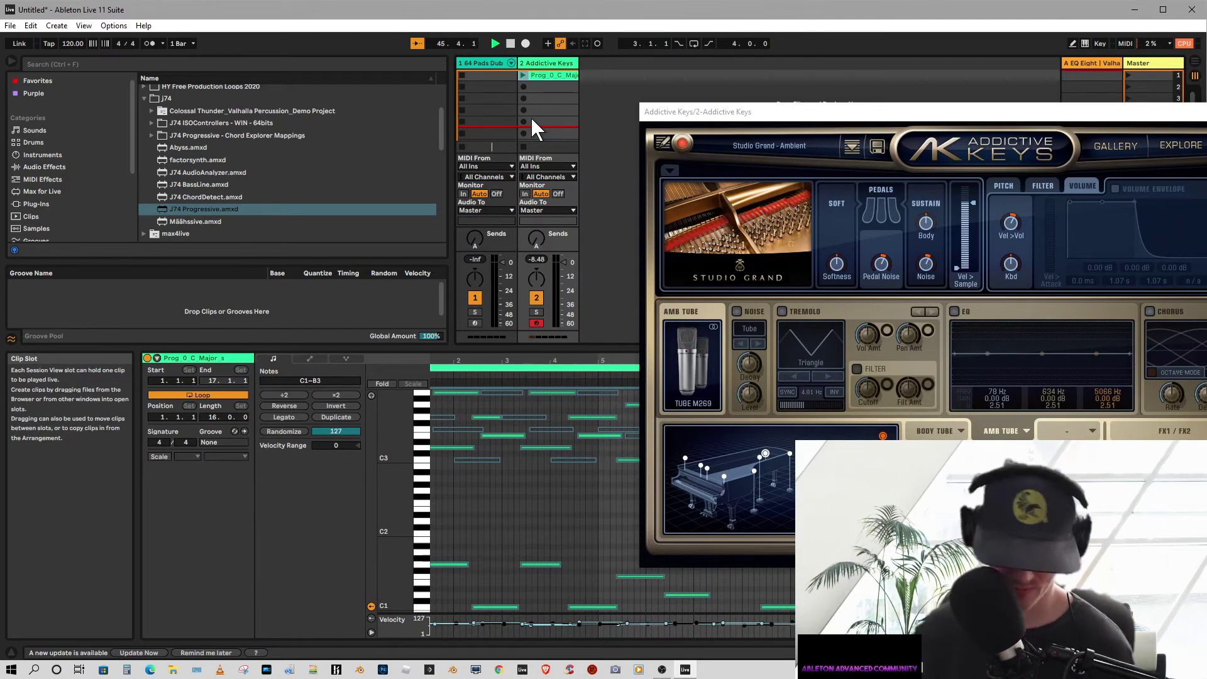
key("Delete")
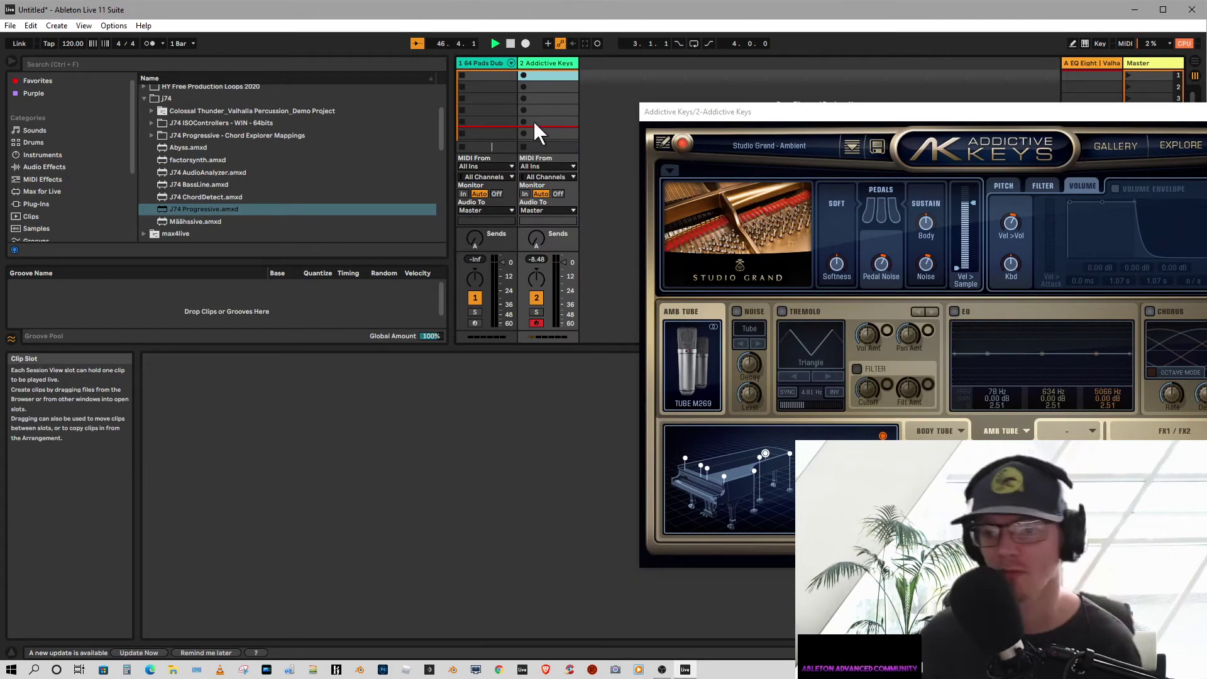
- Create a PopCircle chord progression clip in F Bhairav with J74's Clip Progression in the Addictive Keys track's first slot
left_click_drag(0, 182, 280, 145)
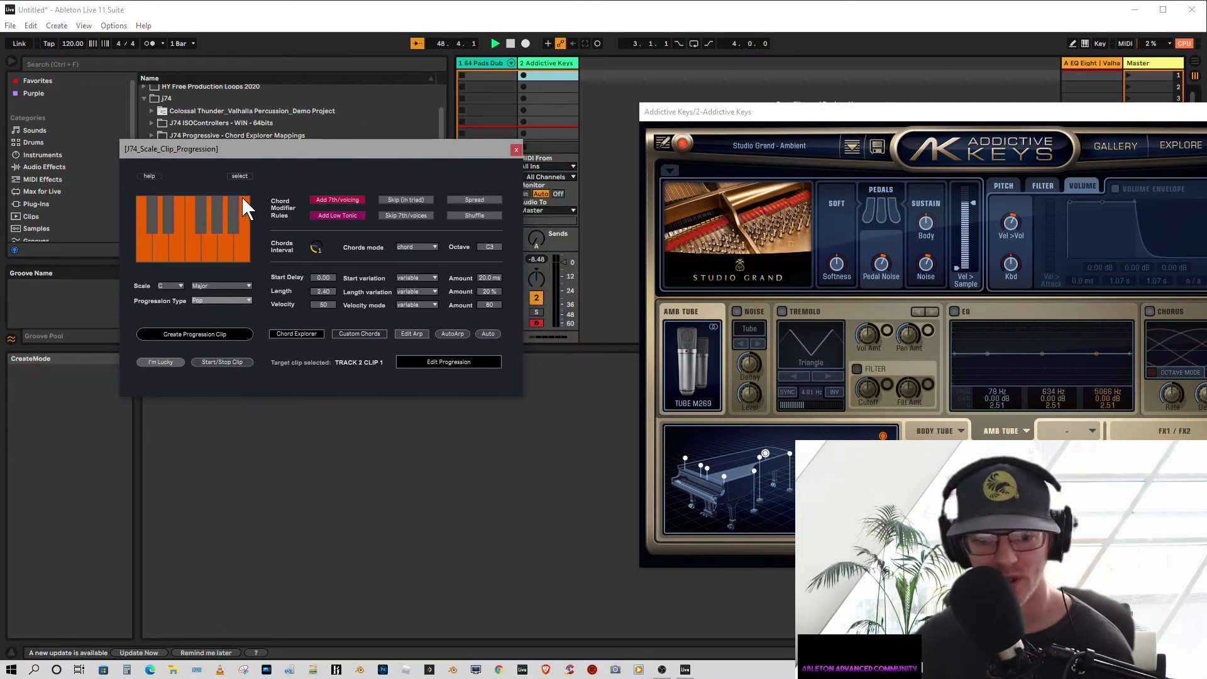
left_click(224, 300)
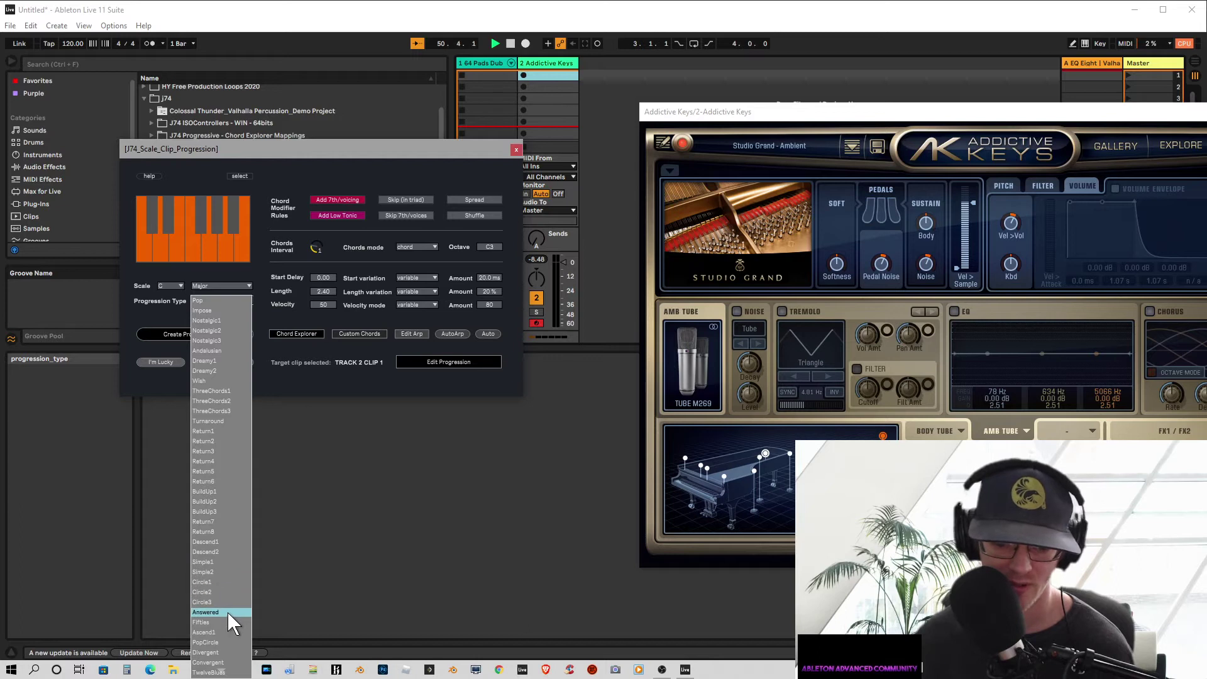
left_click(204, 642)
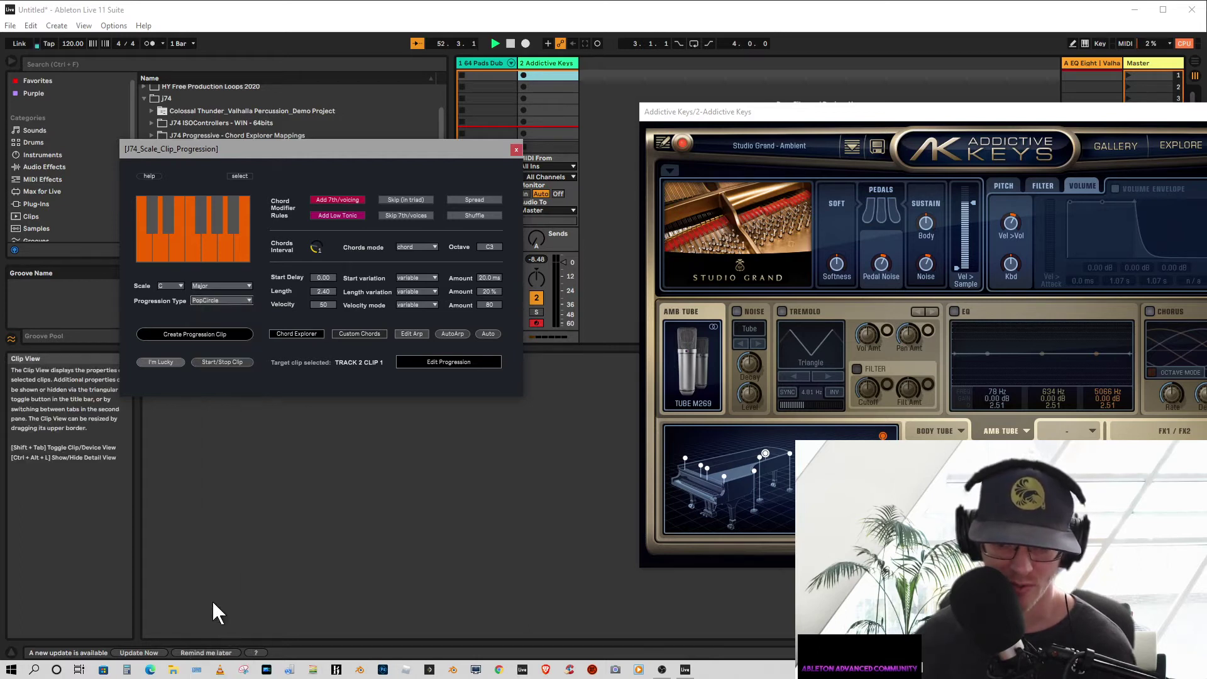
left_click(178, 287)
left_click(171, 346)
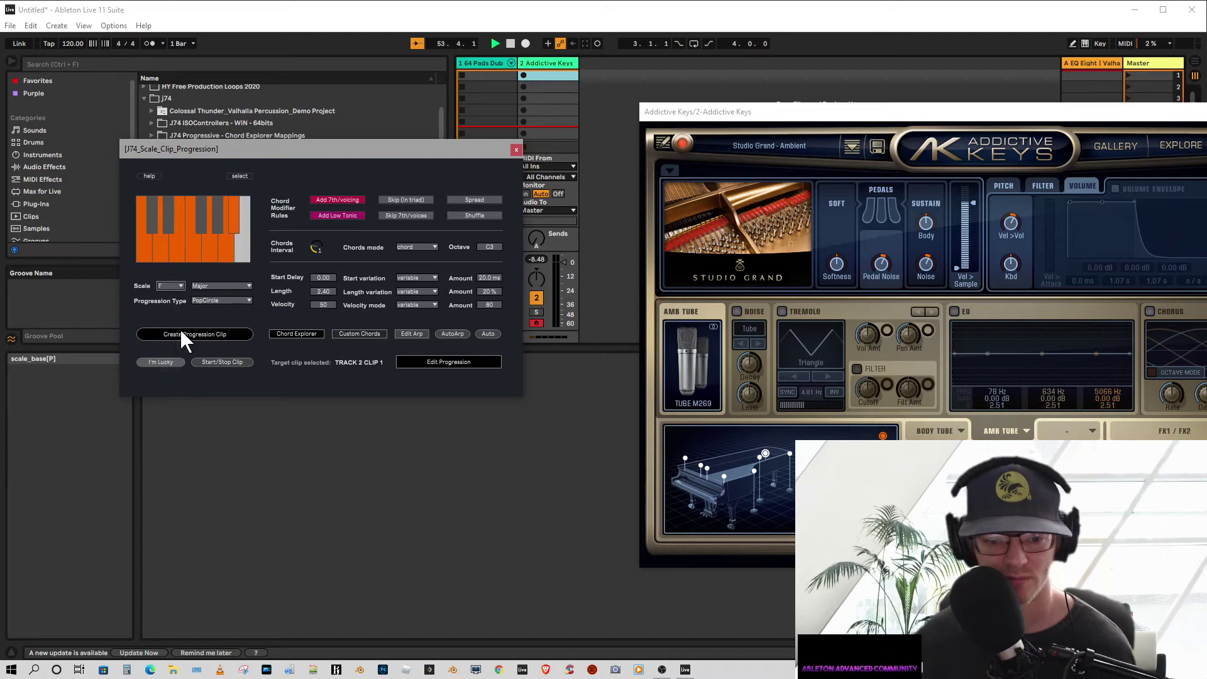
left_click(227, 284)
left_click(216, 527)
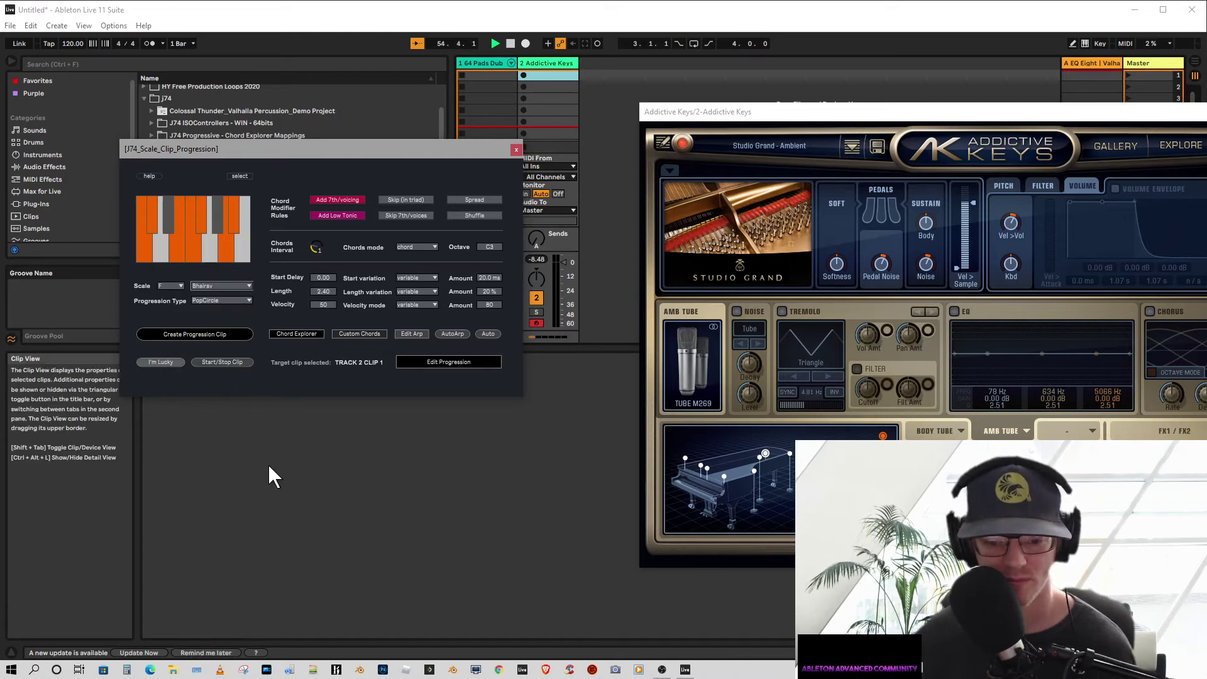
left_click(553, 74)
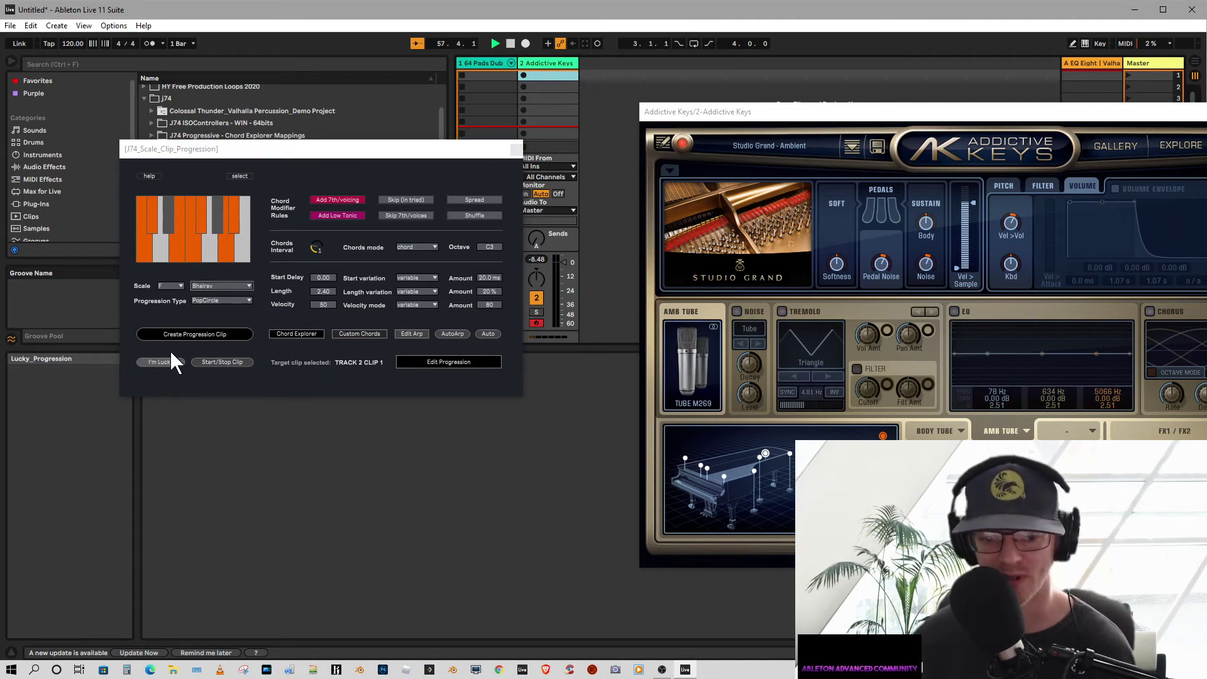
left_click(187, 335)
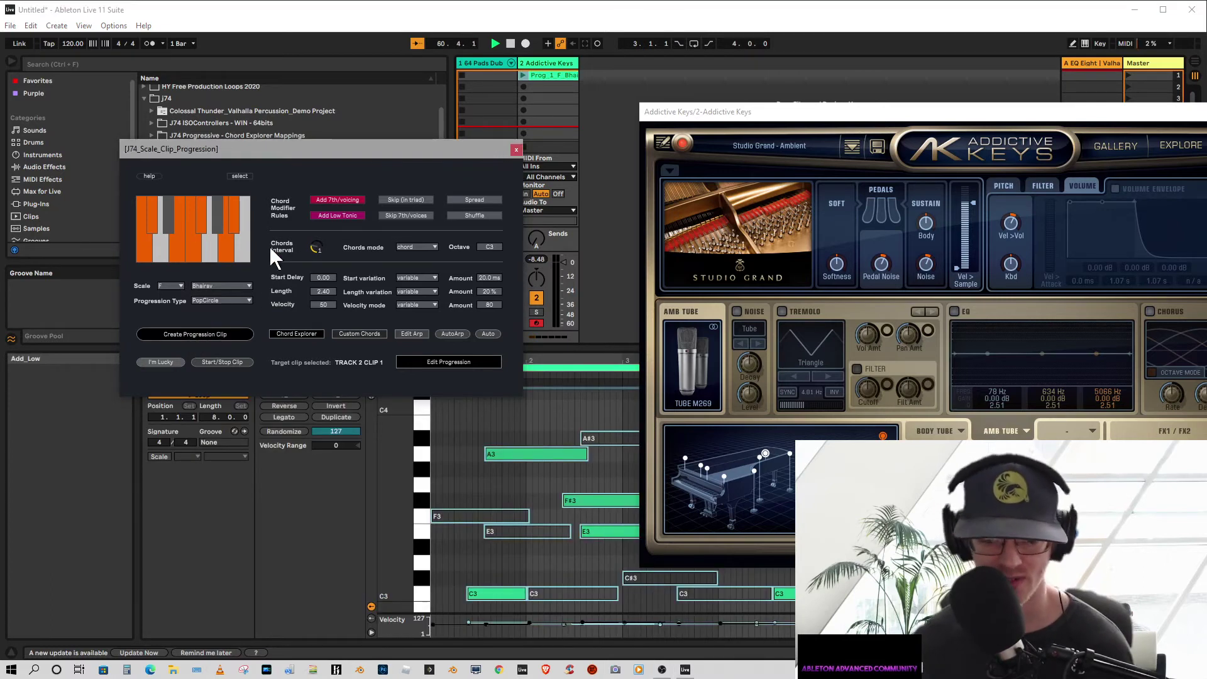
- Move the floating Addictive Keys and Clip Progression windows aside and show the Addictive Keys track's device chain
left_click_drag(909, 113, 1159, 208)
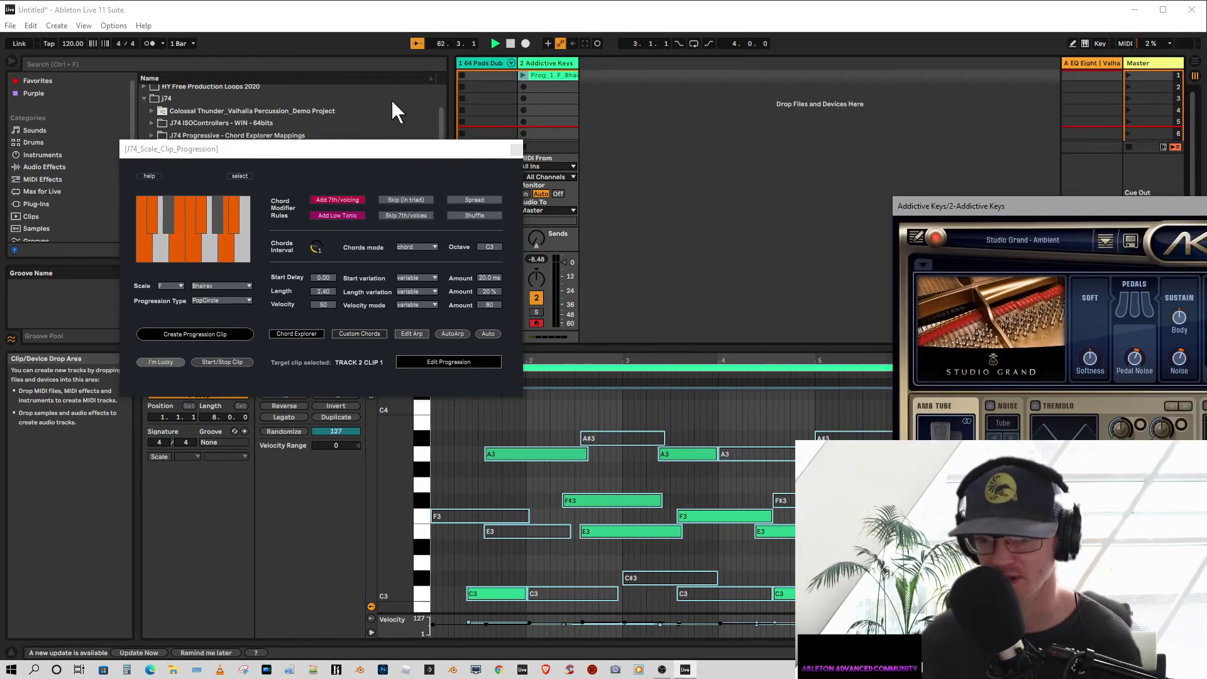
double_click(542, 63)
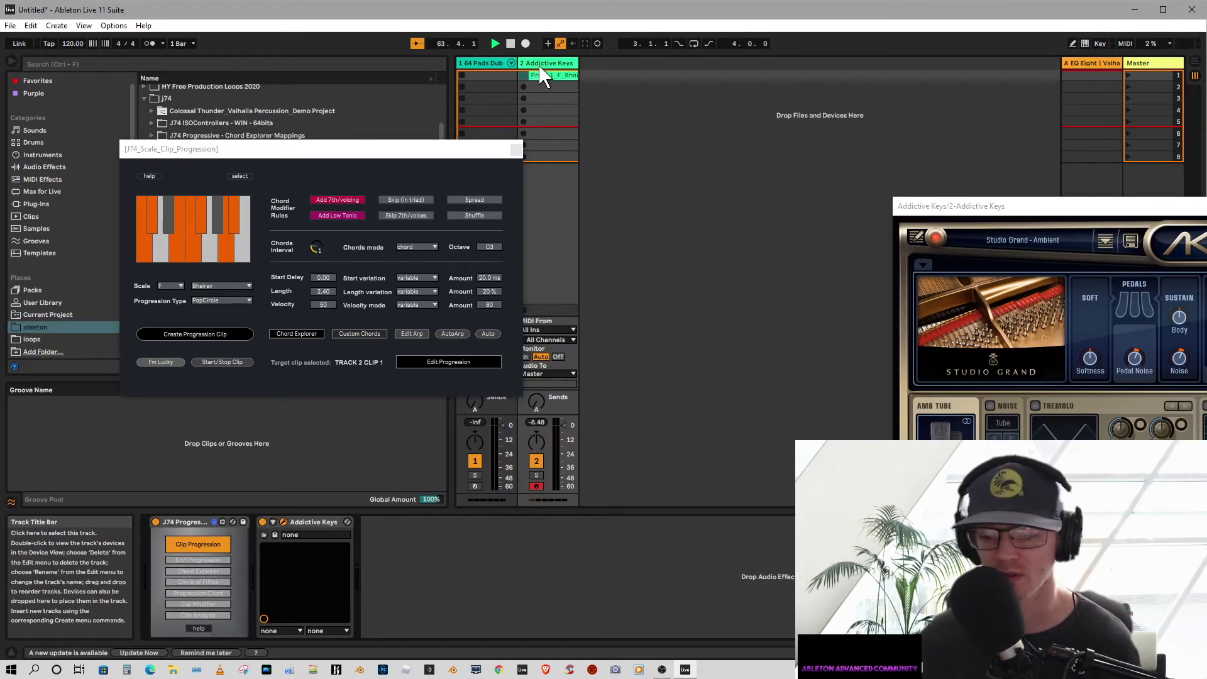
left_click_drag(326, 157, 221, 21)
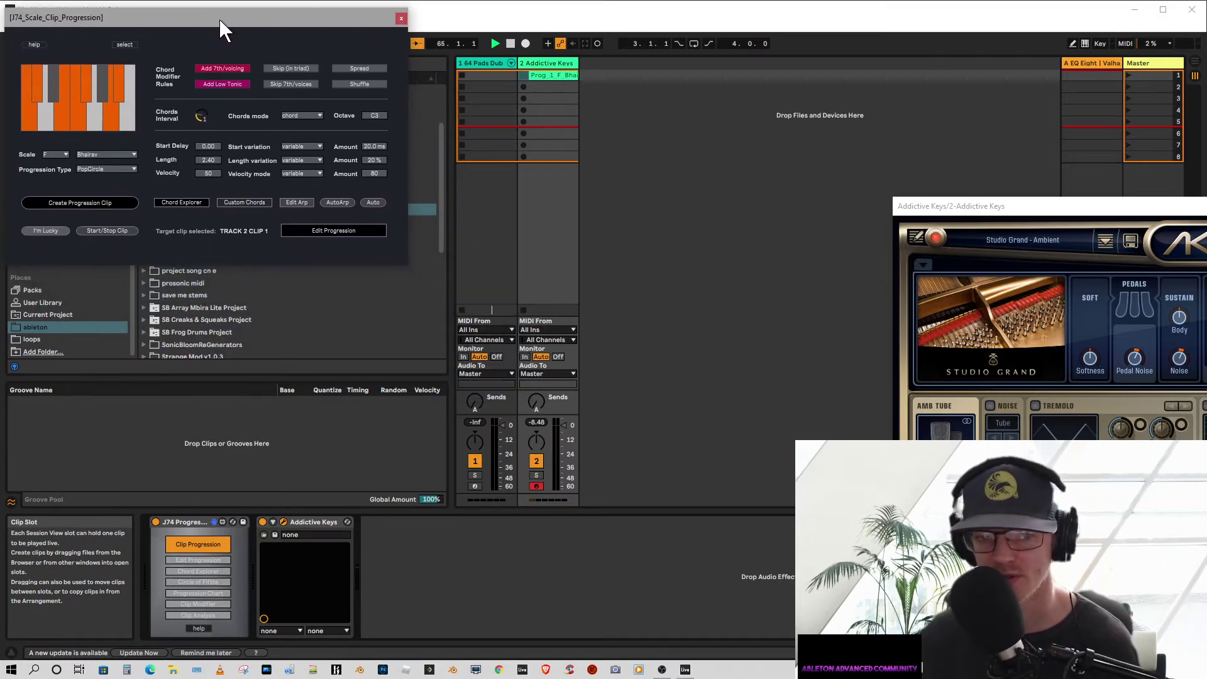
- Open J74 Progressive's Edit Progression and Chord Explorer windows and arrange them around the Clip Progression window
left_click(191, 559)
left_click_drag(692, 281, 137, 283)
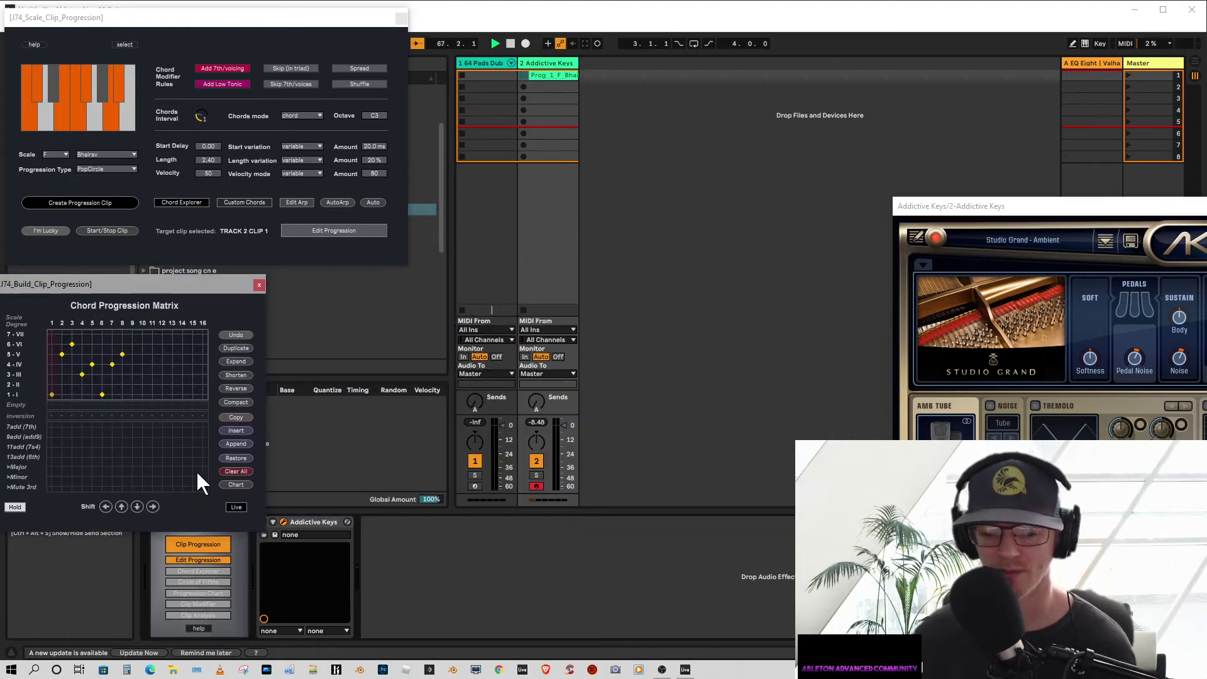
left_click(205, 570)
left_click_drag(420, 74, 600, 258)
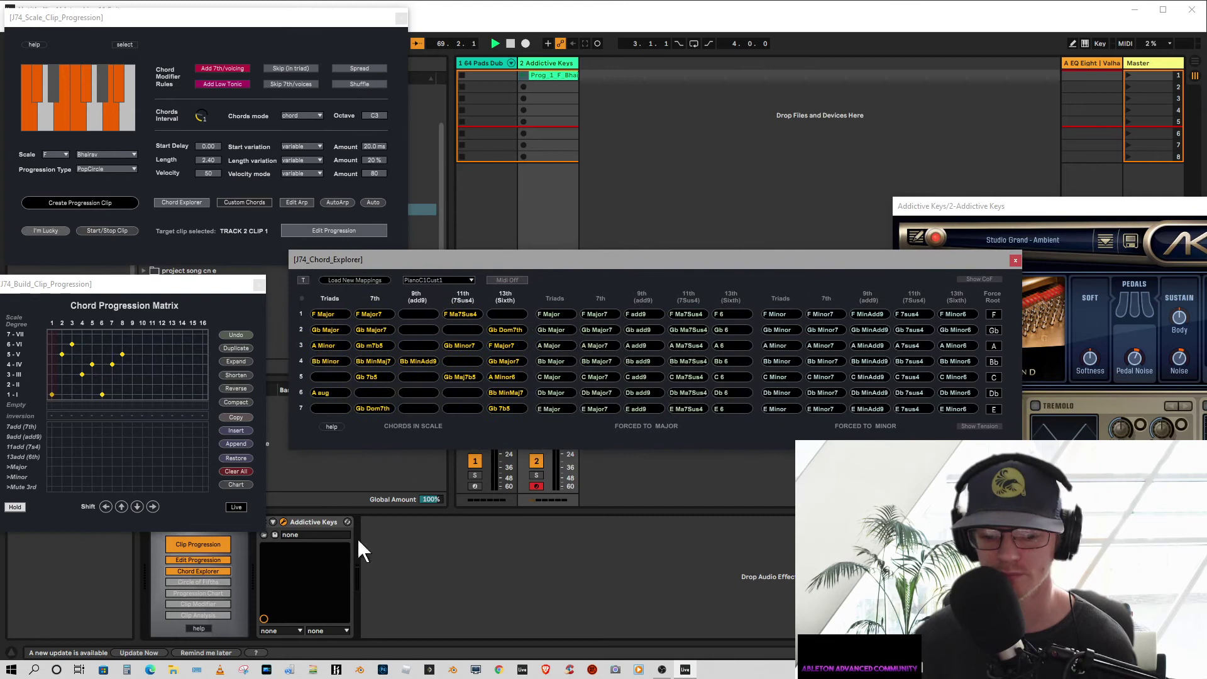
- Open J74 Progressive's Circle of Fifths and Progression Chart windows, moving the Circle of Fifths out of the way
left_click(205, 579)
left_click_drag(984, 72, 911, 22)
left_click(202, 592)
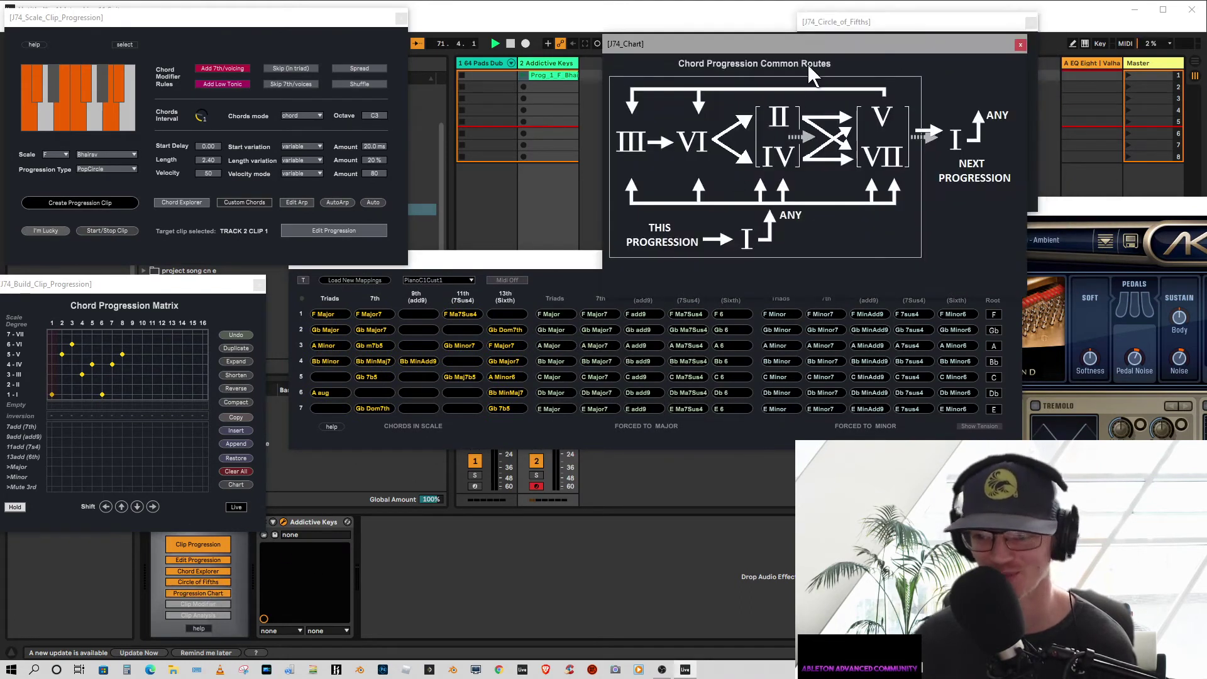
- Open J74 Progressive's Clip Modifier and Clip Analysis windows and arrange them with the Progression Chart so that all the tools are visible
left_click_drag(810, 38, 670, 441)
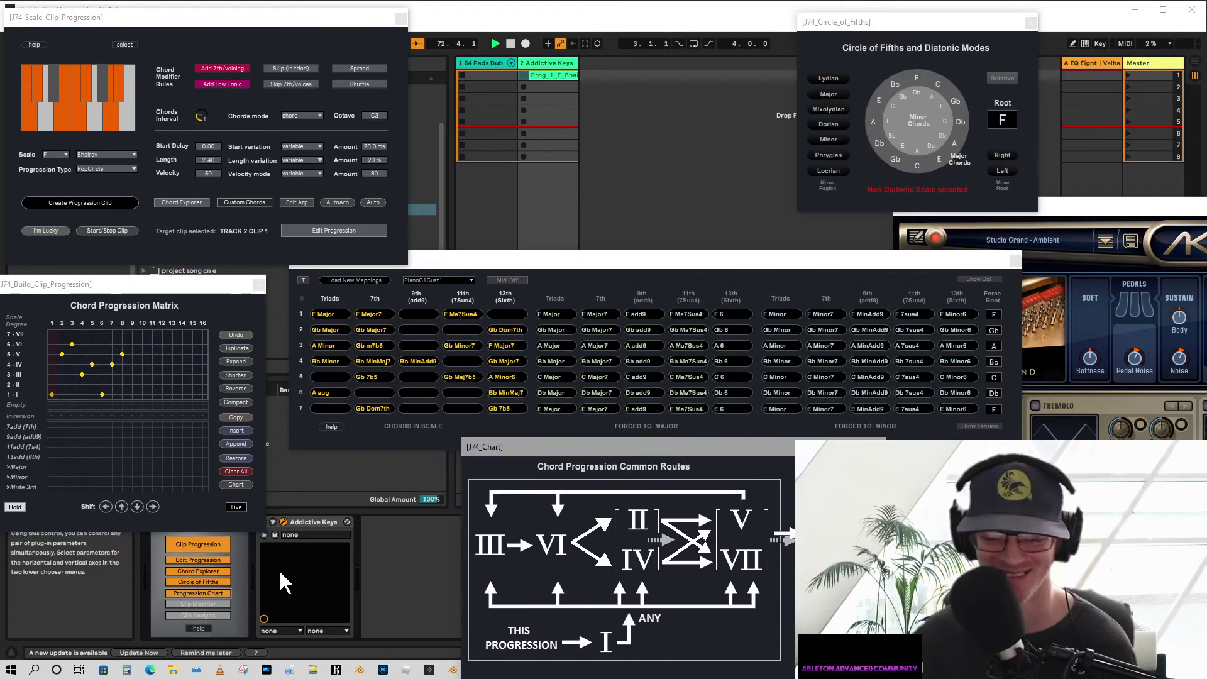
left_click(204, 603)
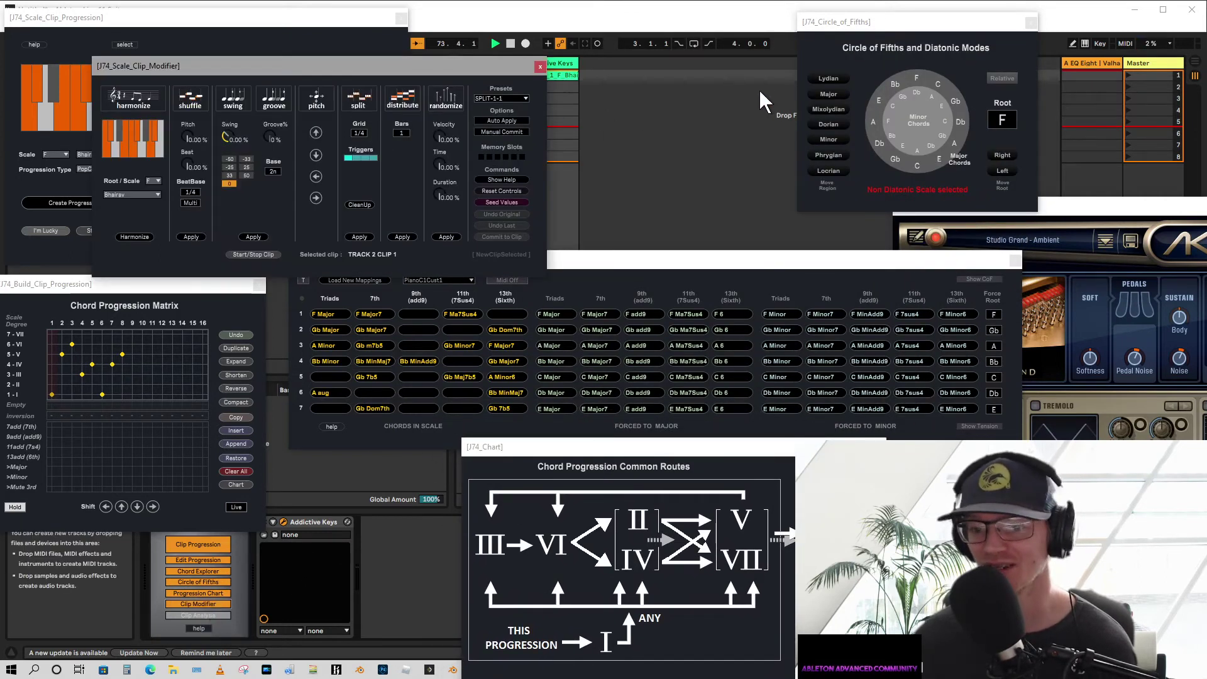
left_click_drag(321, 64, 631, 47)
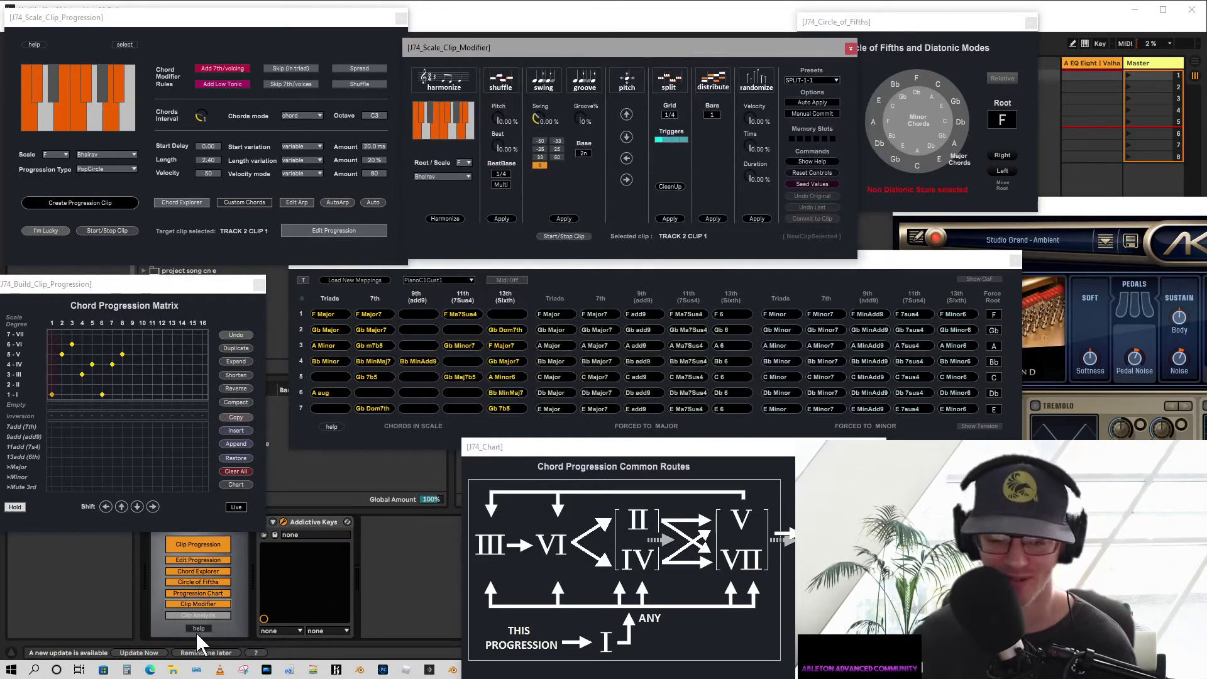
left_click(208, 615)
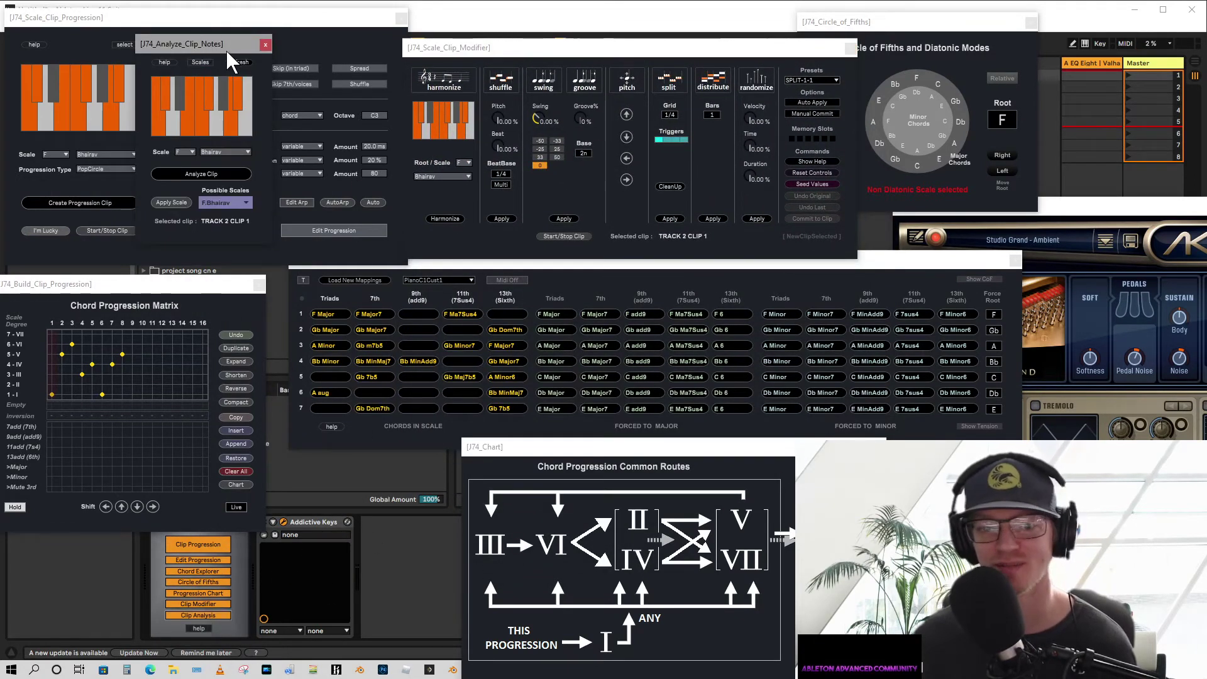
left_click_drag(229, 44, 409, 459)
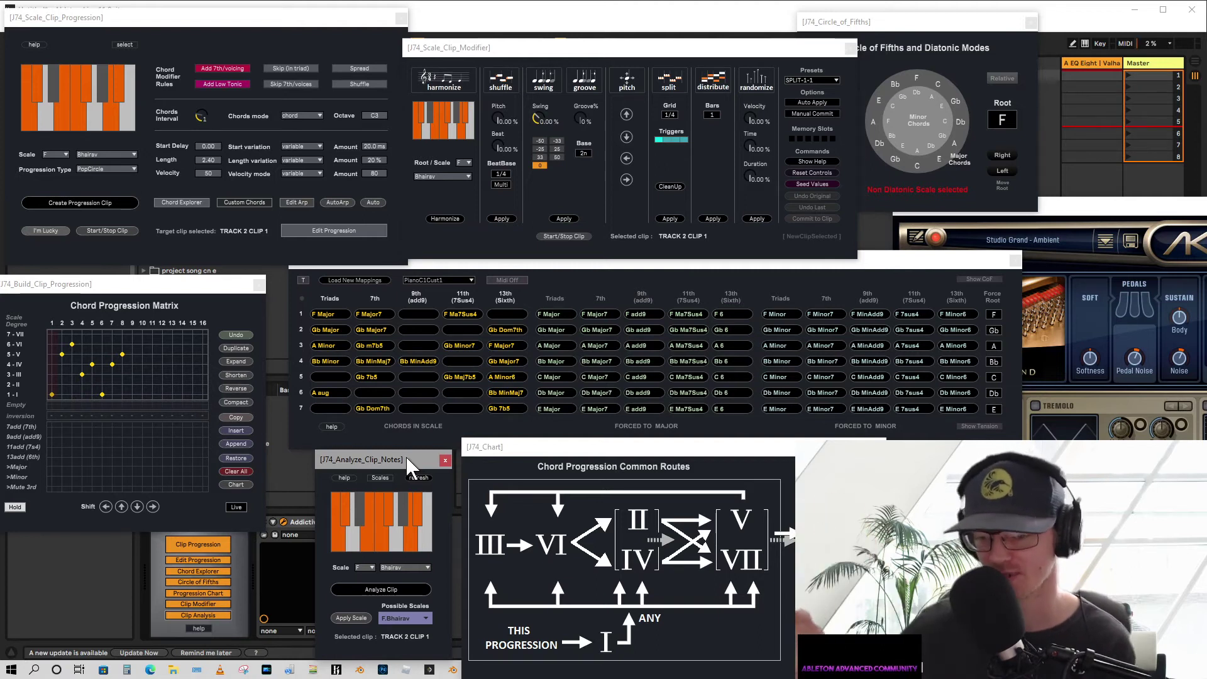
- Close all of the open J74 Progressive tool windows
left_click(183, 544)
left_click(183, 571)
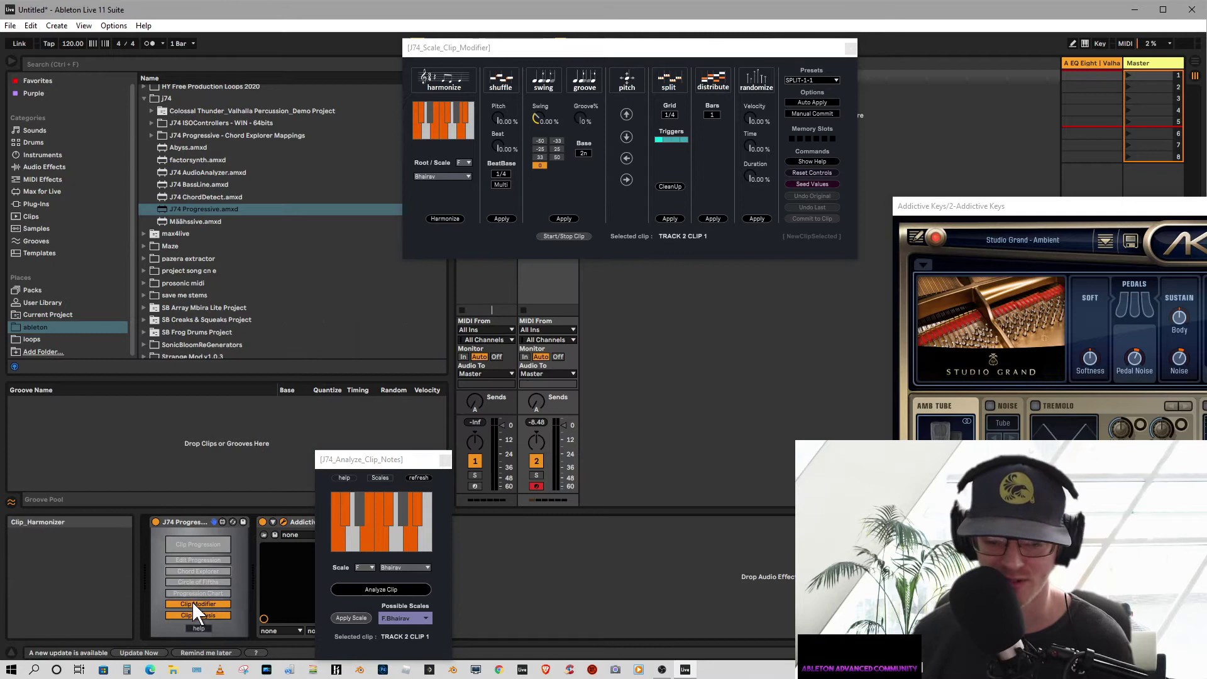
left_click(193, 603)
left_click(195, 616)
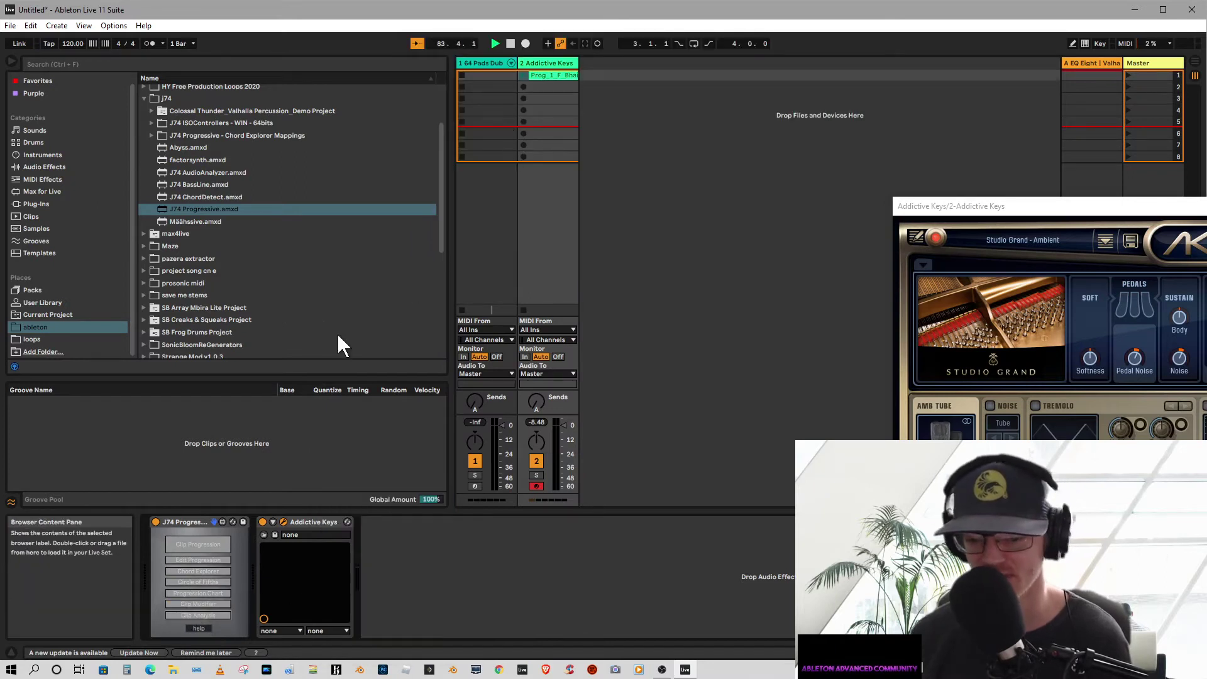
- Reopen Clip Progression, create a PopCircle progression clip in F Bhairav in the Addictive Keys track's second slot, and launch it
left_click(197, 545)
left_click_drag(224, 18, 270, 173)
left_click(552, 87)
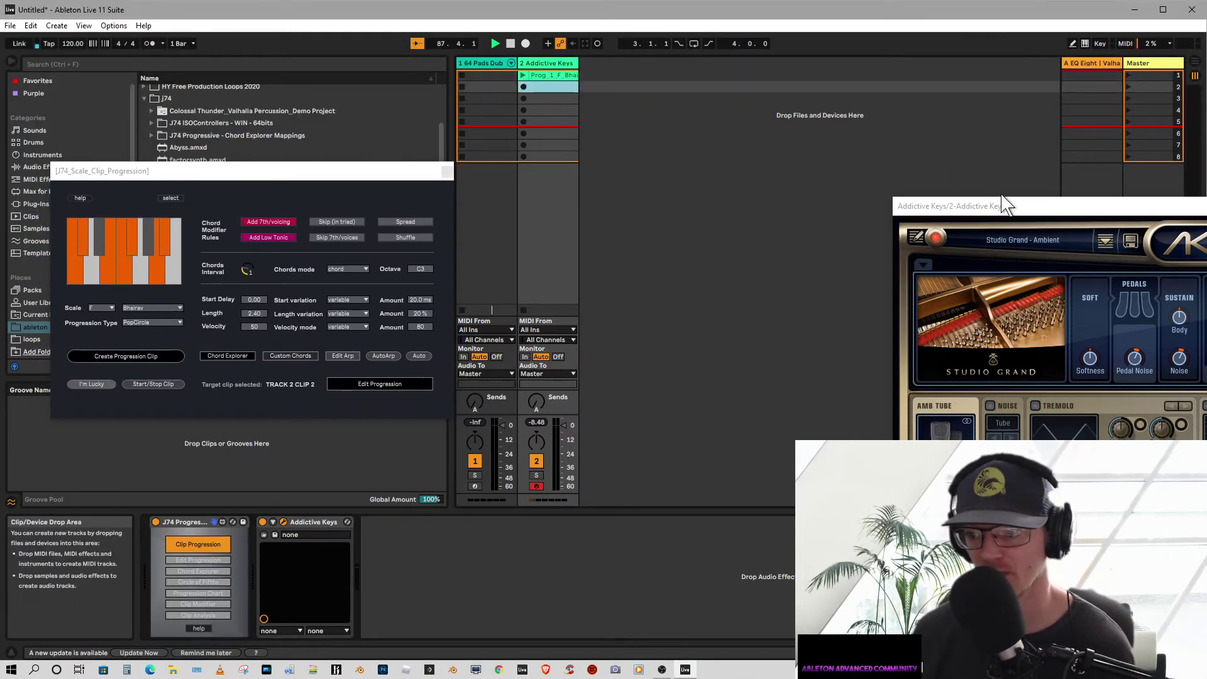
left_click_drag(1048, 202, 743, 132)
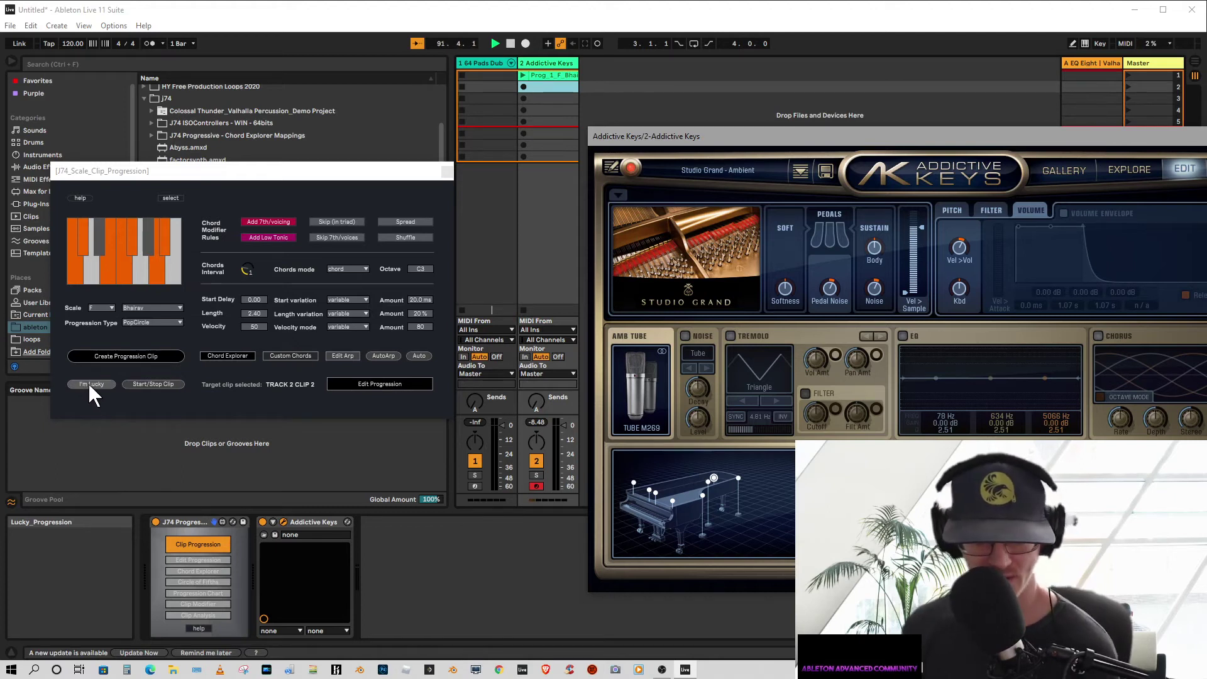
left_click(128, 356)
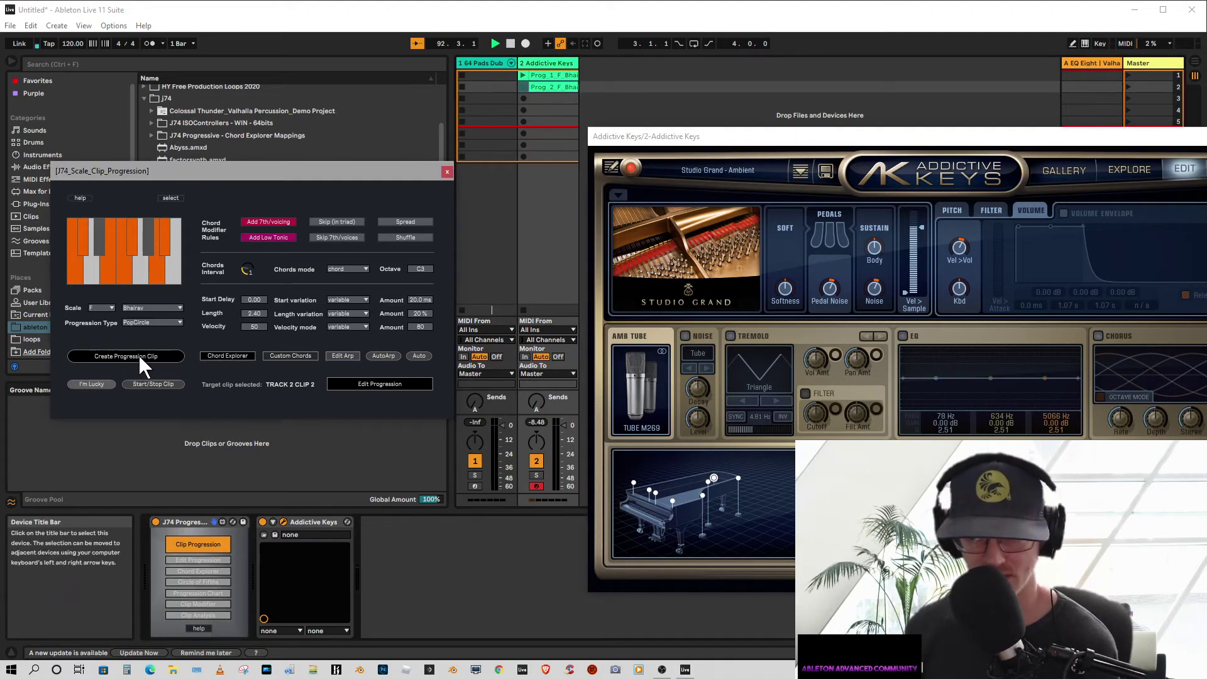
left_click(522, 85)
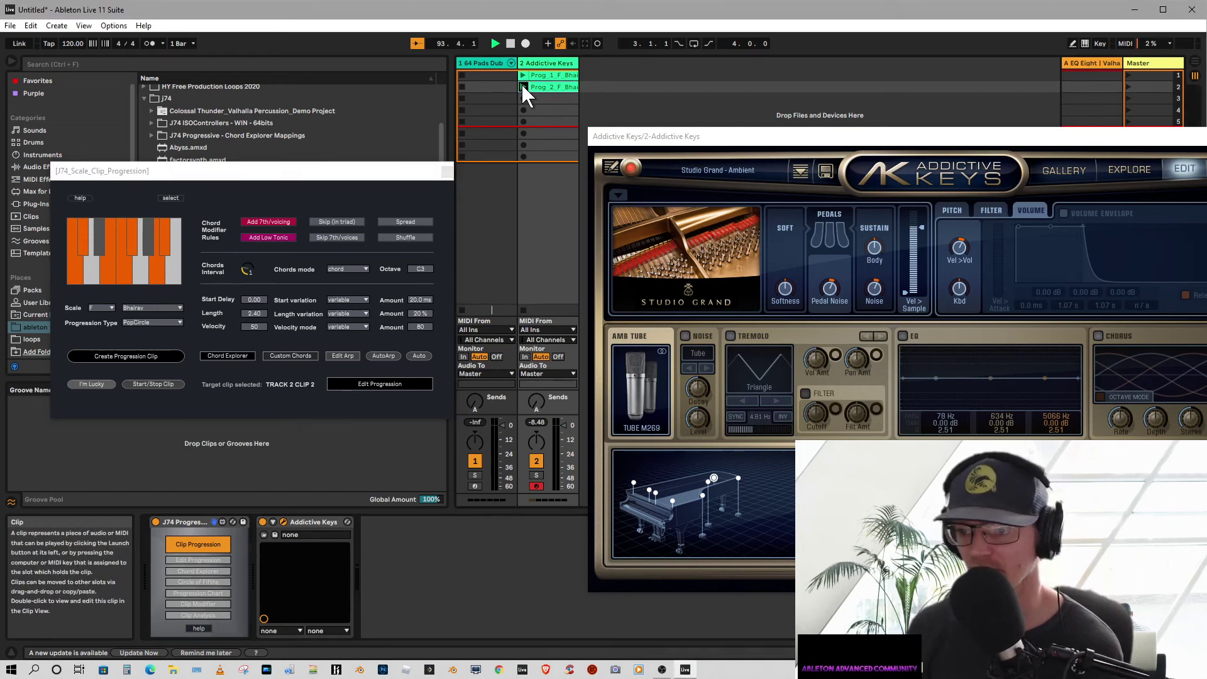
- Arrange the Addictive Keys and Clip Progression windows, then set the chords mode to arp_down with Spread enabled
left_click(1012, 138)
left_click_drag(1012, 137, 837, 118)
left_click_drag(271, 176, 226, 113)
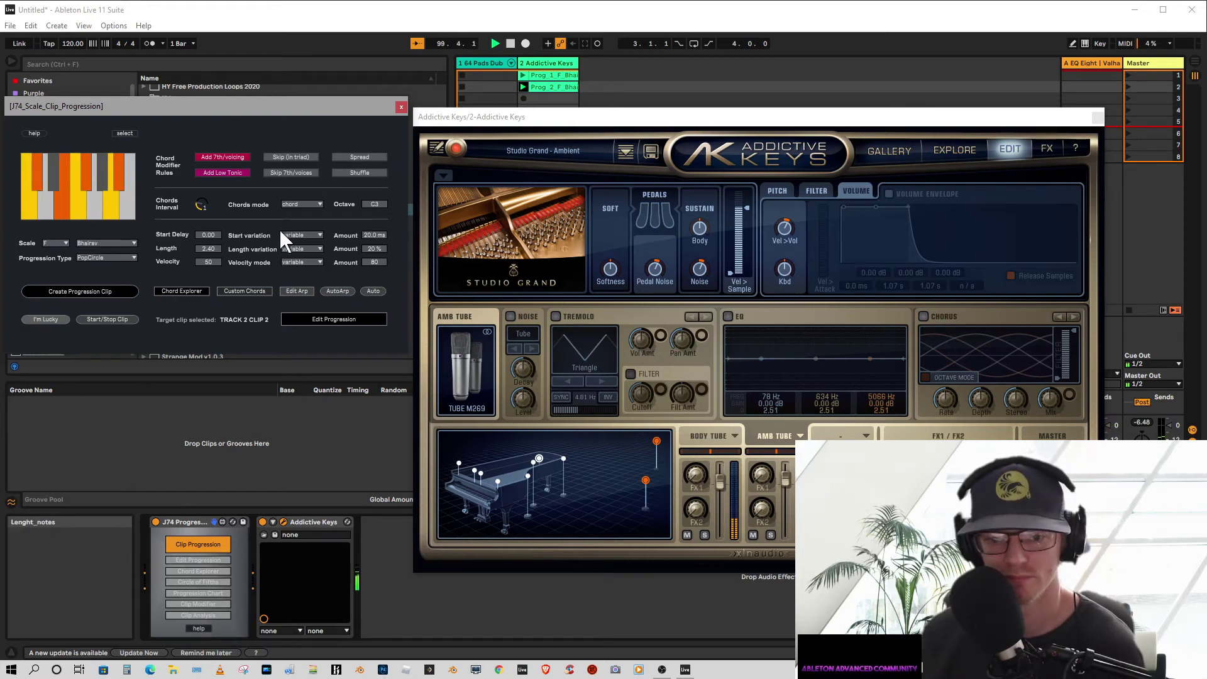
left_click(298, 204)
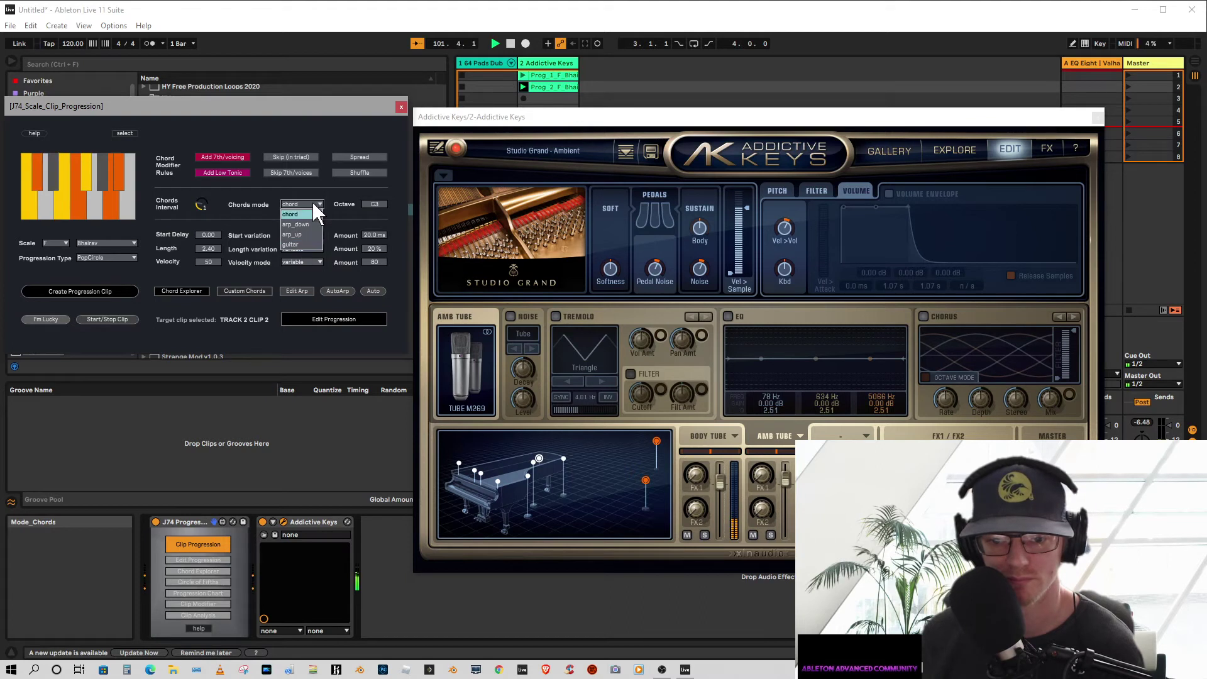
left_click(331, 288)
left_click_drag(561, 119, 595, 159)
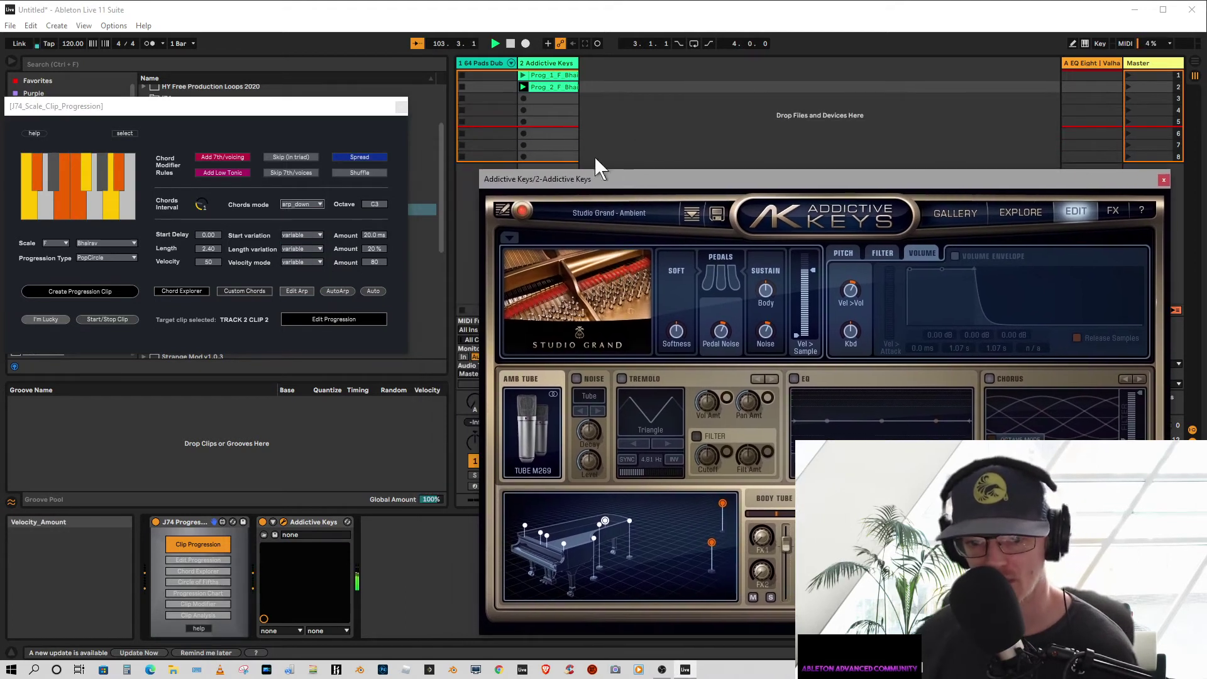
- Target the Addictive Keys track's third slot and set the scale to Major_Pentatonic and the progression type to Long
left_click(549, 96)
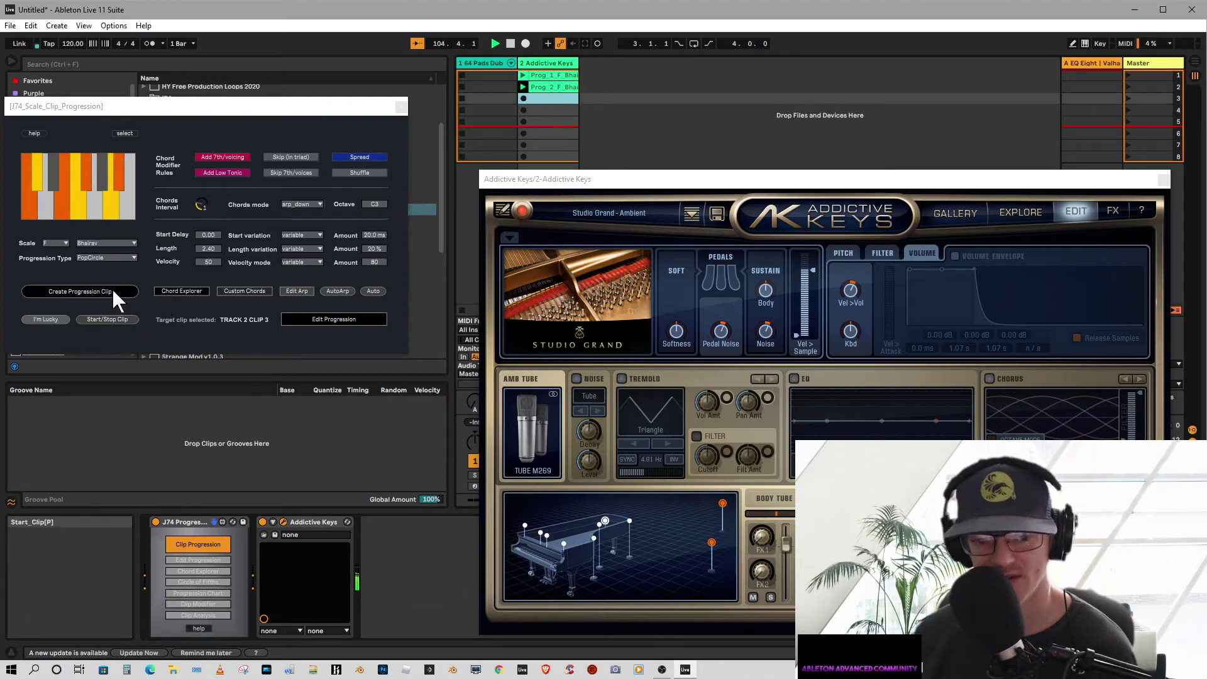
left_click(112, 242)
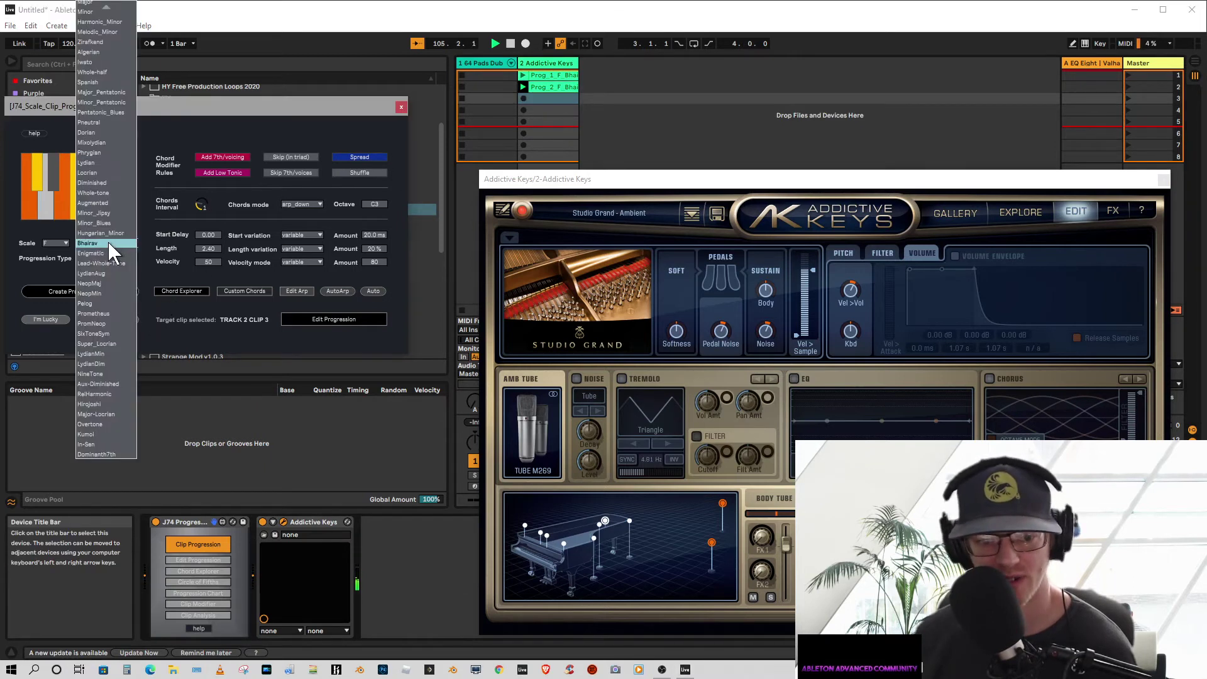
left_click(98, 107)
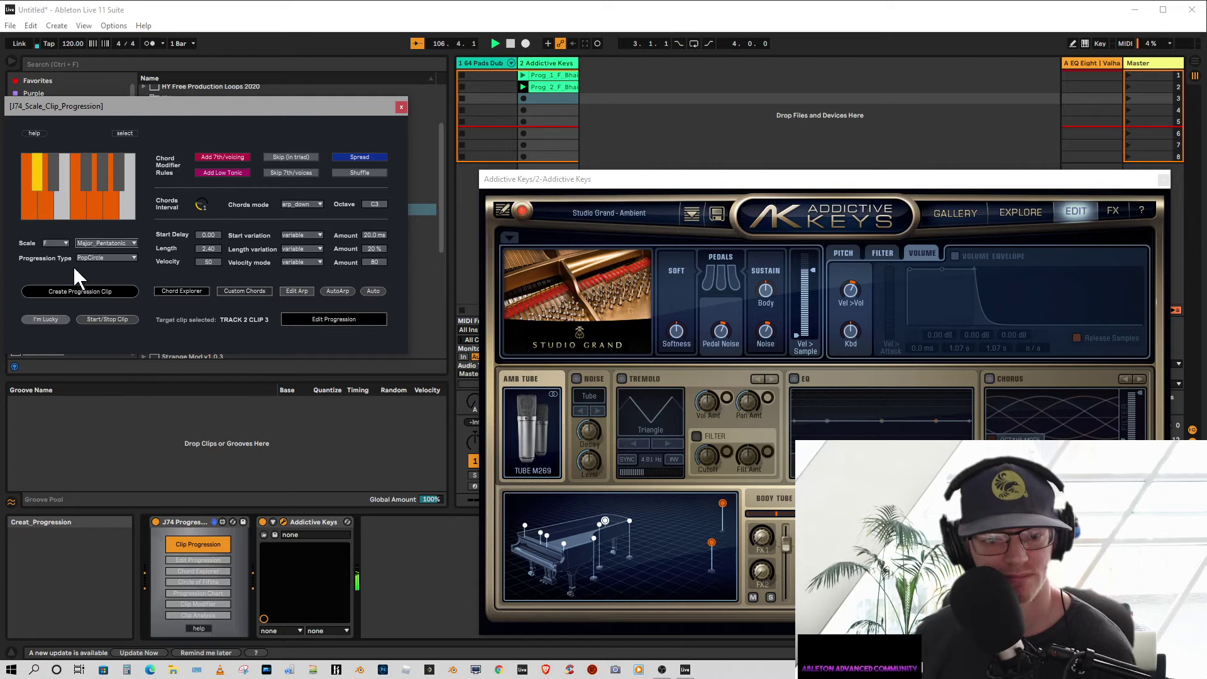
left_click(122, 257)
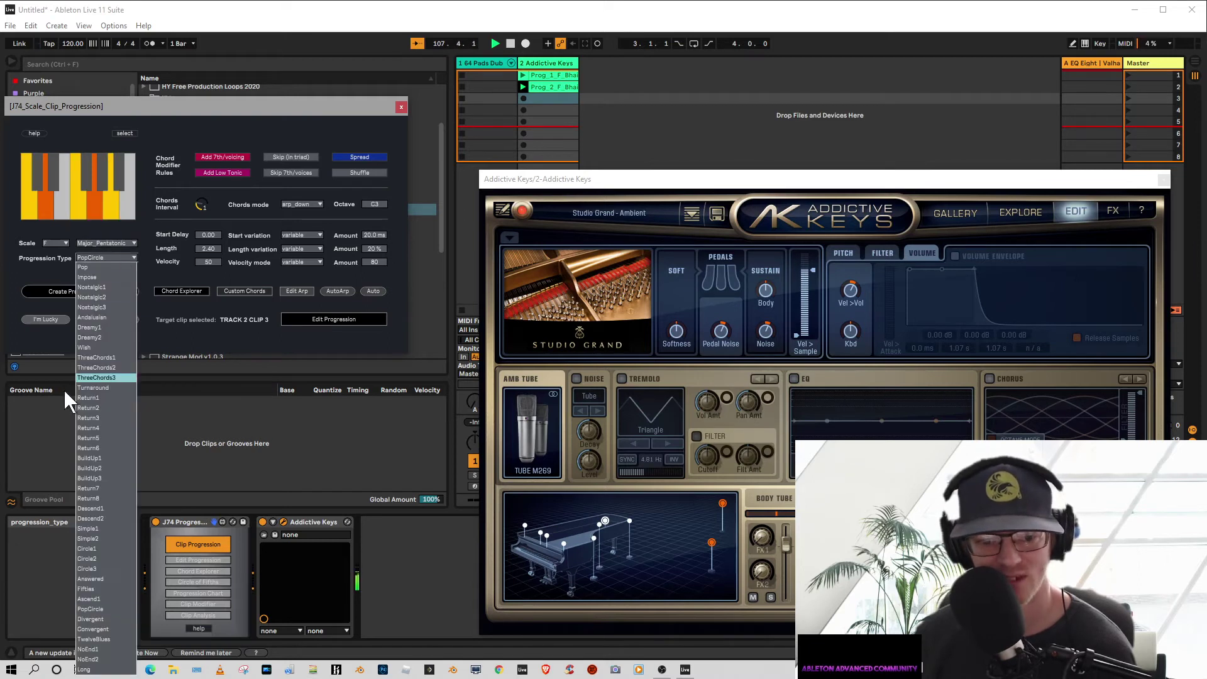
left_click(83, 670)
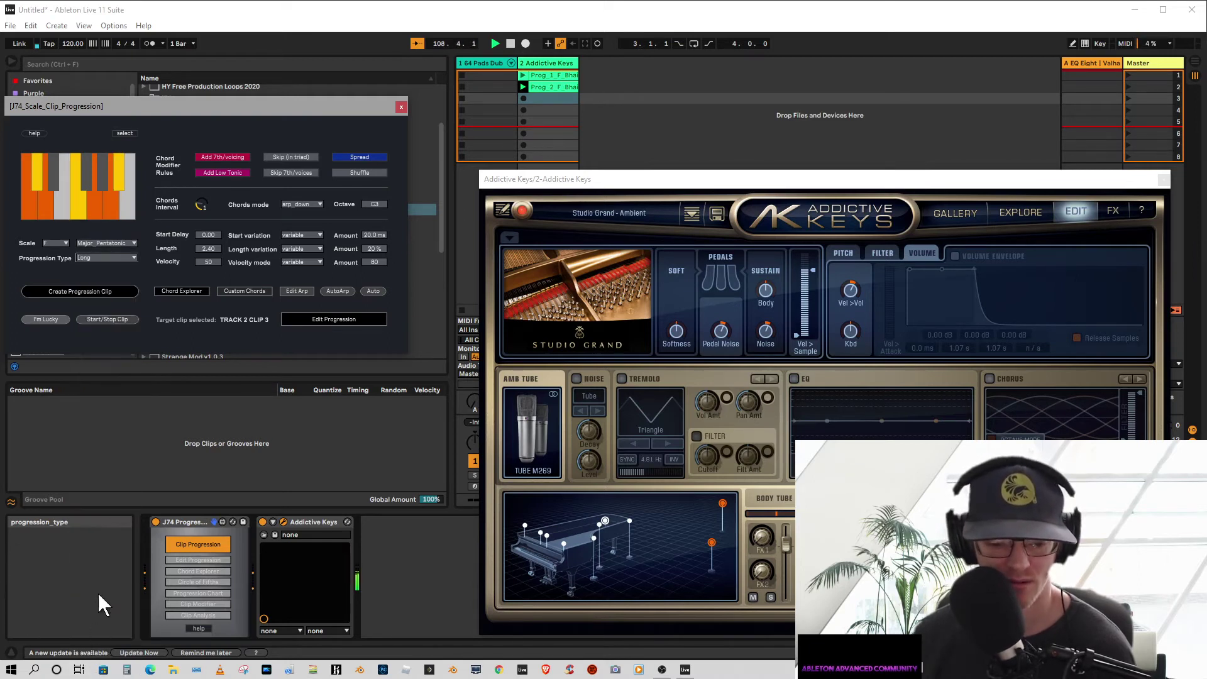
- Create the F Major_Pentatonic progression clip in the Addictive Keys track's third slot and play it from the start
left_click(542, 98)
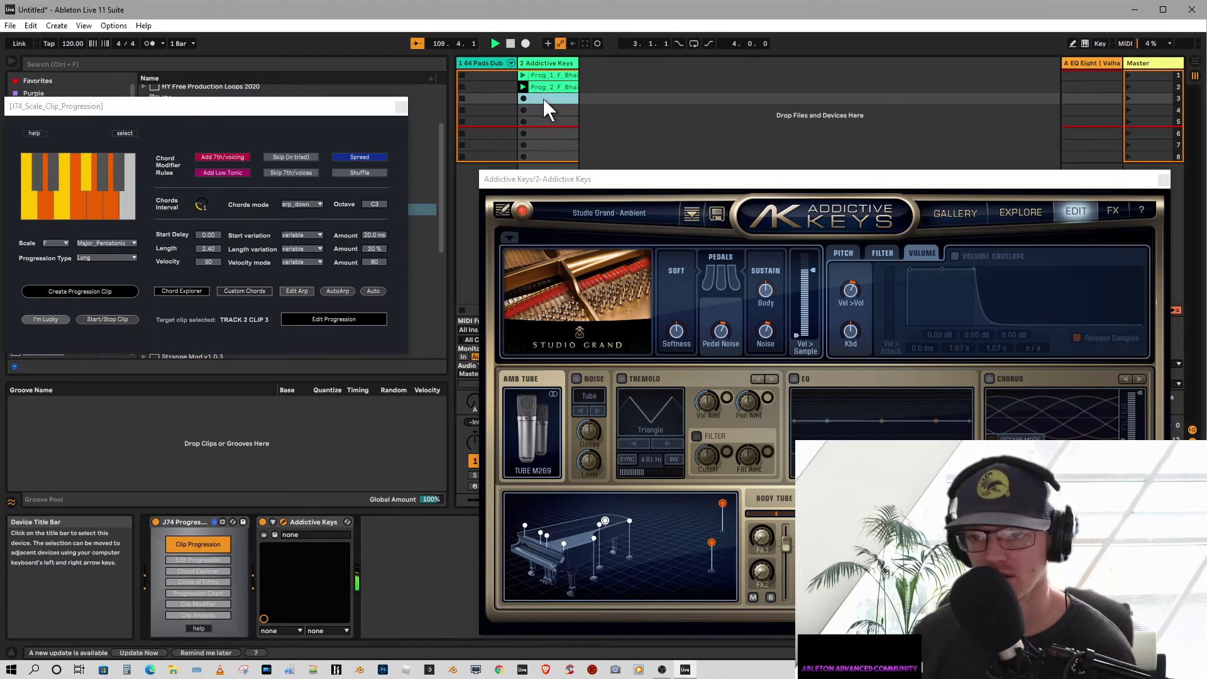
left_click(39, 316)
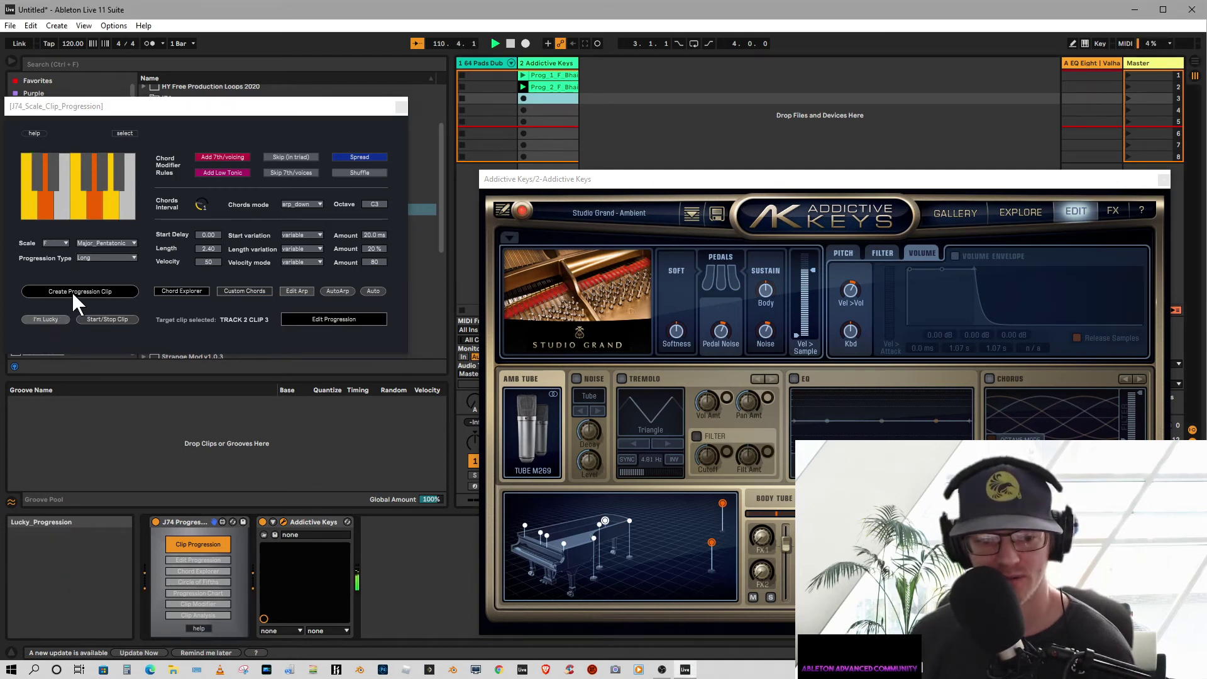
left_click(90, 290)
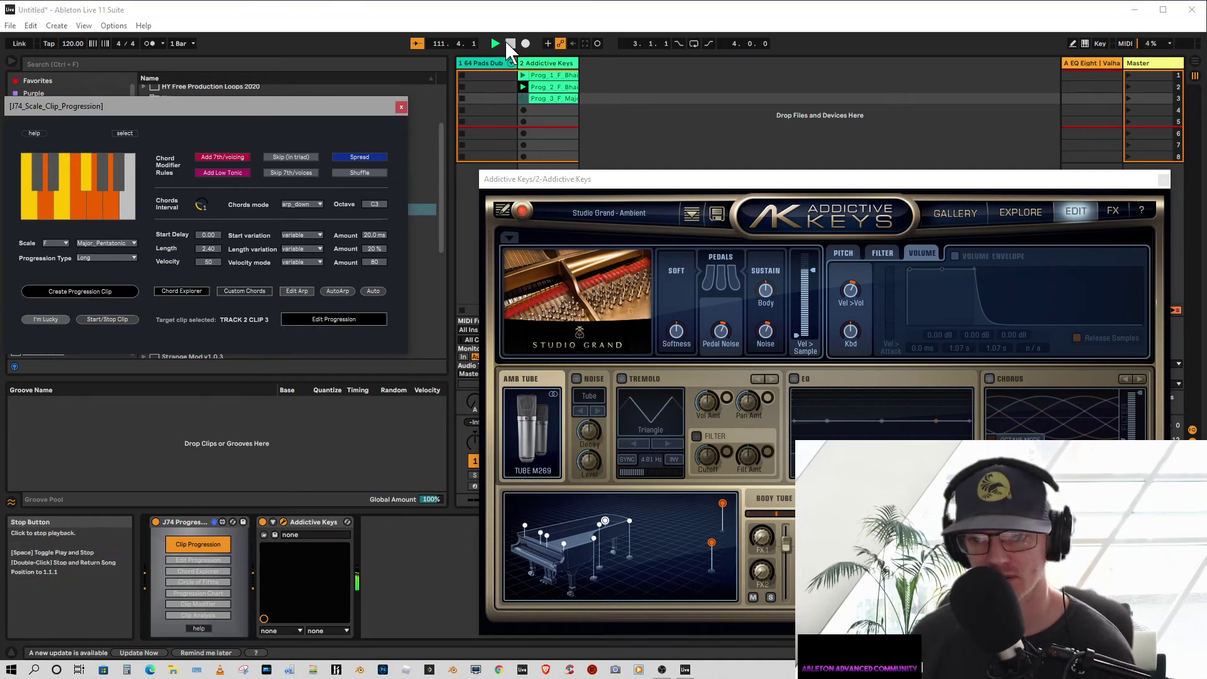
left_click(523, 96)
key("space")
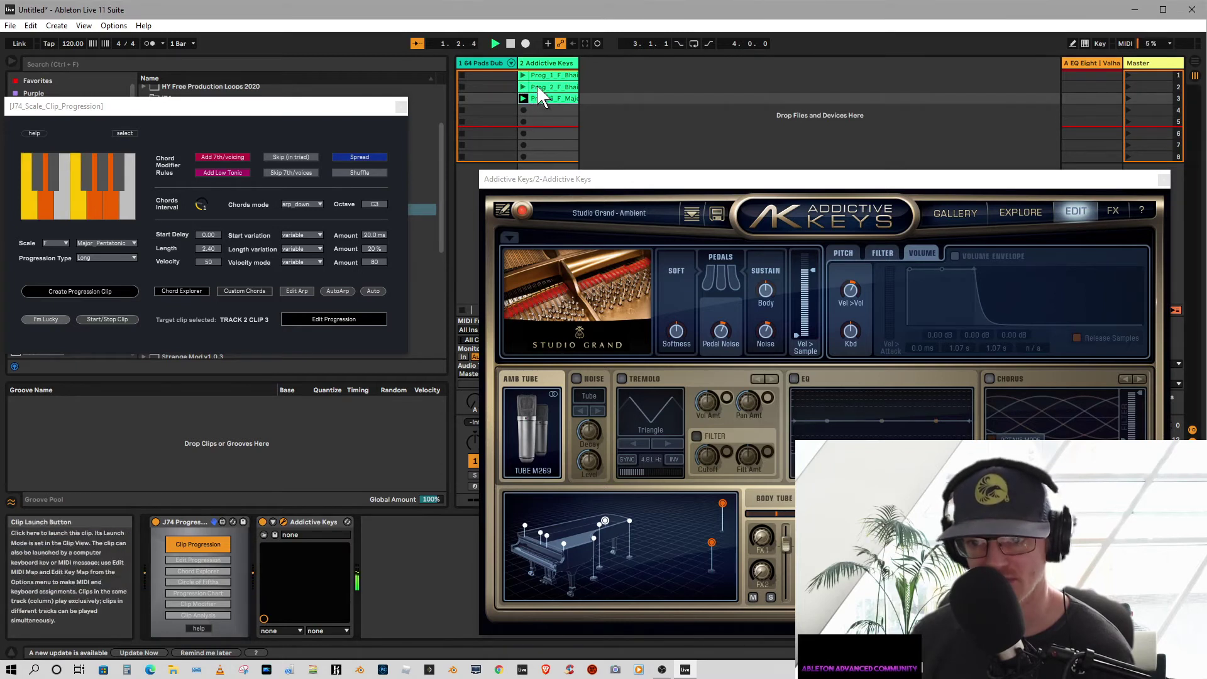
- Delete the two F Bhairav progression clips from the Addictive Keys track's first and second slots
left_click(536, 87)
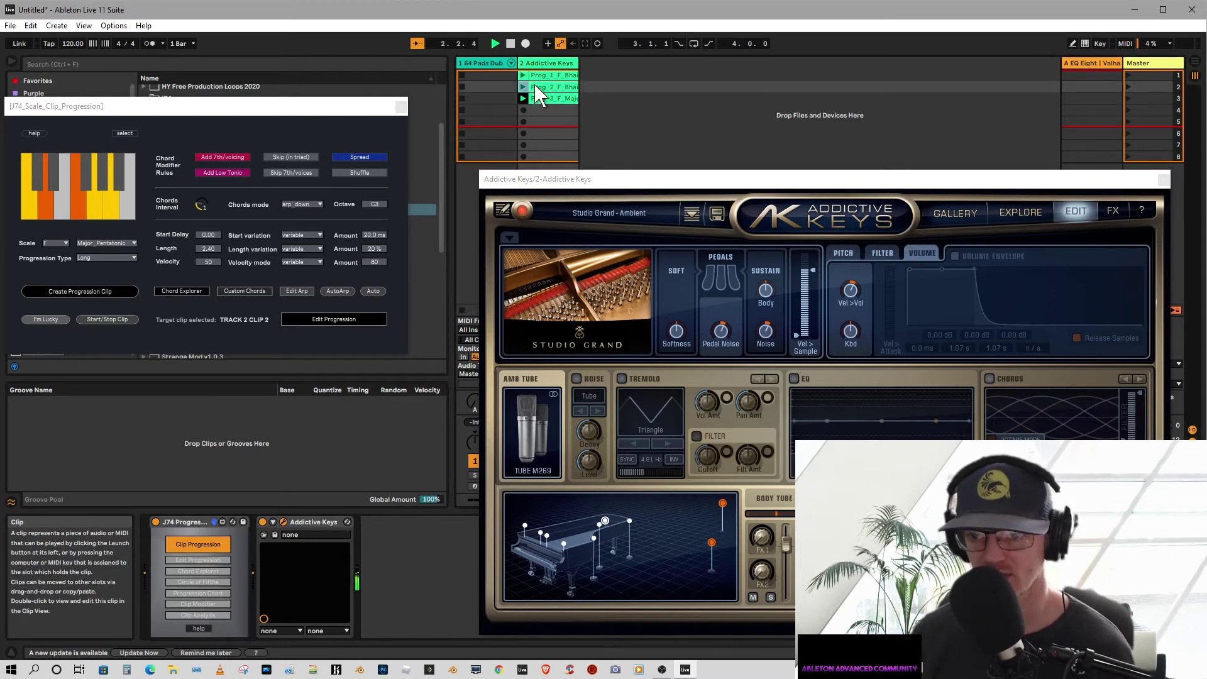
key("Delete")
left_click(551, 78)
key("Delete")
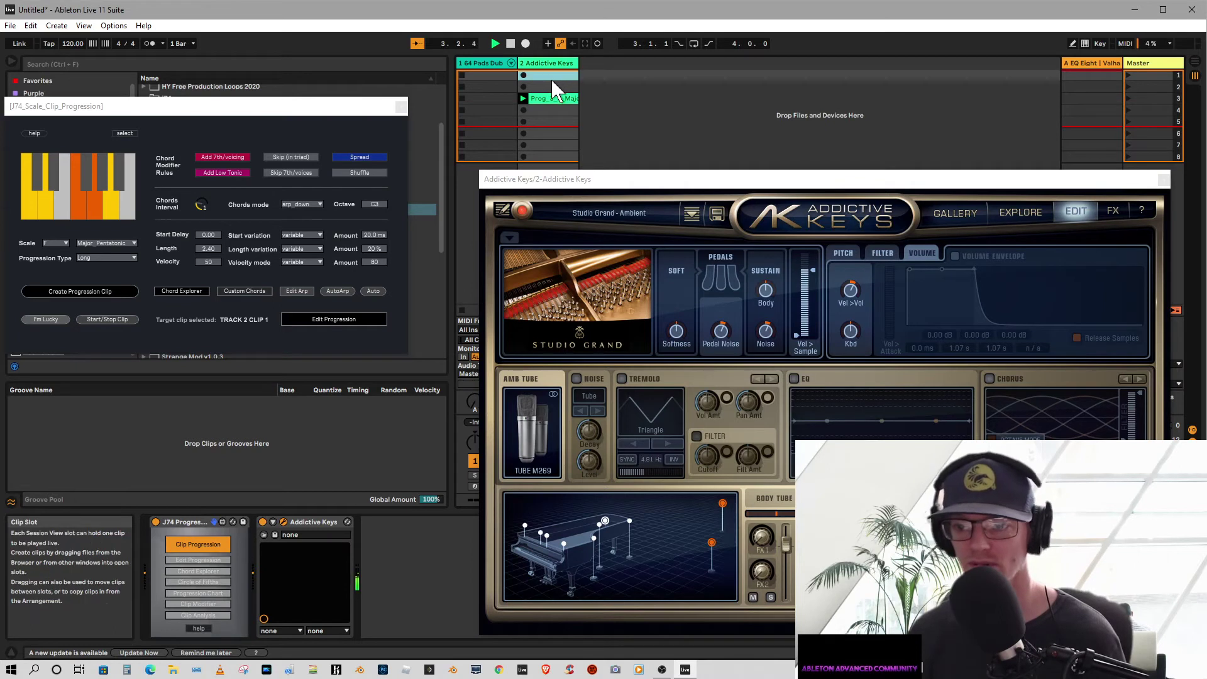
- Reposition the floating windows and load the Studio Grand - Analogue Velocity preset in Addictive Keys
left_click_drag(352, 106, 420, 148)
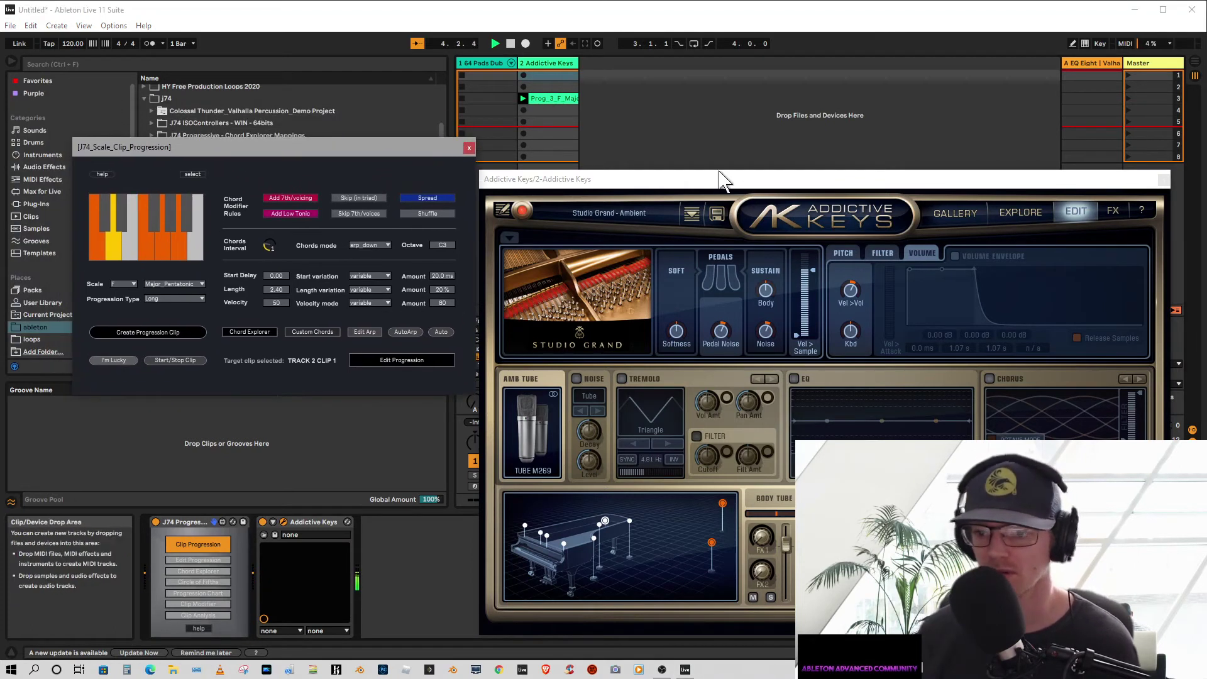
left_click_drag(744, 179, 748, 76)
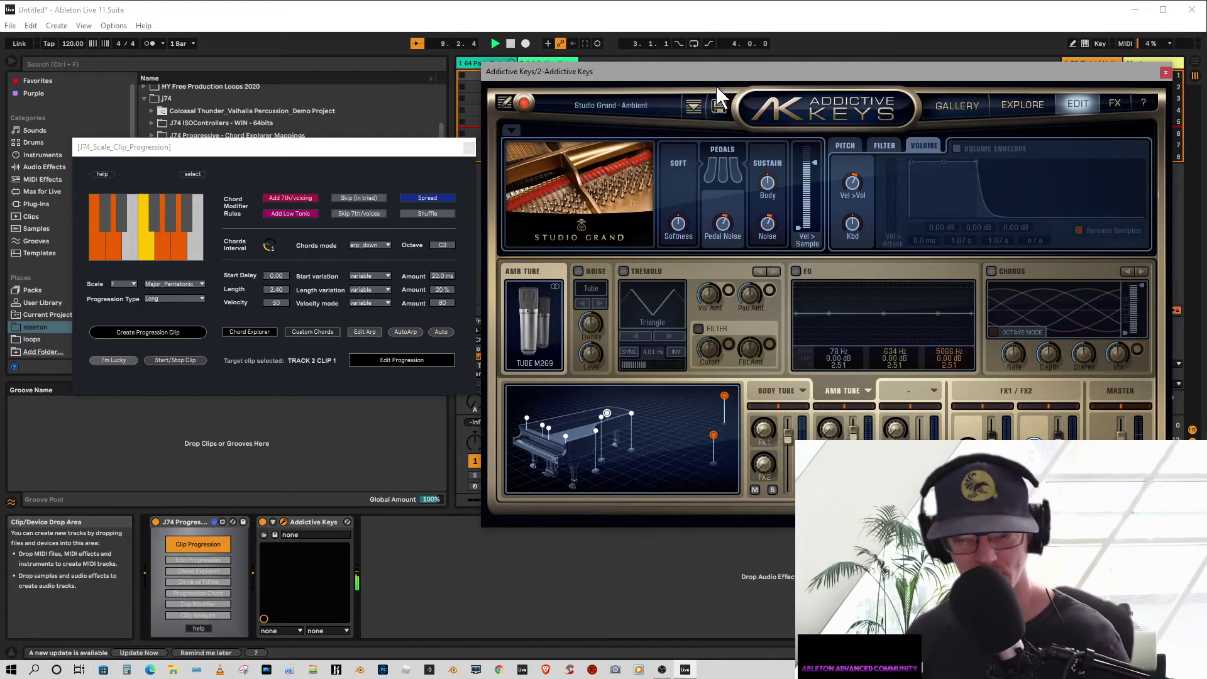
left_click(605, 105)
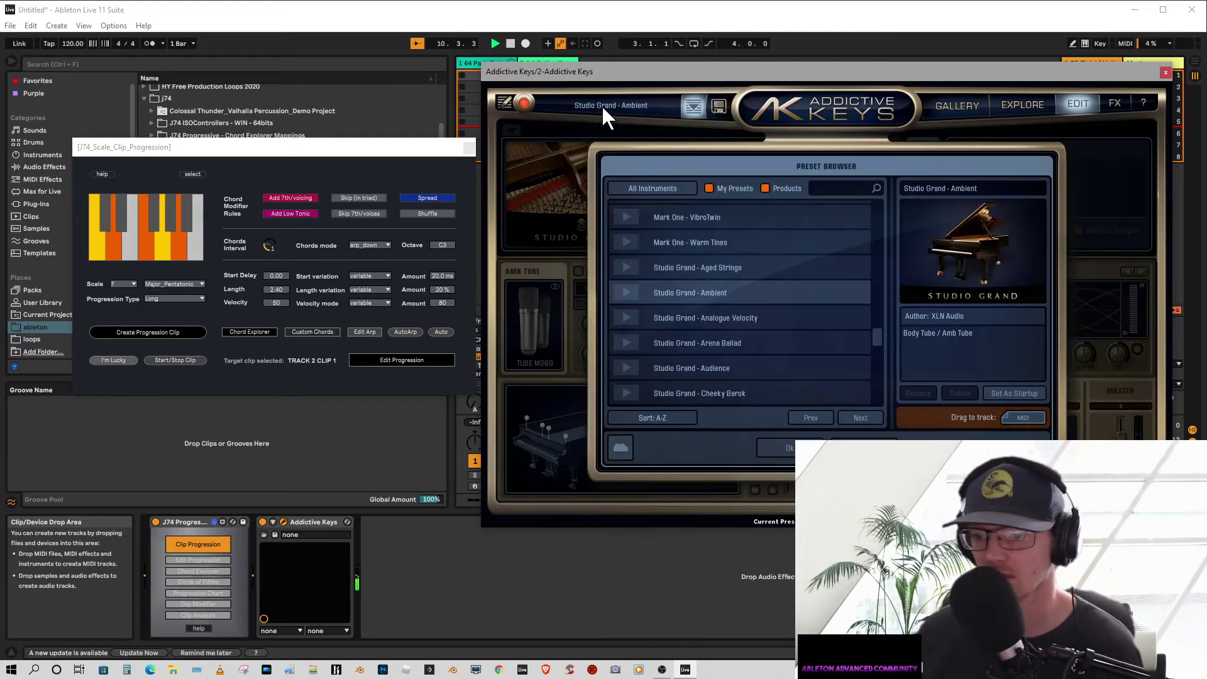
left_click(720, 312)
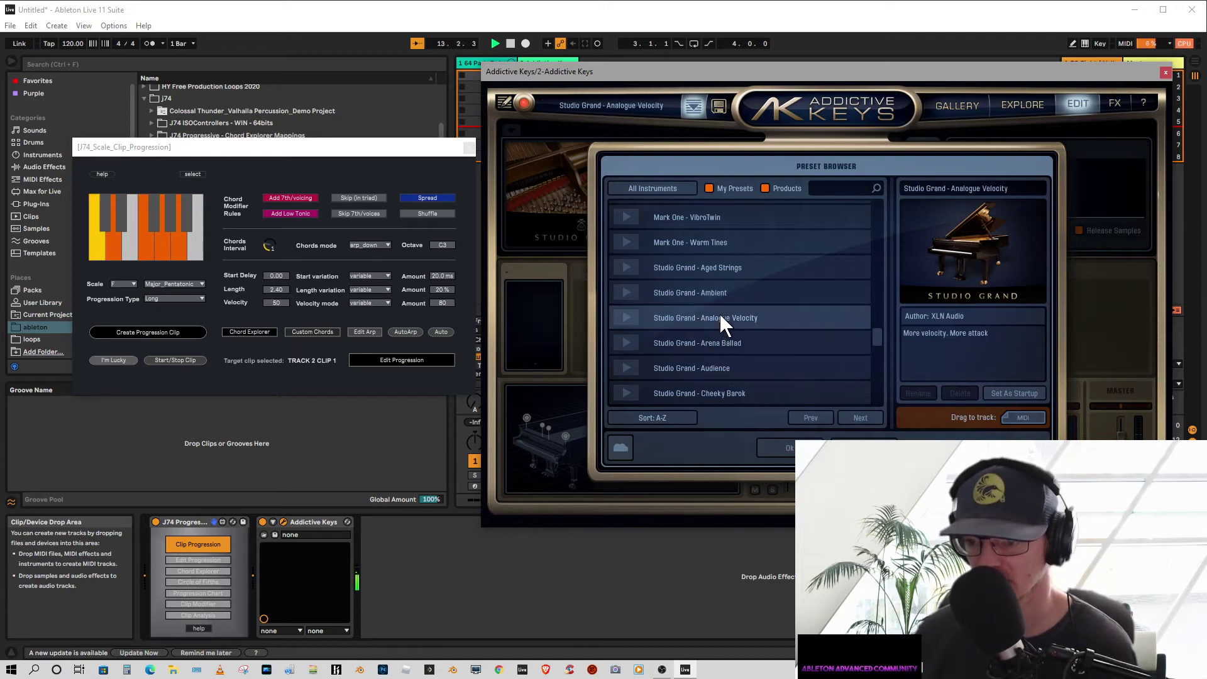
- Reposition the floating windows to uncover the Addictive Keys track and delete the progression clip from its third slot
left_click_drag(795, 74, 748, 66)
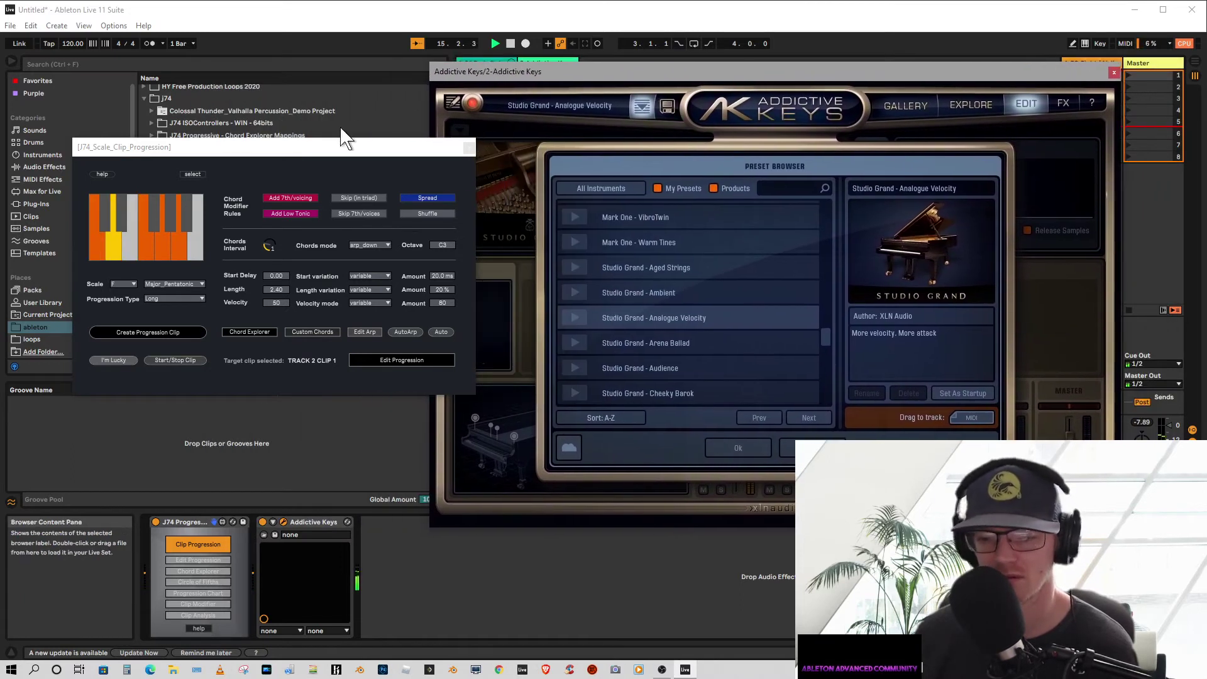
left_click_drag(285, 150, 192, 64)
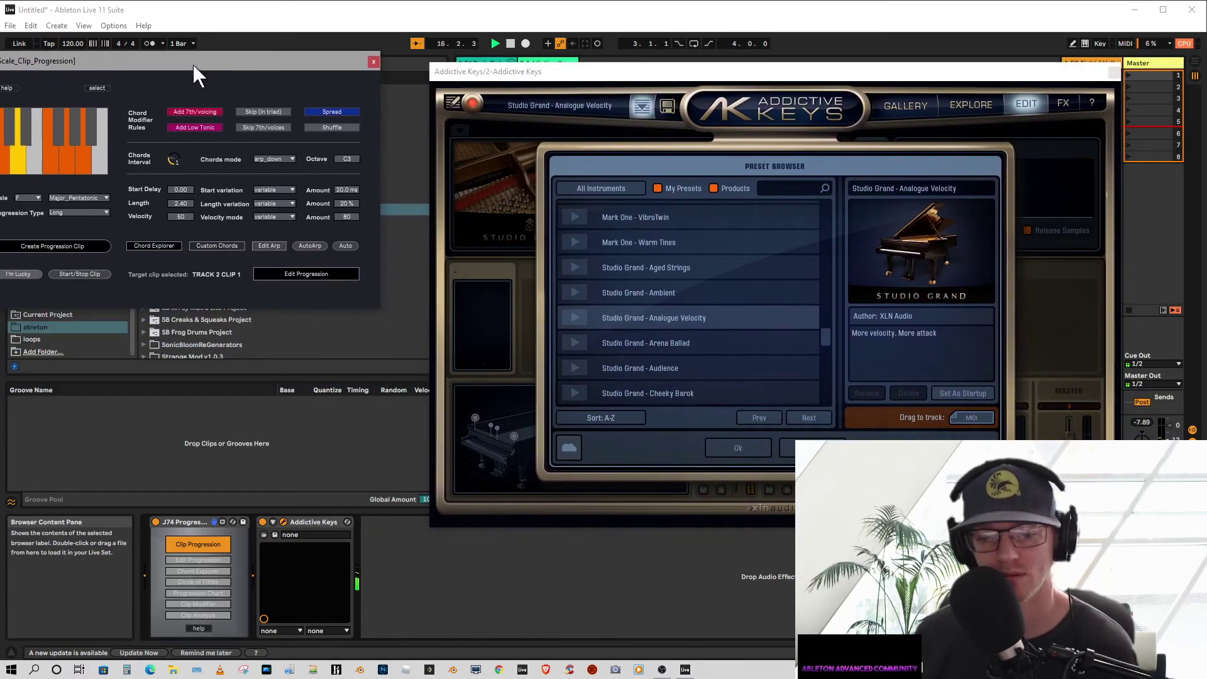
left_click_drag(660, 69, 647, 225)
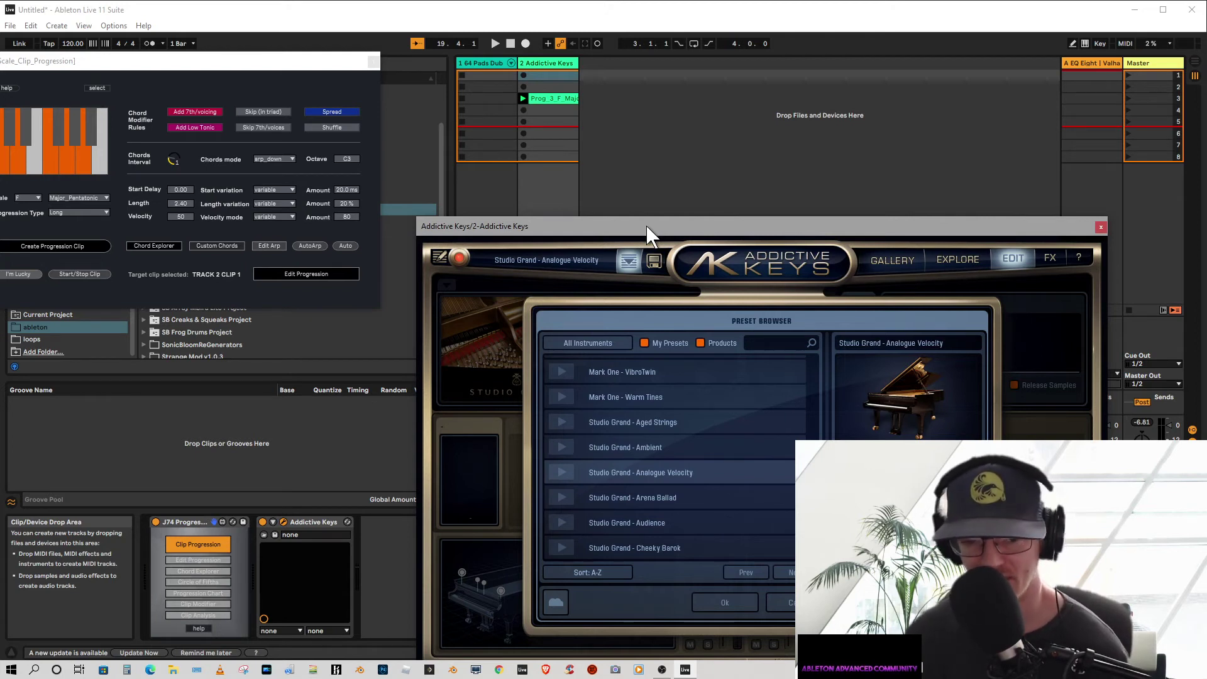
left_click_drag(136, 61, 187, 62)
left_click_drag(646, 224, 696, 210)
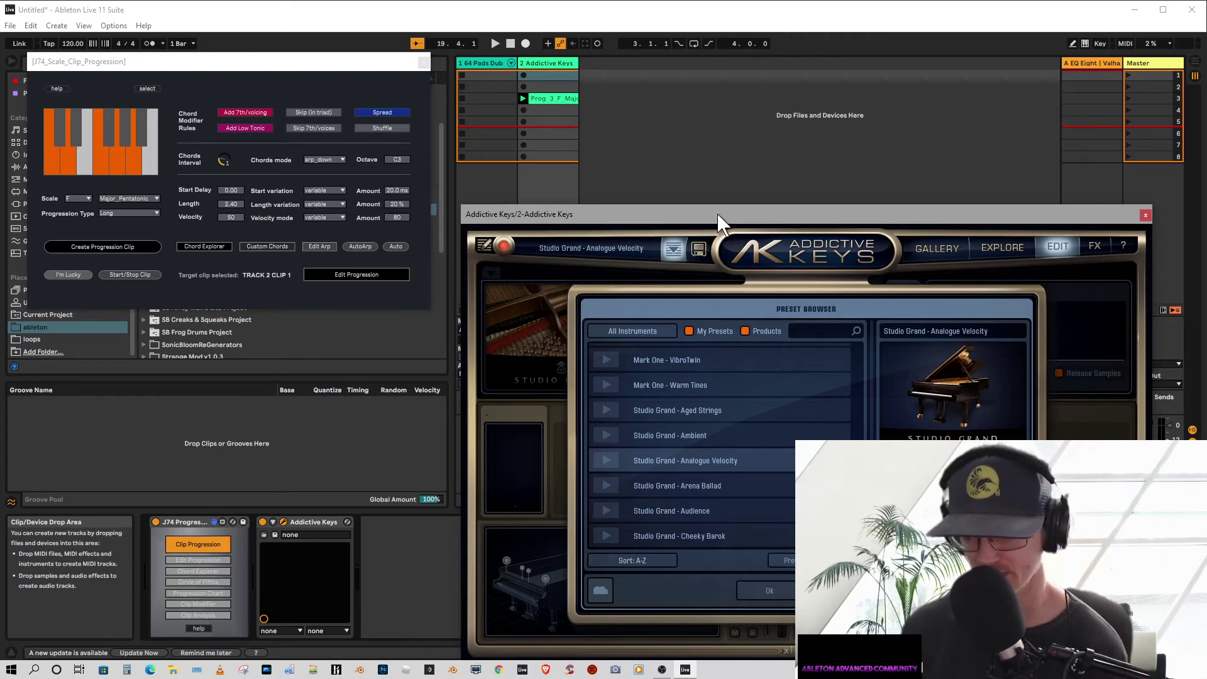
left_click_drag(718, 213, 721, 146)
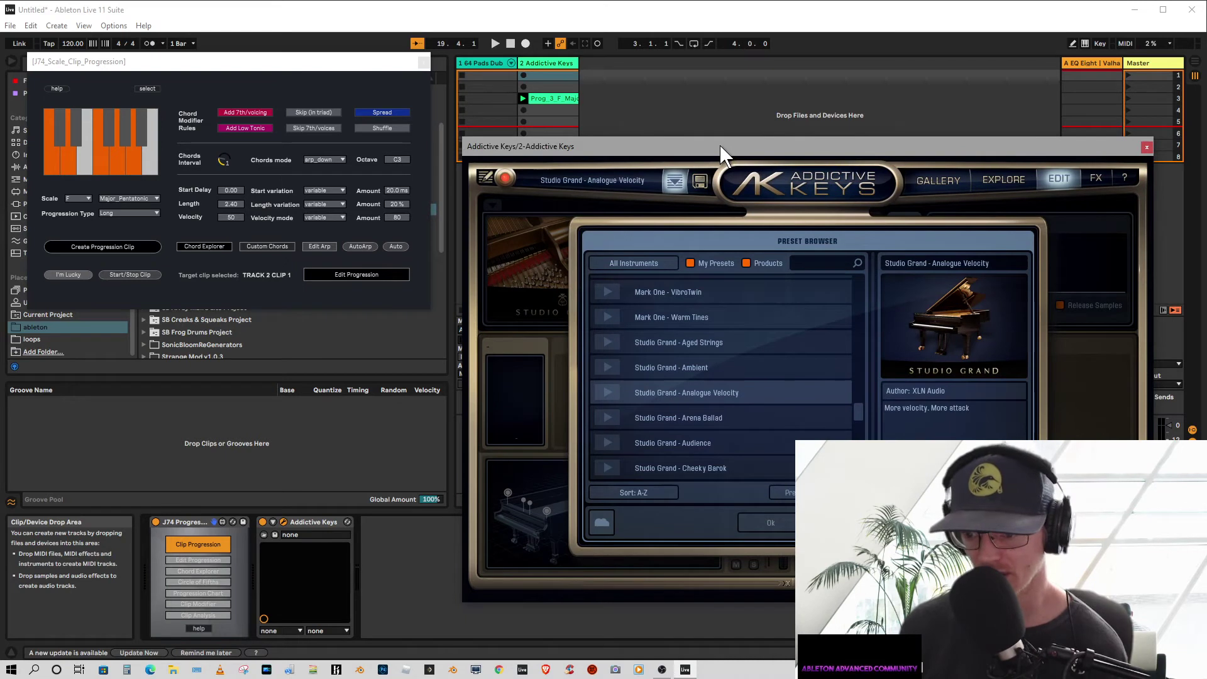
right_click(546, 99)
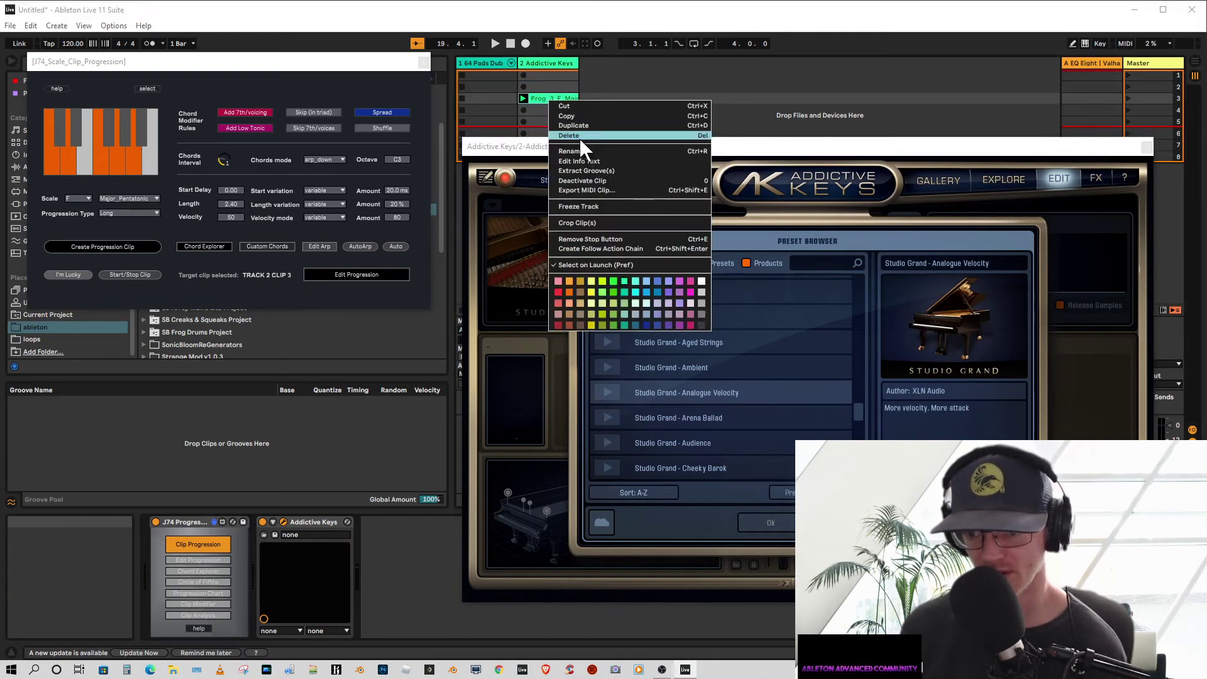
left_click(579, 136)
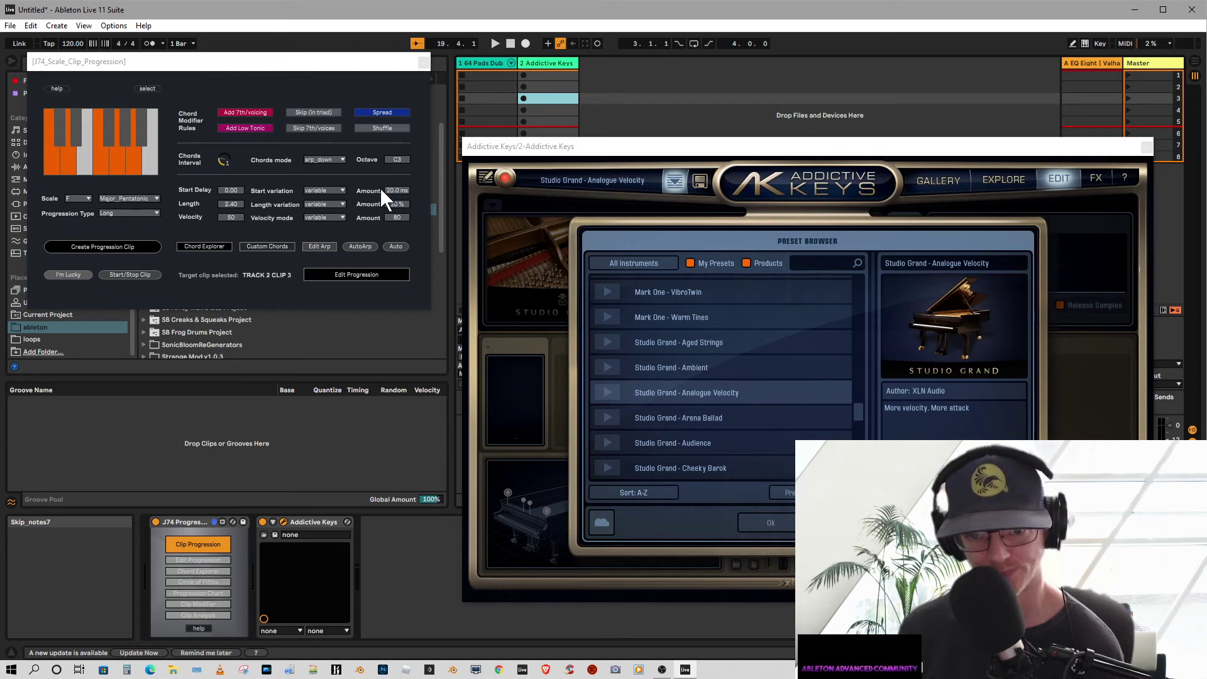
- Set the progression's start delay to 5.00 and its start variation amount to 94.0 ms
left_click(358, 247)
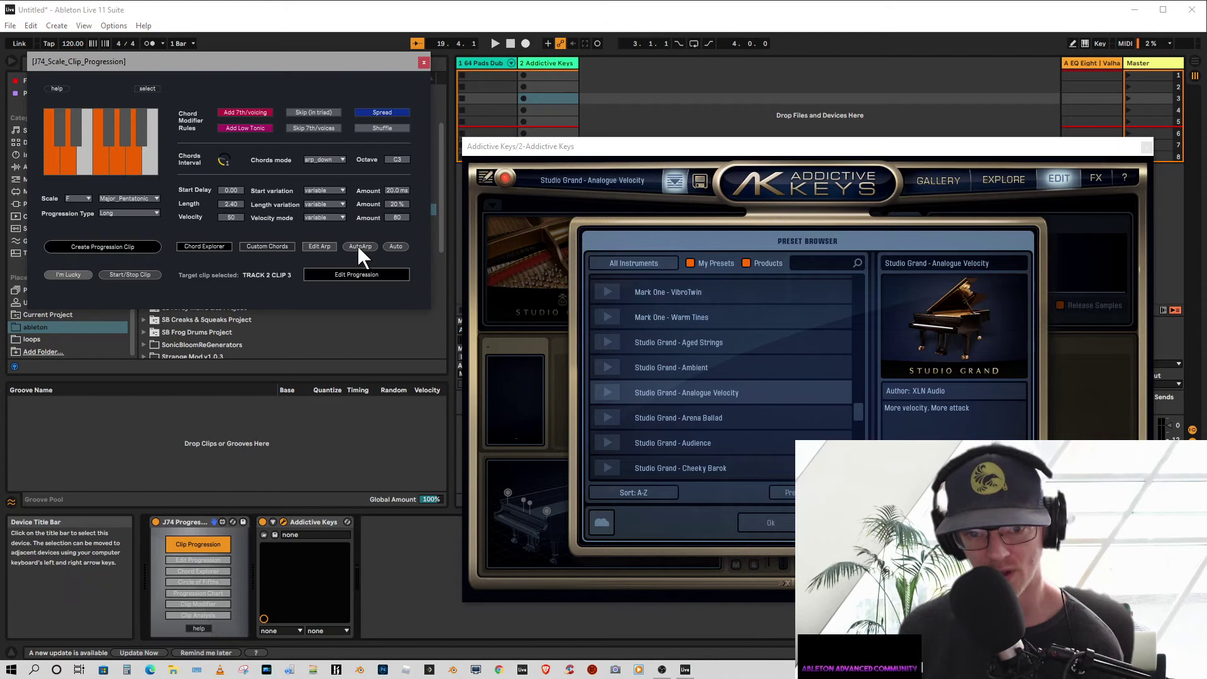
left_click_drag(231, 191, 232, 183)
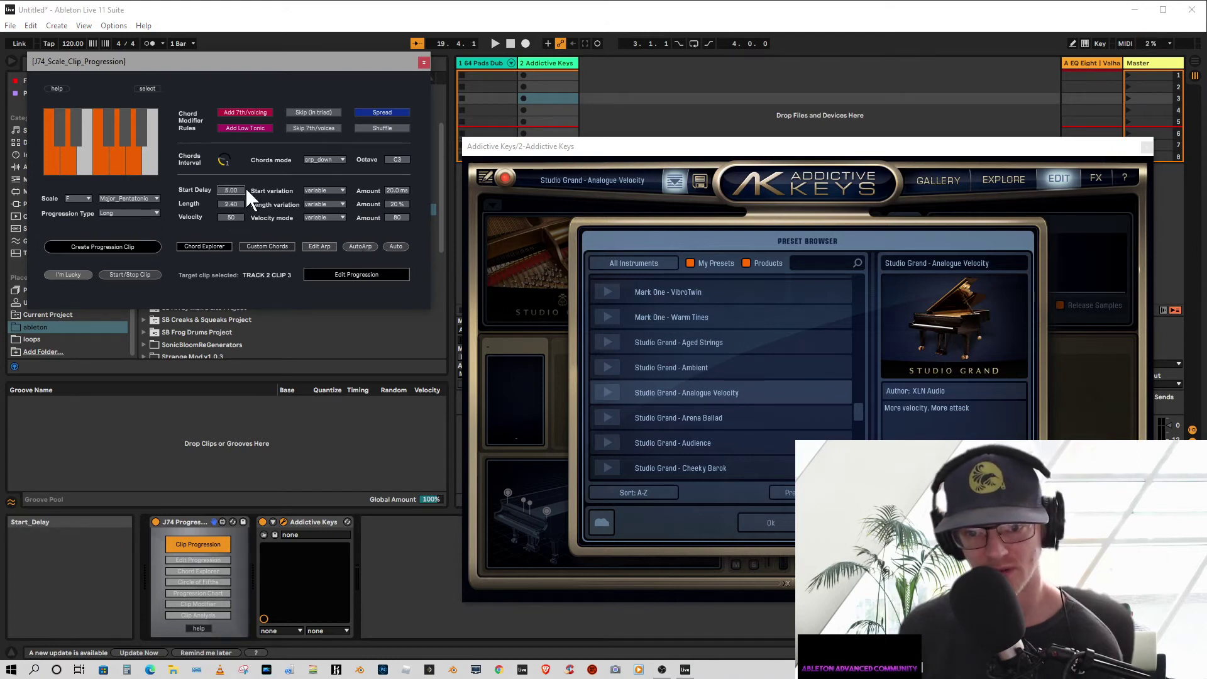
left_click_drag(391, 190, 391, 183)
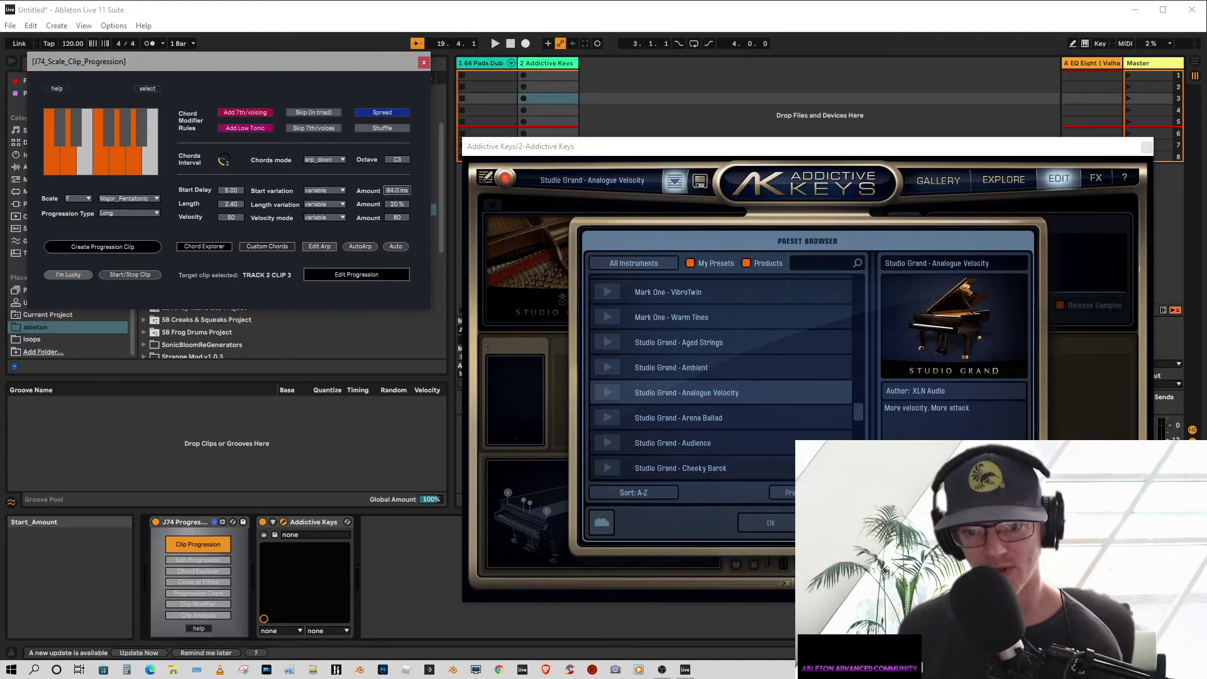
- Target the Addictive Keys track's first slot, set the chords mode to guitar and enable Spread and Shuffle
left_click(552, 74)
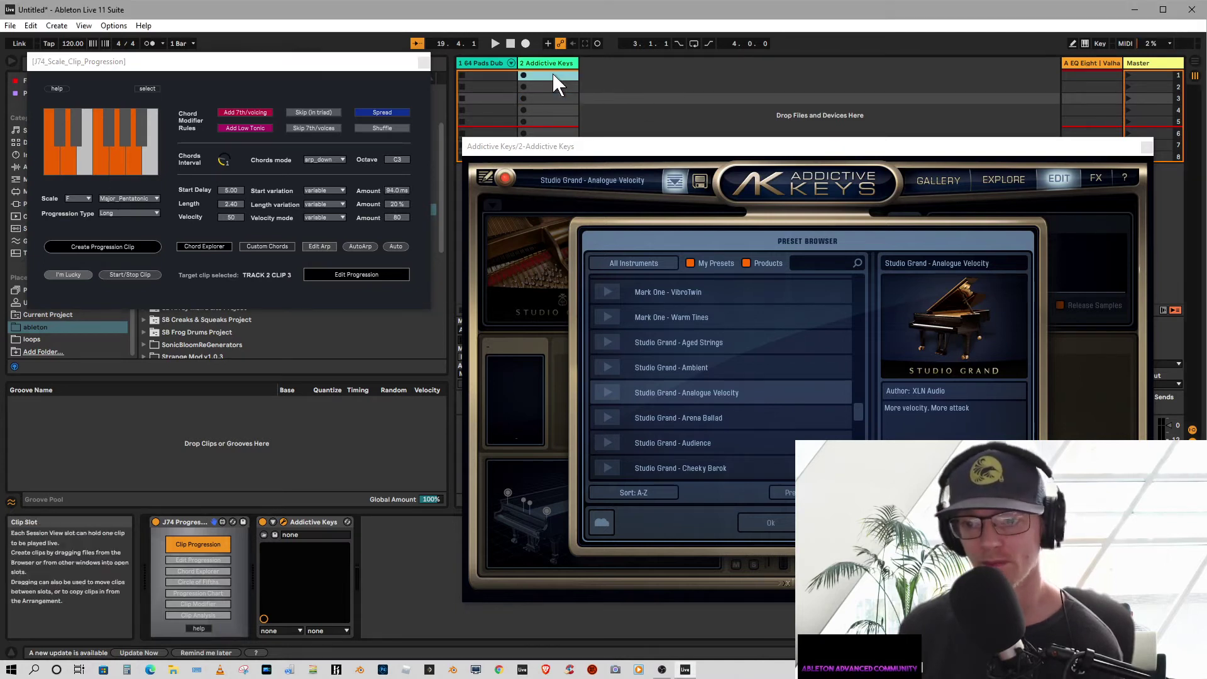
left_click(334, 159)
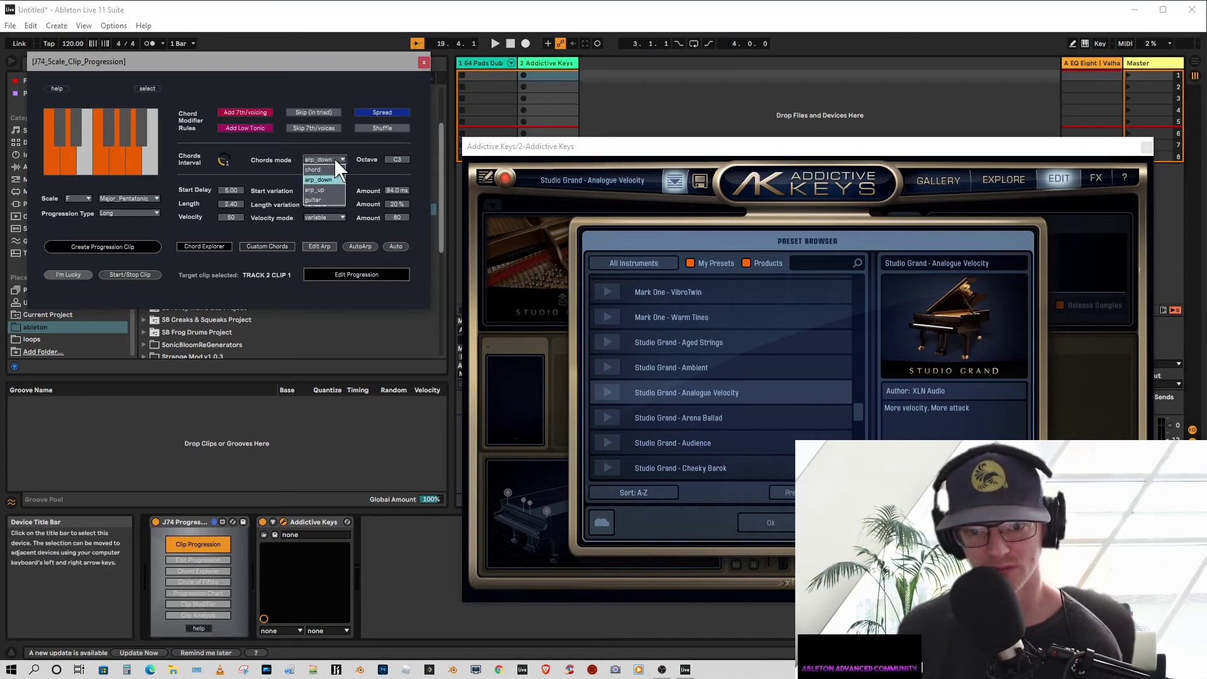
left_click(311, 201)
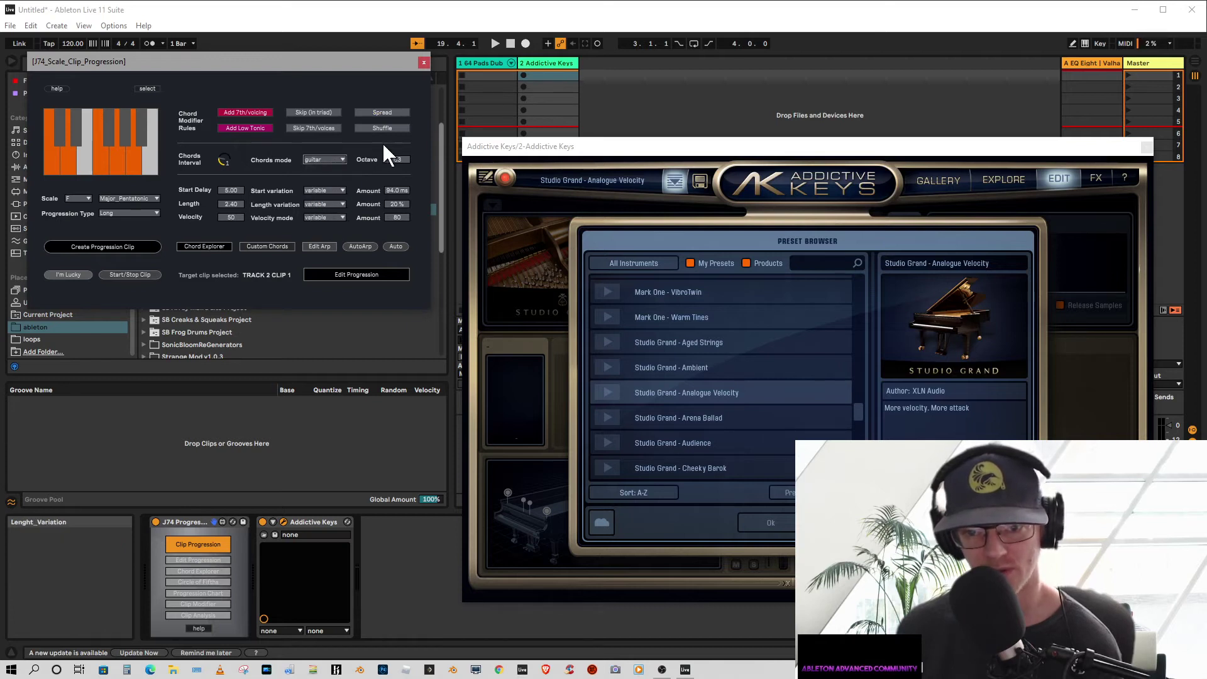
left_click(389, 112)
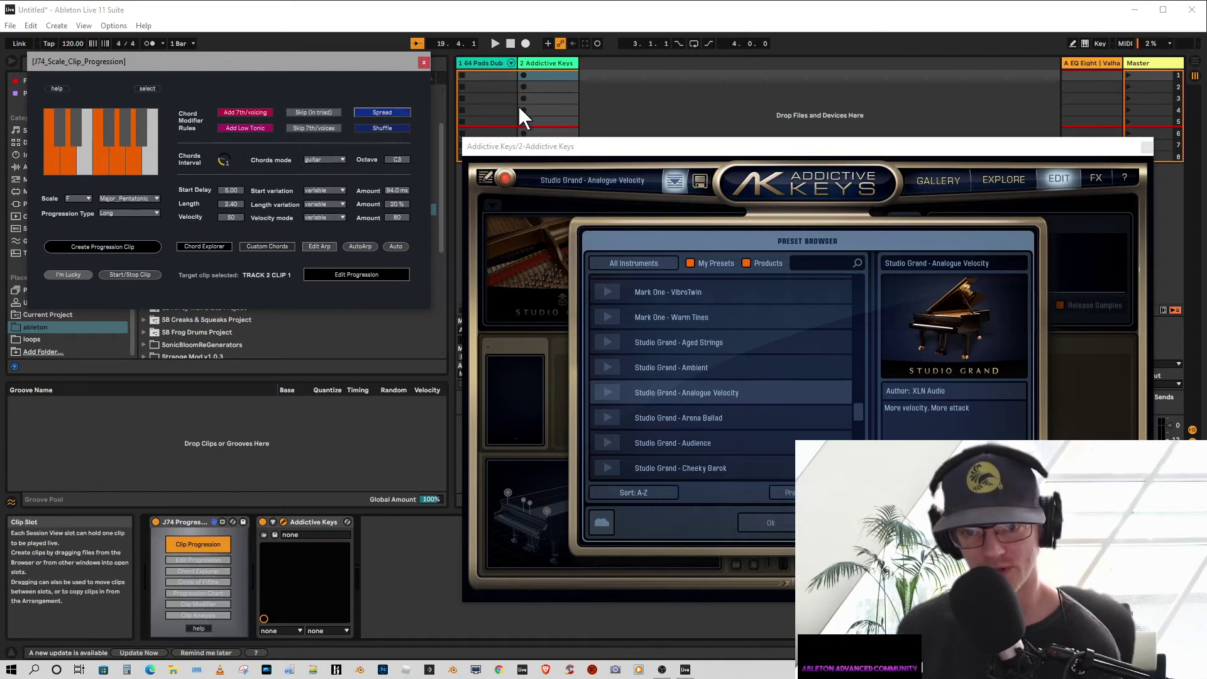
- Create the F Major_Pentatonic progression clip in the Addictive Keys track's first slot, play it and show its notes
left_click(545, 74)
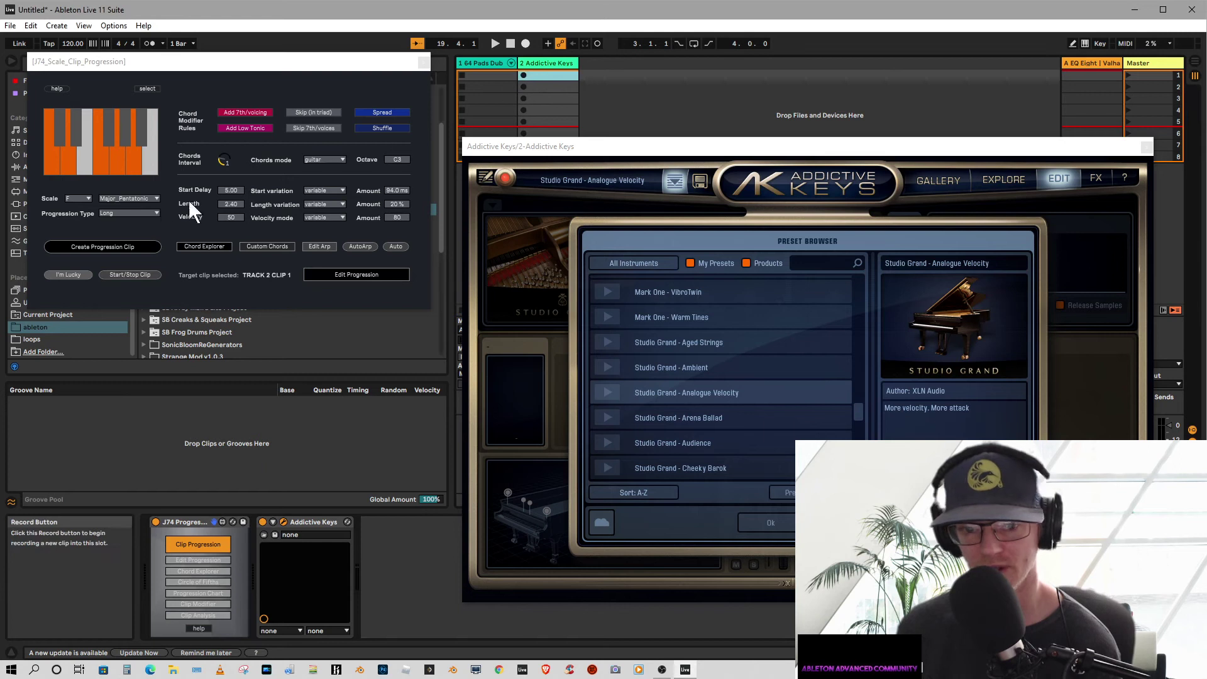
left_click(96, 246)
left_click(523, 75)
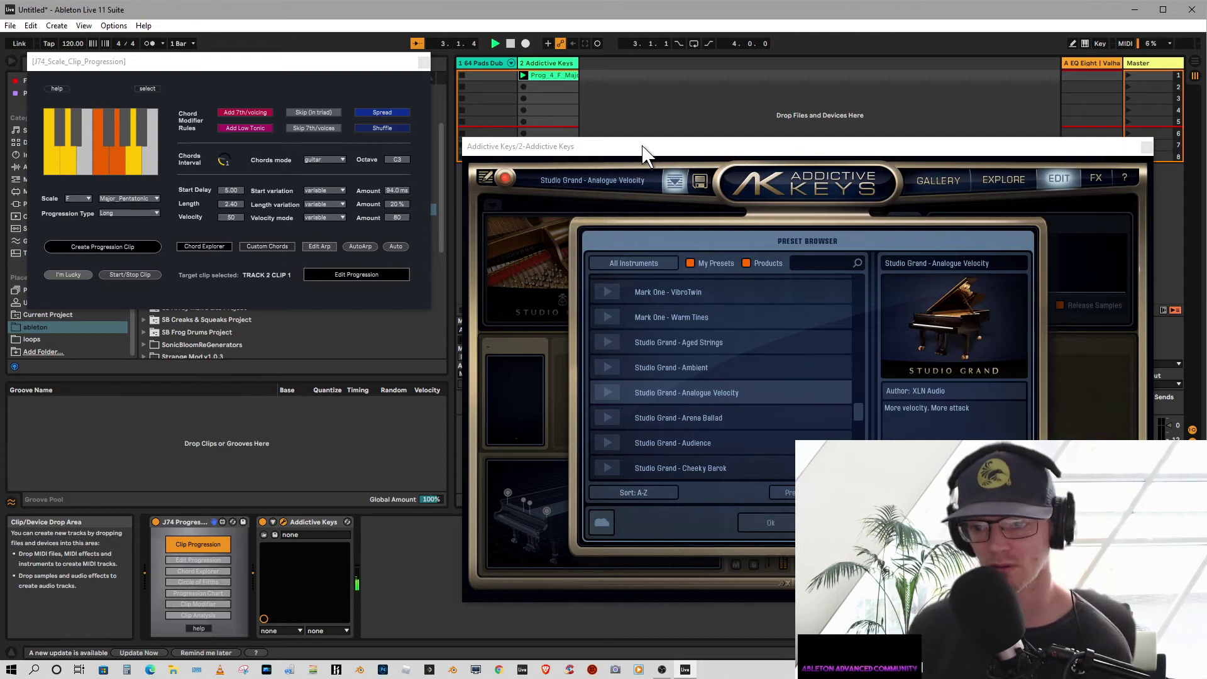
double_click(543, 74)
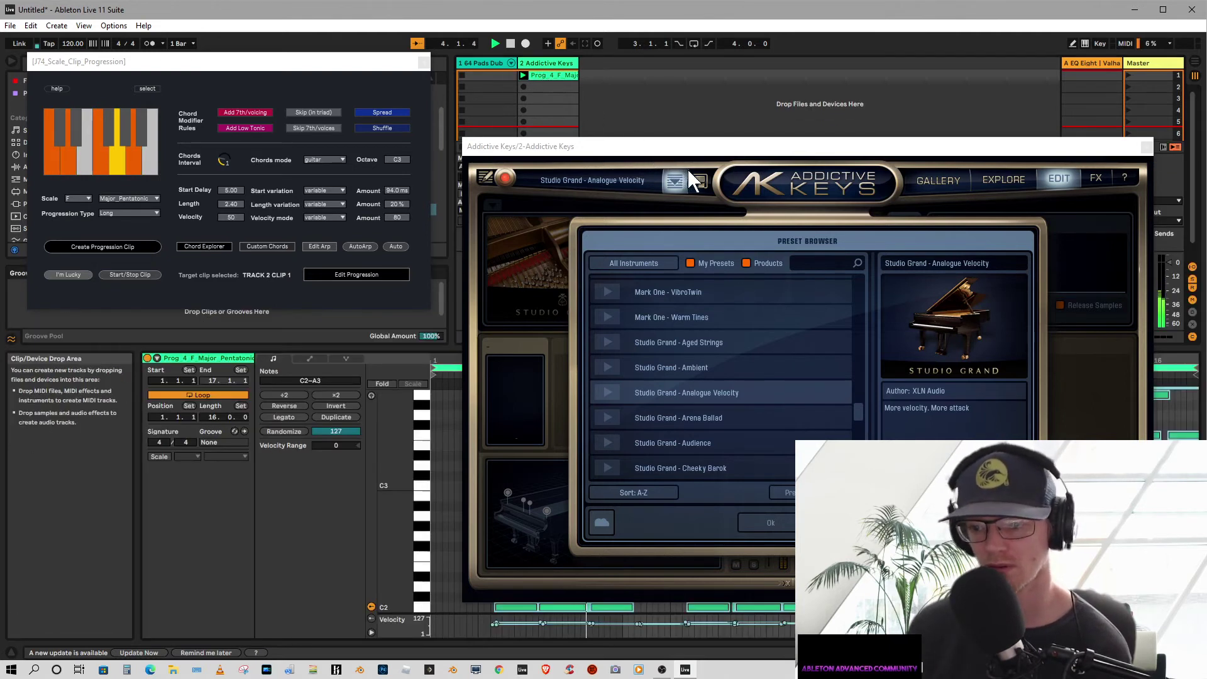
- Audition the Studio Grand - Arena Ballad preset and rearrange the floating windows so the Addictive Keys track's clip slots are uncovered
left_click_drag(734, 143, 643, 83)
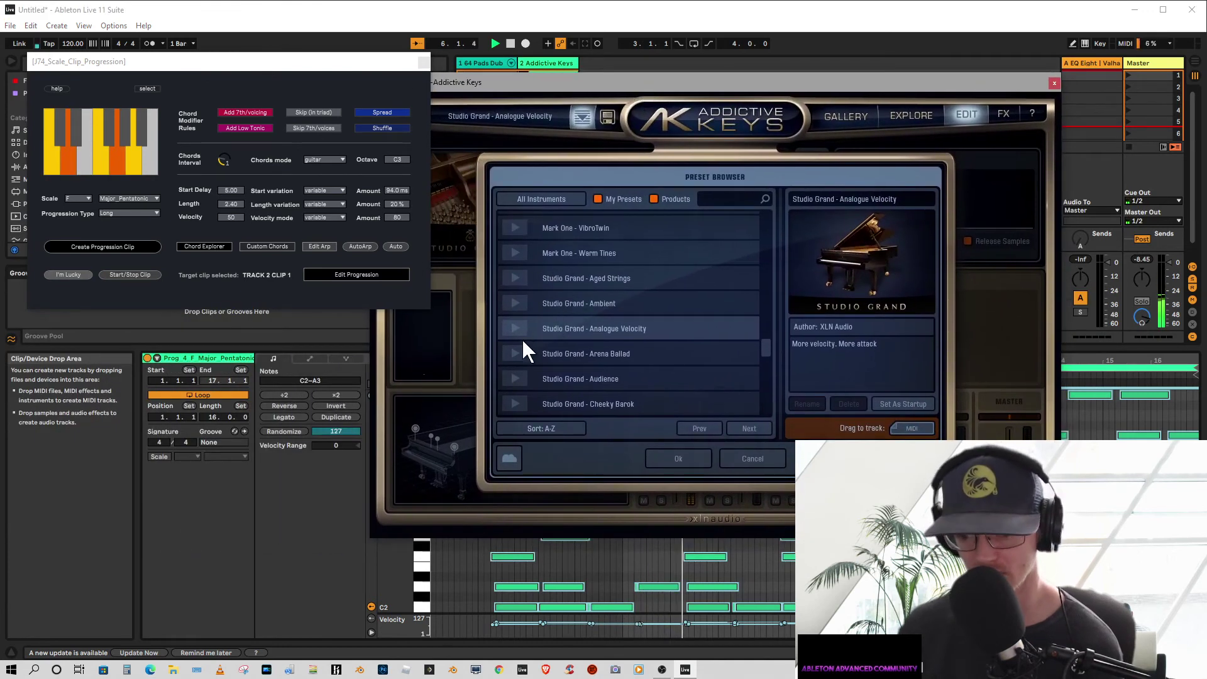
left_click(515, 354)
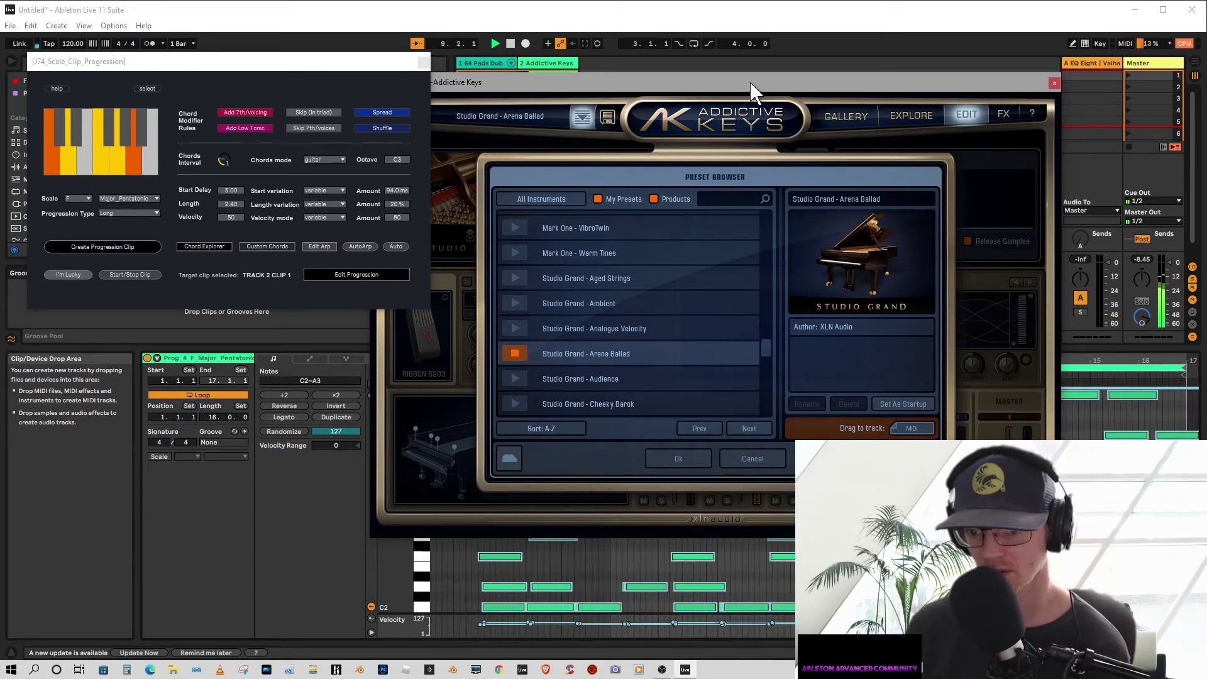
left_click_drag(754, 94, 521, 75)
left_click_drag(230, 62, 0, 107)
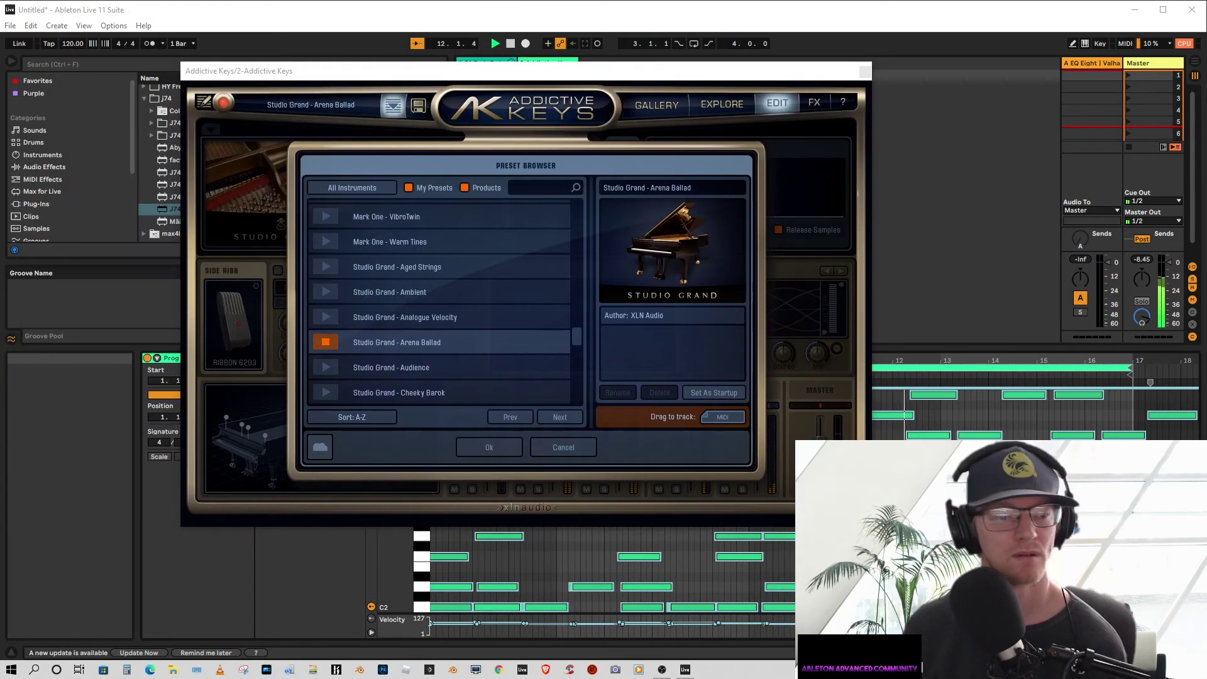
left_click(526, 70)
left_click_drag(525, 71, 953, 53)
left_click_drag(8, 120, 342, 127)
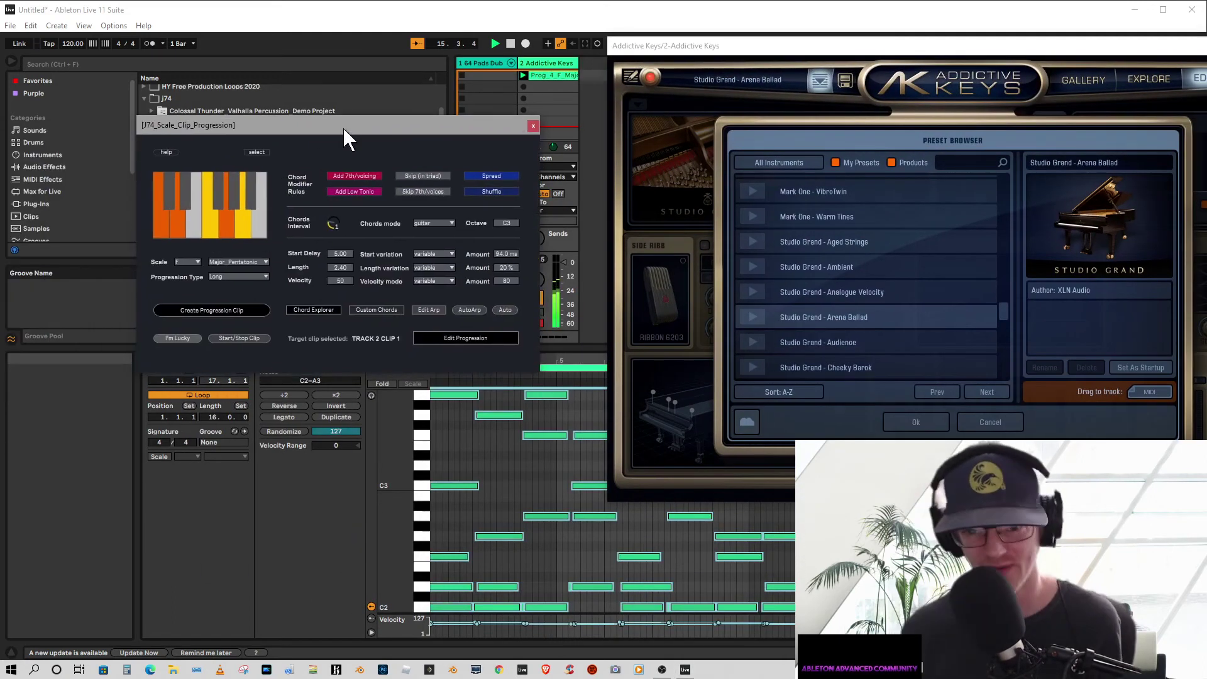
- Set the progression type to Wish
left_click(243, 281)
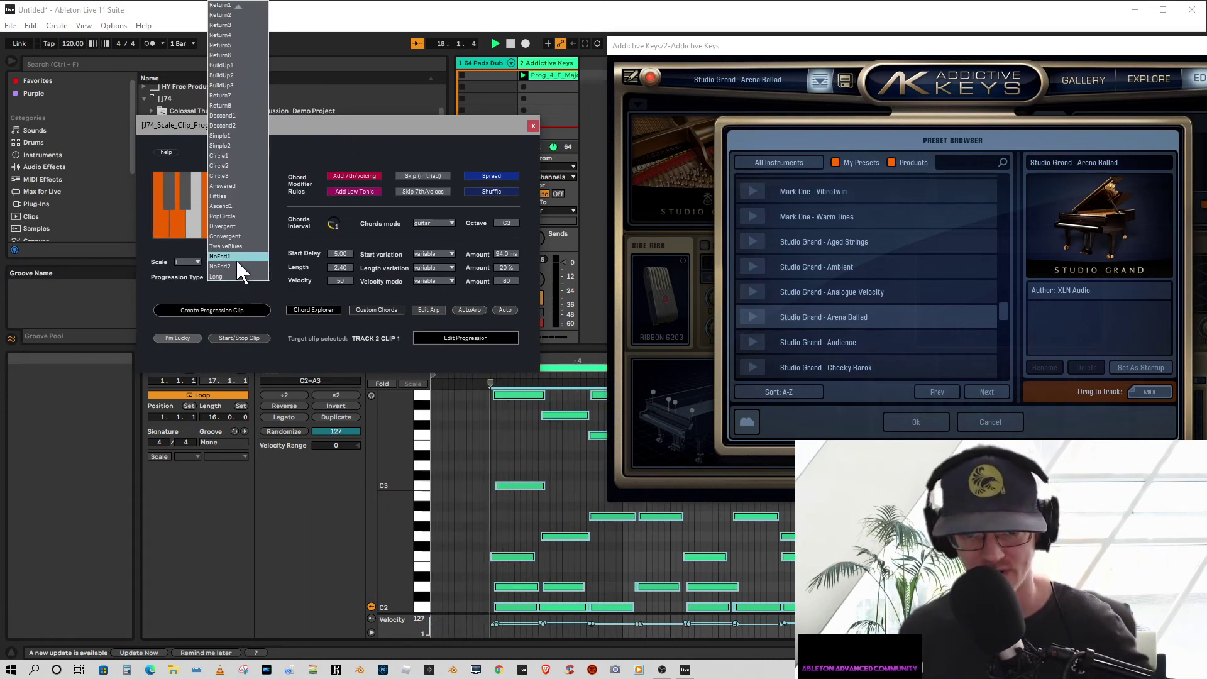
scroll(236, 260, "up", 3)
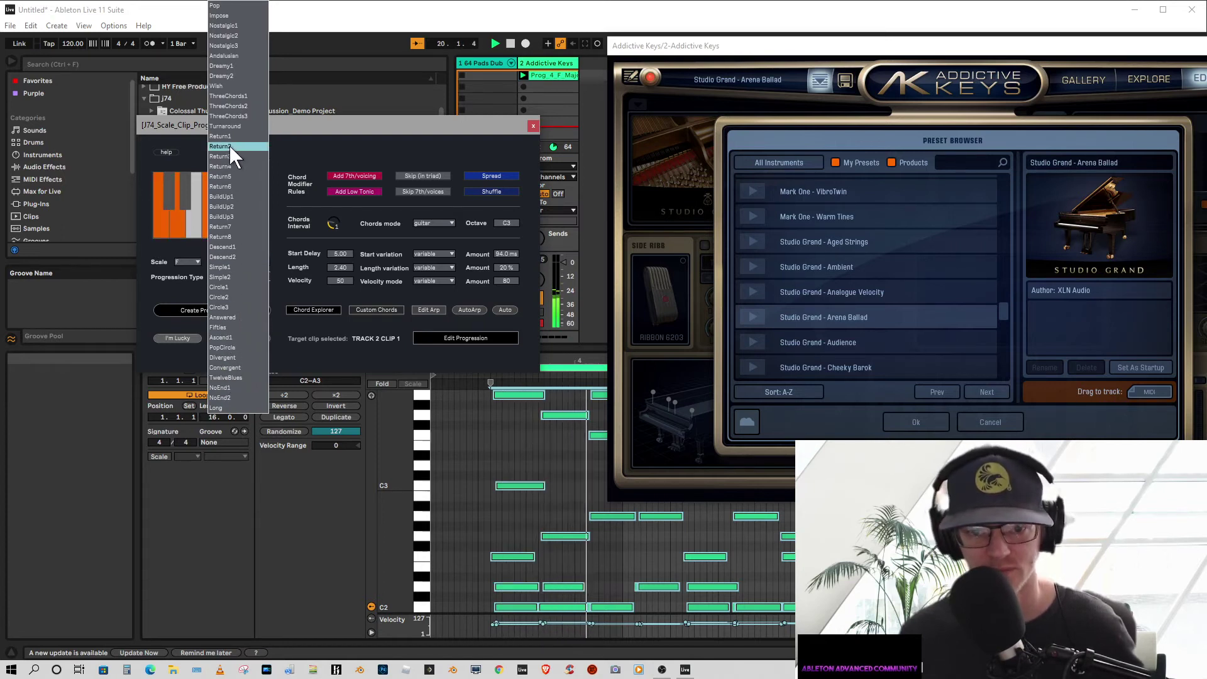
left_click(220, 85)
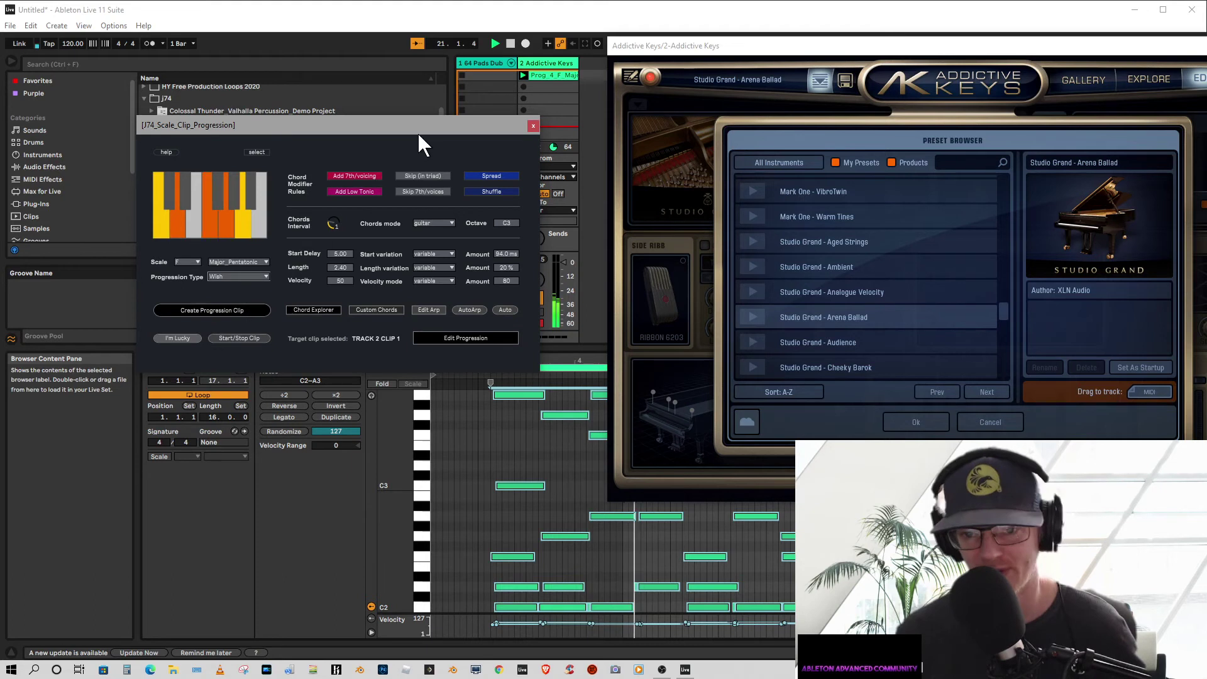
- Create the F Major_Pentatonic progression clip in the Addictive Keys track's second slot, stop playback and launch the new clip
left_click_drag(448, 125, 380, 171)
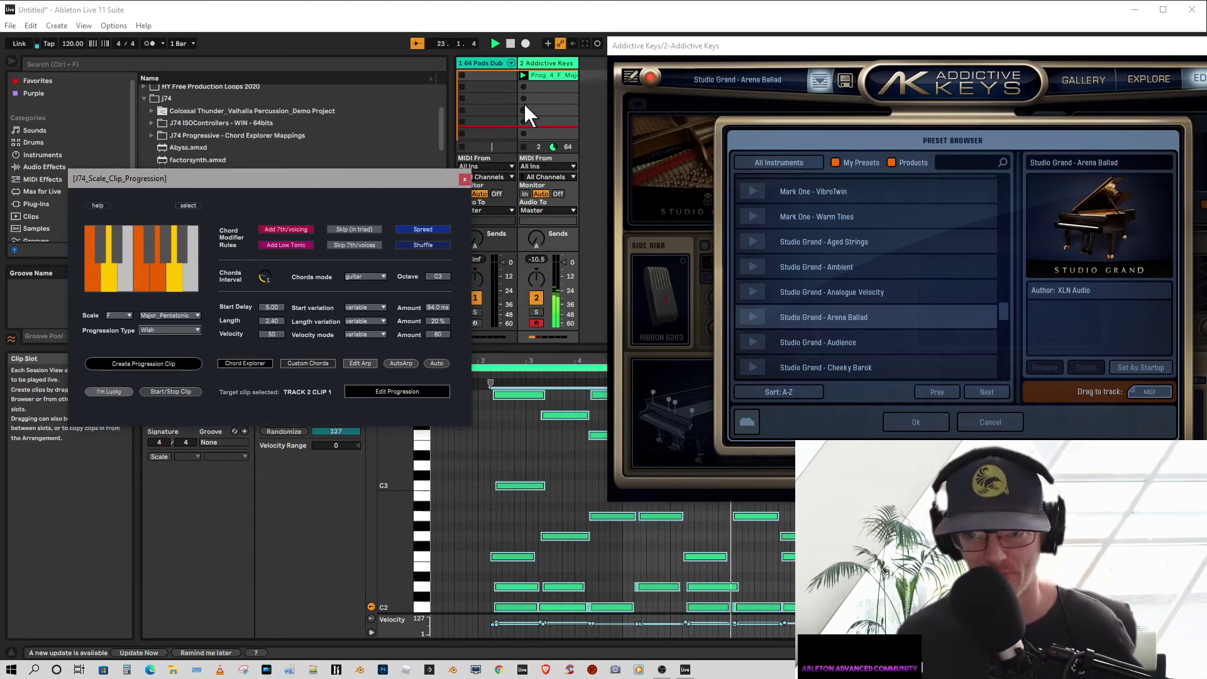
left_click(539, 86)
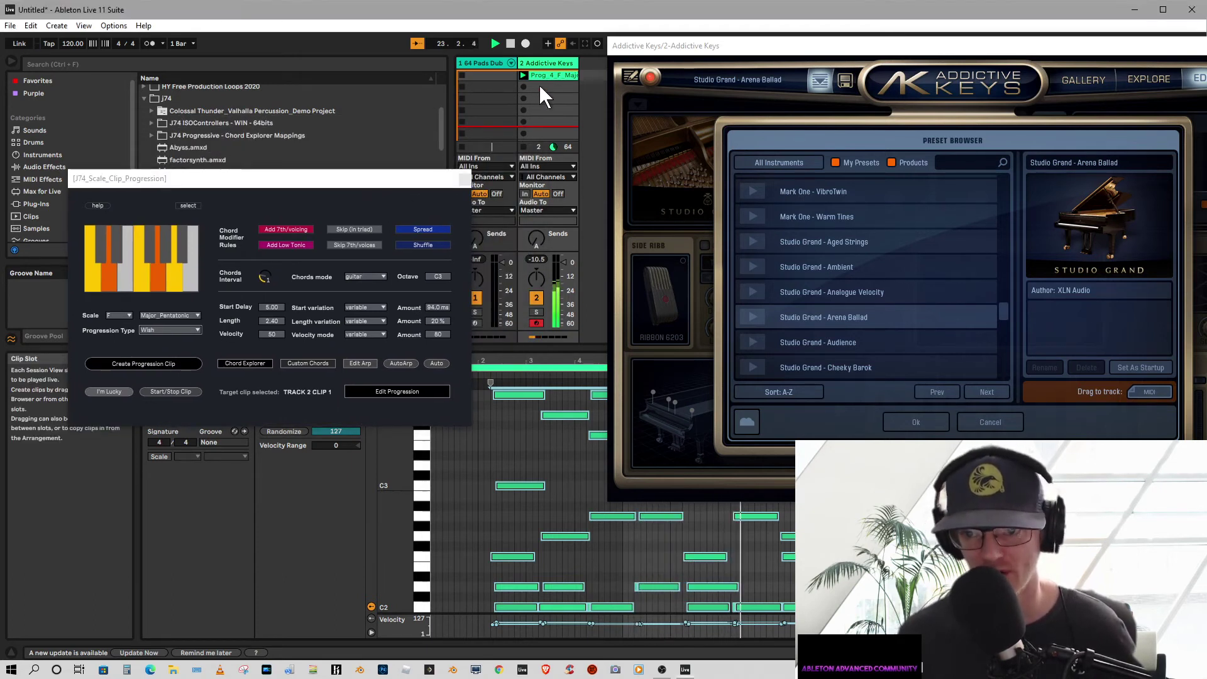
left_click(130, 361)
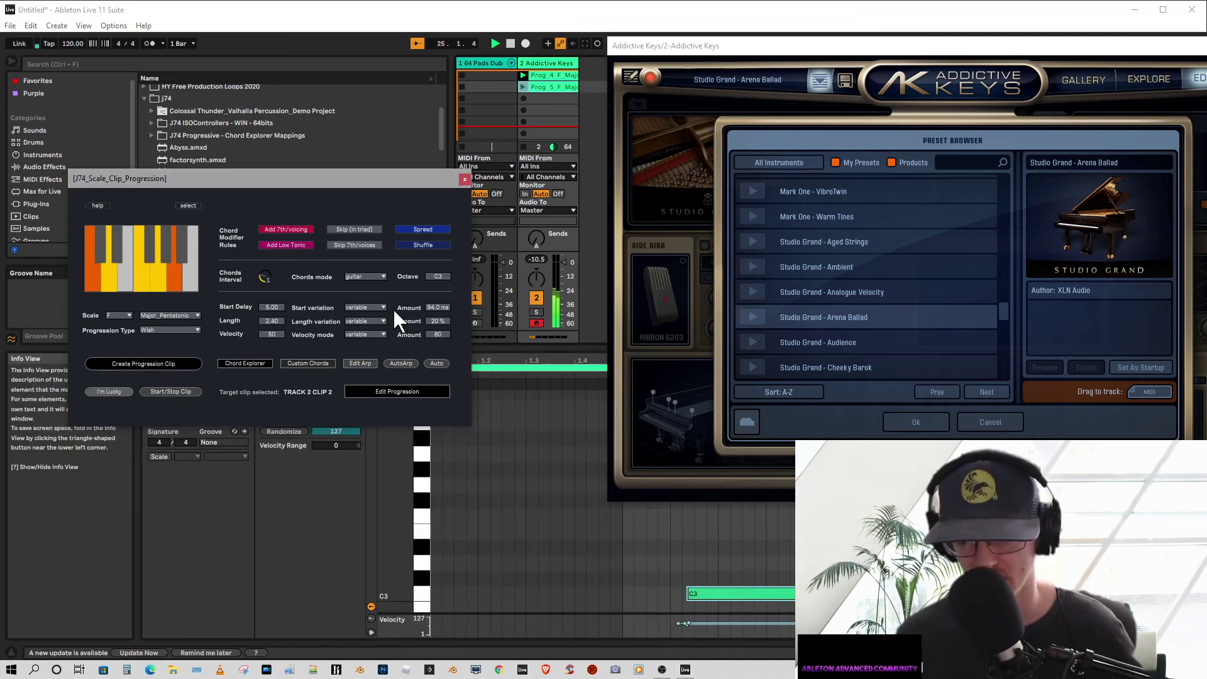
left_click(510, 44)
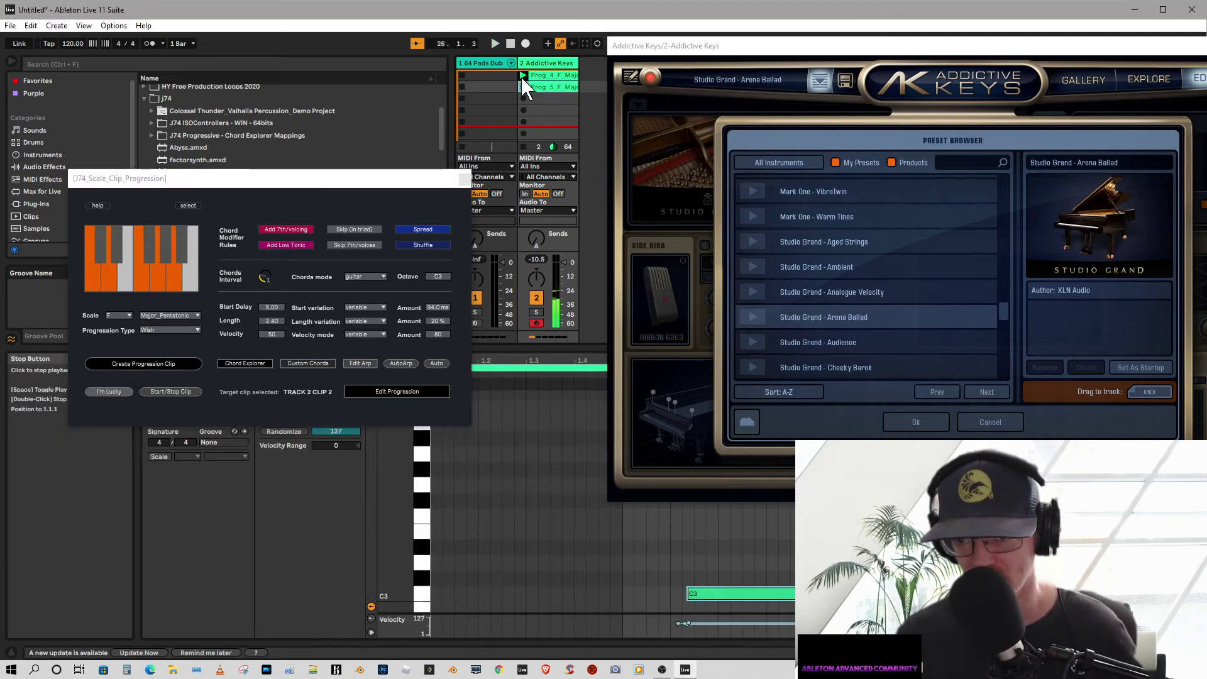
left_click(523, 86)
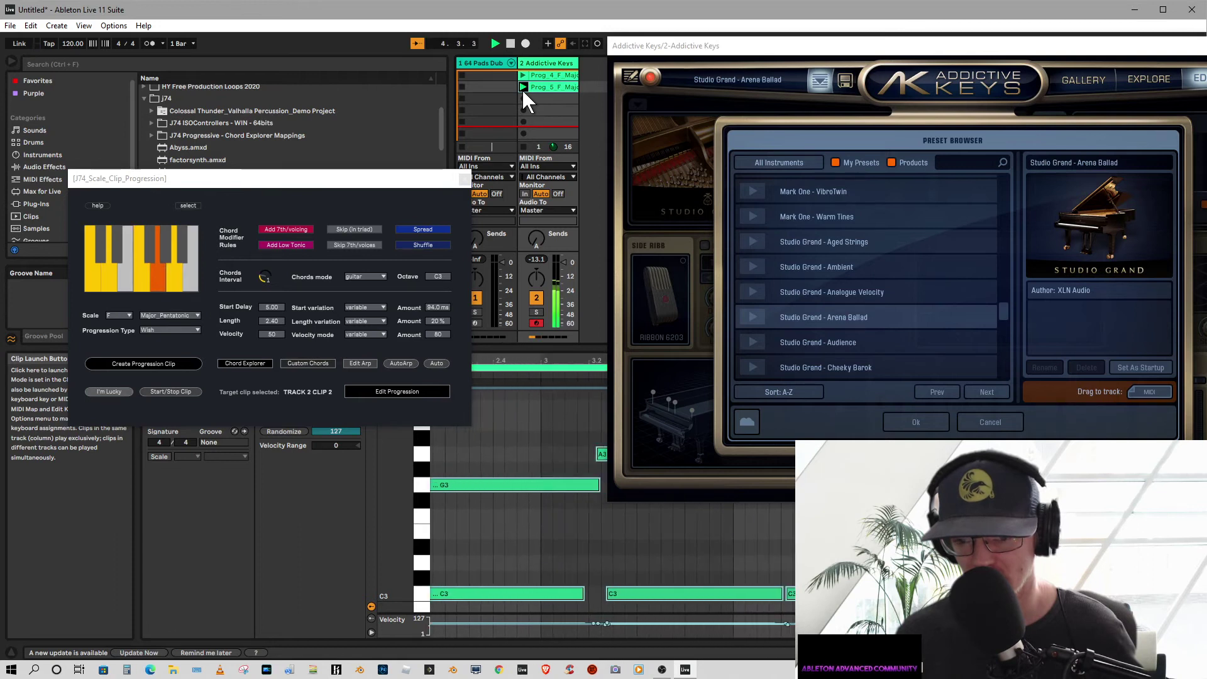
- Audition the Studio Grand - Audience preset, then load Studio Grand - Cheeky Barok in Addictive Keys
left_click_drag(795, 47, 641, 60)
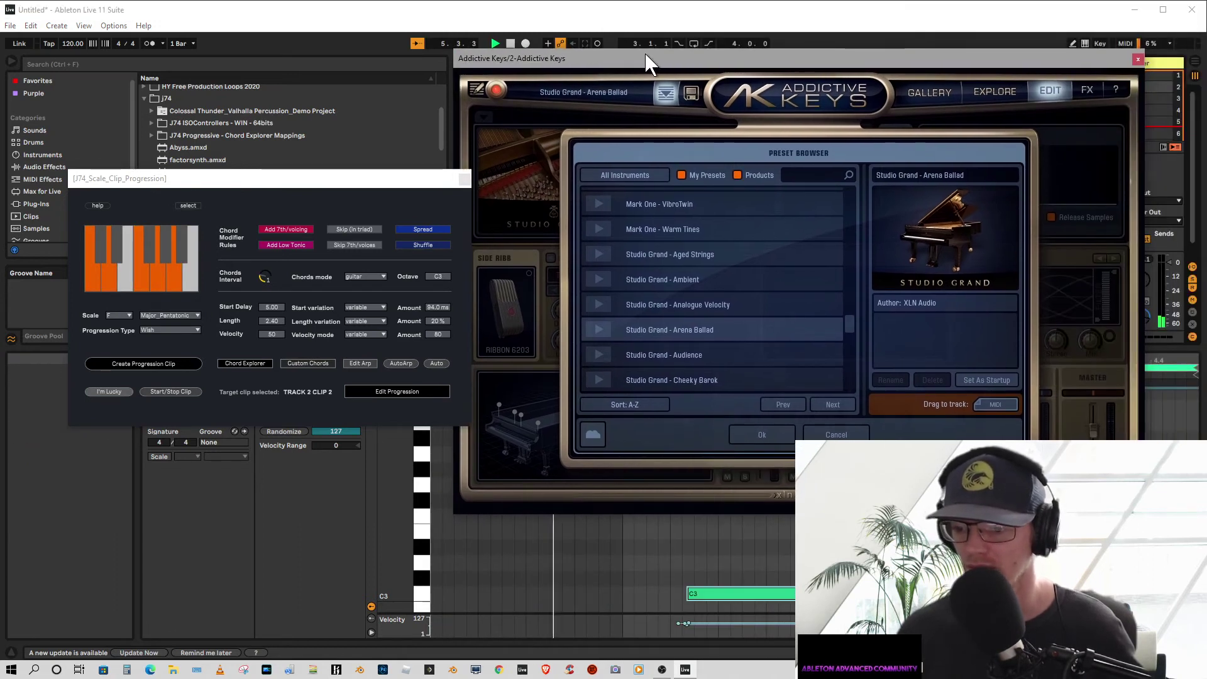
left_click(598, 354)
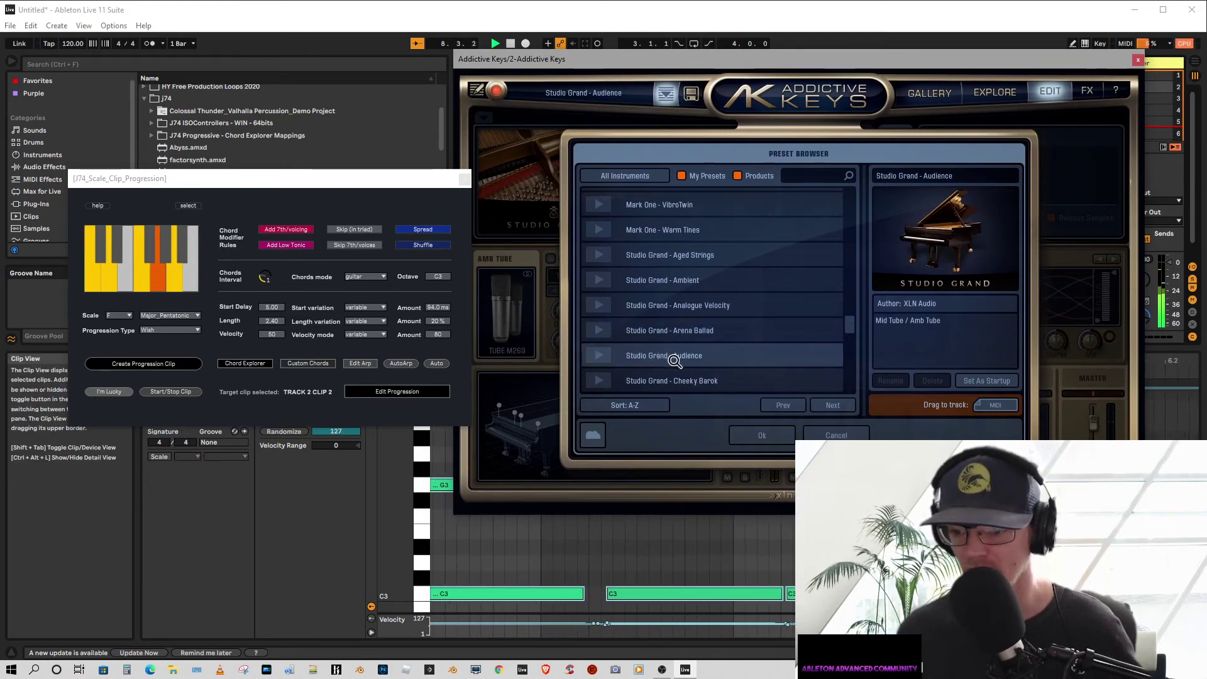
left_click(669, 383)
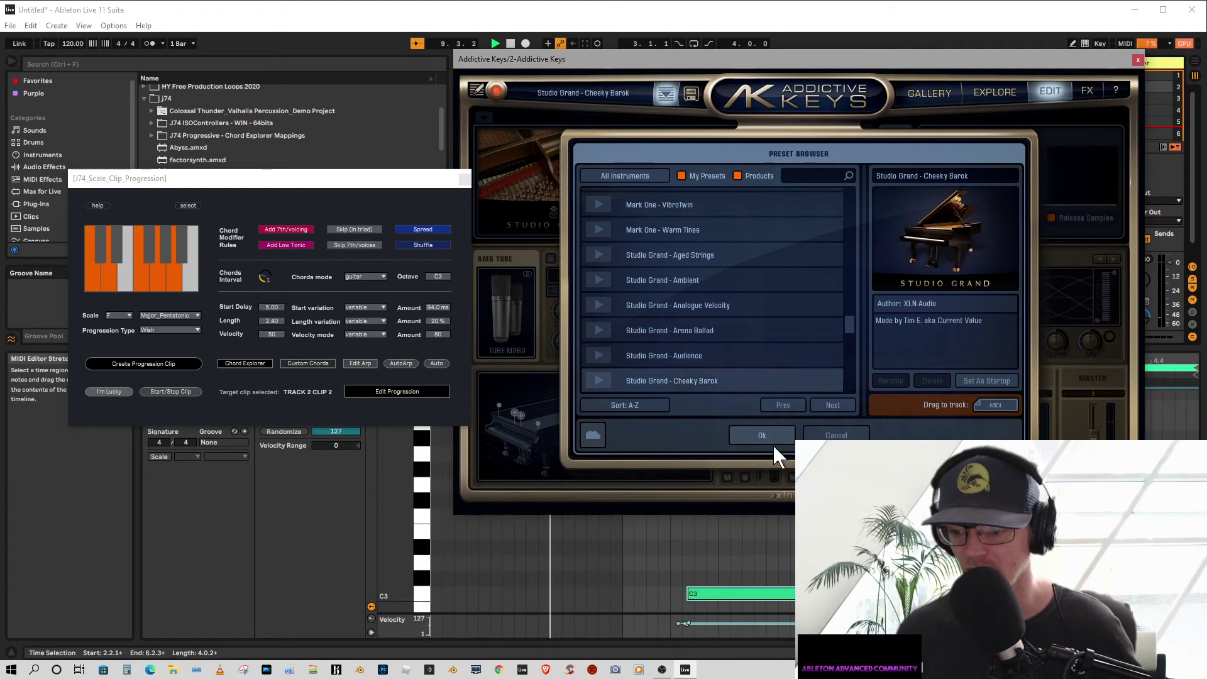
left_click(766, 435)
- Browse the Studio Grand presets in Addictive Keys and load Studio Grand - Mono Compressed
mouse_move(766, 62)
left_mouse_down()
mouse_move(202, 76)
mouse_move(531, 74)
mouse_move(695, 90)
mouse_move(763, 80)
left_mouse_up()
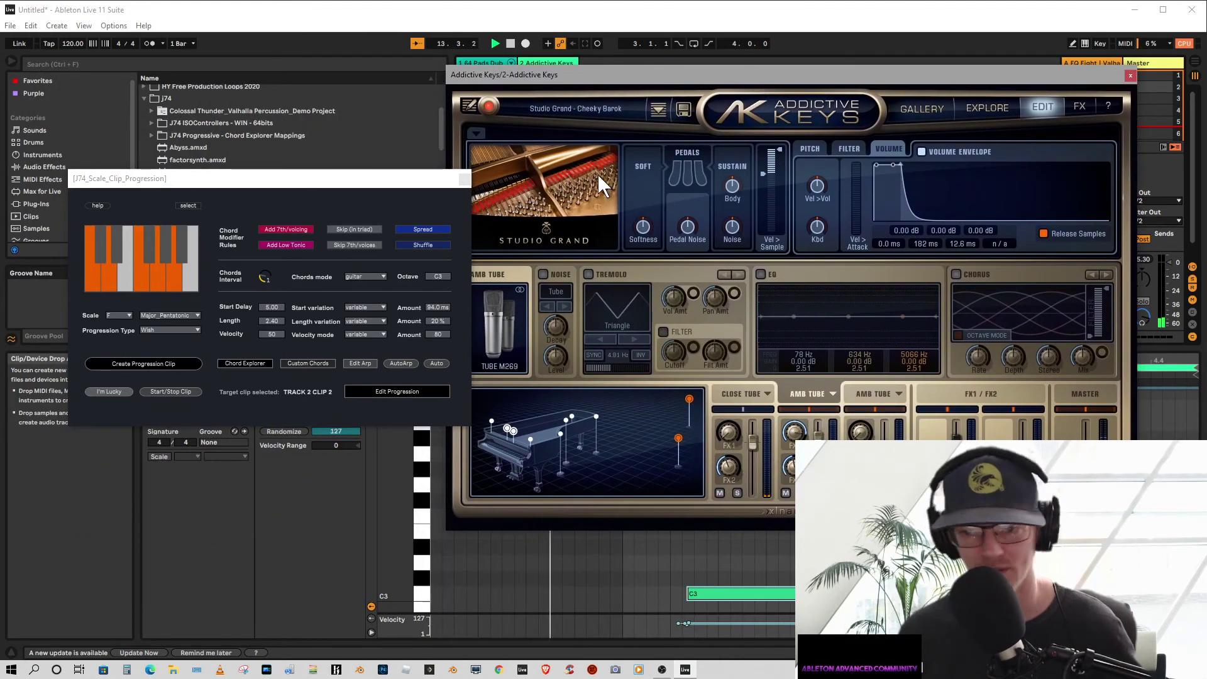
left_click(563, 109)
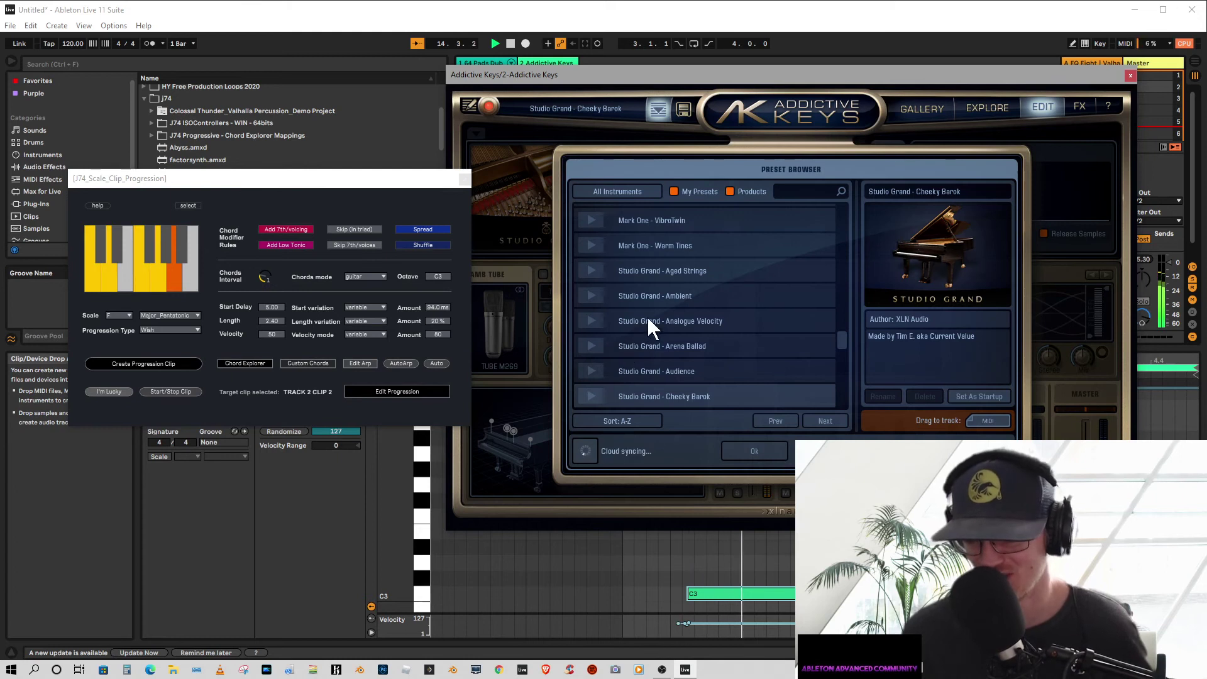
scroll(647, 315, "down", 3)
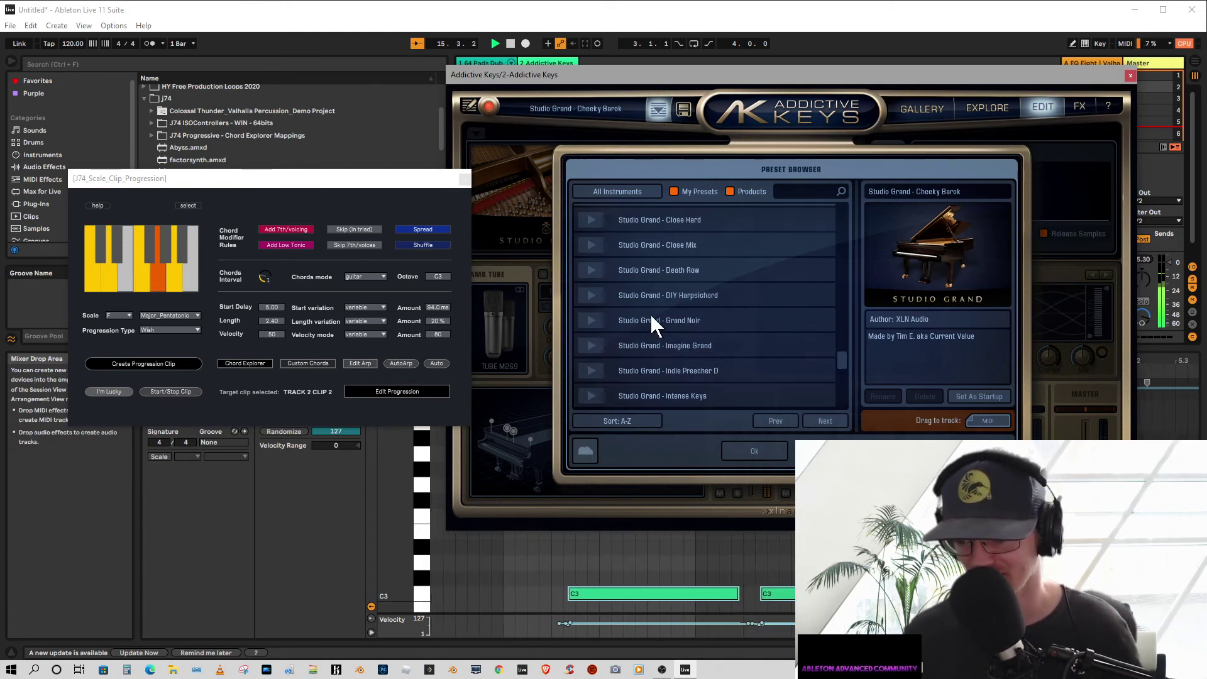
scroll(650, 314, "down", 3)
left_click(648, 344)
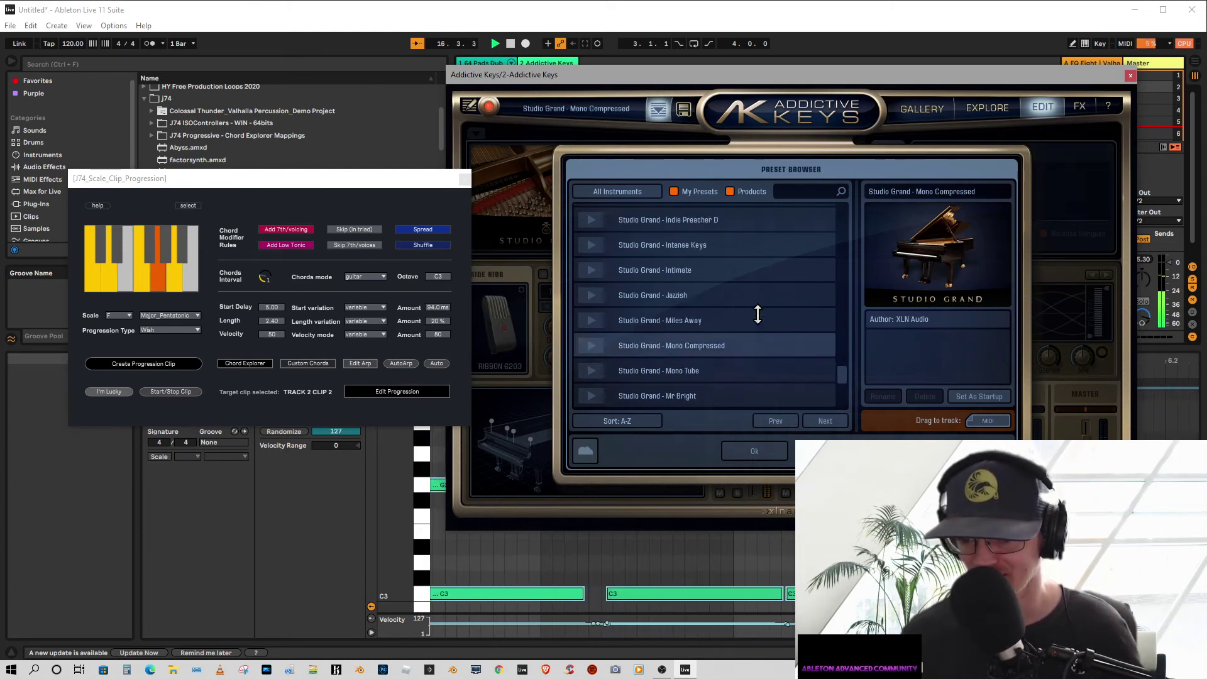
- Generate an I'm Lucky F Major_Pentatonic progression clip in the Addictive Keys track's third slot and launch it
left_click_drag(798, 67, 1027, 51)
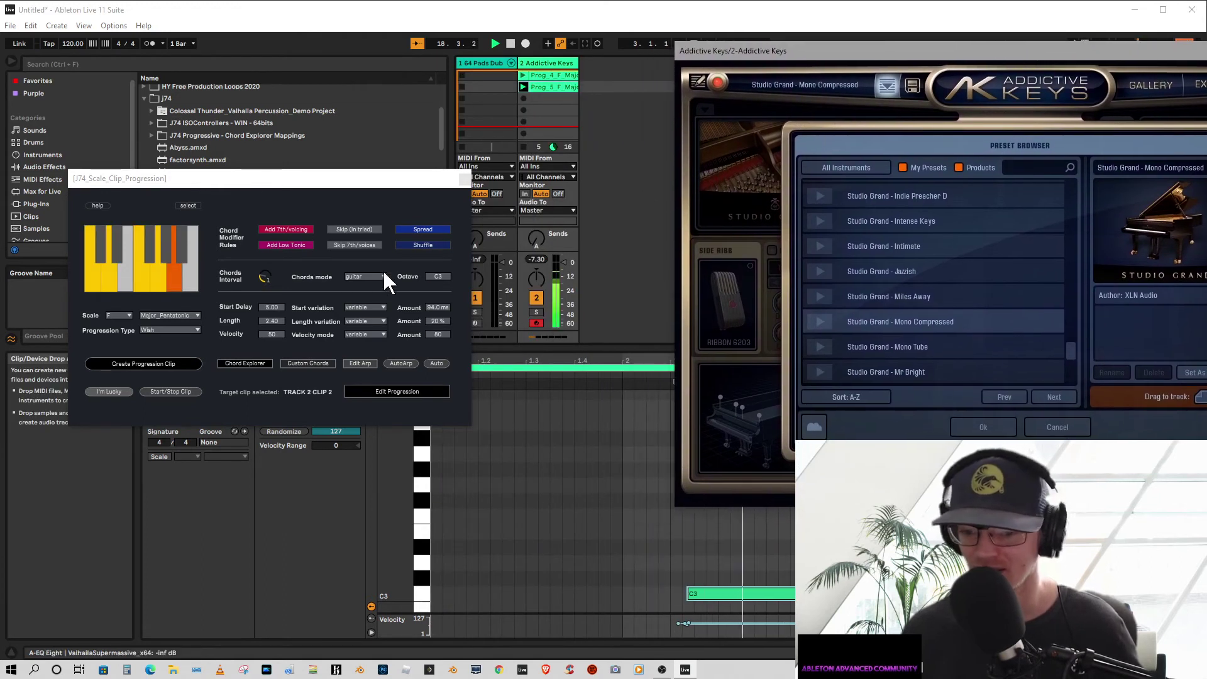
left_click(547, 98)
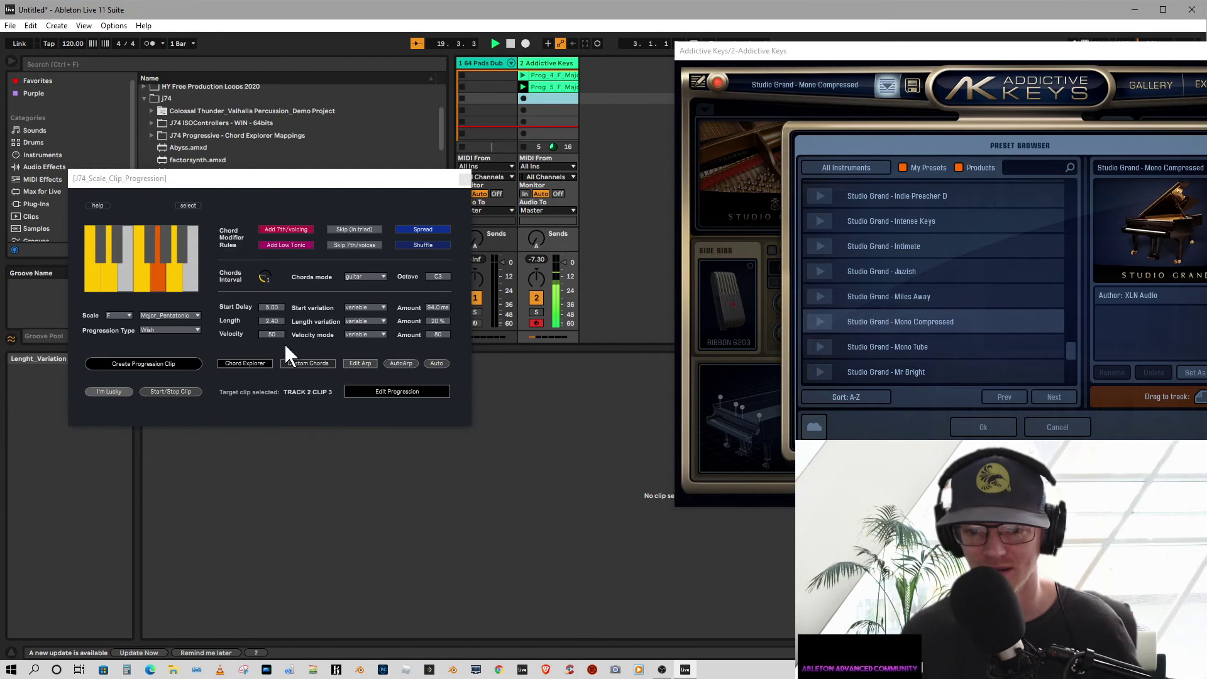
left_click(103, 387)
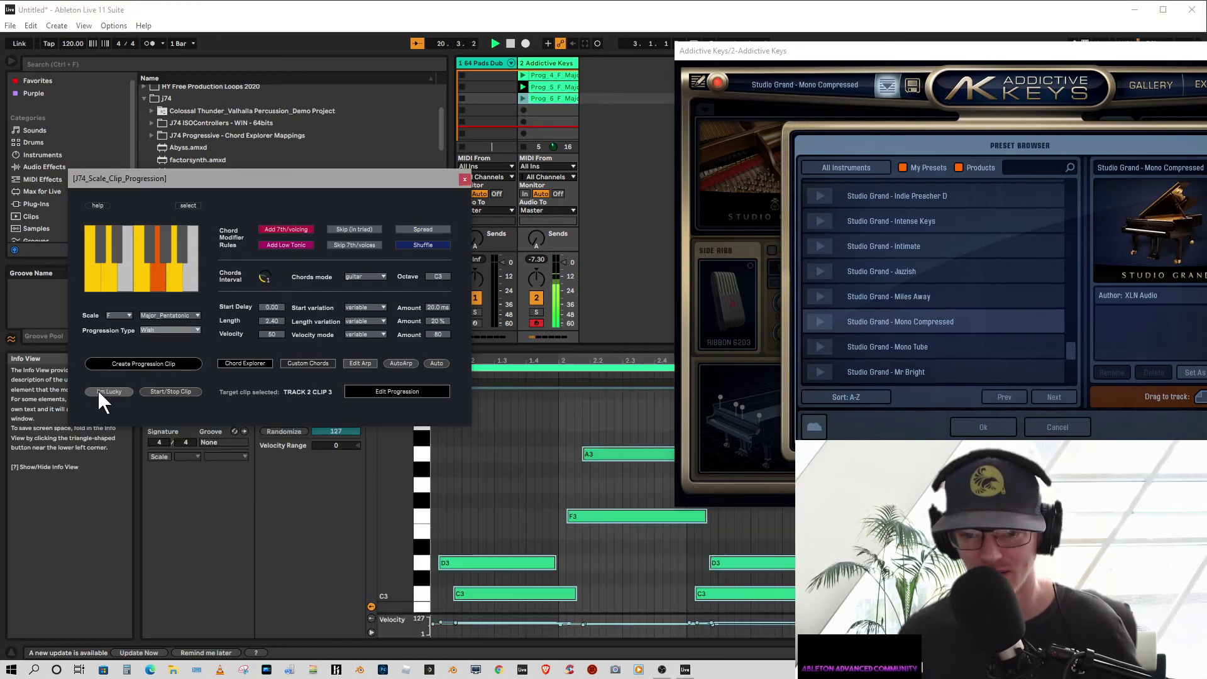
left_click(520, 98)
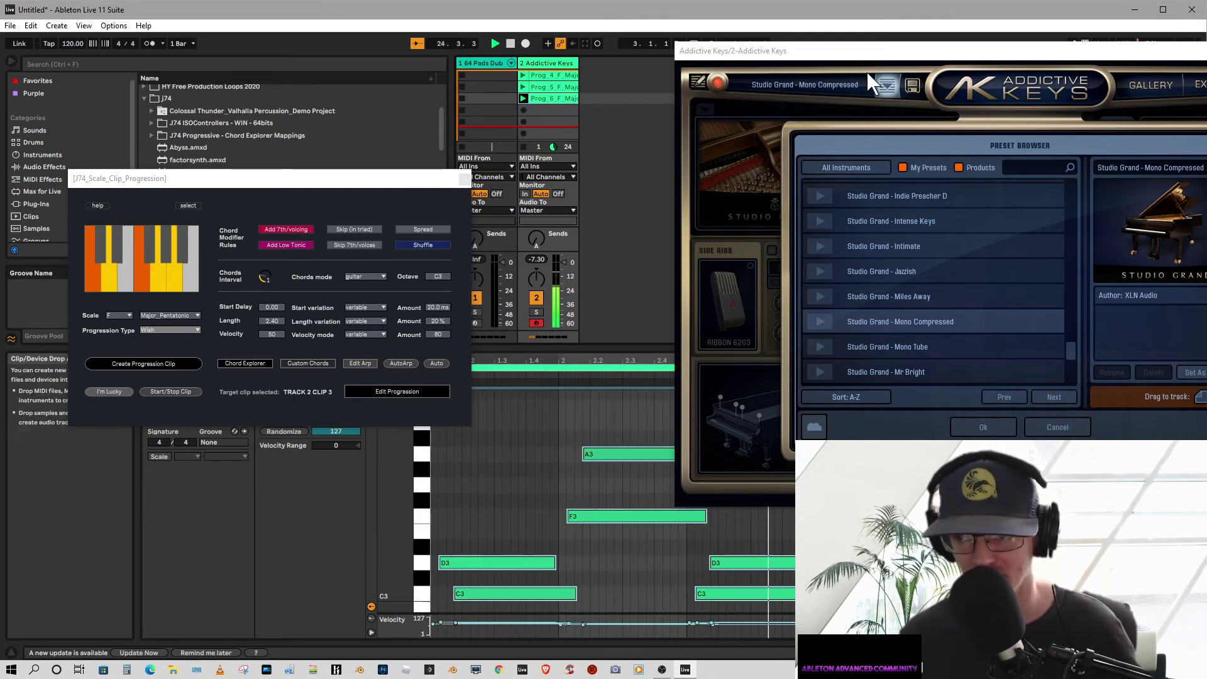
- Audition the Studio Grand - Mono Tube preset, then load Studio Grand - Mr Bright in Addictive Keys
left_click_drag(907, 59, 688, 90)
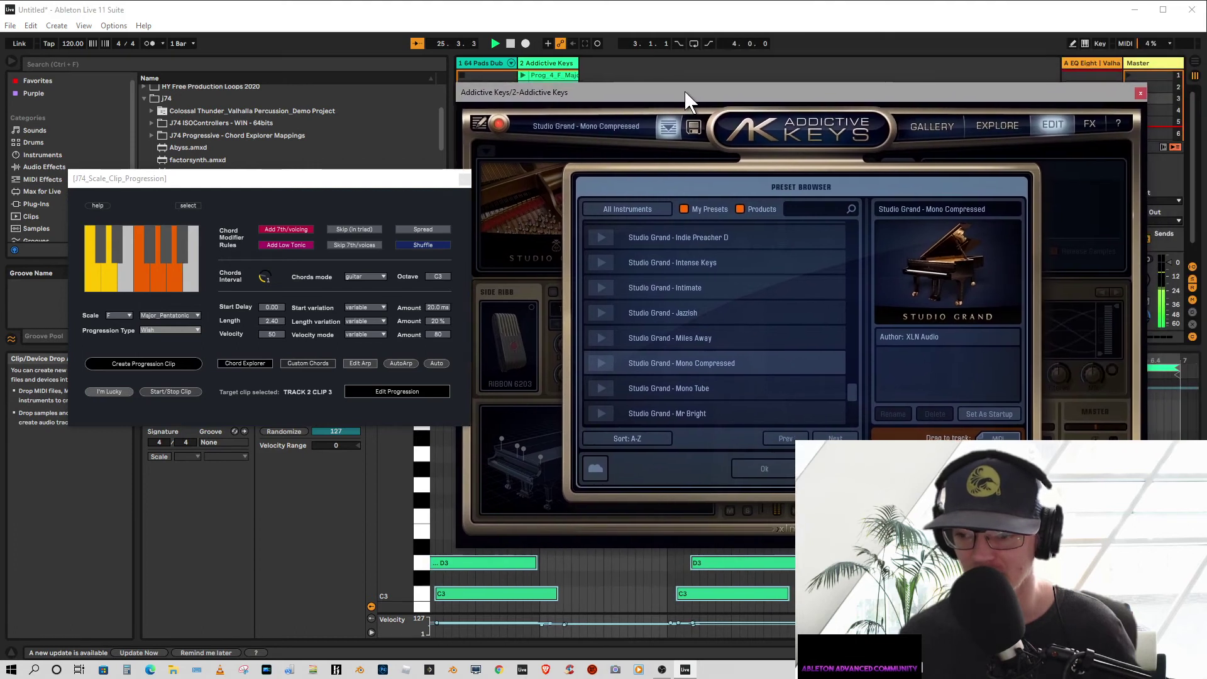
left_click(674, 391)
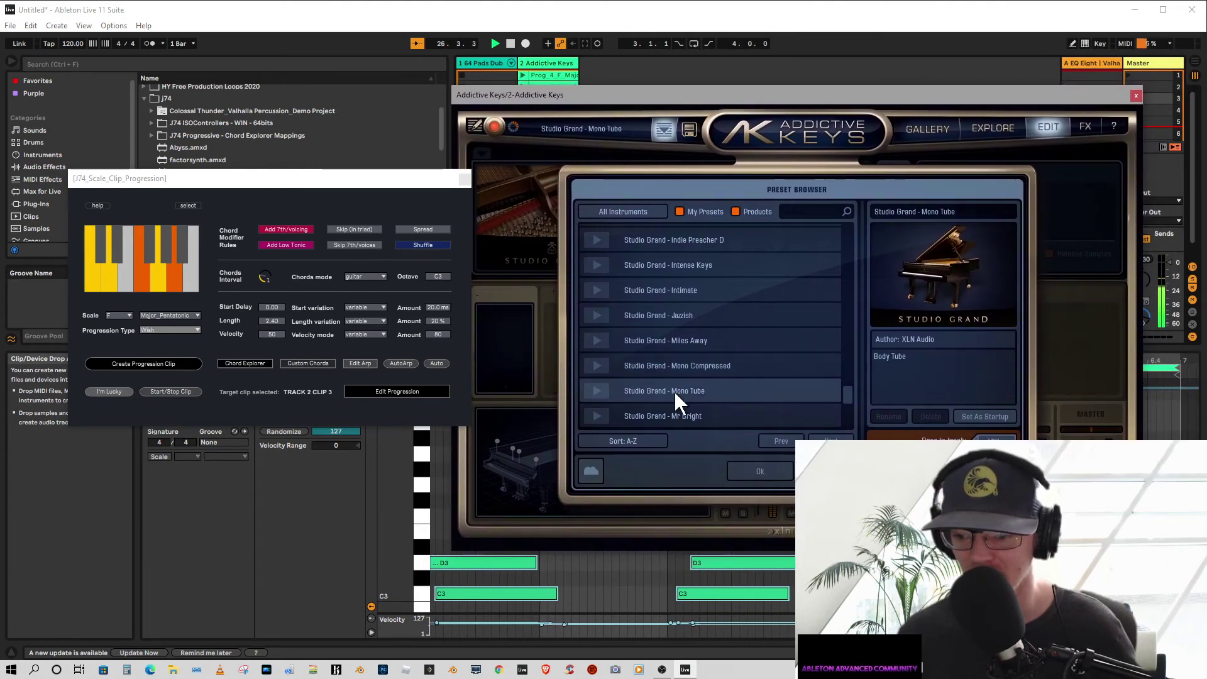
scroll(710, 385, "down", 1)
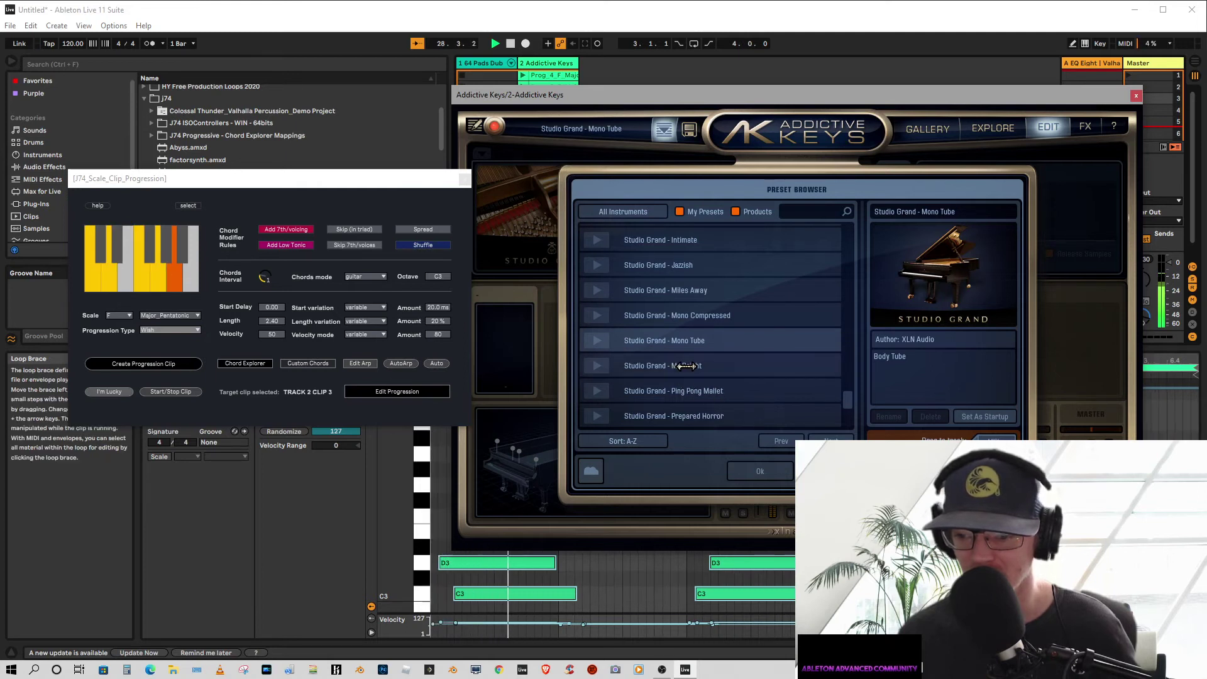
left_click(685, 366)
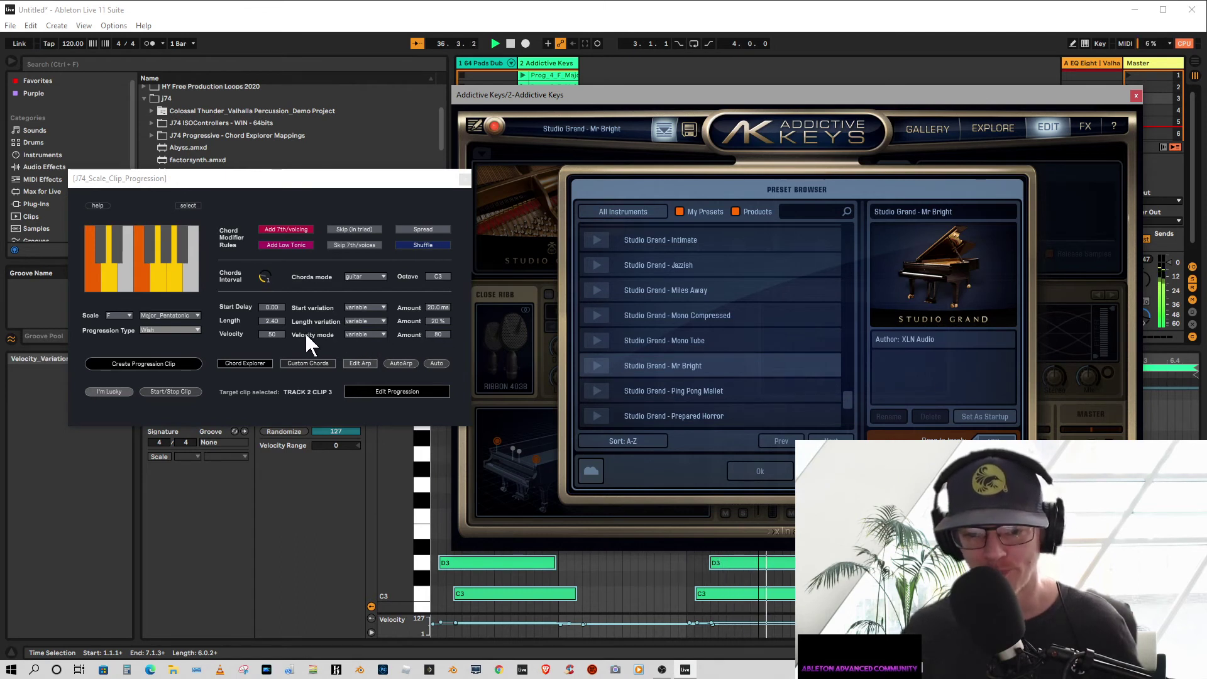
- Set the progression's velocity to 77, with variable velocity mode and an amount of 108
left_click(272, 332)
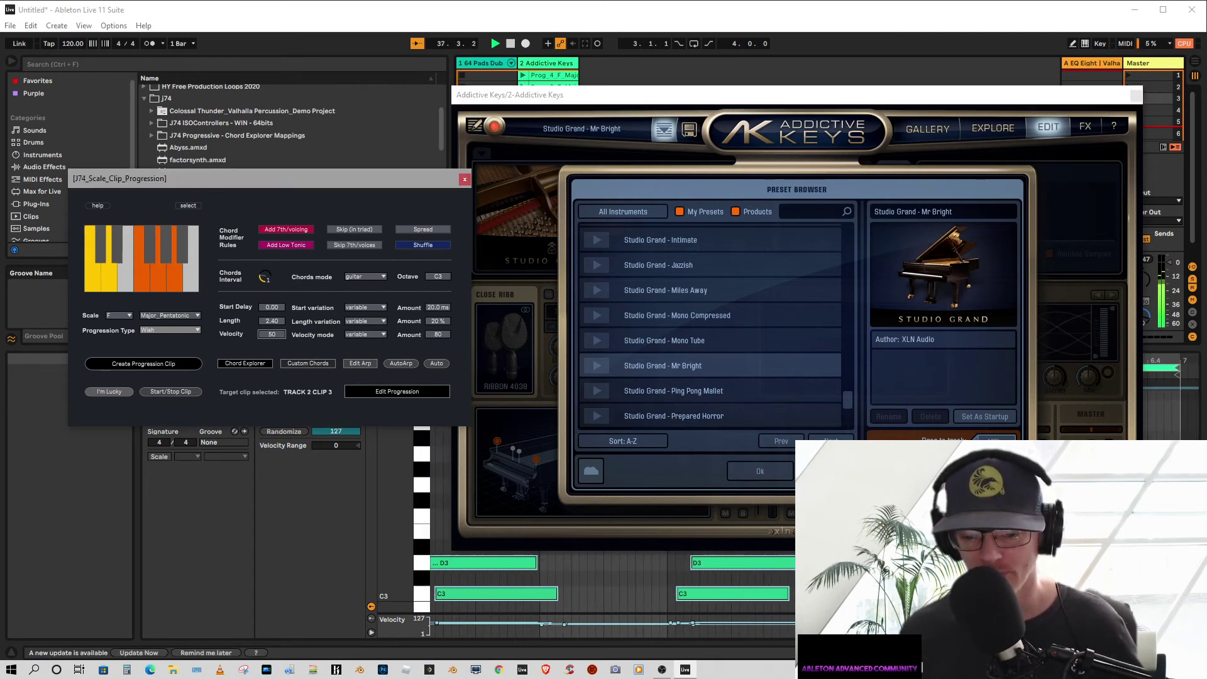
left_click_drag(271, 334, 300, 333)
left_click(380, 334)
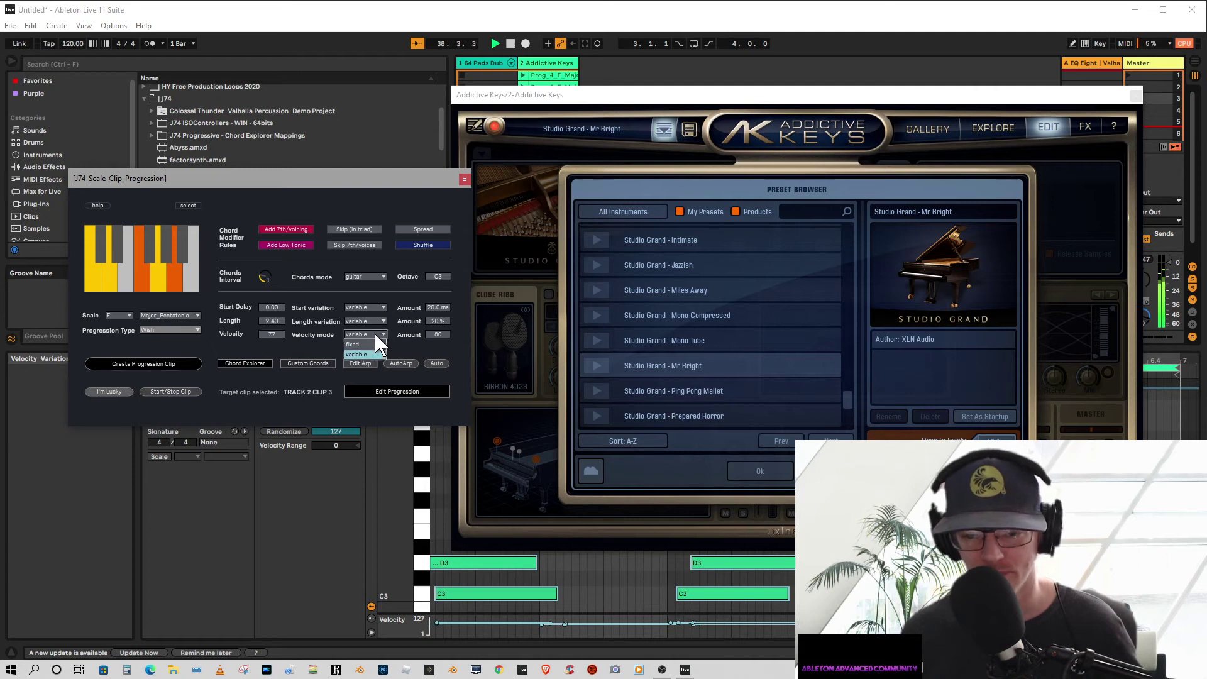
left_click(356, 354)
left_click_drag(442, 334, 443, 318)
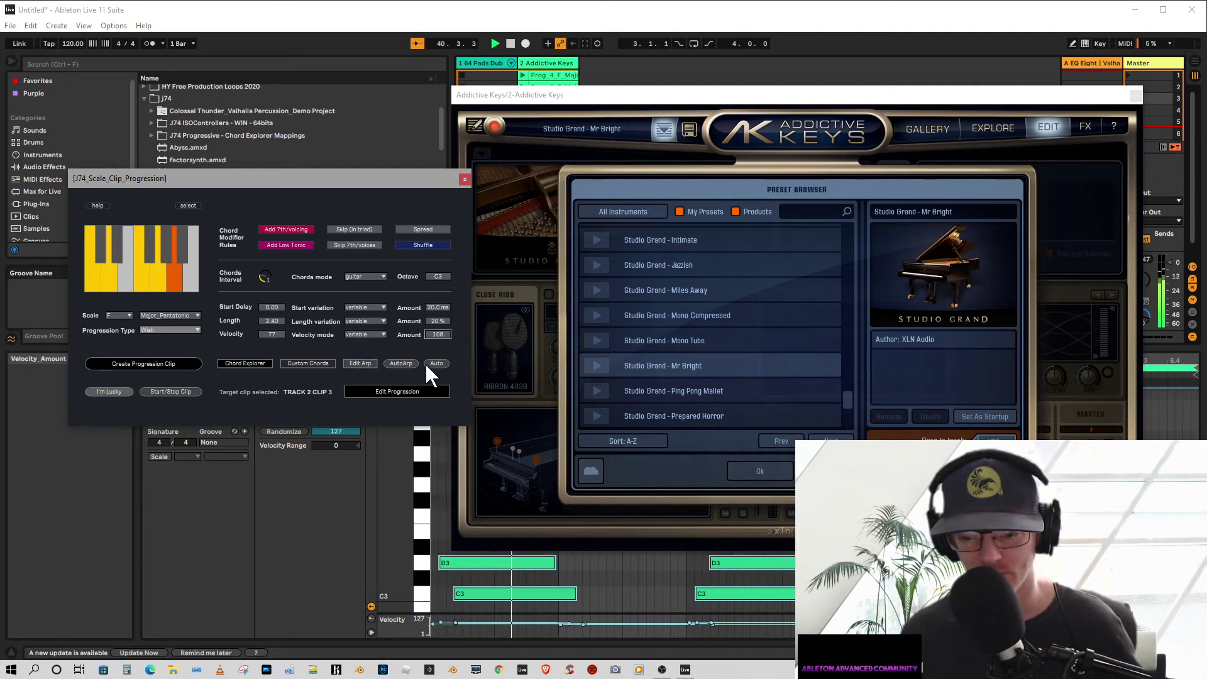
- Regenerate the progression clip in the Addictive Keys track's third slot with the new velocity settings and launch it
left_click_drag(644, 98, 797, 232)
left_click(546, 98)
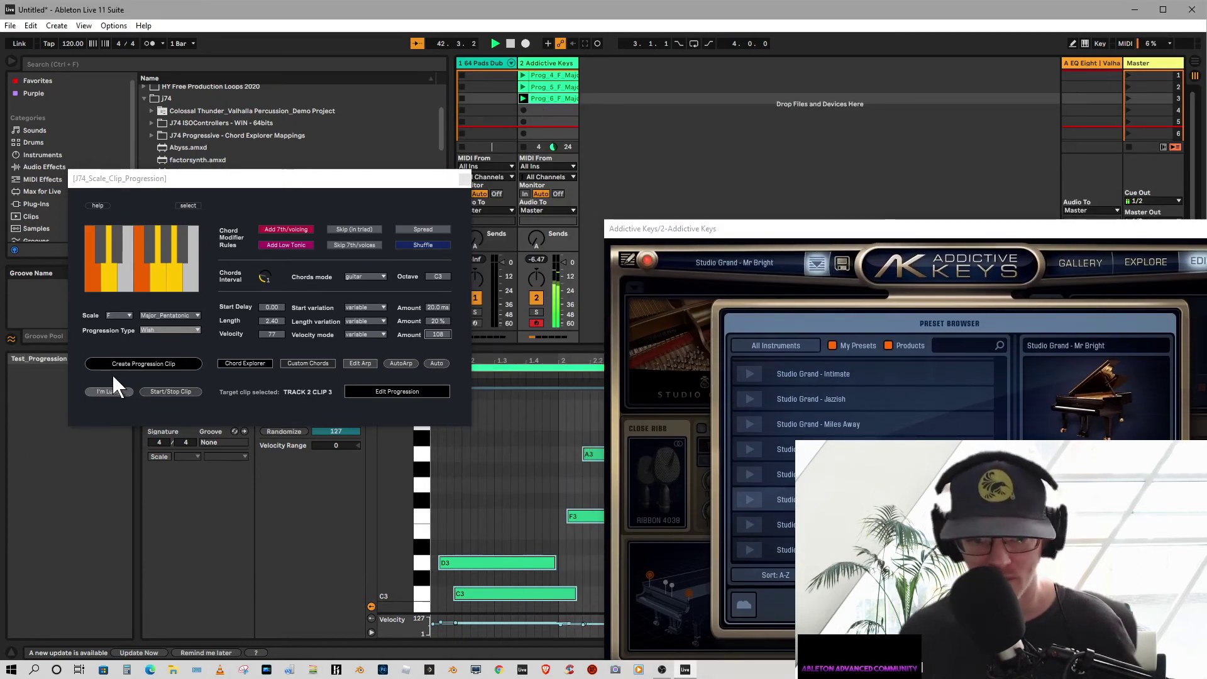
left_click(133, 363)
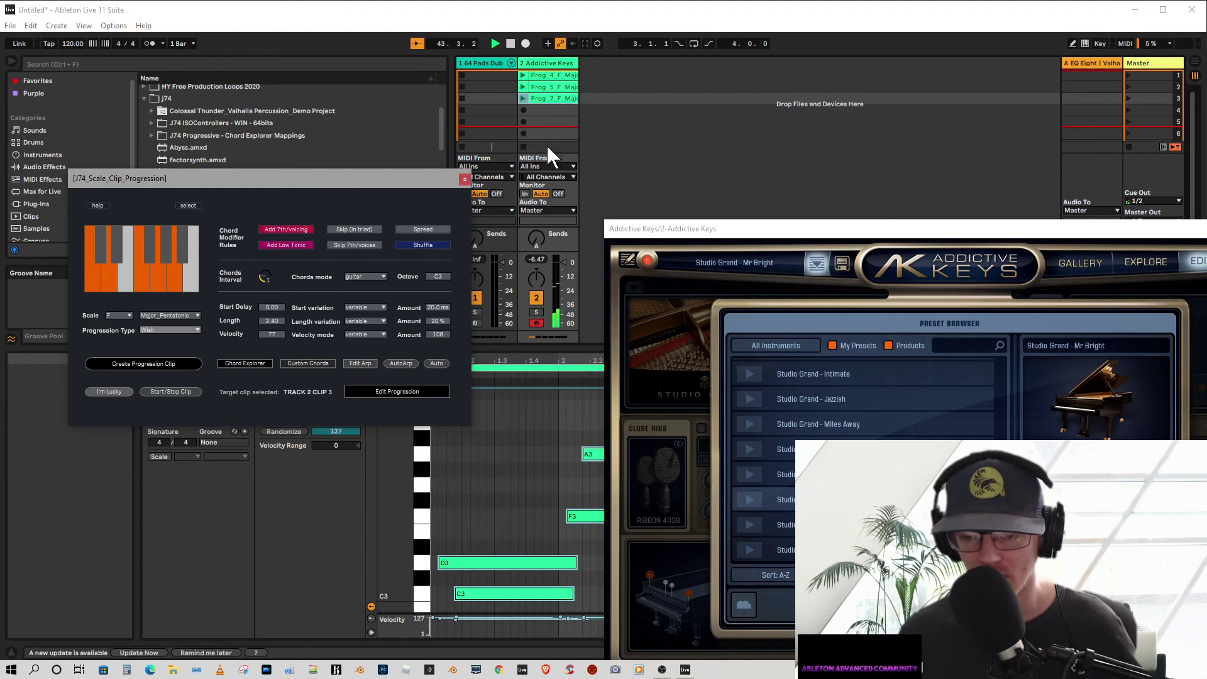
left_click(523, 98)
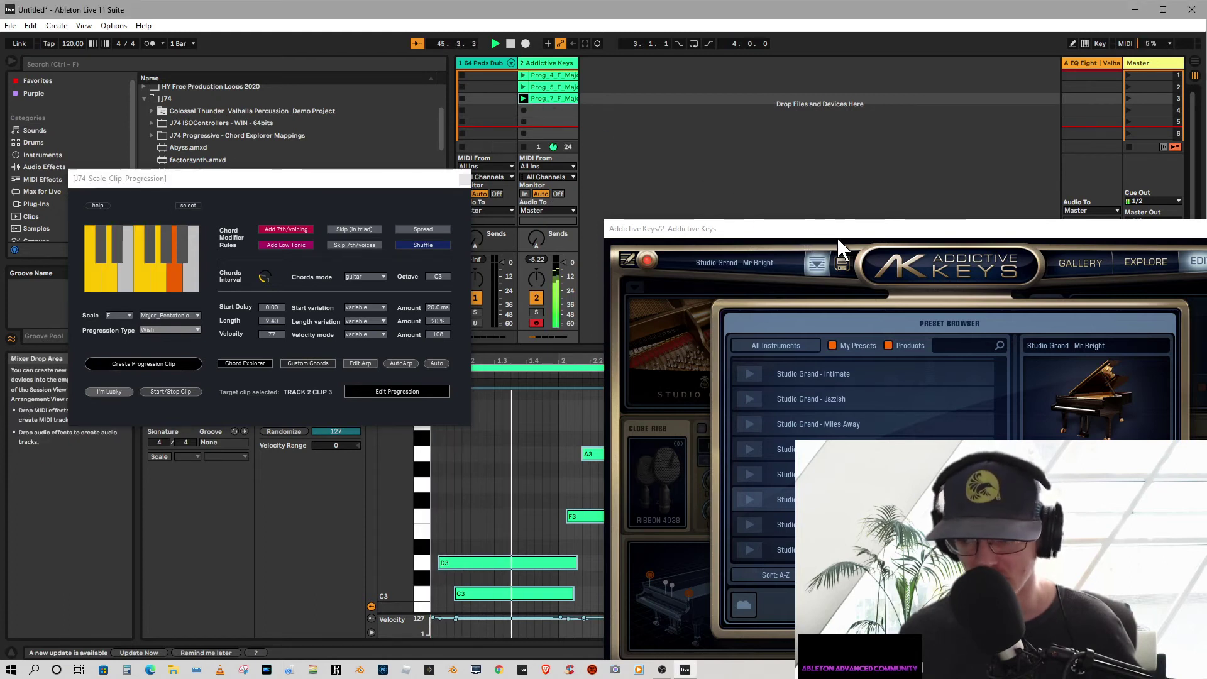
- Load the Studio Grand - Ping Pong Mallet preset and move the Addictive Keys window off the clip slots
left_click_drag(887, 234, 818, 97)
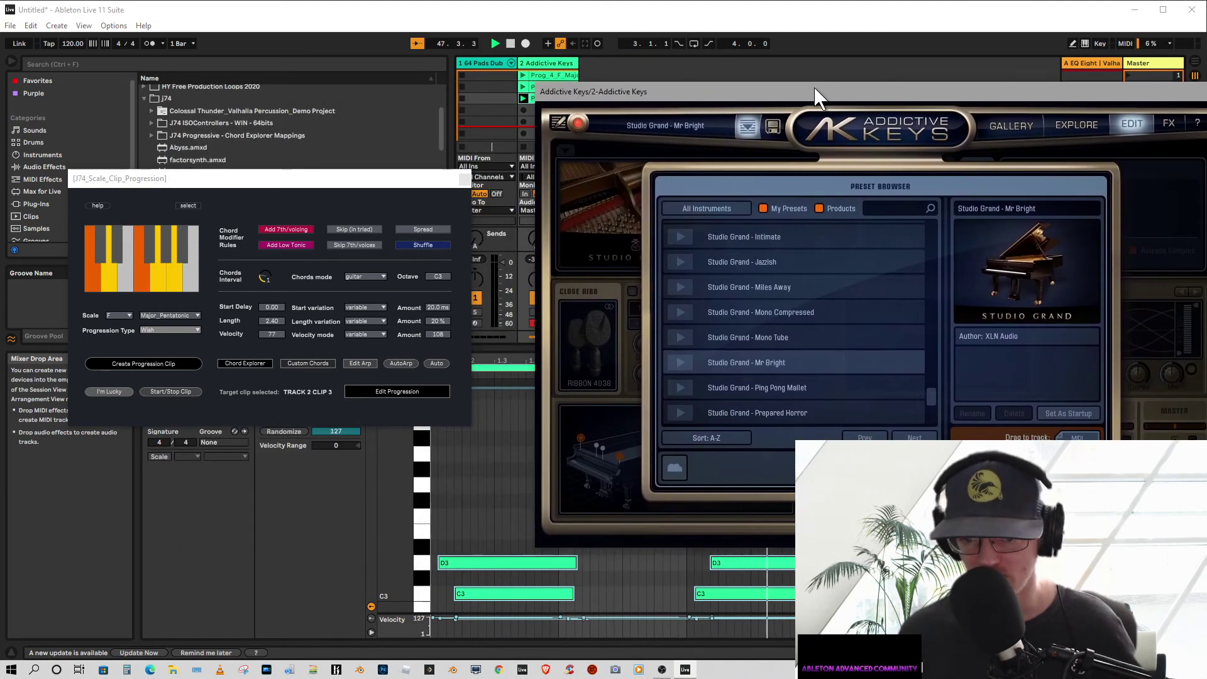
left_click(781, 388)
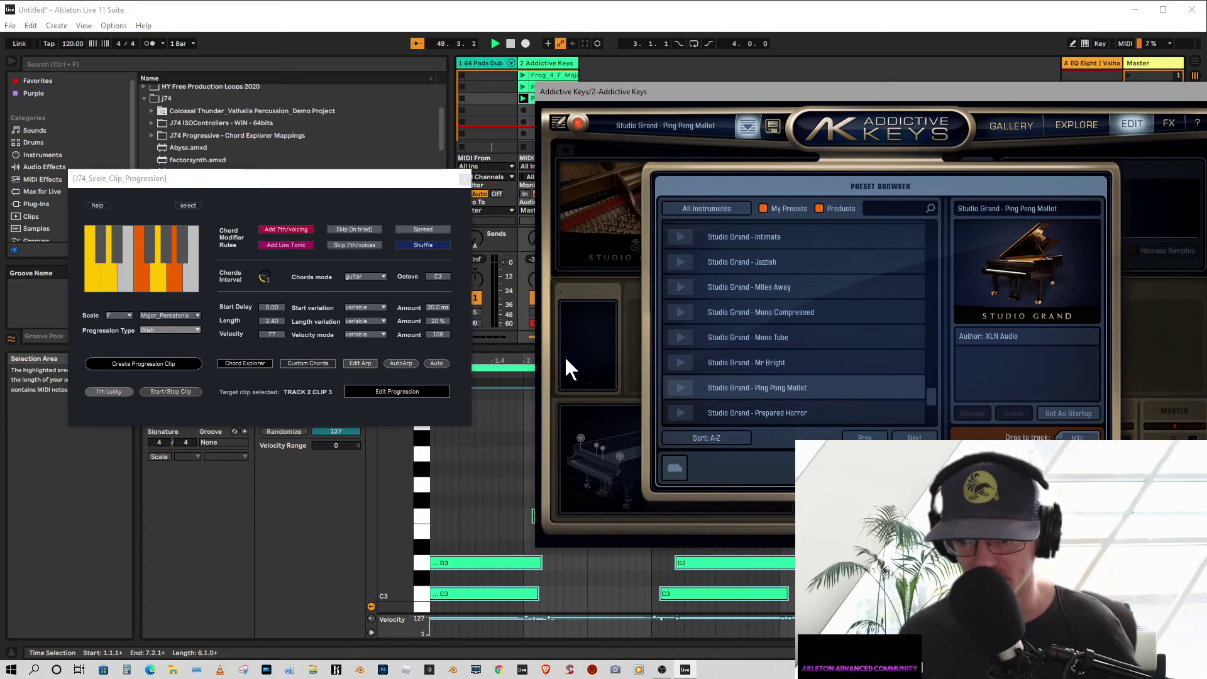
left_click_drag(724, 91, 967, 208)
- Target the Addictive Keys track's fourth slot and set the scale to Eb Spanish with progression type Dreamy1
left_click(548, 110)
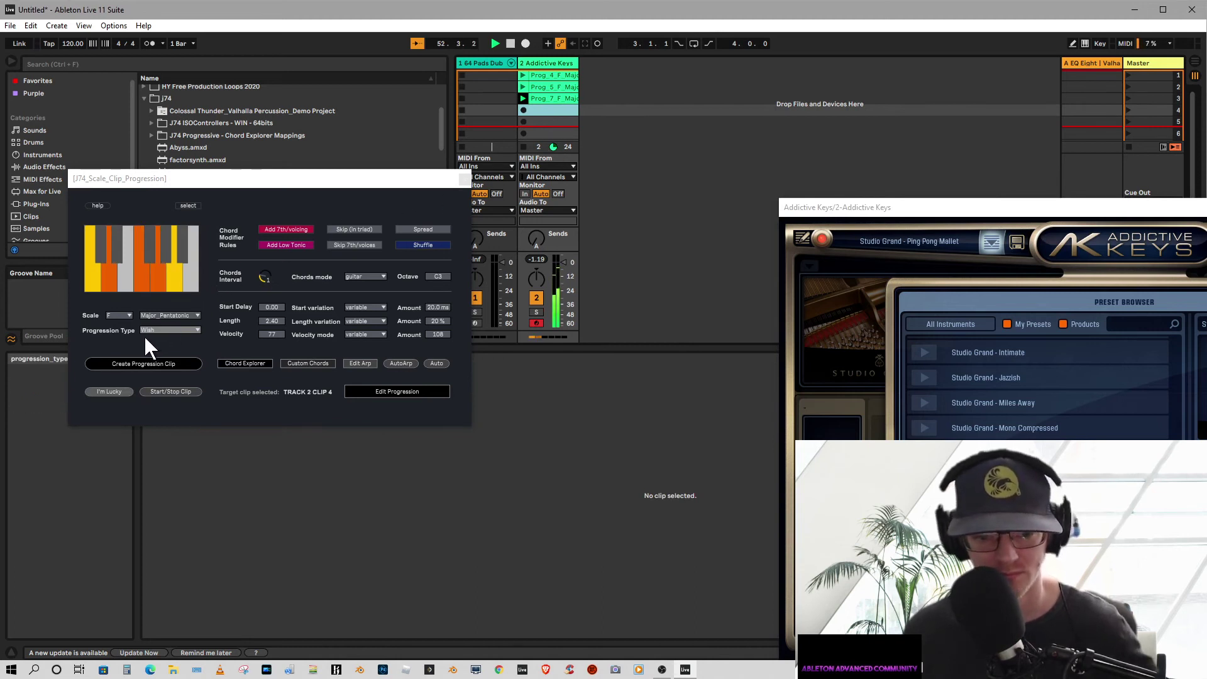
left_click(118, 316)
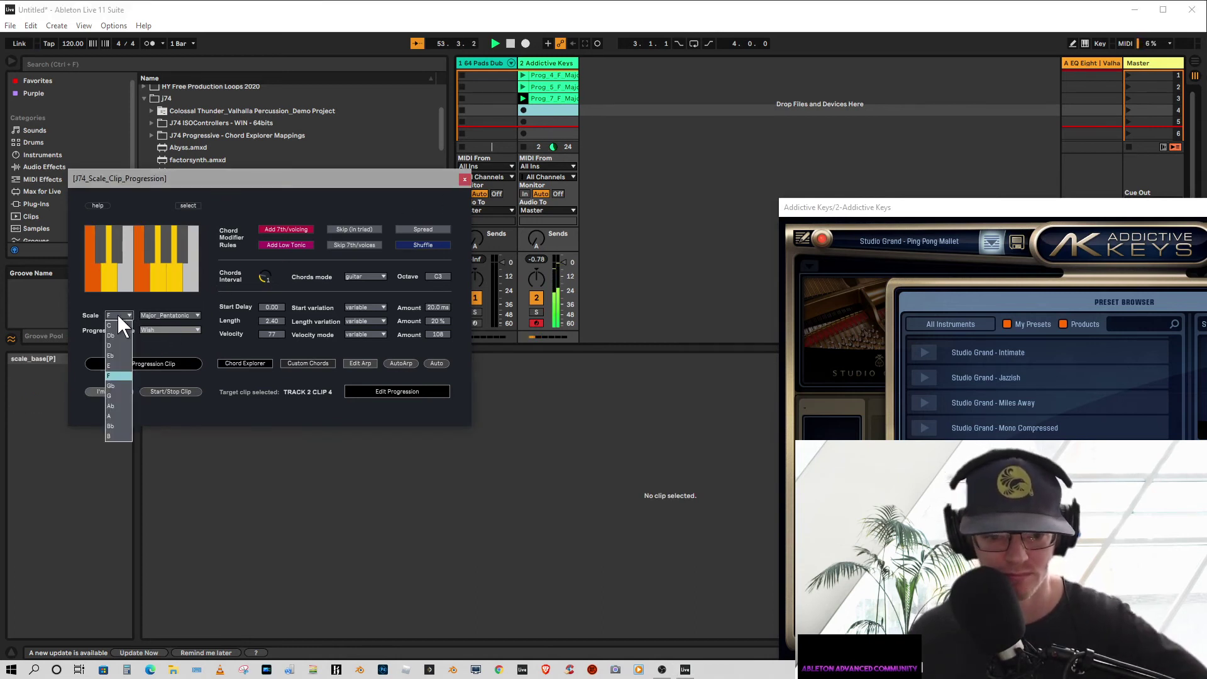
left_click(111, 355)
left_click(172, 315)
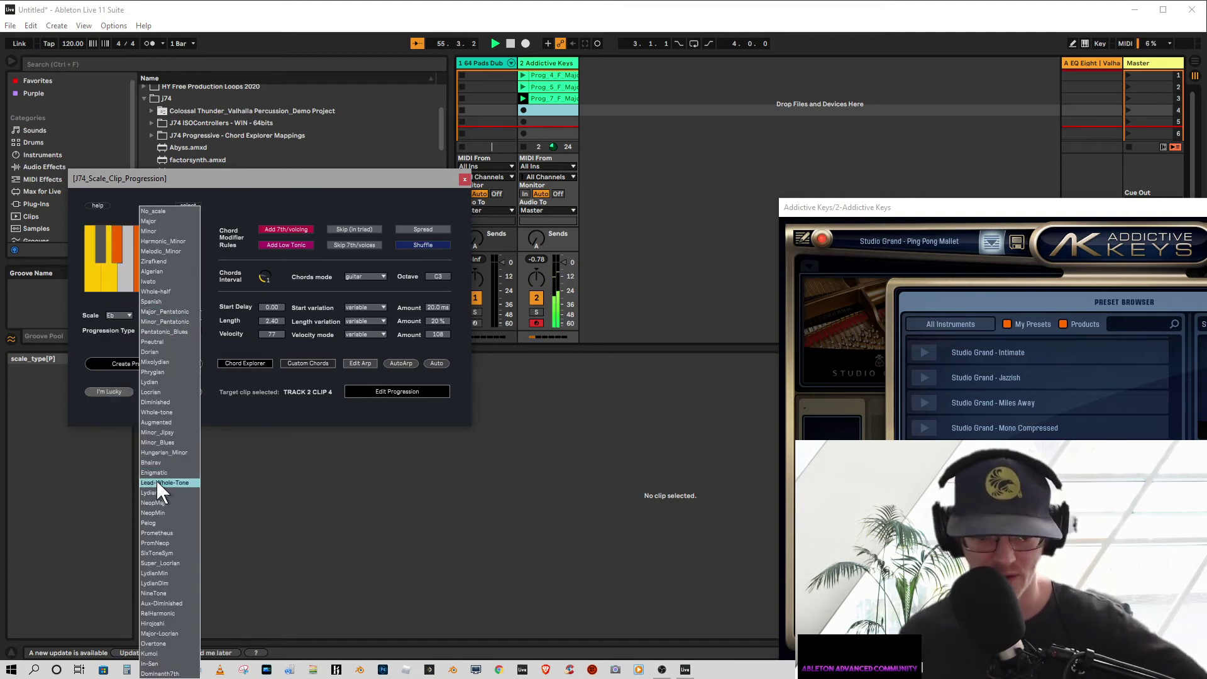
left_click(157, 482)
left_click(160, 331)
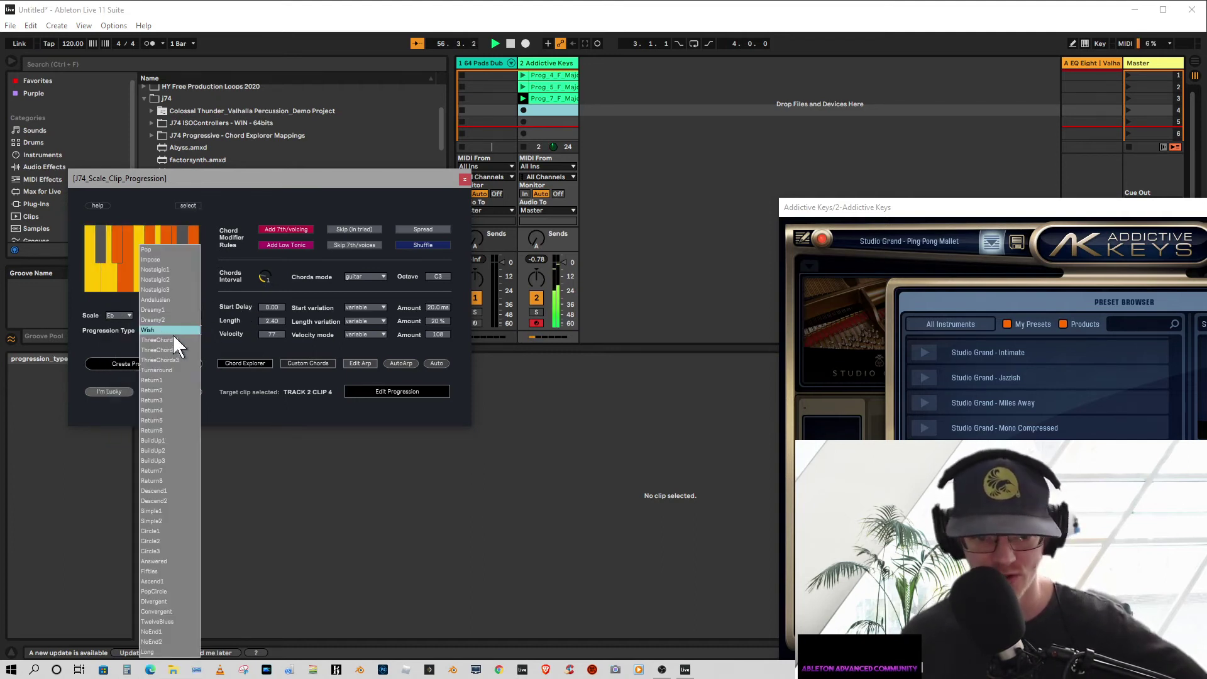
left_click(154, 311)
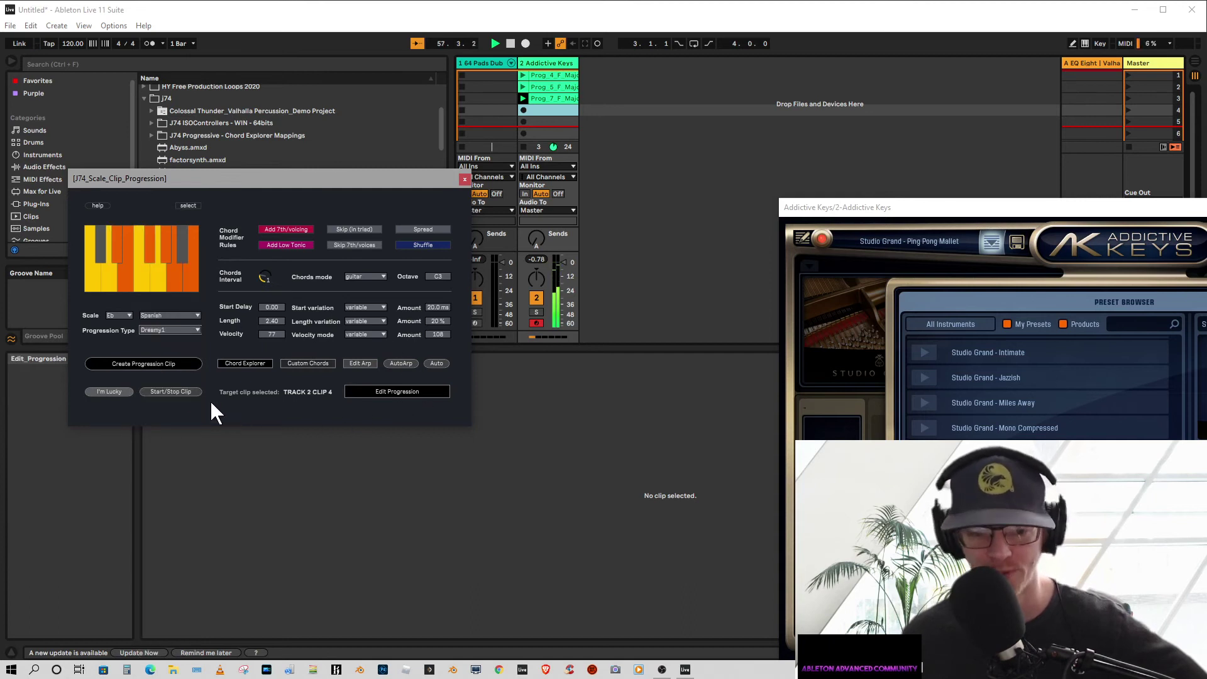
- With the fourth slot targeted, enable all six chord modifier rules, including both Skip rules and Spread, and set the chords mode to arp_down
left_click(544, 100)
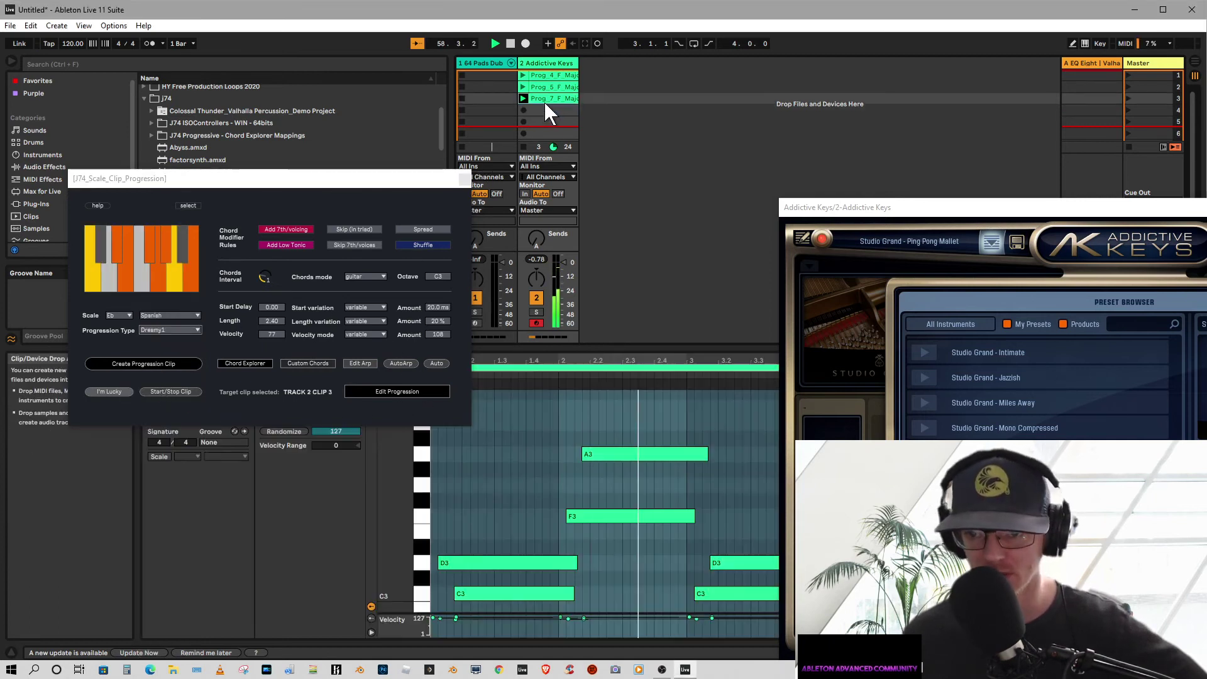
left_click(550, 111)
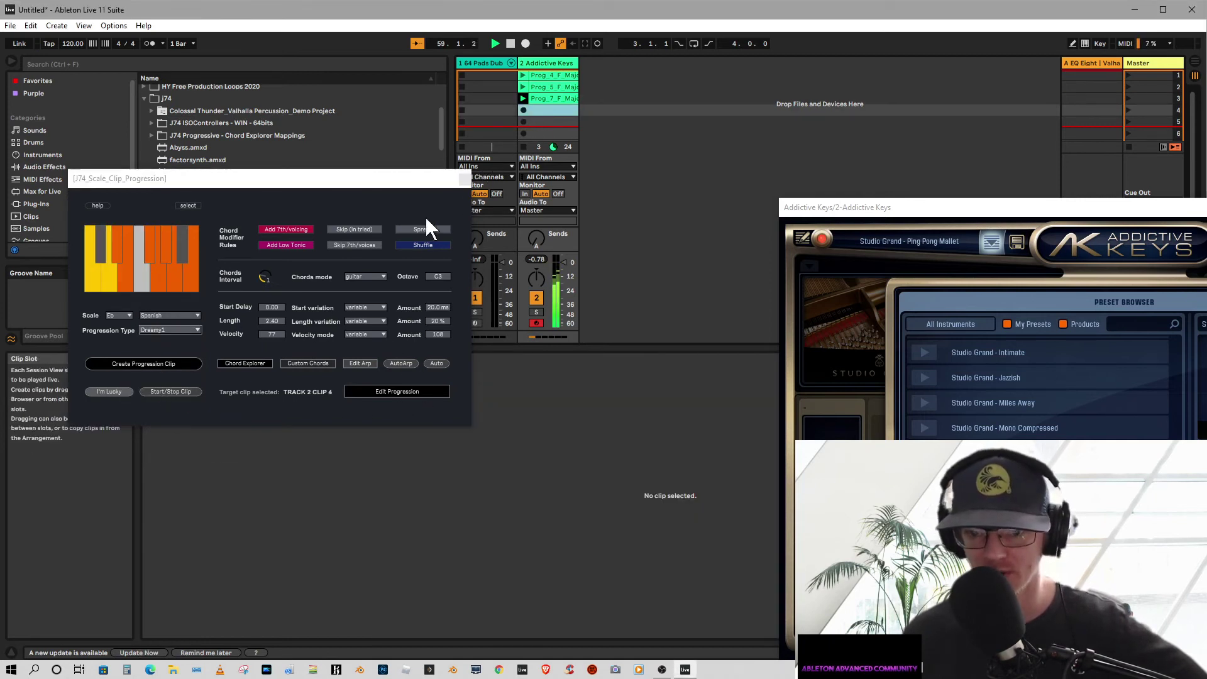
left_click(352, 244)
left_click(297, 242)
left_click(292, 228)
left_click(359, 228)
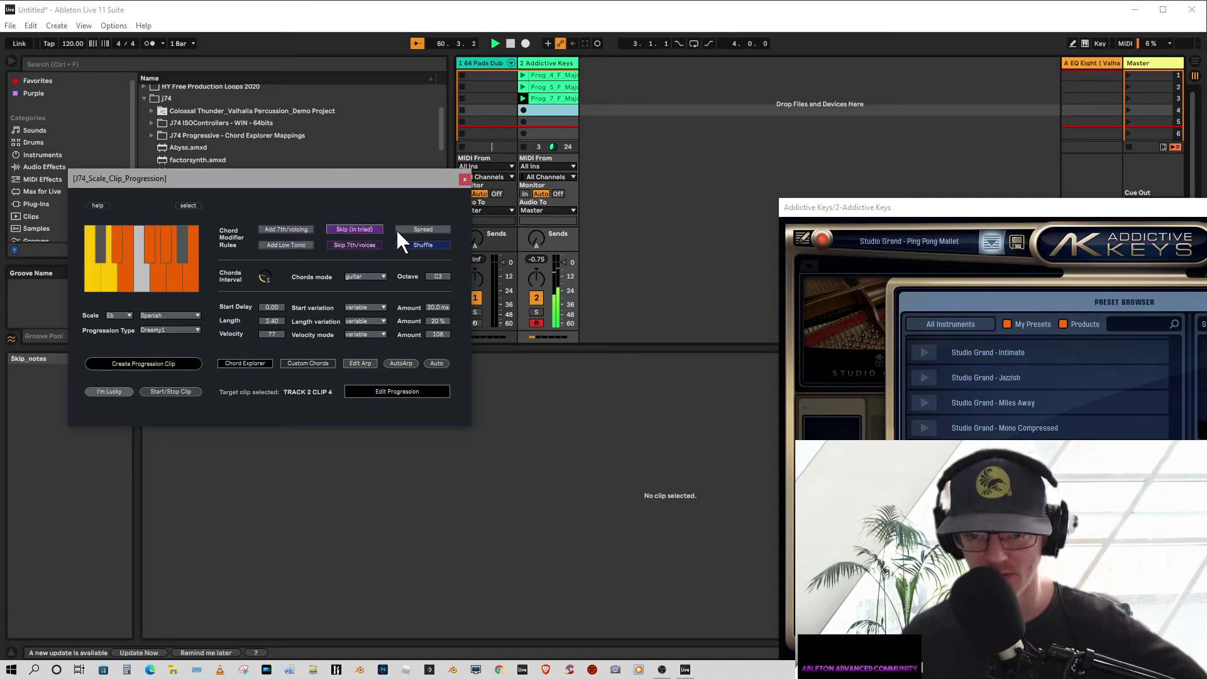
left_click(432, 228)
left_click(380, 277)
left_click(366, 296)
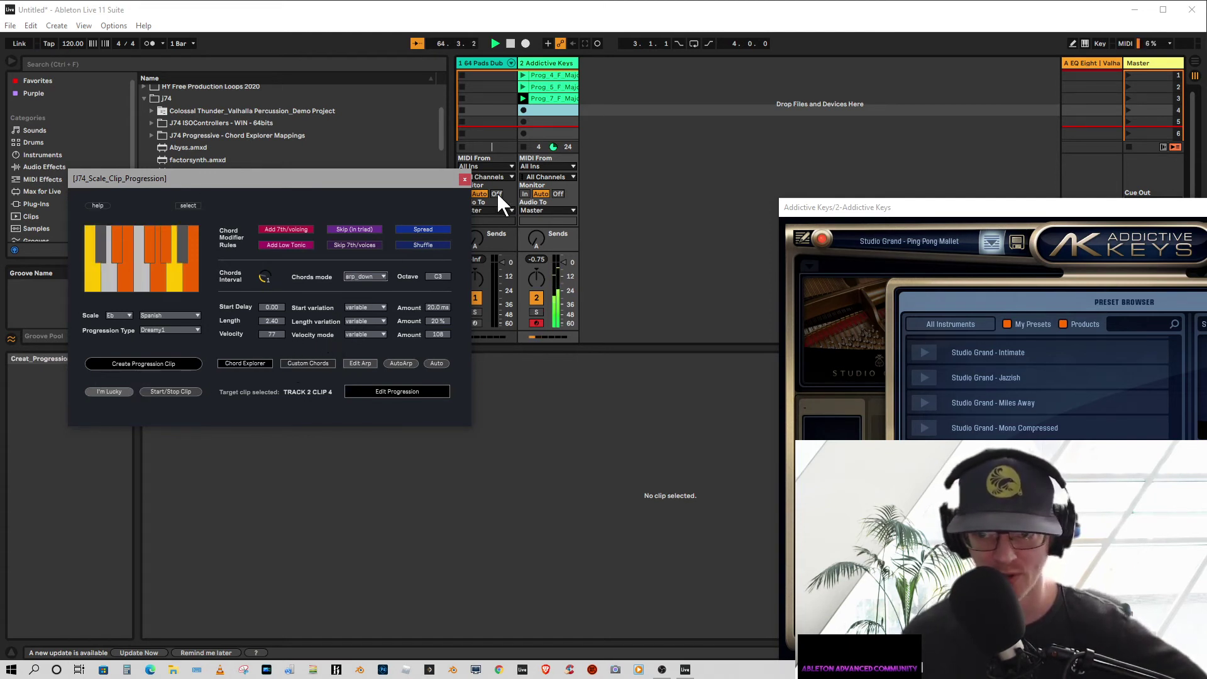
- Create the Eb Spanish progression clip in the Addictive Keys track's fourth slot, stop playback and launch the new clip
left_click(535, 112)
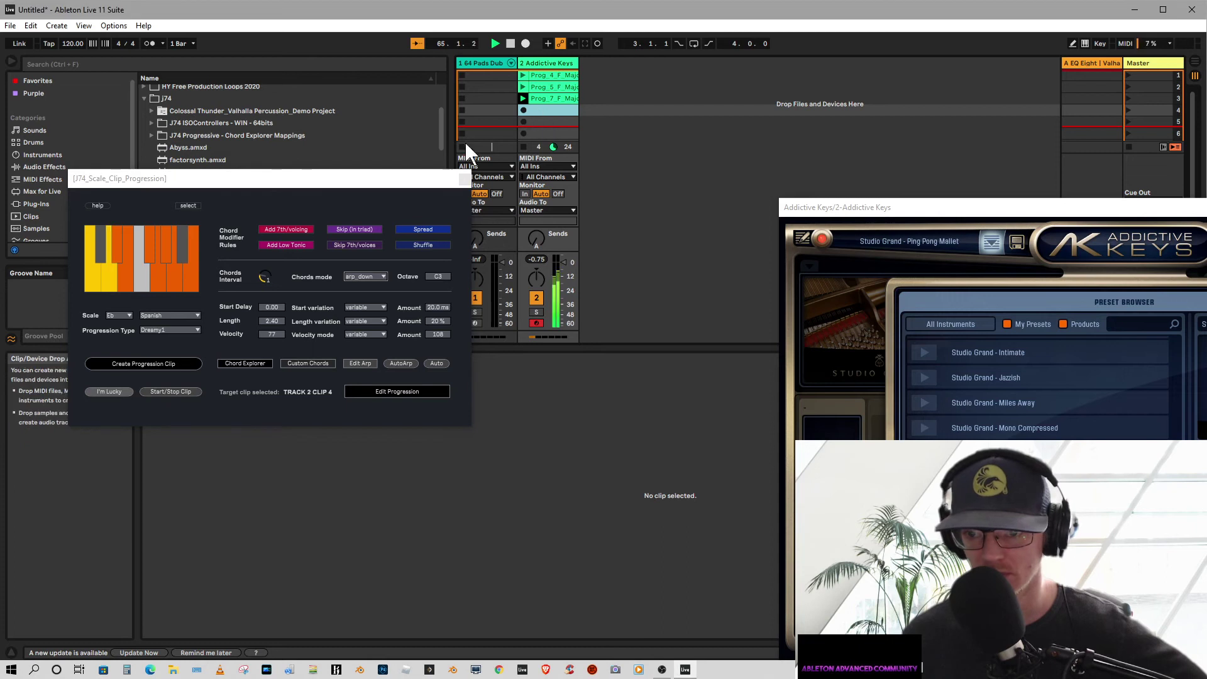
left_click(113, 364)
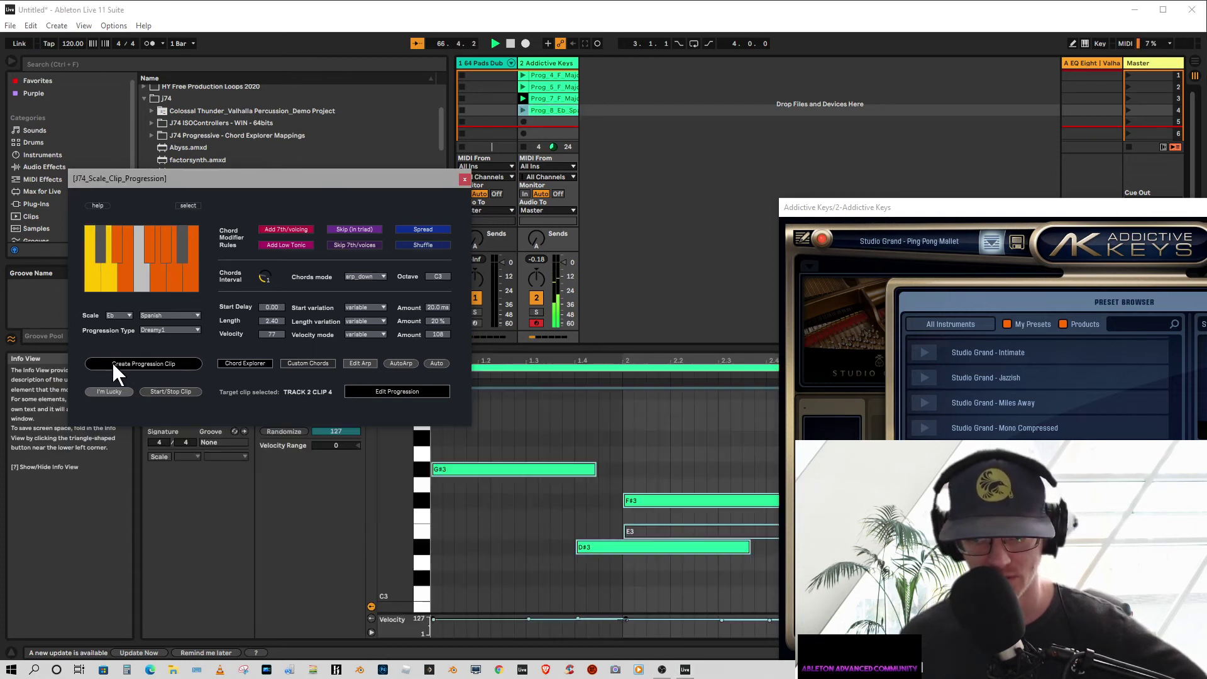
left_click(509, 42)
left_click(510, 40)
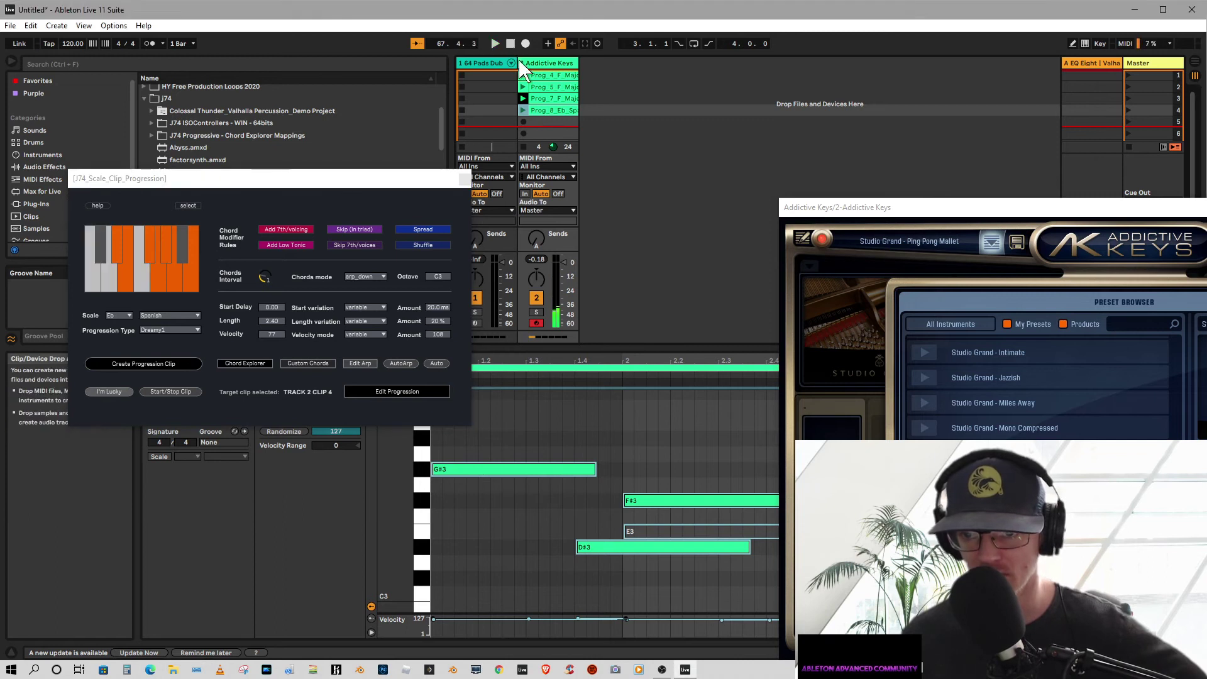
left_click(539, 111)
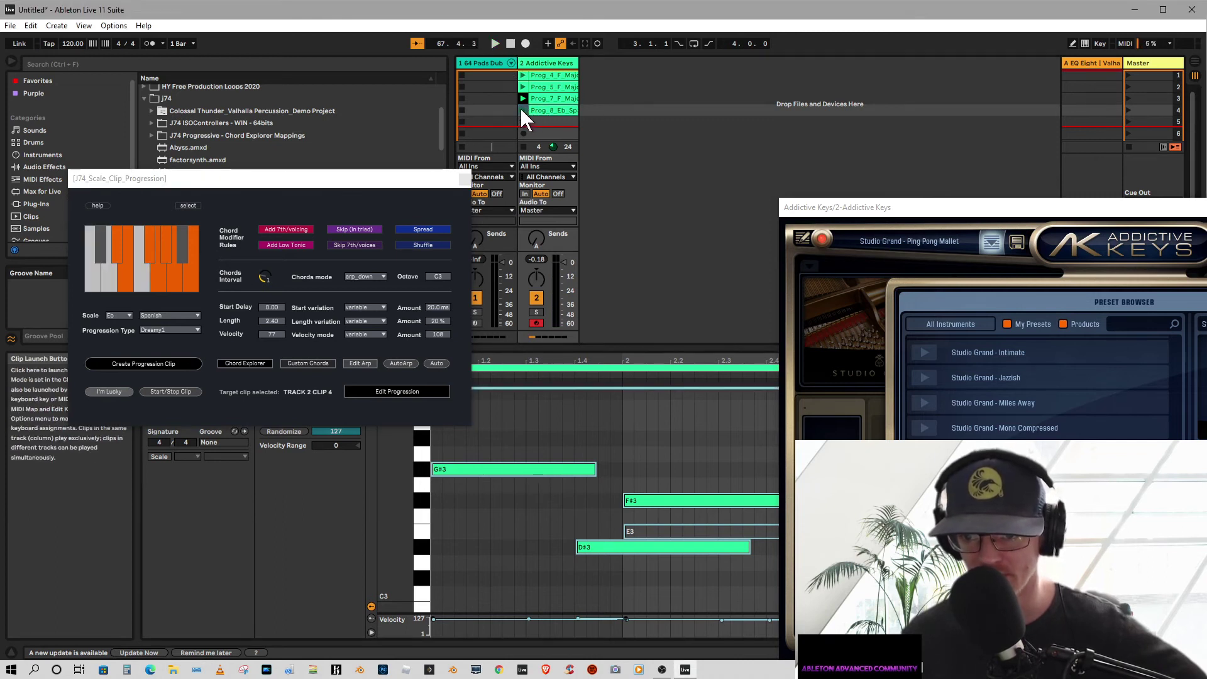
left_click(522, 110)
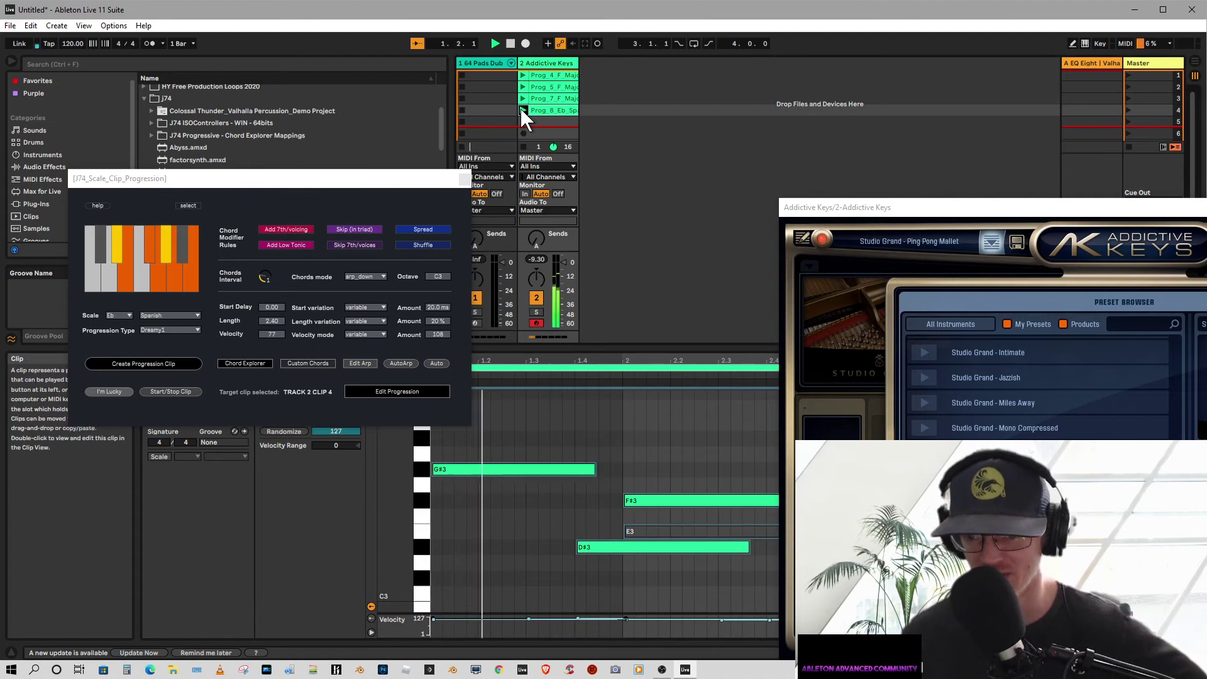
- Uncover the clip slots, target the Addictive Keys track's fifth slot and set the progression scale to Db Iwato
left_click_drag(1010, 207, 766, 262)
left_click(548, 121)
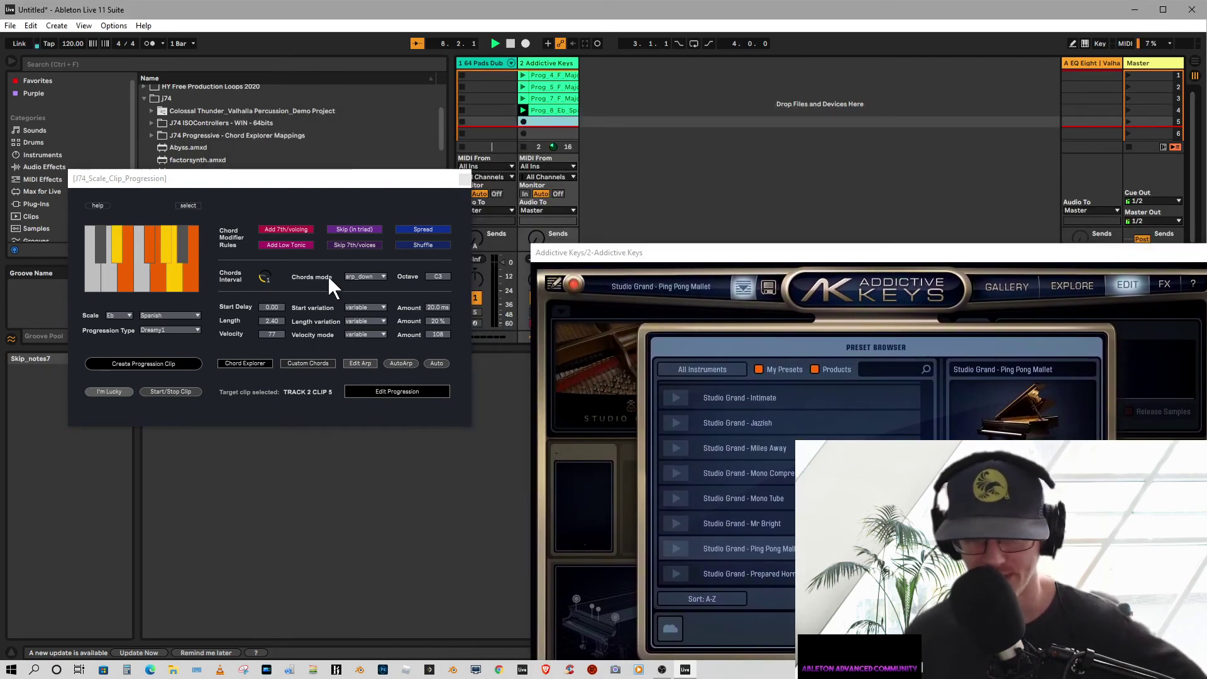
left_click(177, 316)
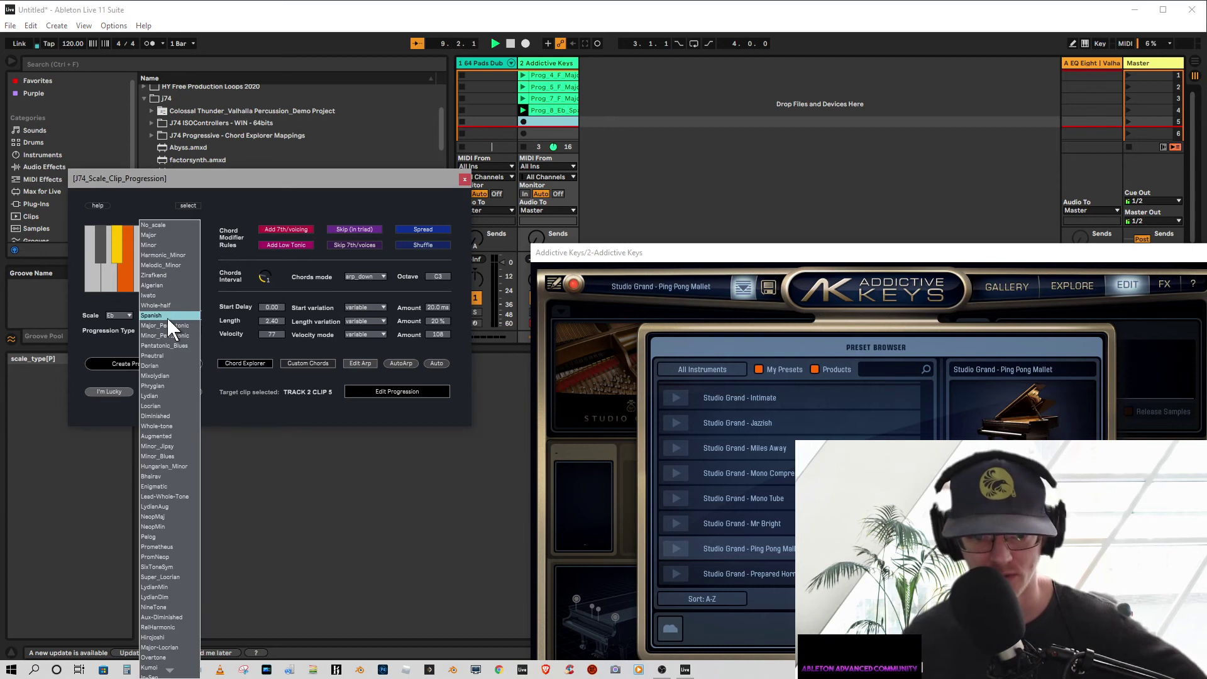
left_click(152, 295)
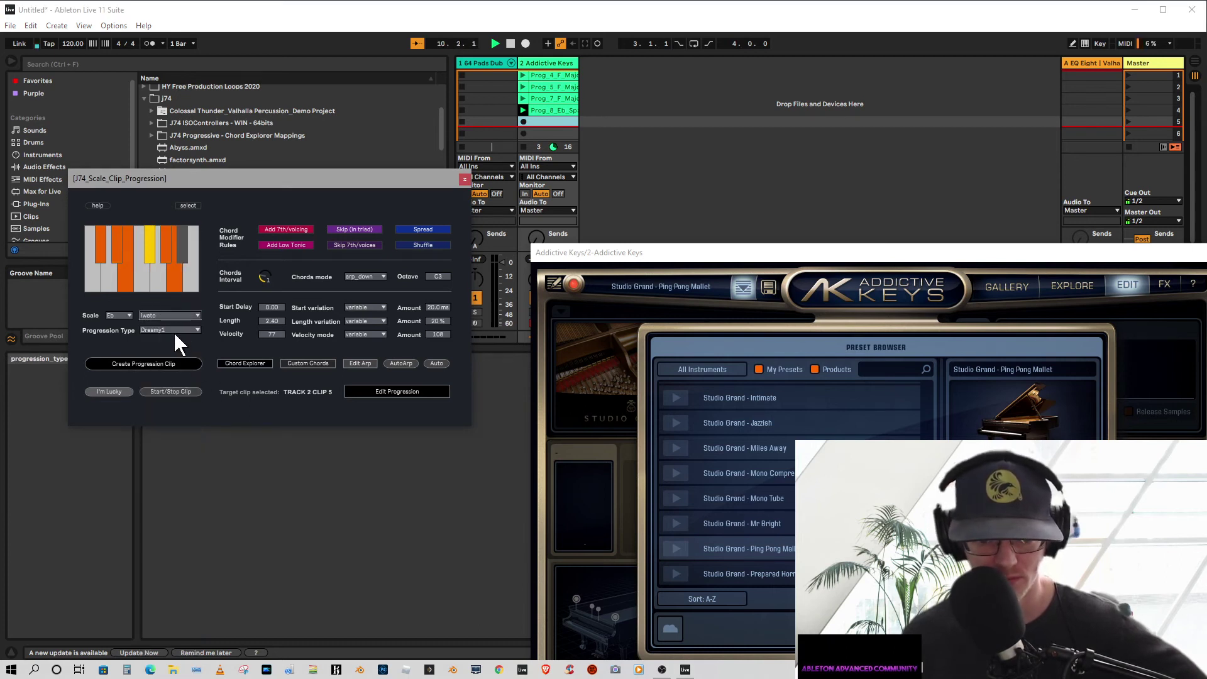
left_click(123, 315)
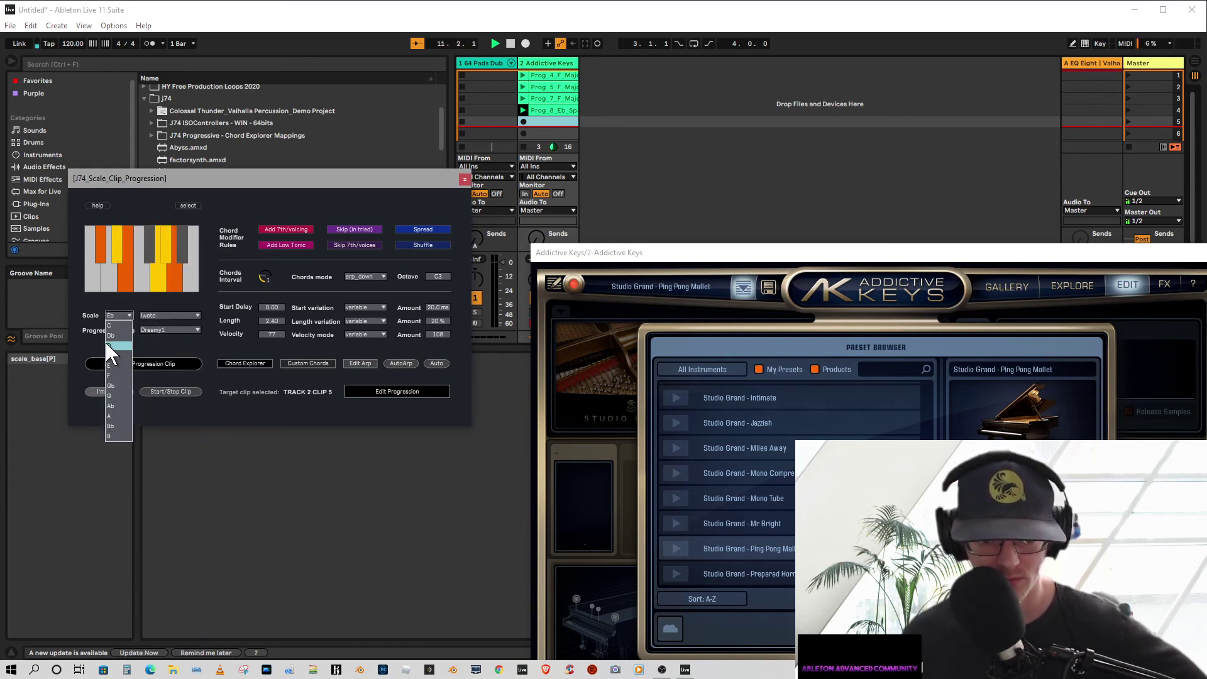
left_click(115, 335)
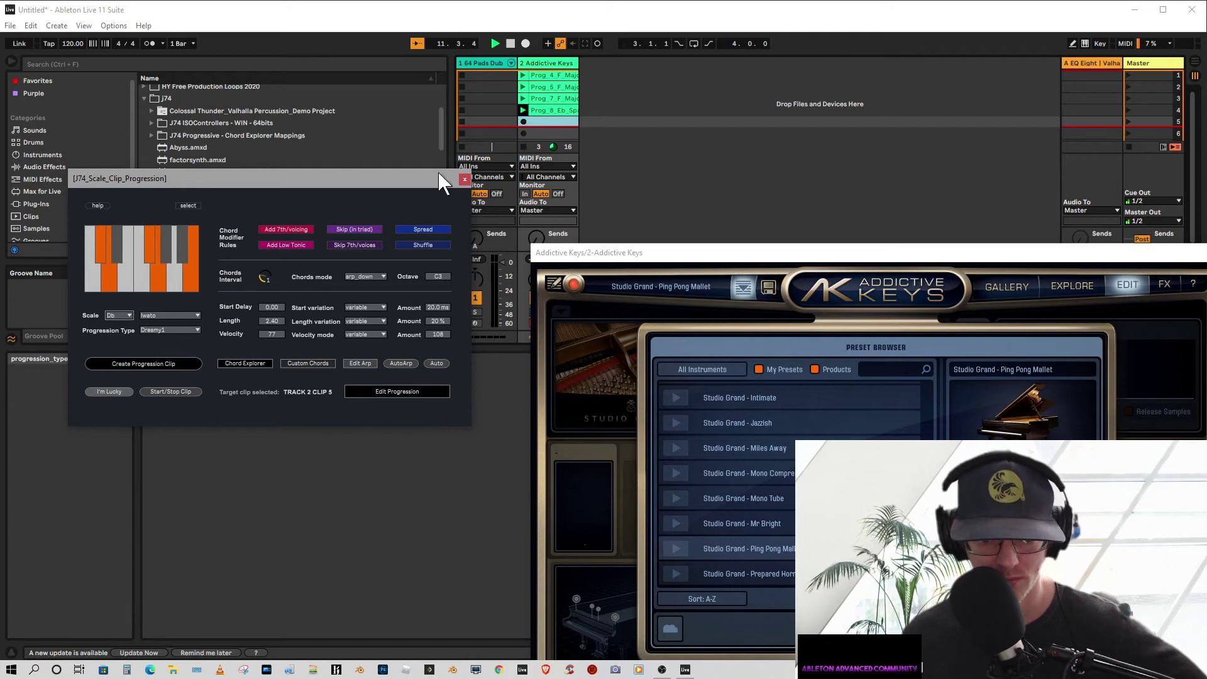
- Set the chords mode to guitar and turn off both Skip rules and Spread
left_click(544, 123)
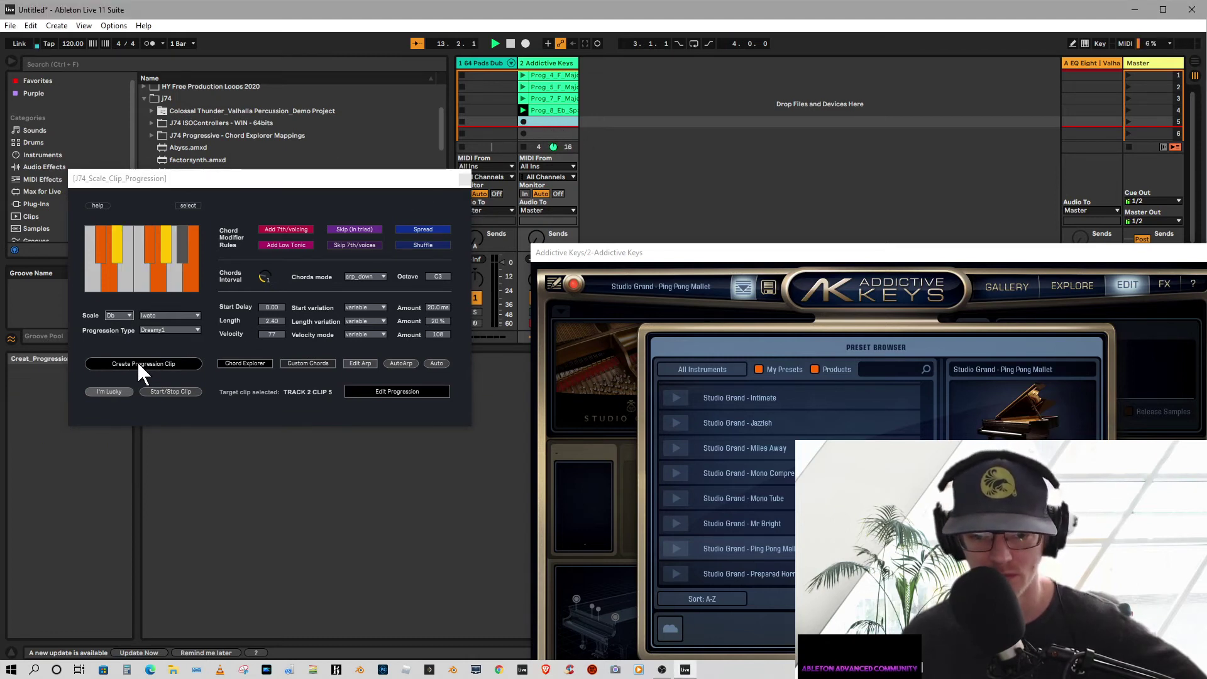
left_click(372, 277)
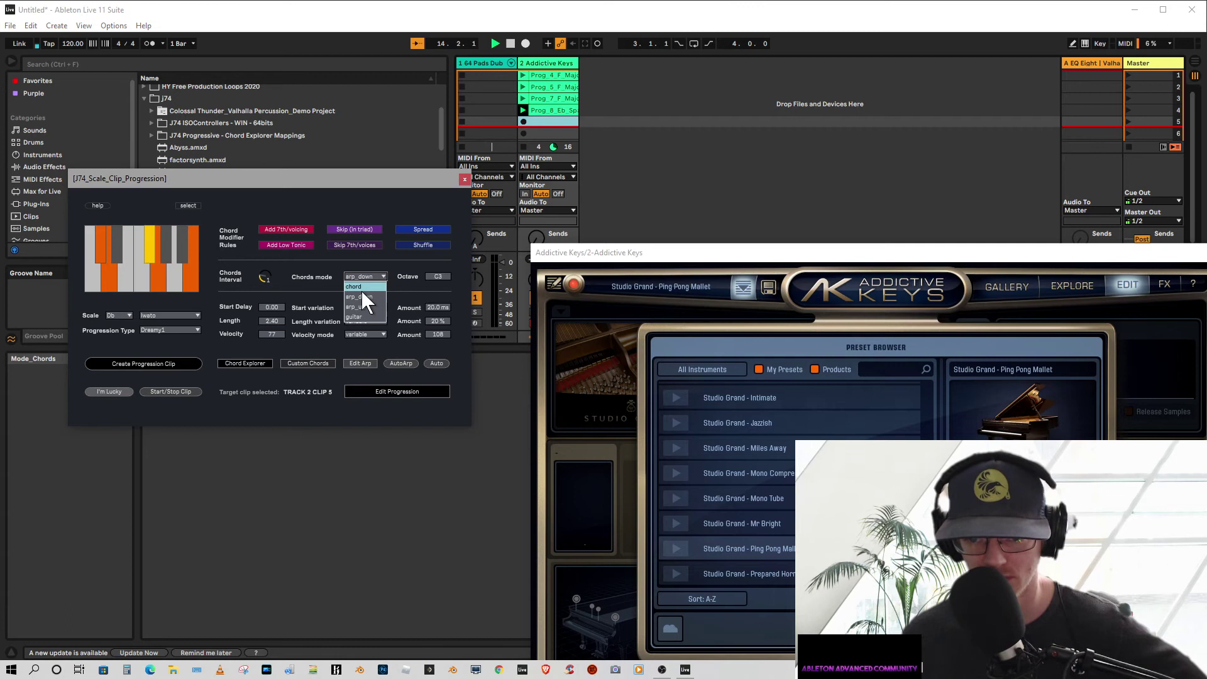
left_click(353, 318)
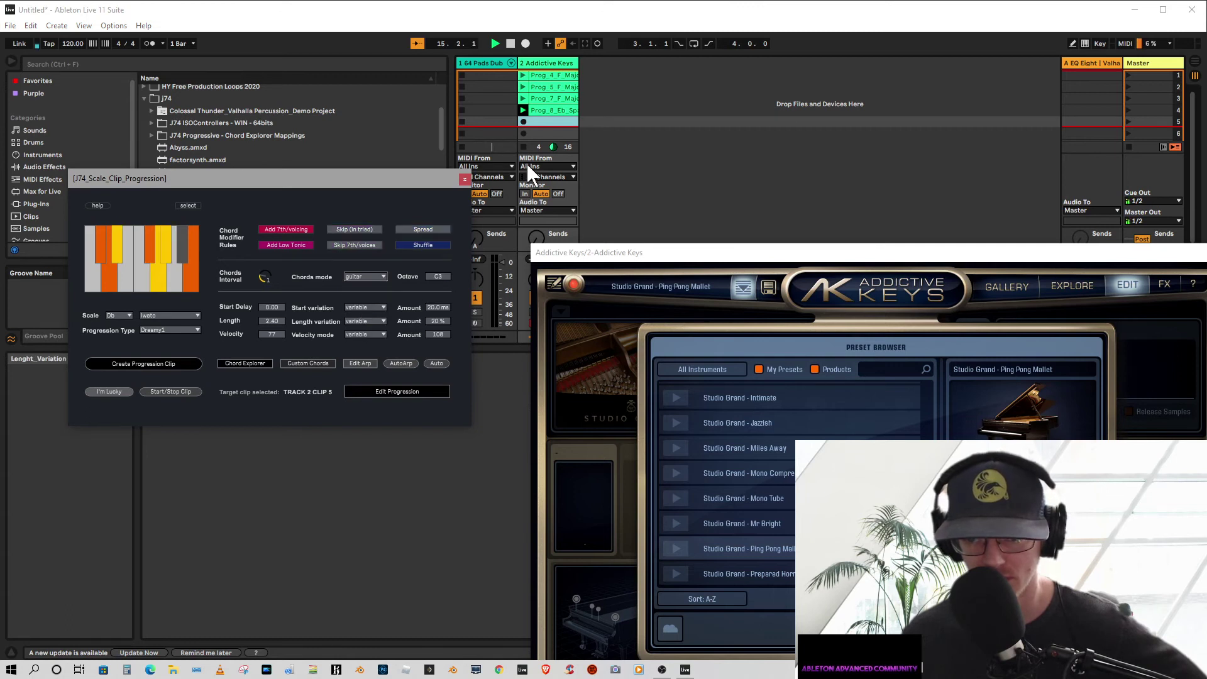
- Create the Db Iwato progression clip in the Addictive Keys track's sixth slot and launch it
left_click(533, 133)
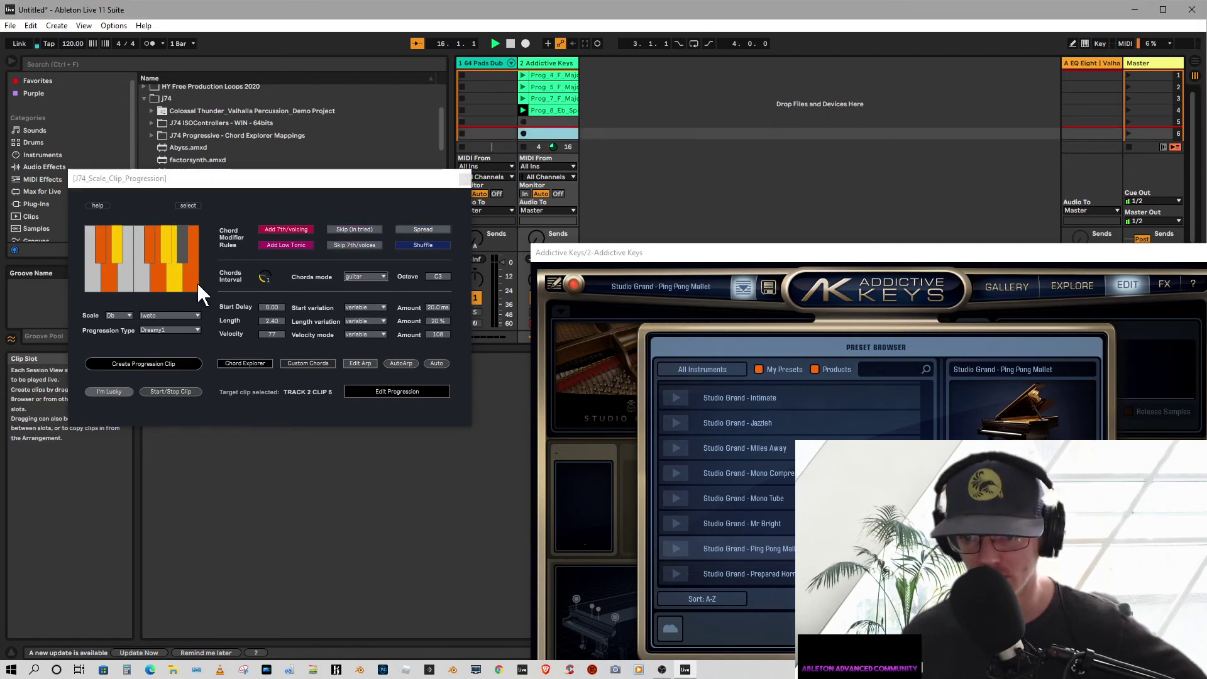
left_click(130, 364)
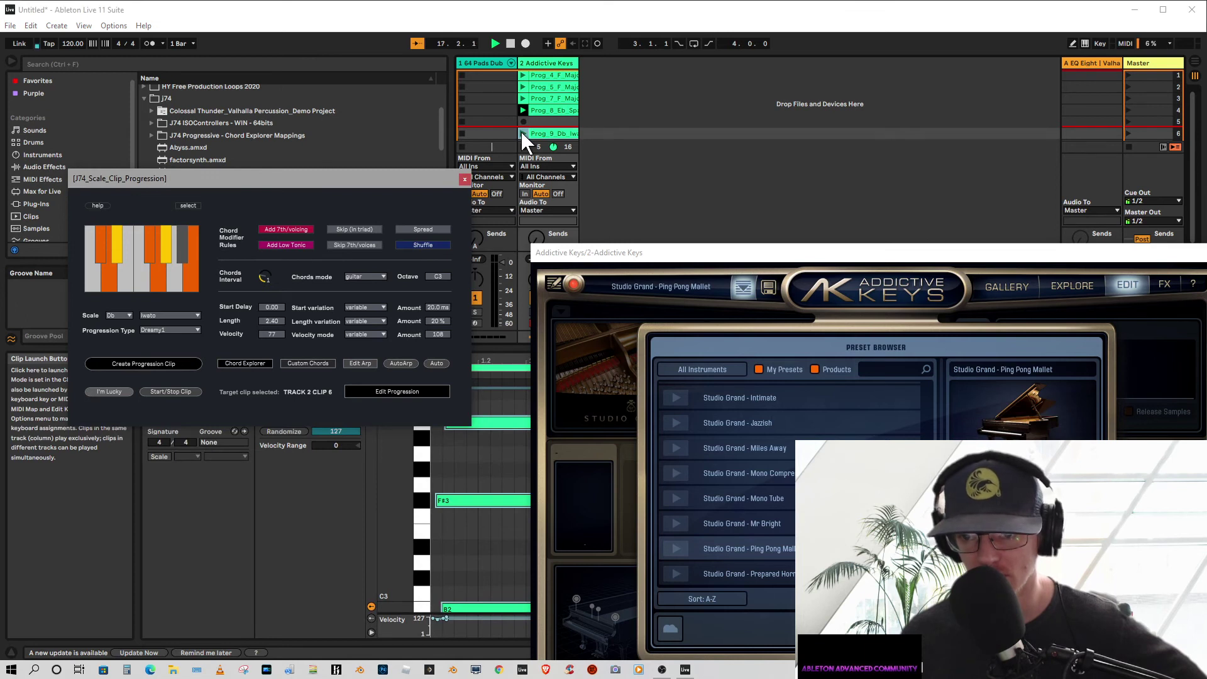
left_click(522, 133)
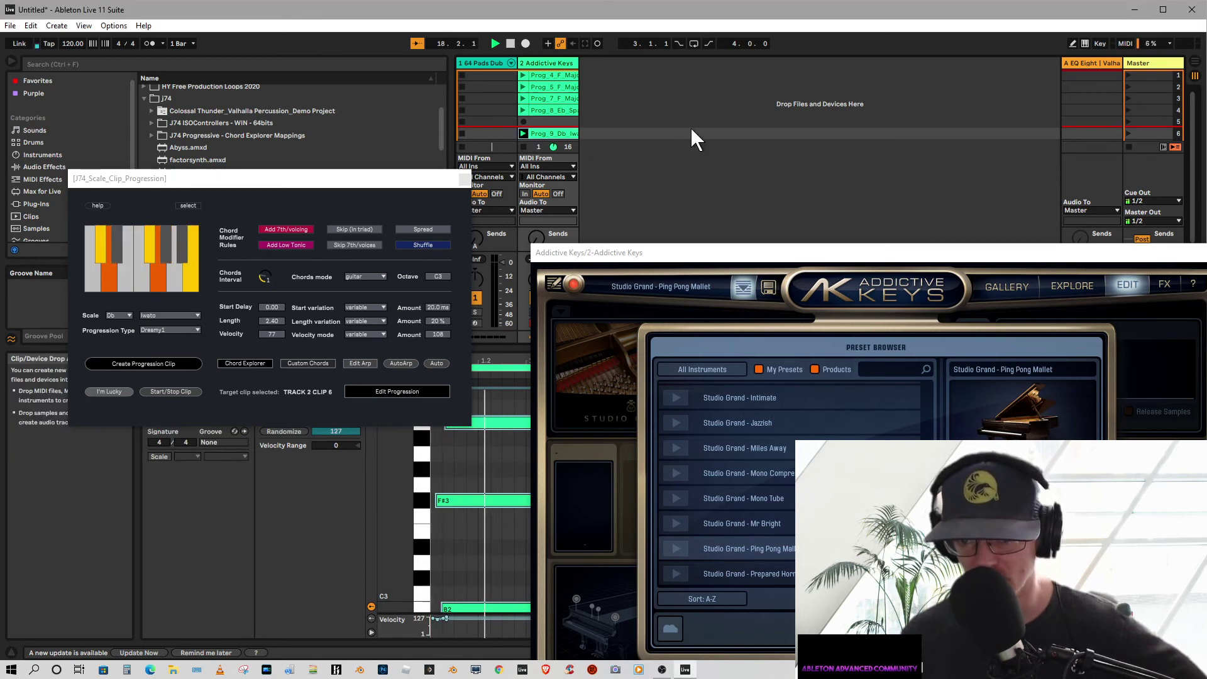
- Stop playback and rearrange the windows so the J74 progression window no longer overlaps the Addictive Keys window
left_click_drag(786, 247, 737, 191)
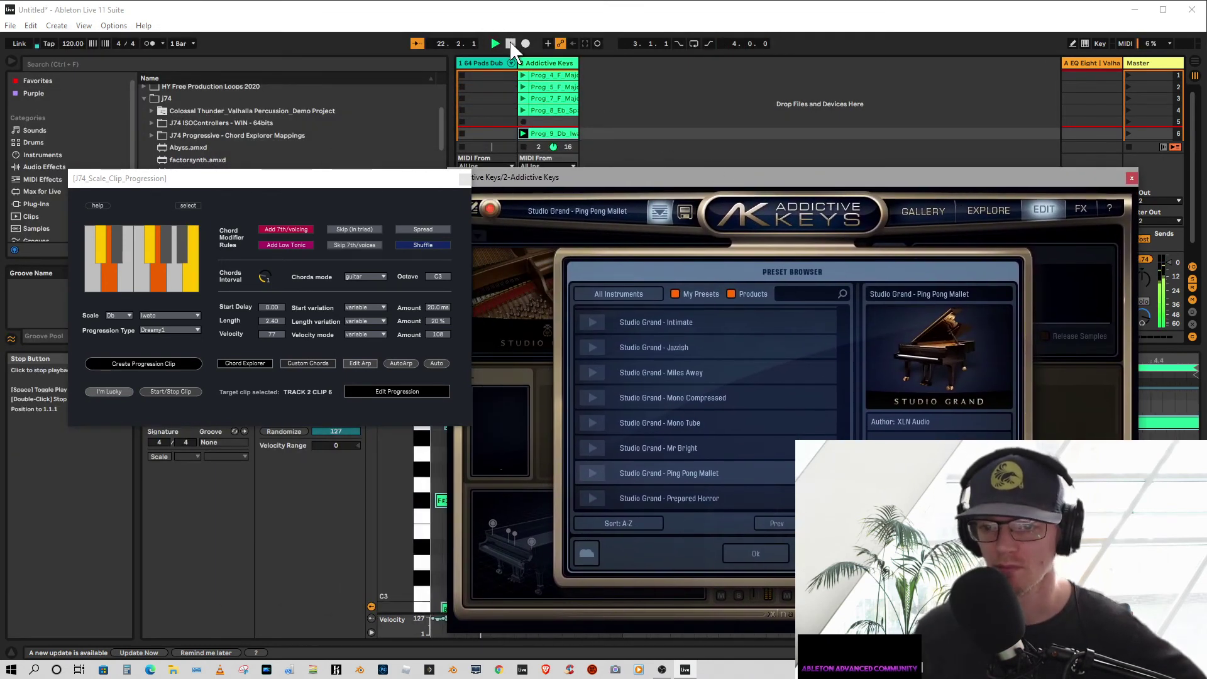
left_click(511, 43)
left_click_drag(790, 178, 785, 121)
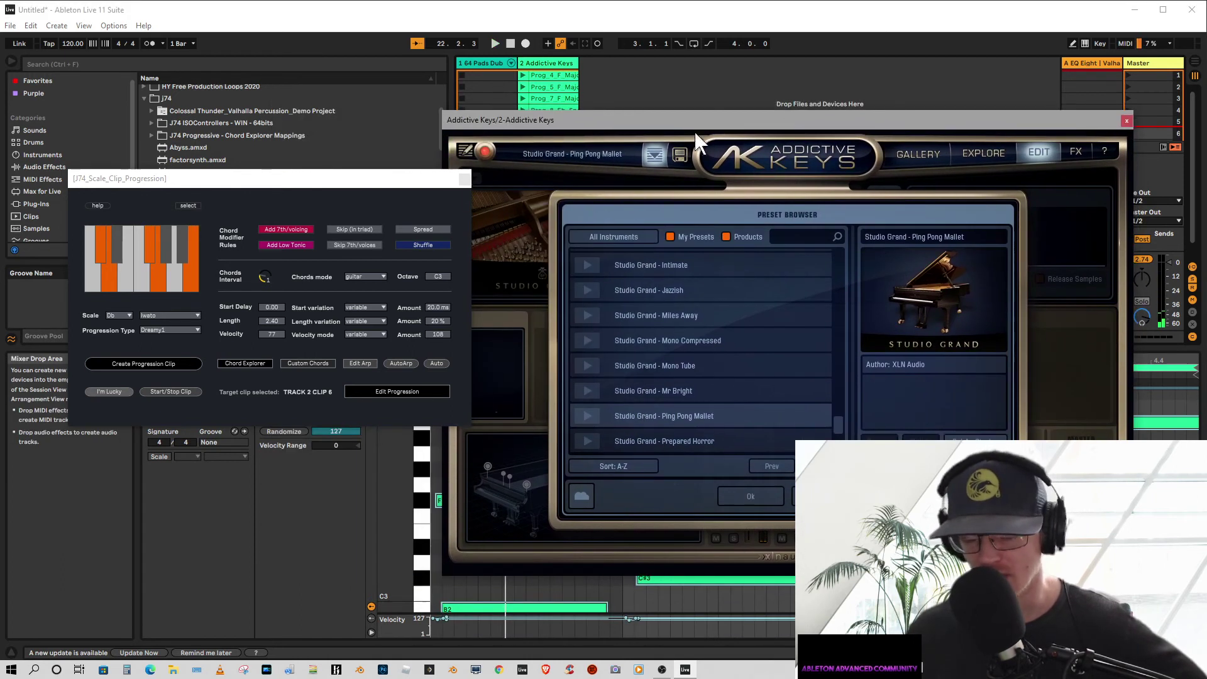
left_click_drag(406, 189, 181, 219)
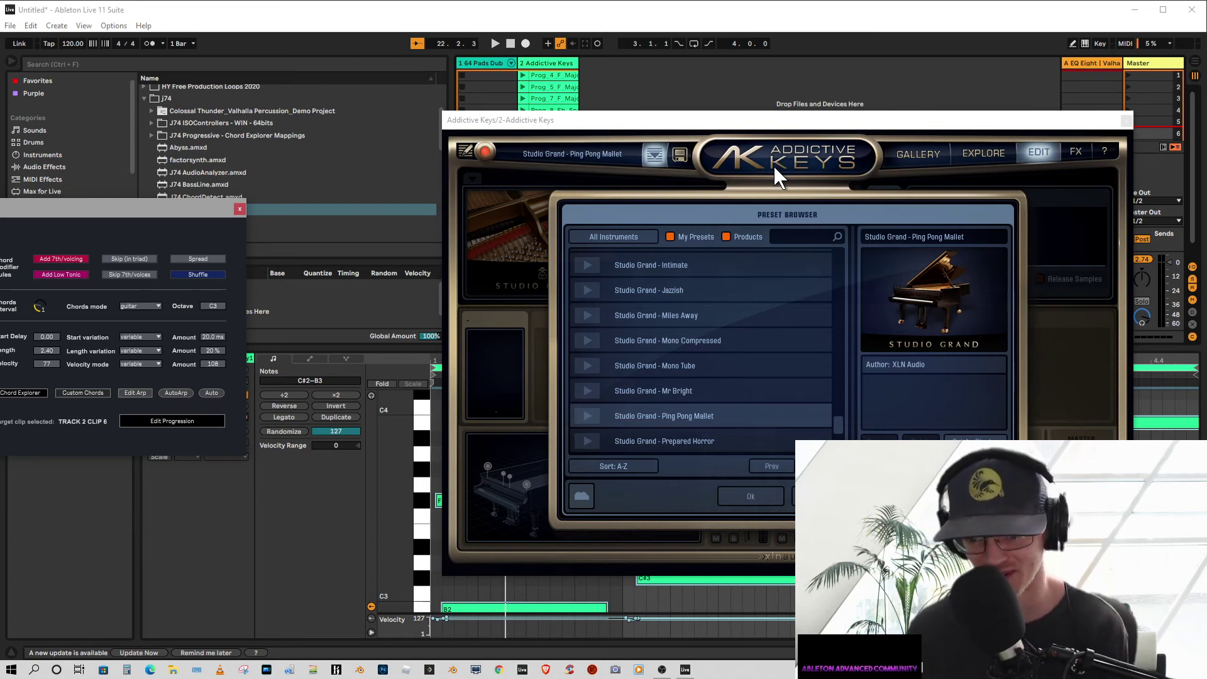
- Load the Mark One - Phasy Sync preset in Addictive Keys, close the preset browser and move the window off the clip slots
left_click(545, 150)
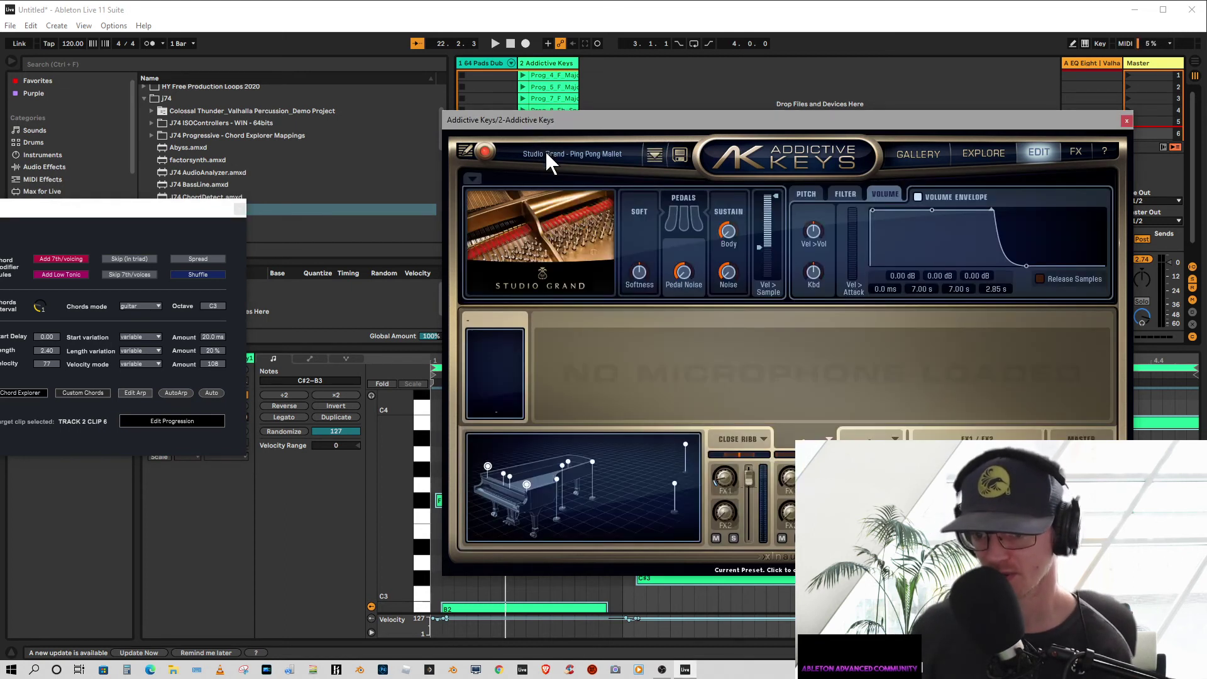
left_click(561, 151)
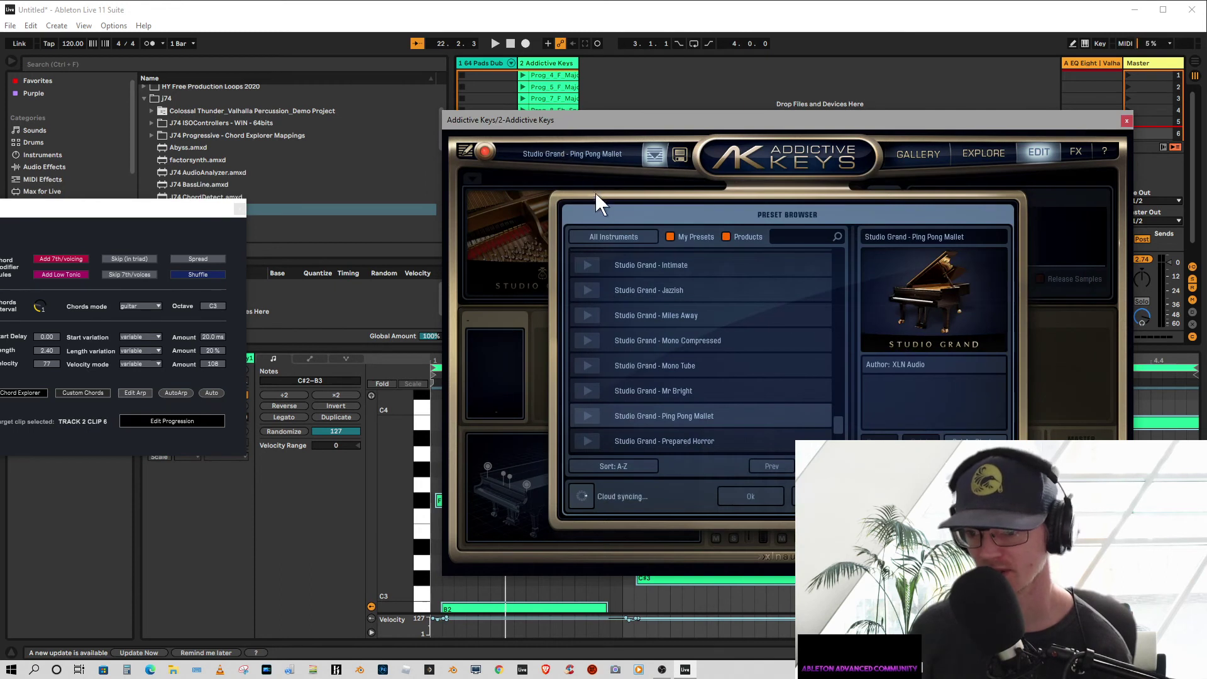
left_click_drag(838, 426, 850, 357)
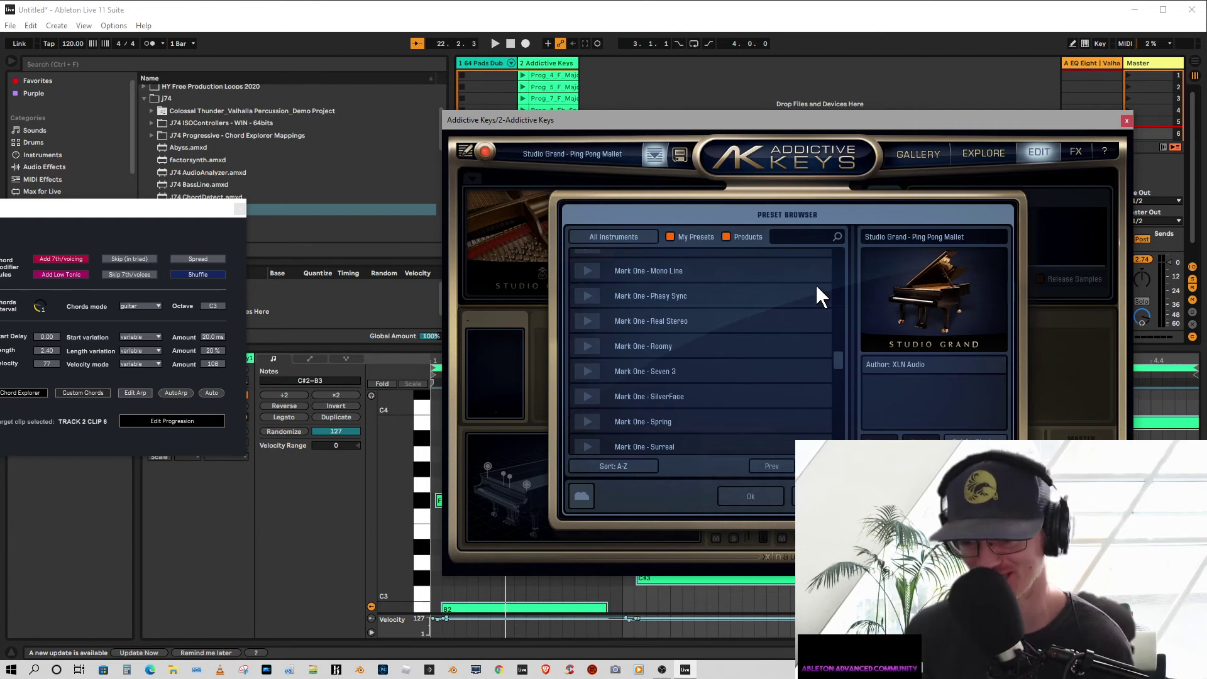
left_click(633, 296)
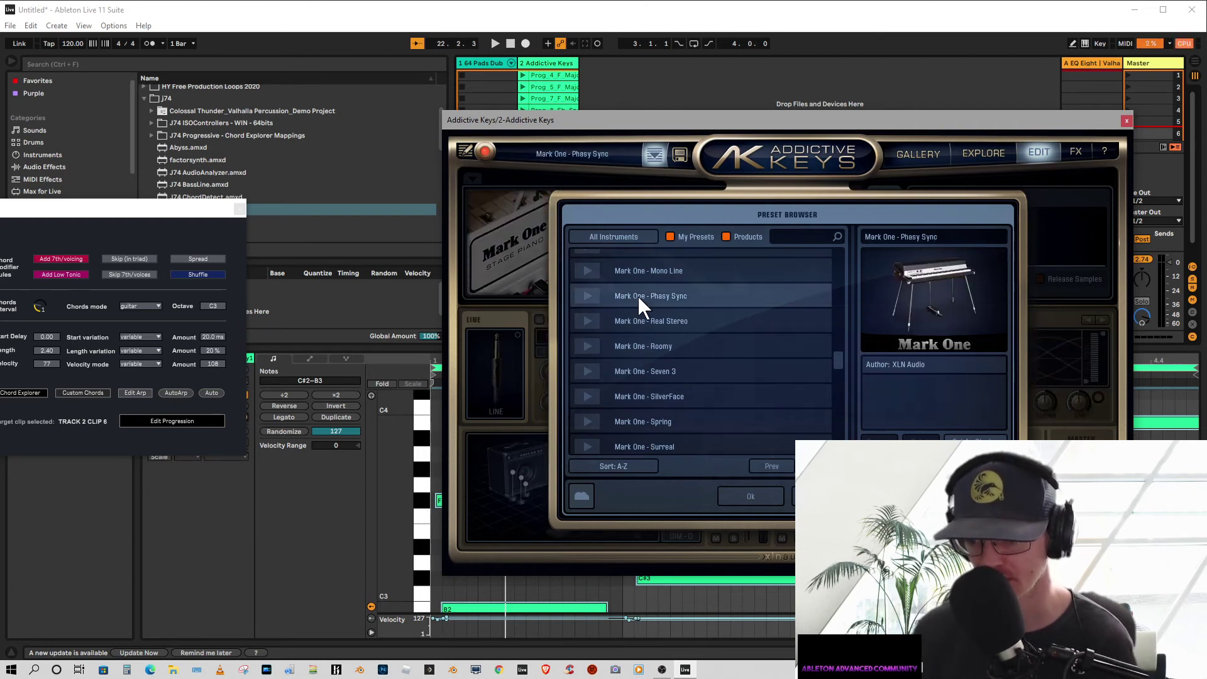
left_click(755, 497)
left_click_drag(741, 120, 814, 256)
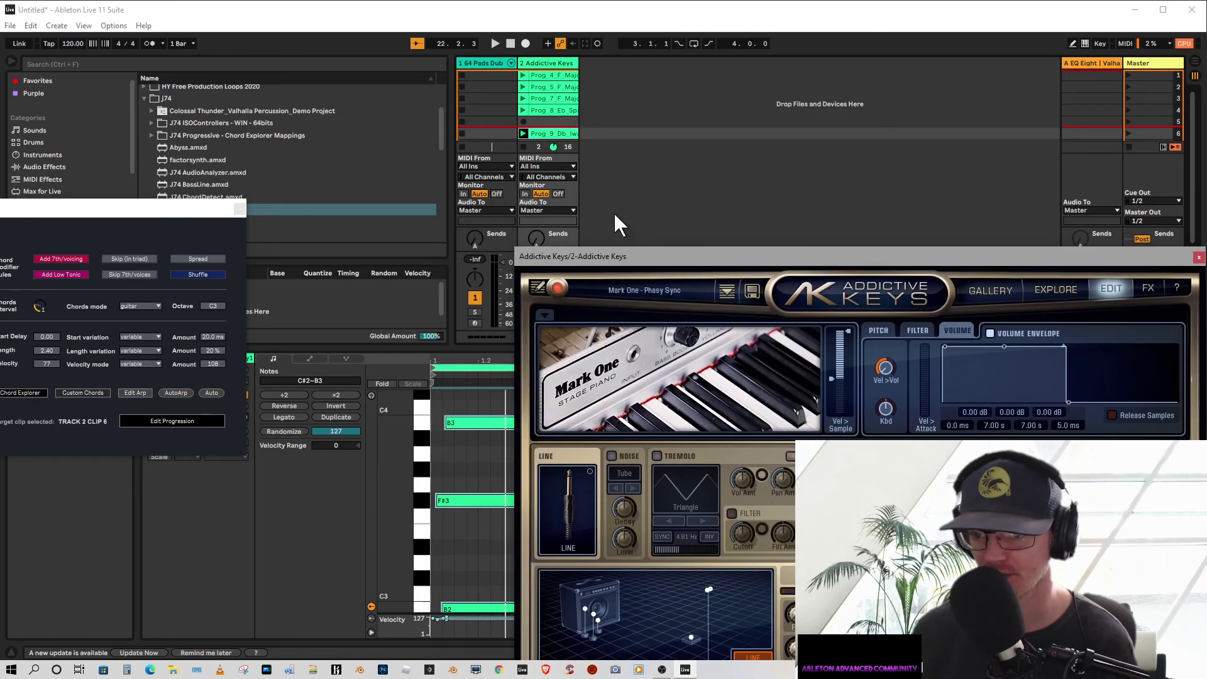
- Delete all progression clips from the Addictive Keys track
left_click_drag(532, 115, 542, 76)
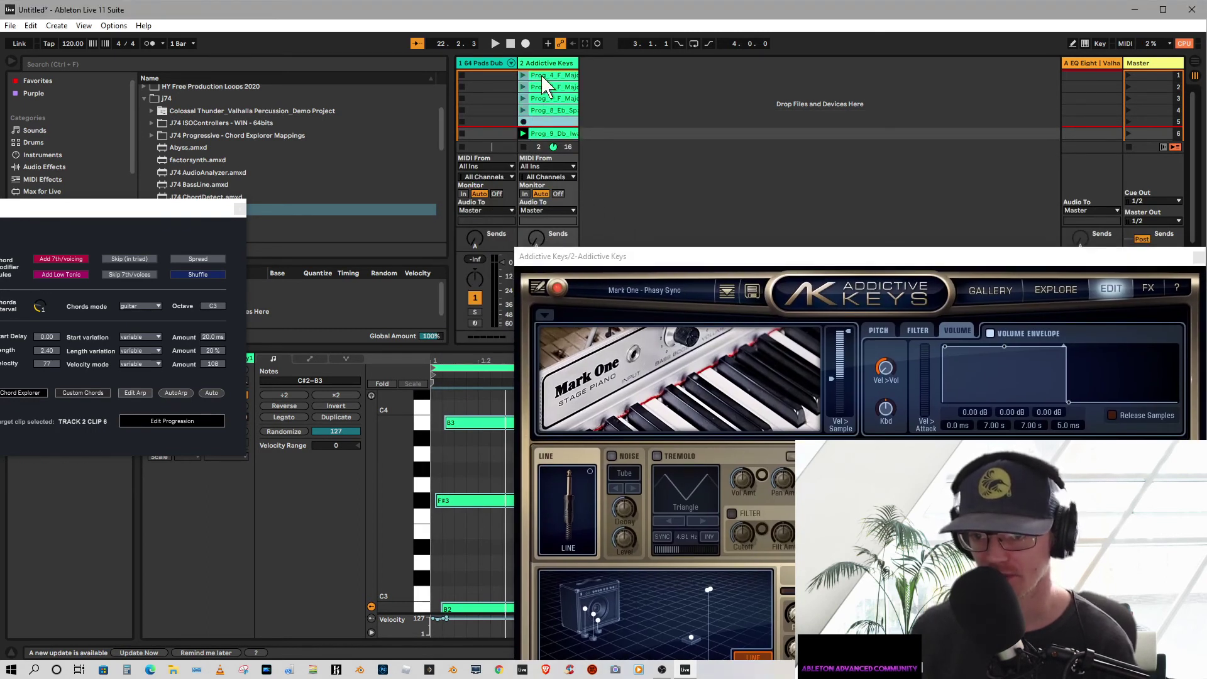
key("Delete")
left_click(534, 134)
key("Delete")
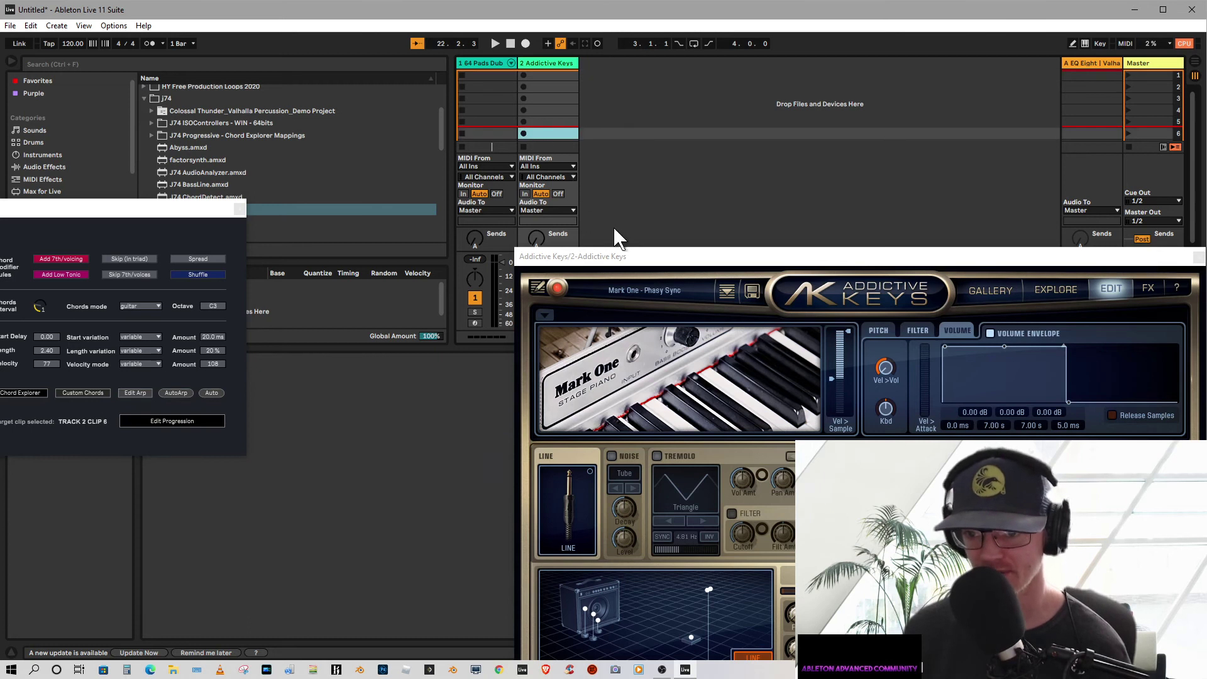
- Bring the J74 progression window fully back into view beside the clip slots and target the Addictive Keys track's first slot
left_click_drag(678, 262, 586, 245)
left_click_drag(179, 212, 378, 106)
left_click(156, 285)
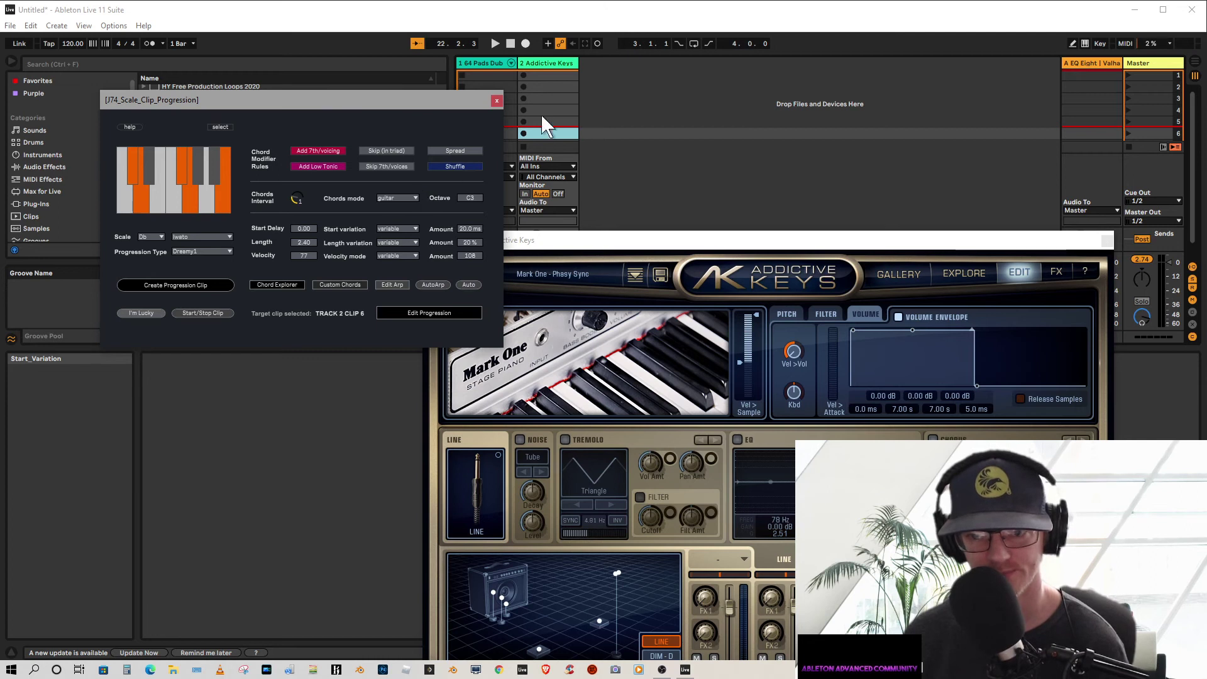
left_click(545, 73)
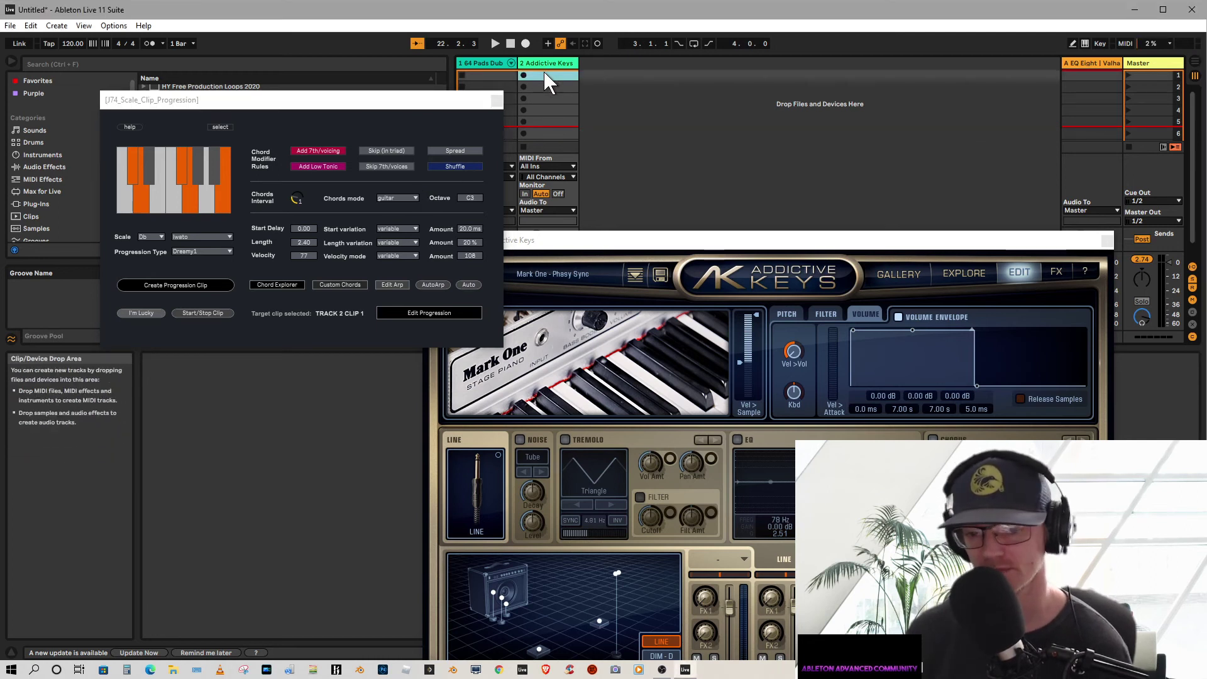
- Enable both Skip rules and Spread, and set the chords mode to chord
left_click(385, 167)
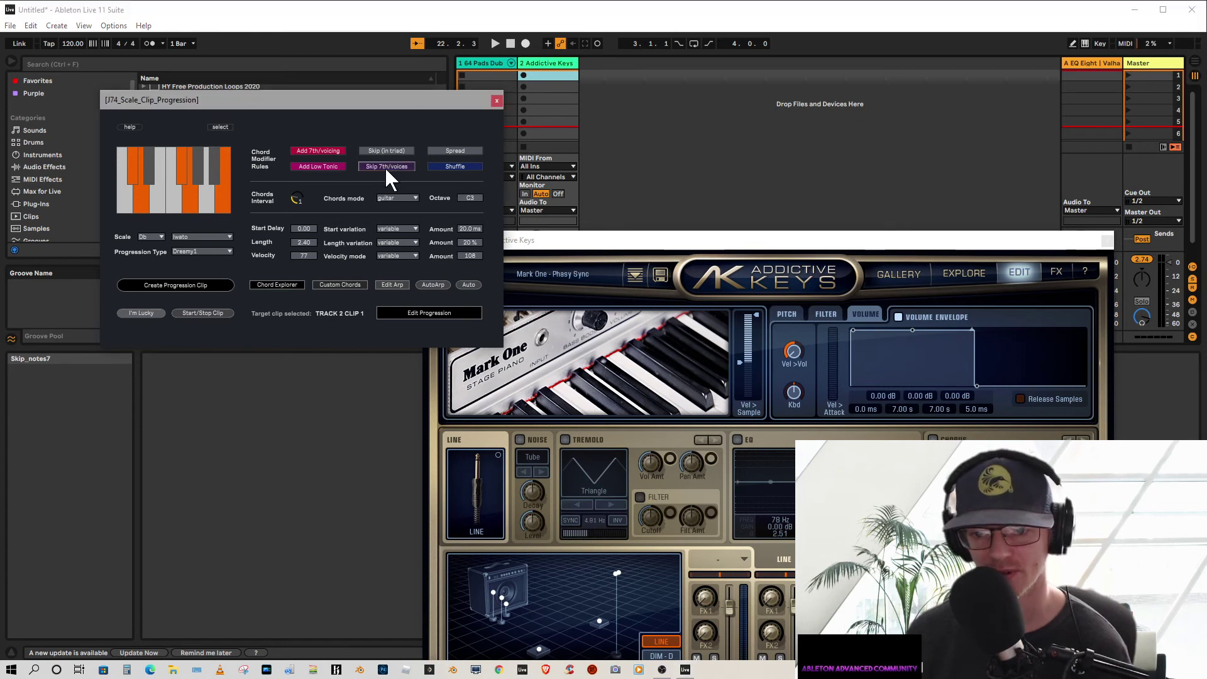
left_click(450, 152)
left_click(402, 197)
left_click(397, 205)
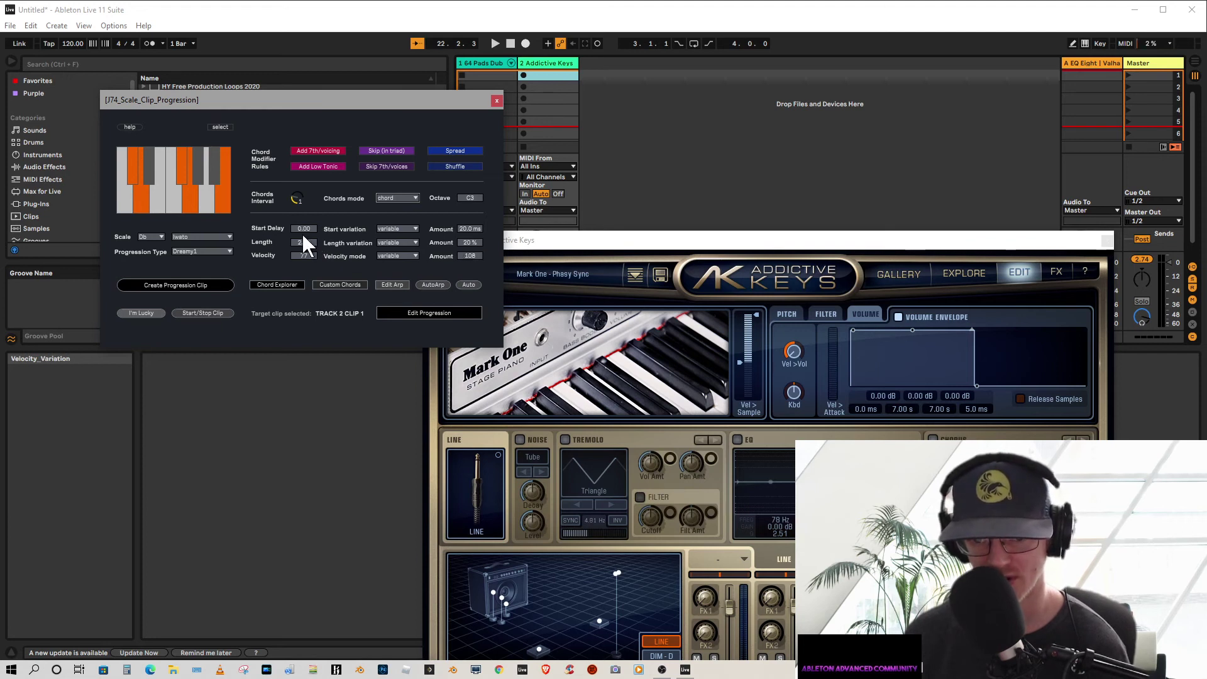
- Set the start delay to 4.29, the start variation amount to 84.0 ms and the velocity amount to 43
left_click_drag(302, 228, 302, 207)
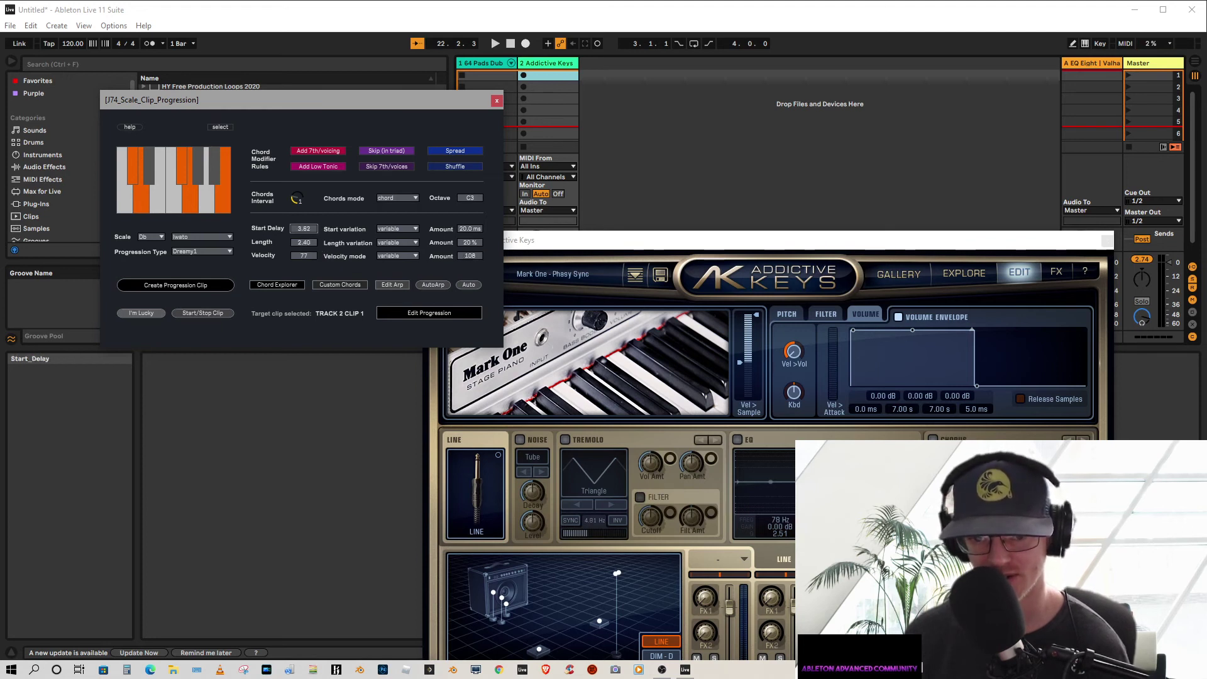
left_click_drag(303, 229, 303, 214)
left_click_drag(469, 229, 469, 201)
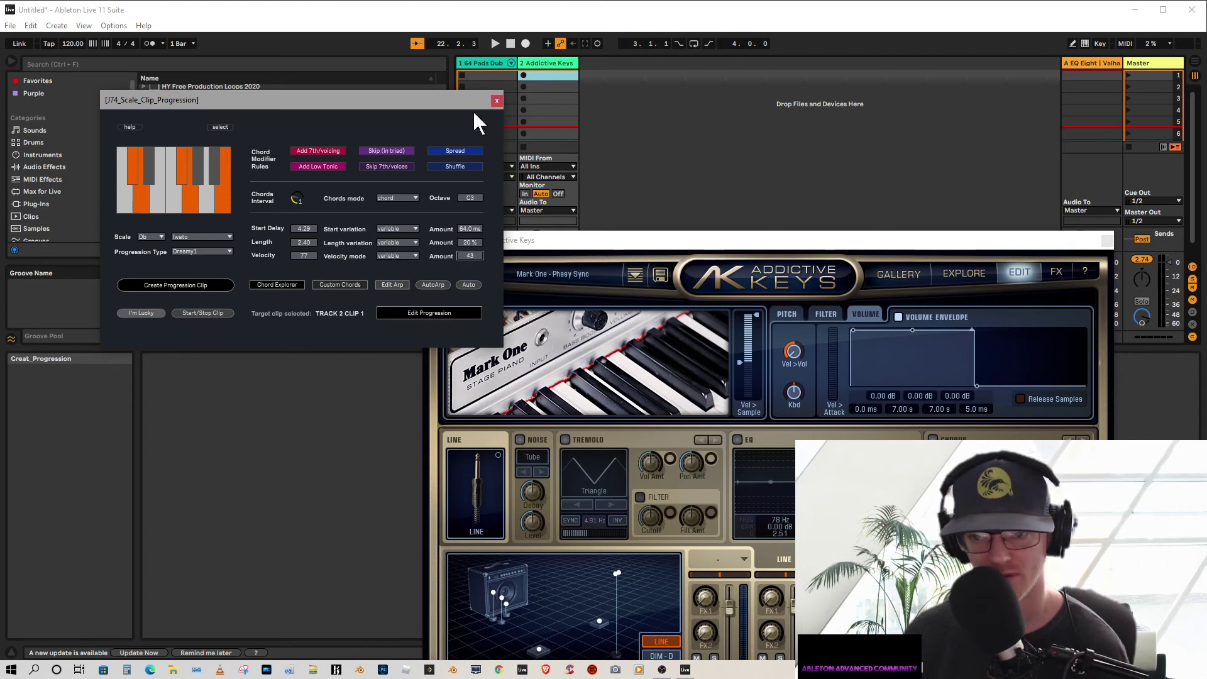
- With the first slot targeted, set the progression type to NoEnd1 and the scale to E Prometheus
left_click(554, 74)
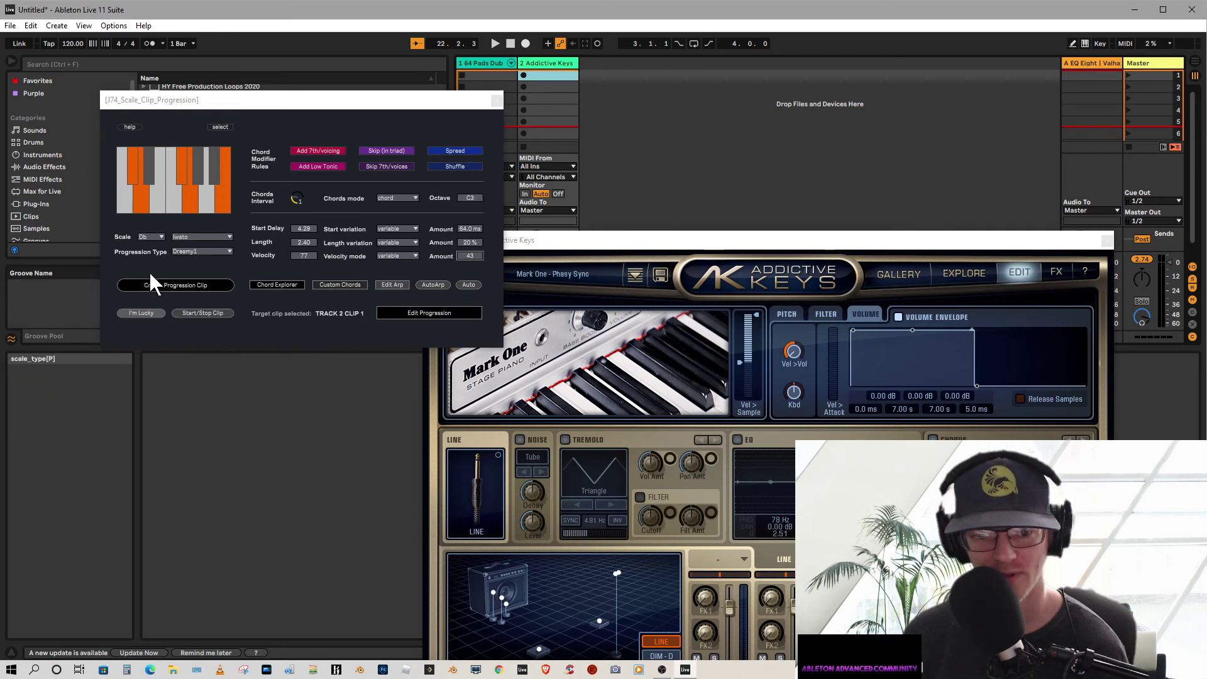
left_click(210, 250)
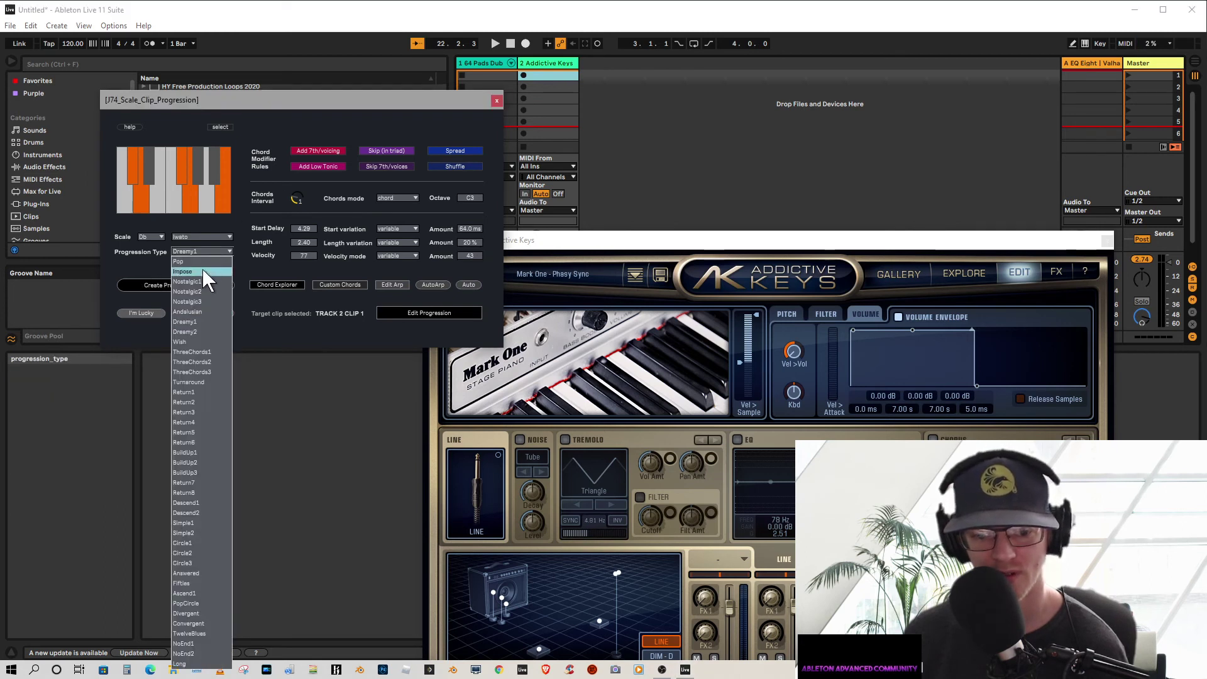
left_click(188, 646)
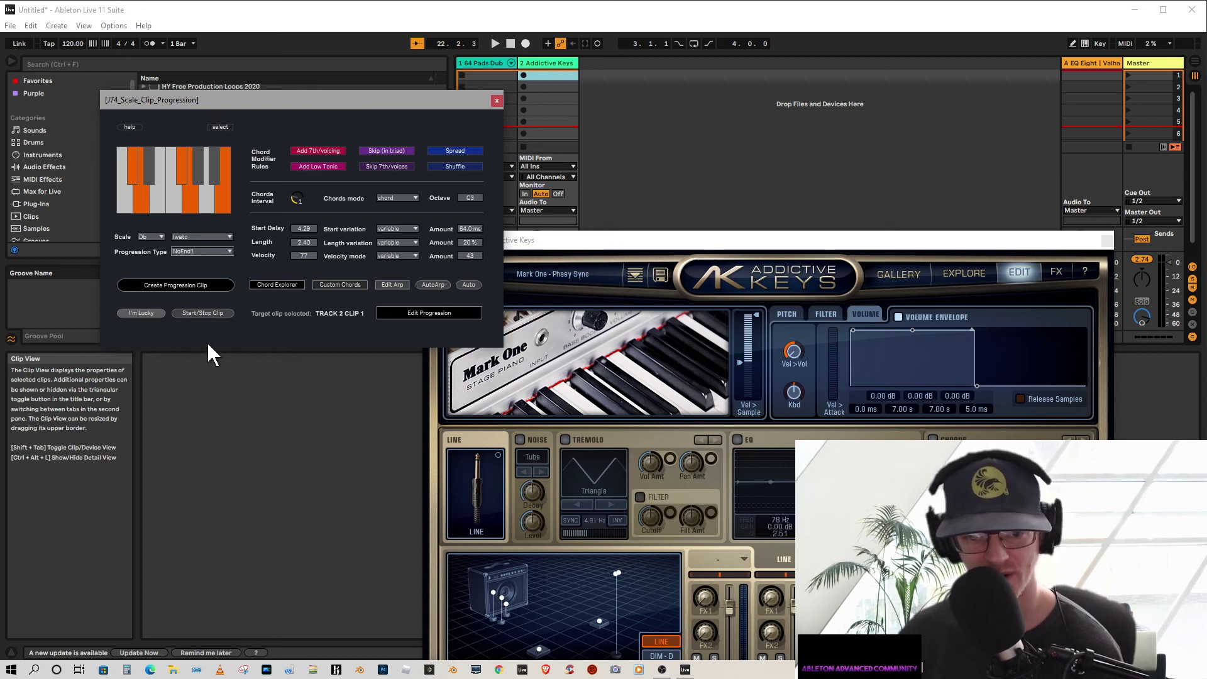
left_click(155, 236)
left_click(142, 286)
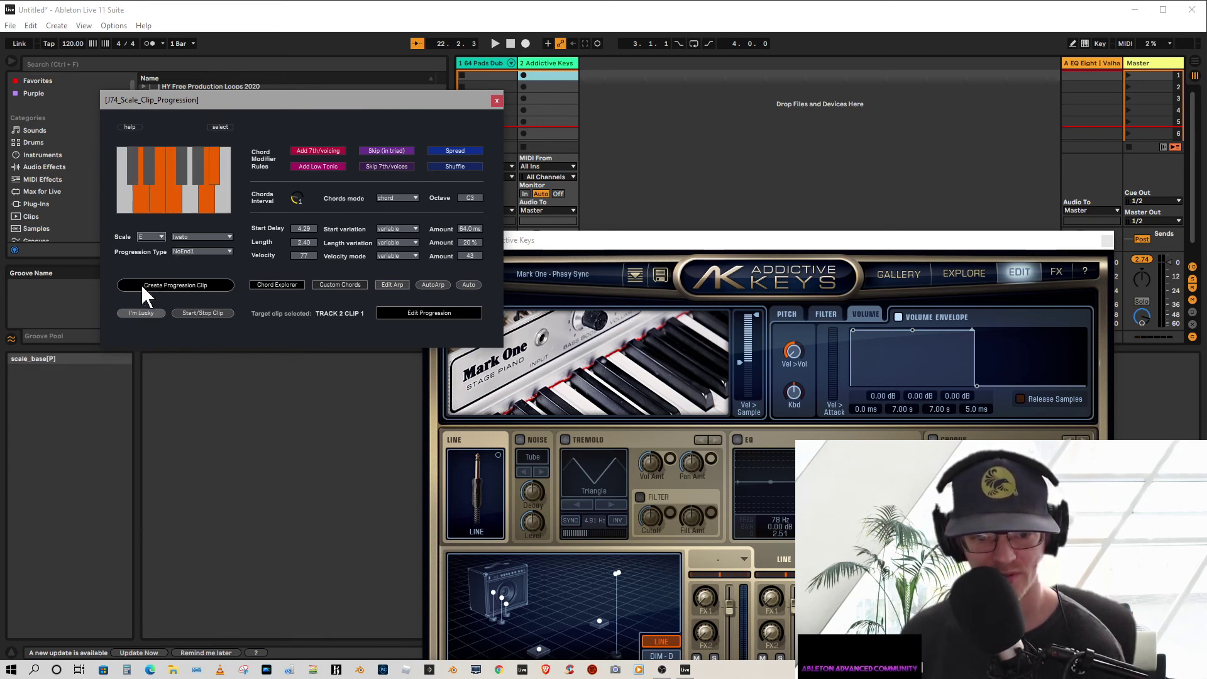
left_click(183, 233)
left_click(191, 489)
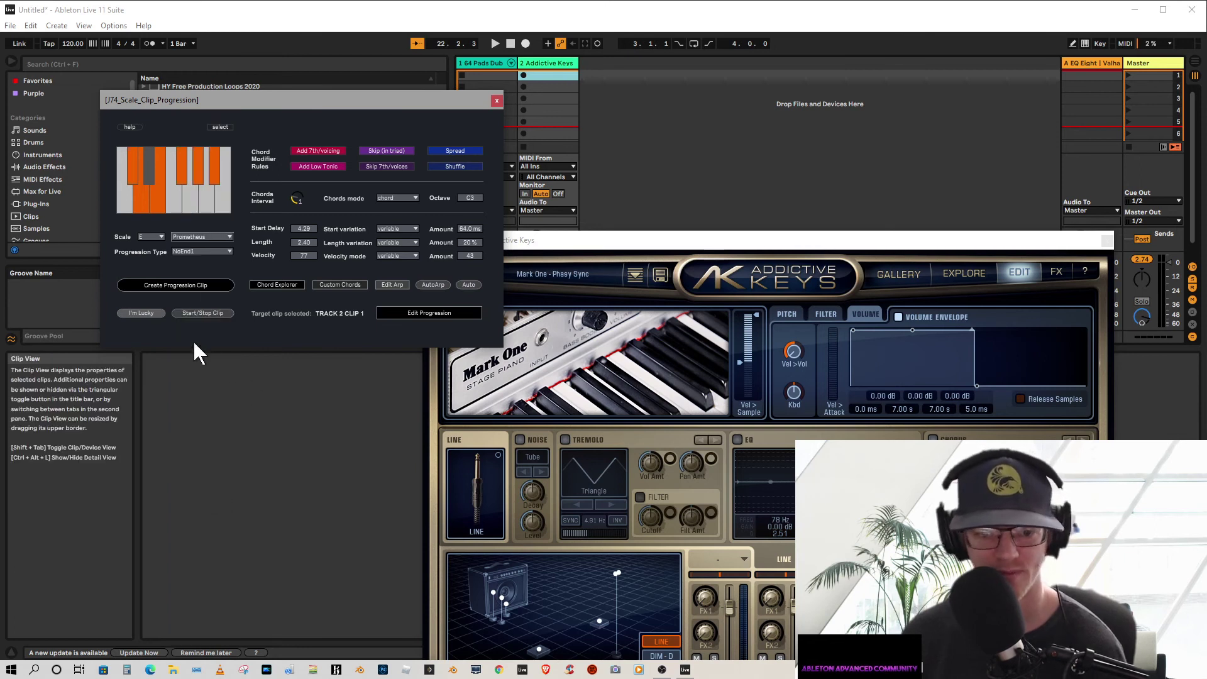
- Create the E Prometheus progression clip in the Addictive Keys track's first slot and launch it
left_click(551, 75)
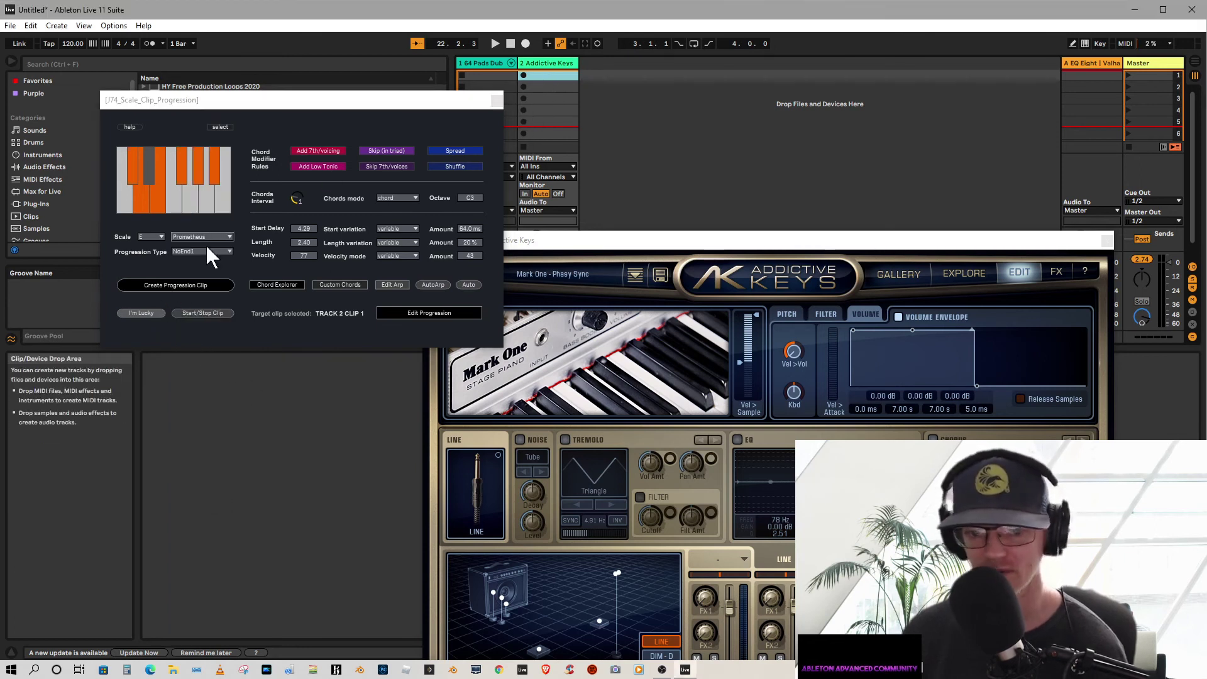
left_click(149, 284)
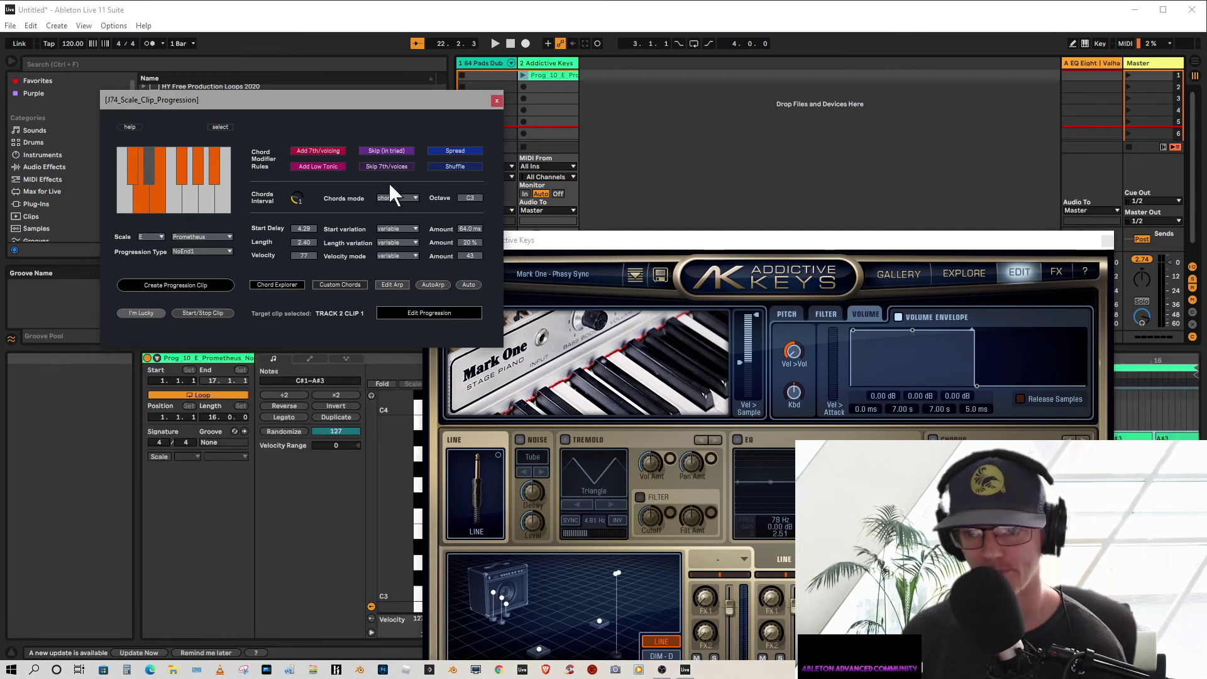
left_click(523, 74)
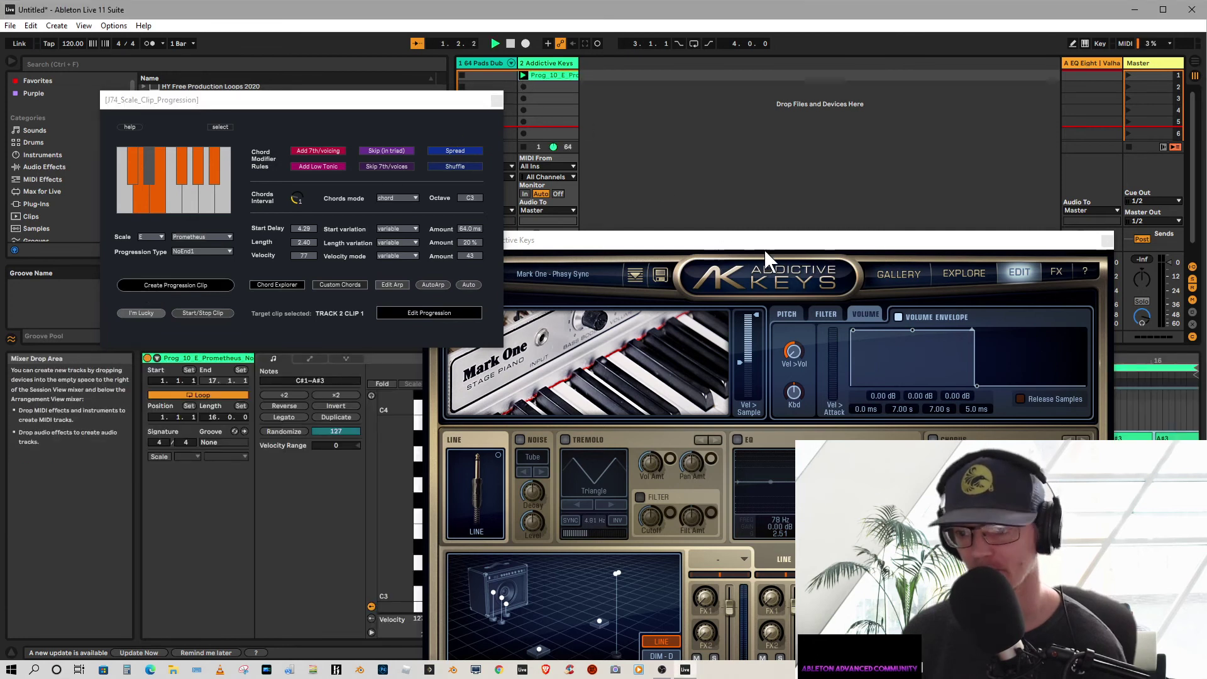
- Audition the Mark One's Close Dynamic (mono) microphone, stop playback, and switch the microphone to Dim-D (stereo)
left_click_drag(783, 245, 840, 103)
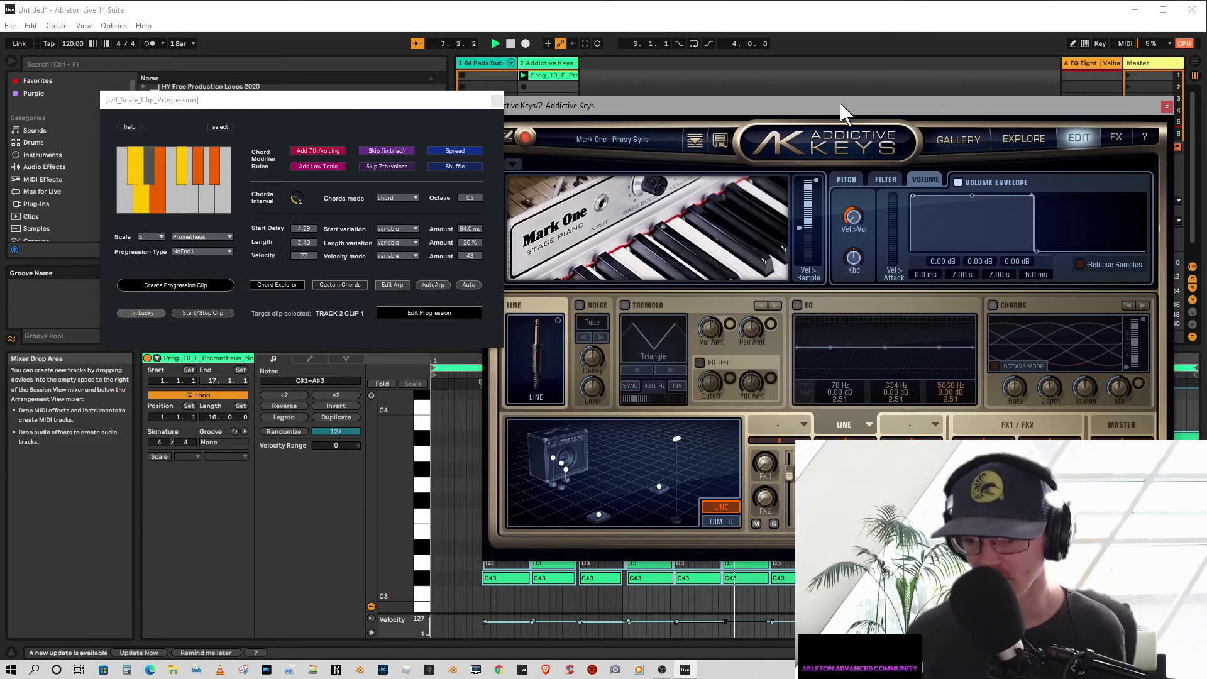
left_click(534, 342)
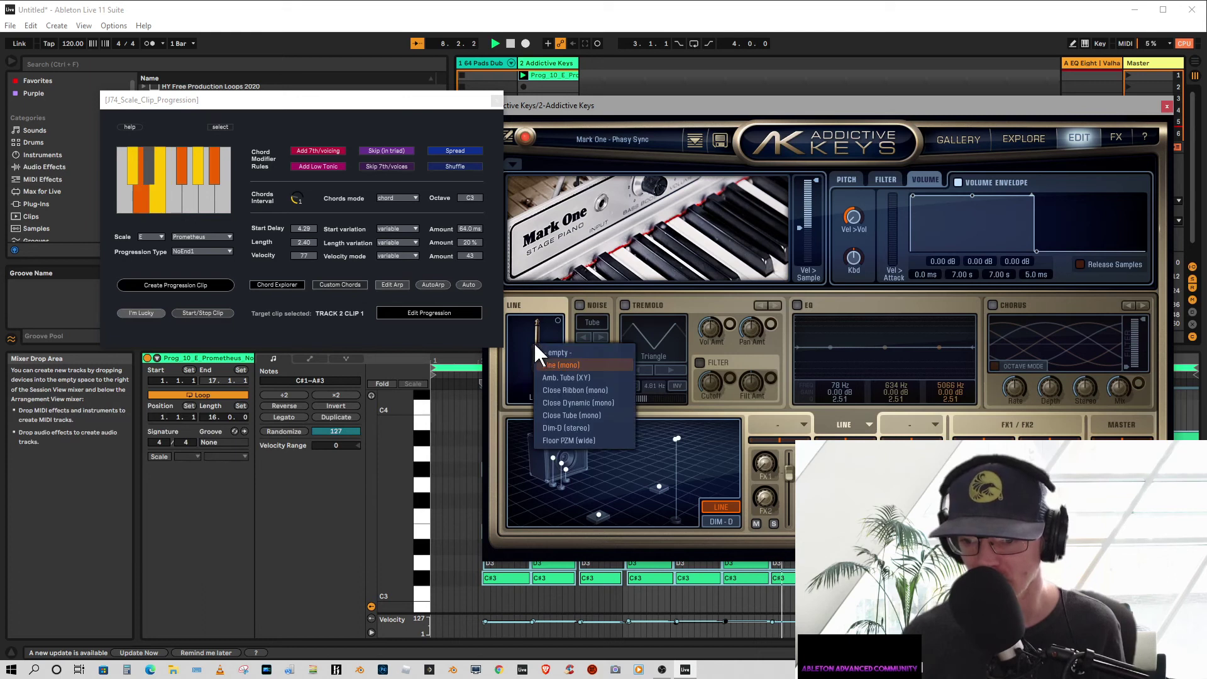
left_click(582, 403)
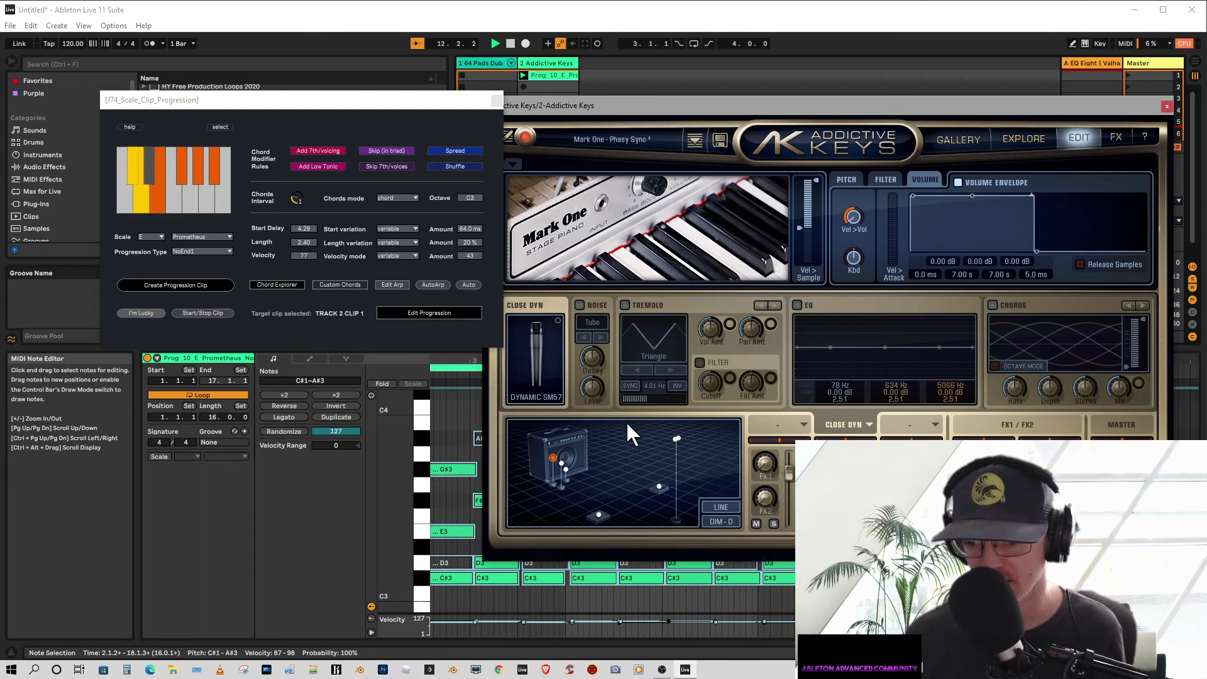
left_click(510, 44)
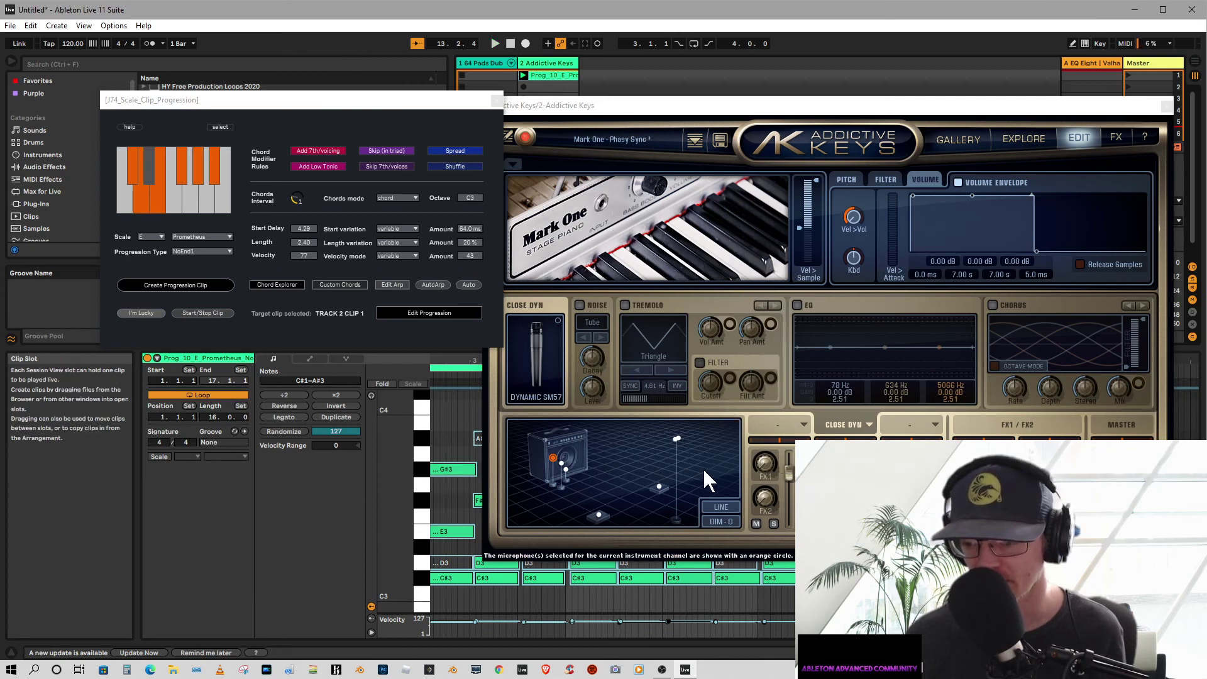
left_click(565, 360)
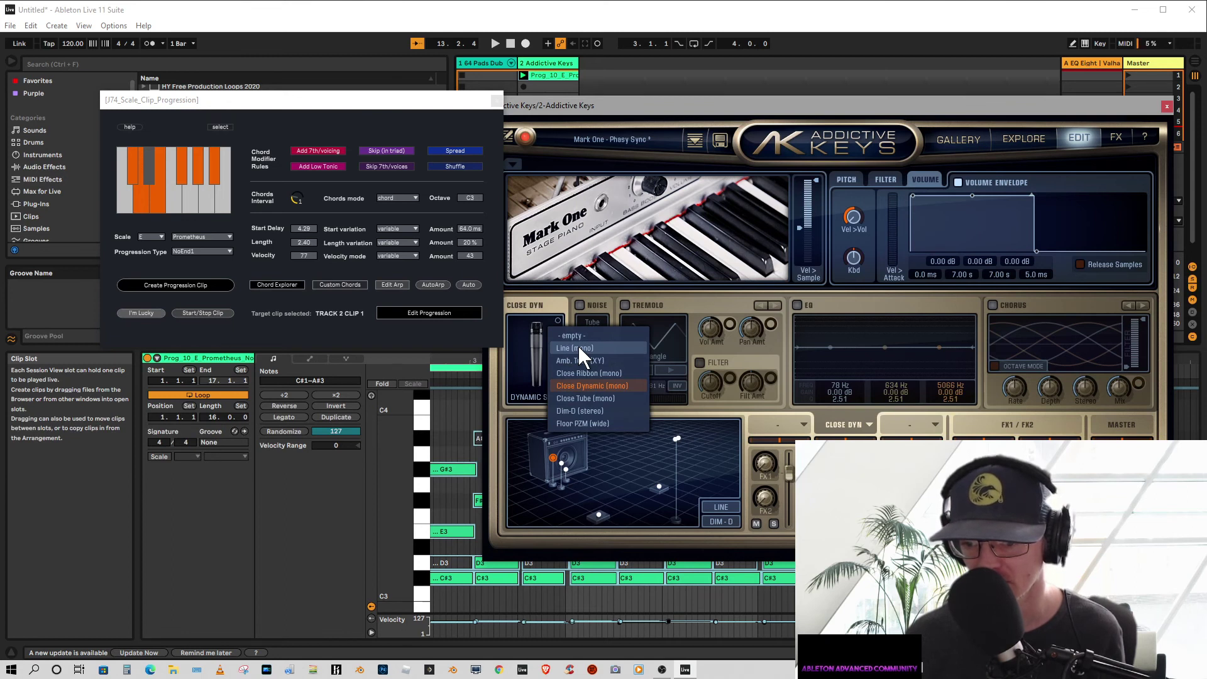
left_click(581, 411)
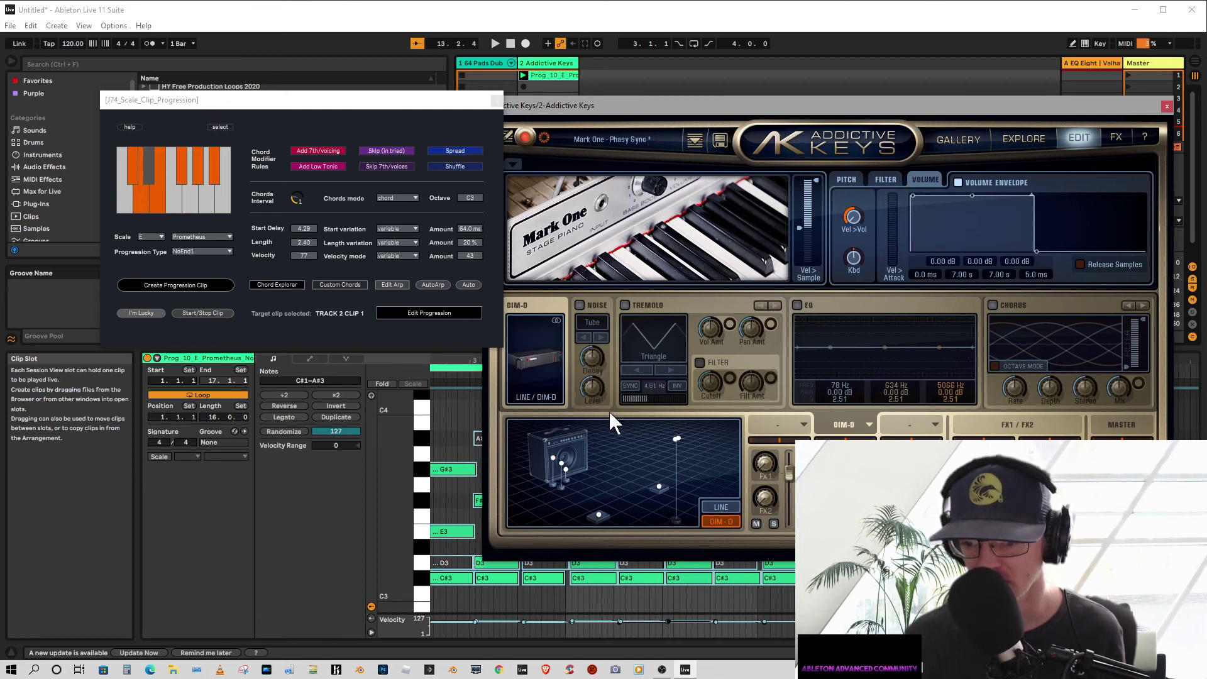
- Generate a random I'm Lucky progression clip in the Addictive Keys track's second slot and launch it
left_click_drag(538, 108, 590, 165)
left_click(551, 86)
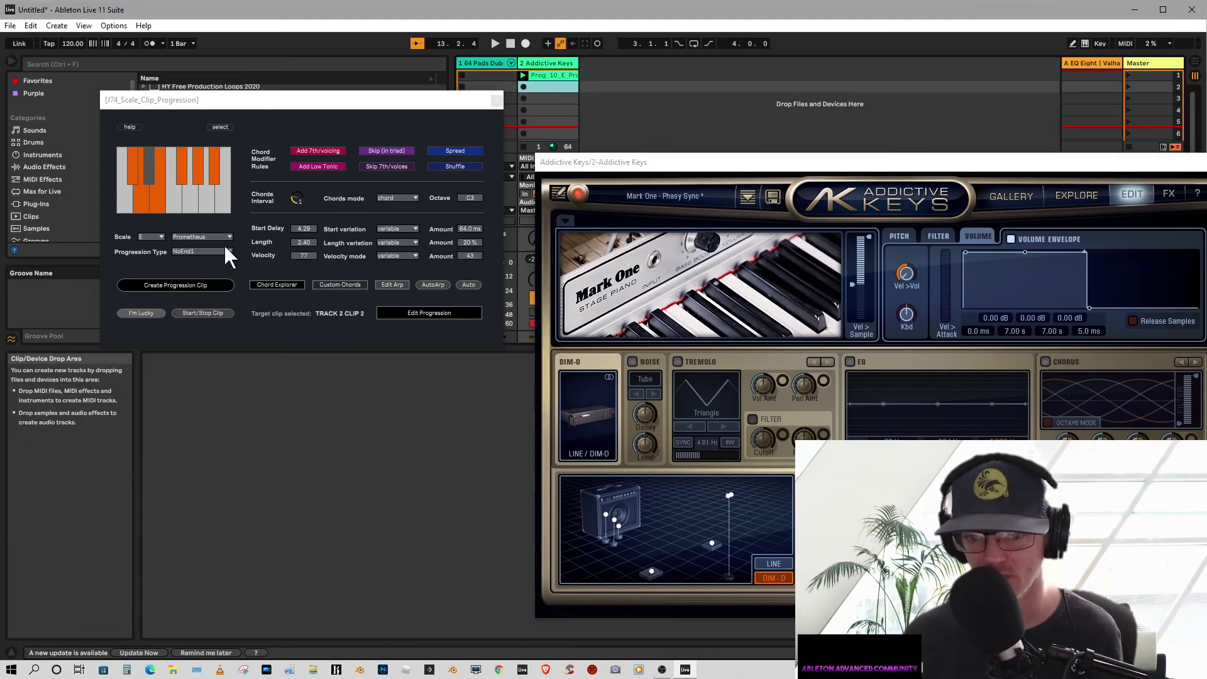
left_click(150, 311)
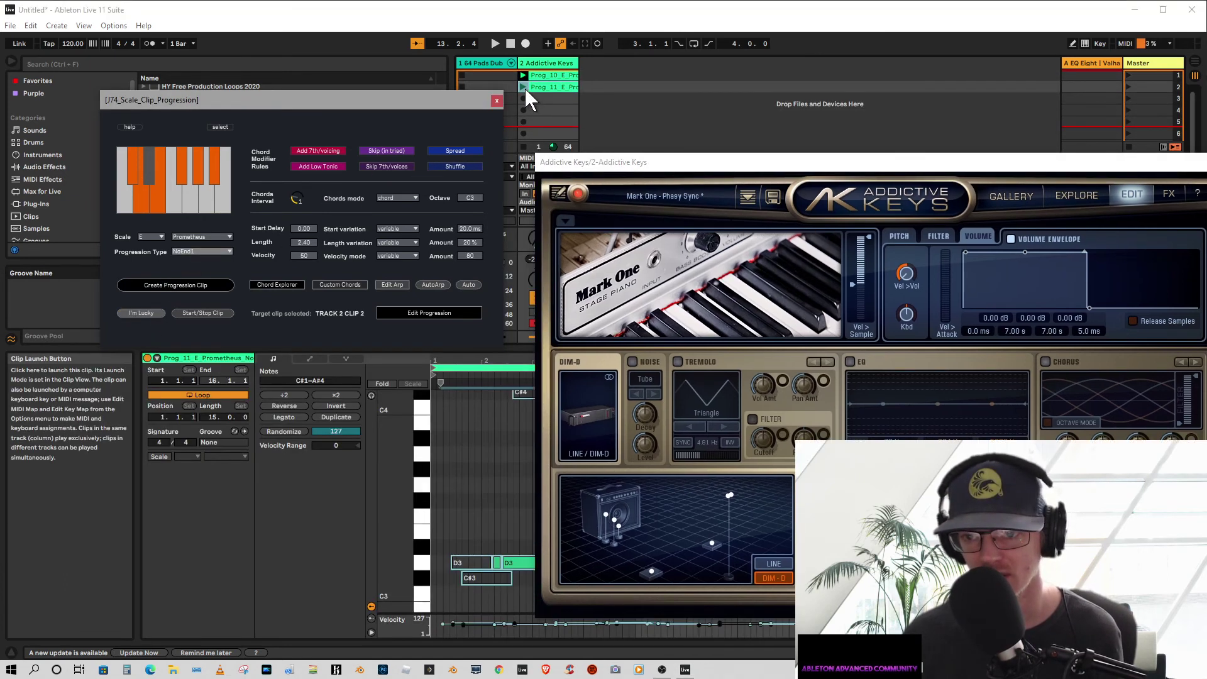
left_click(523, 87)
- Load the Mark One - Spring preset in Addictive Keys while the clip plays
left_click_drag(782, 159, 746, 70)
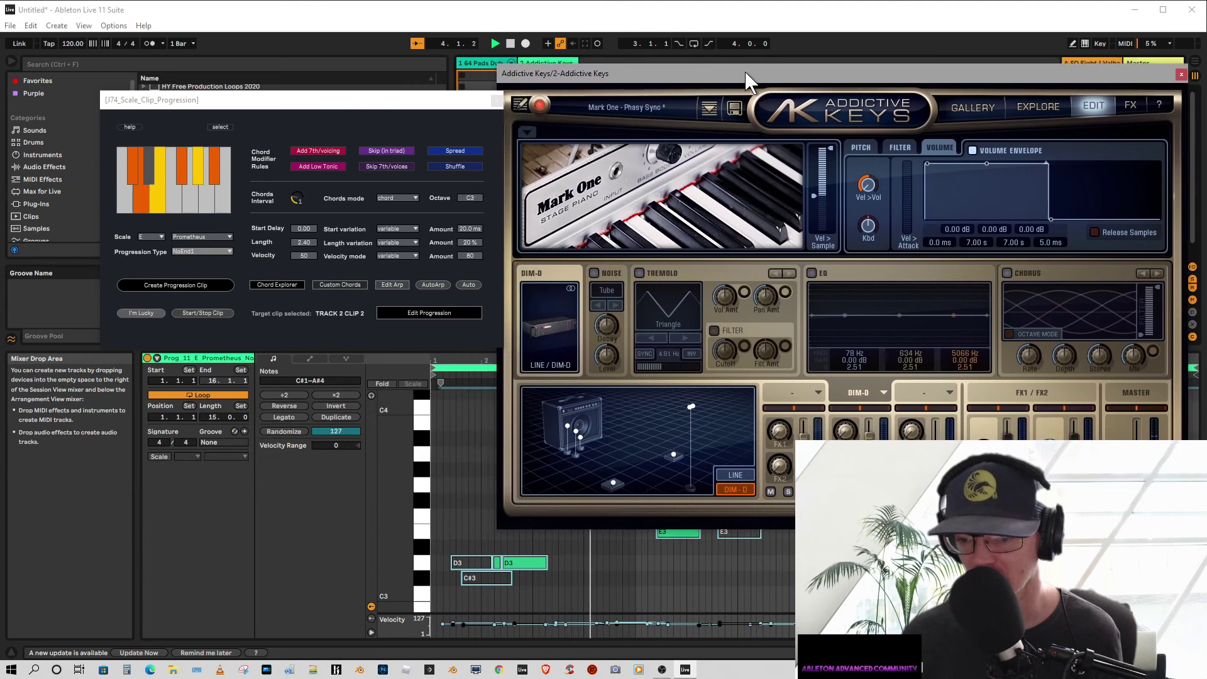
left_click(612, 107)
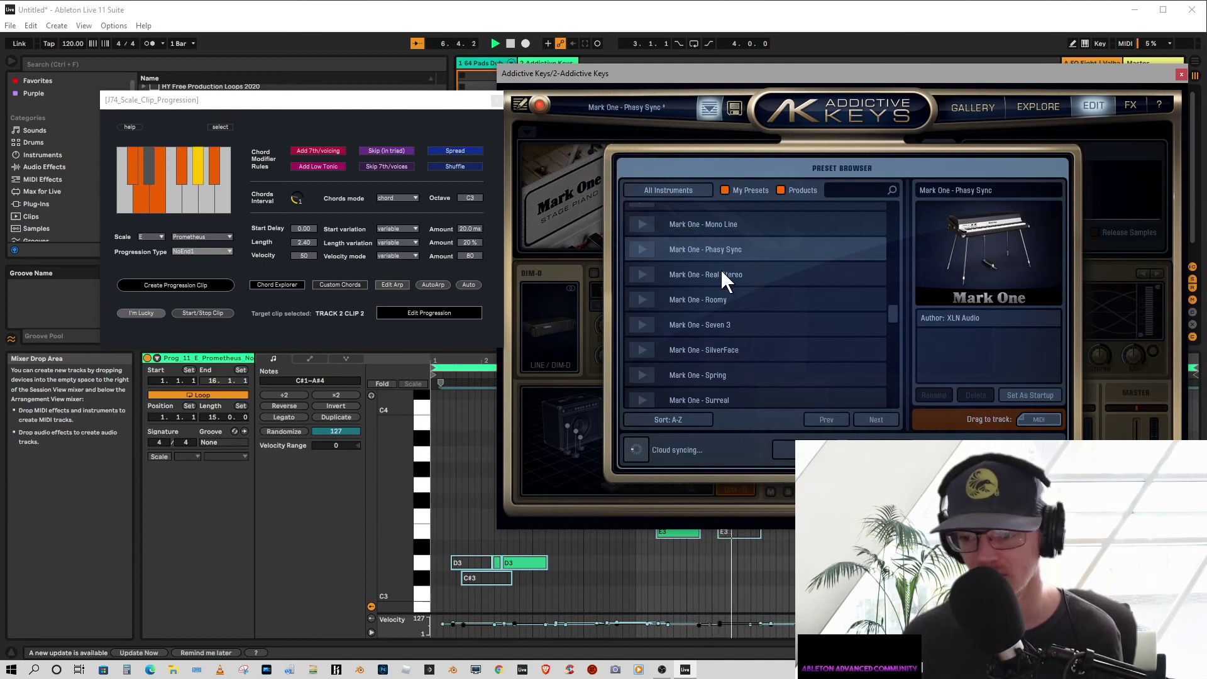
scroll(721, 269, "down", 2)
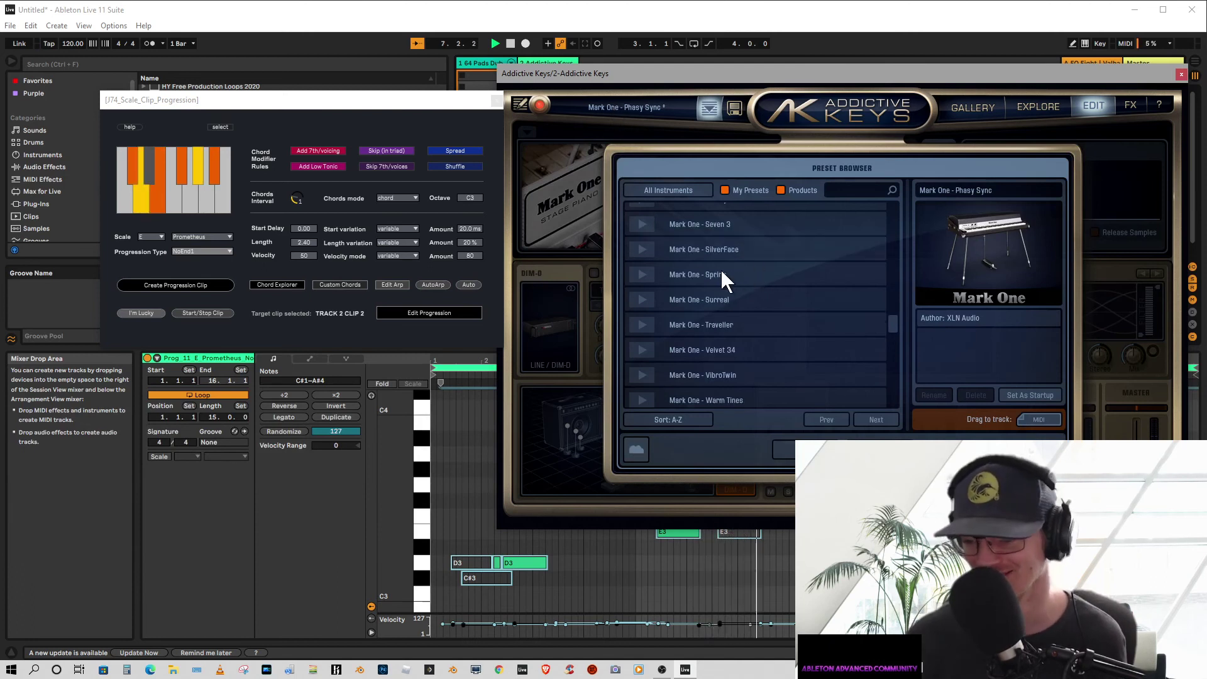
left_click(684, 275)
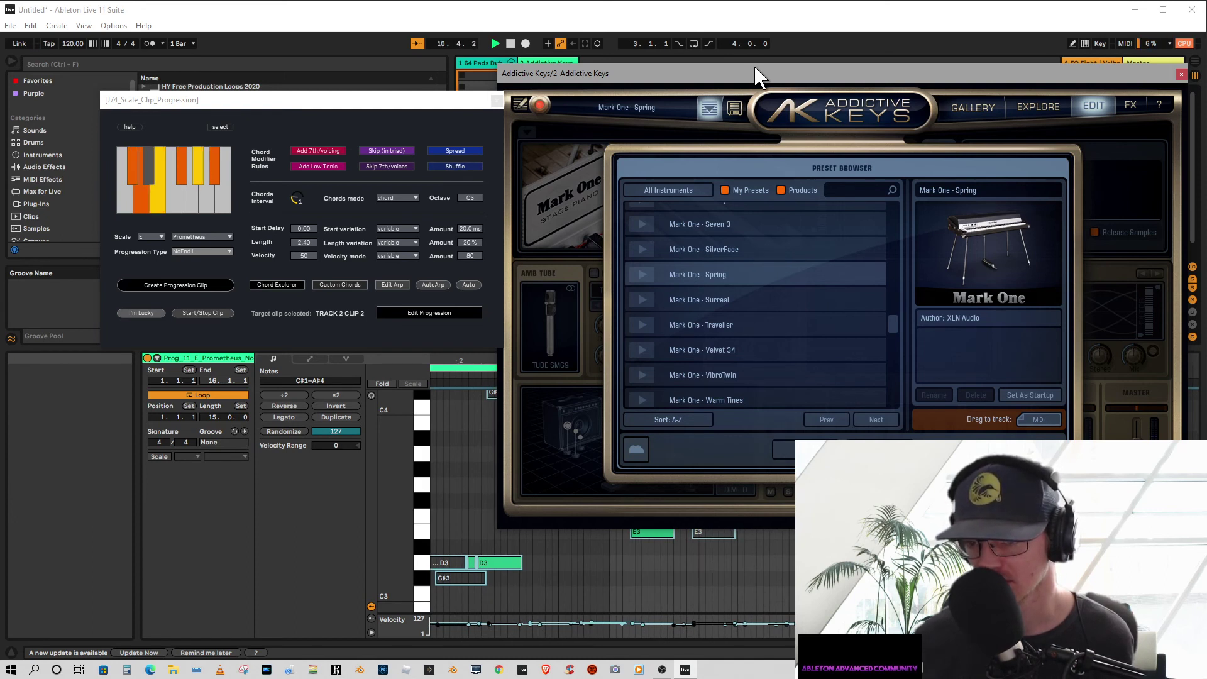
- Generate a random I'm Lucky clip in the third slot and launch it with the Mark One - Traveller preset loaded
left_click_drag(757, 77, 780, 119)
left_click_drag(337, 105, 231, 37)
left_click_drag(749, 114, 767, 198)
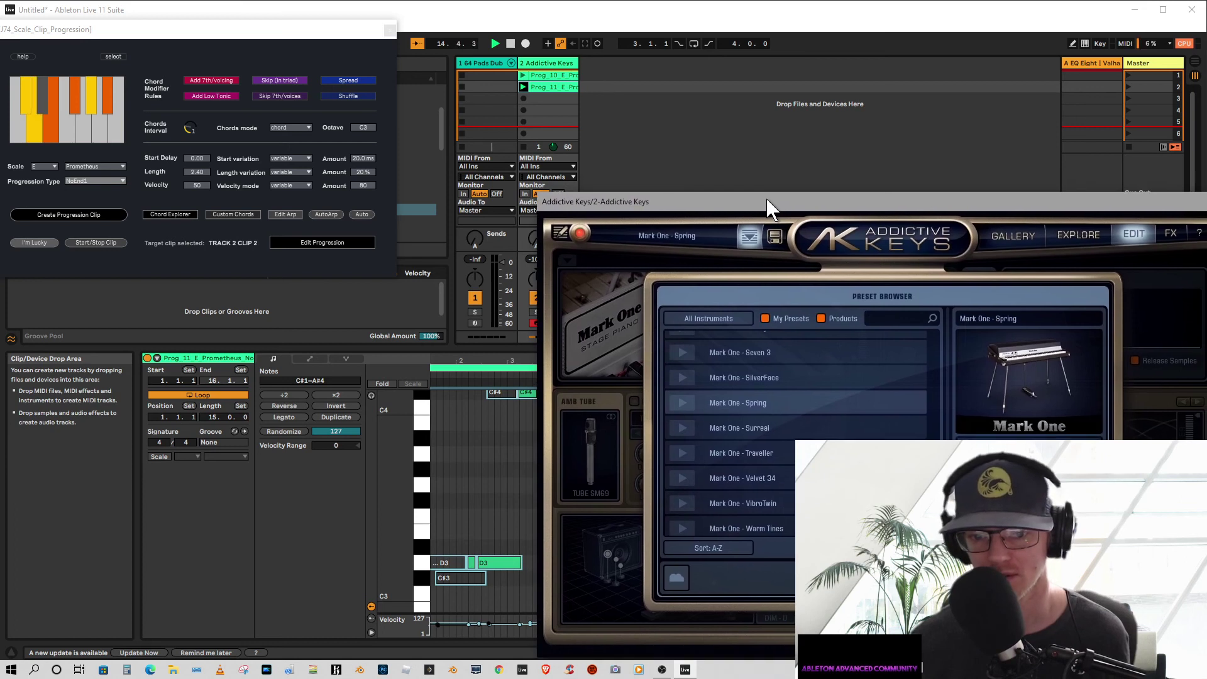
left_click(549, 99)
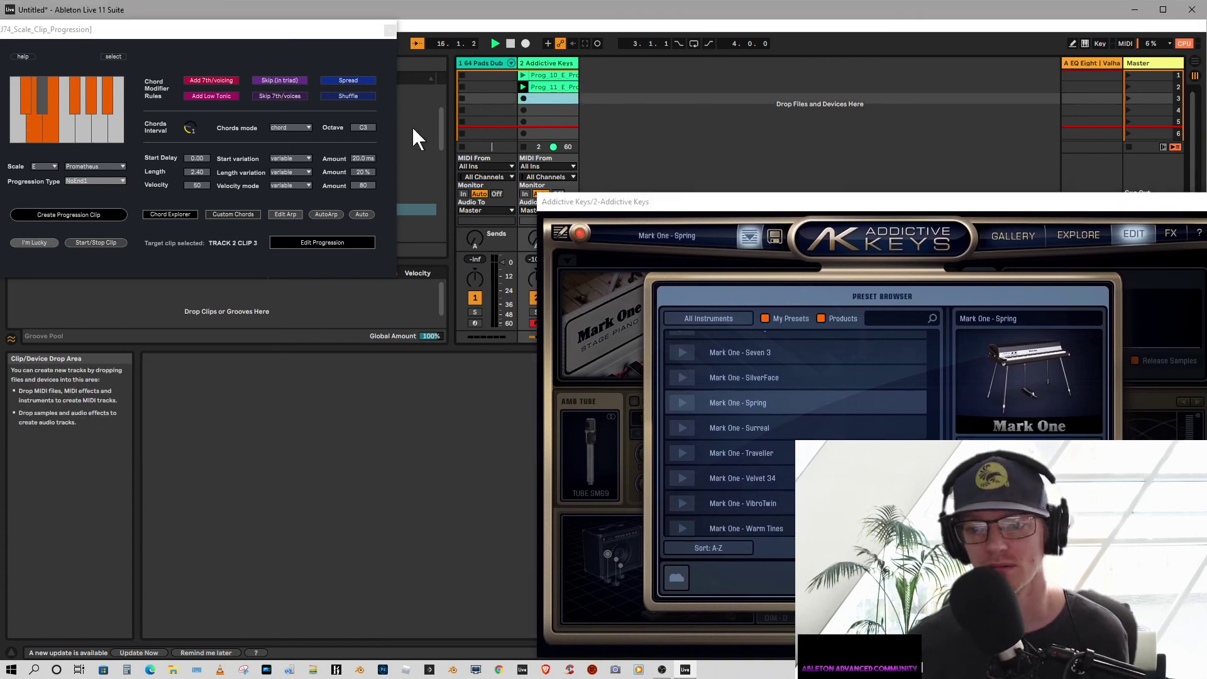
left_click(32, 241)
left_click(771, 452)
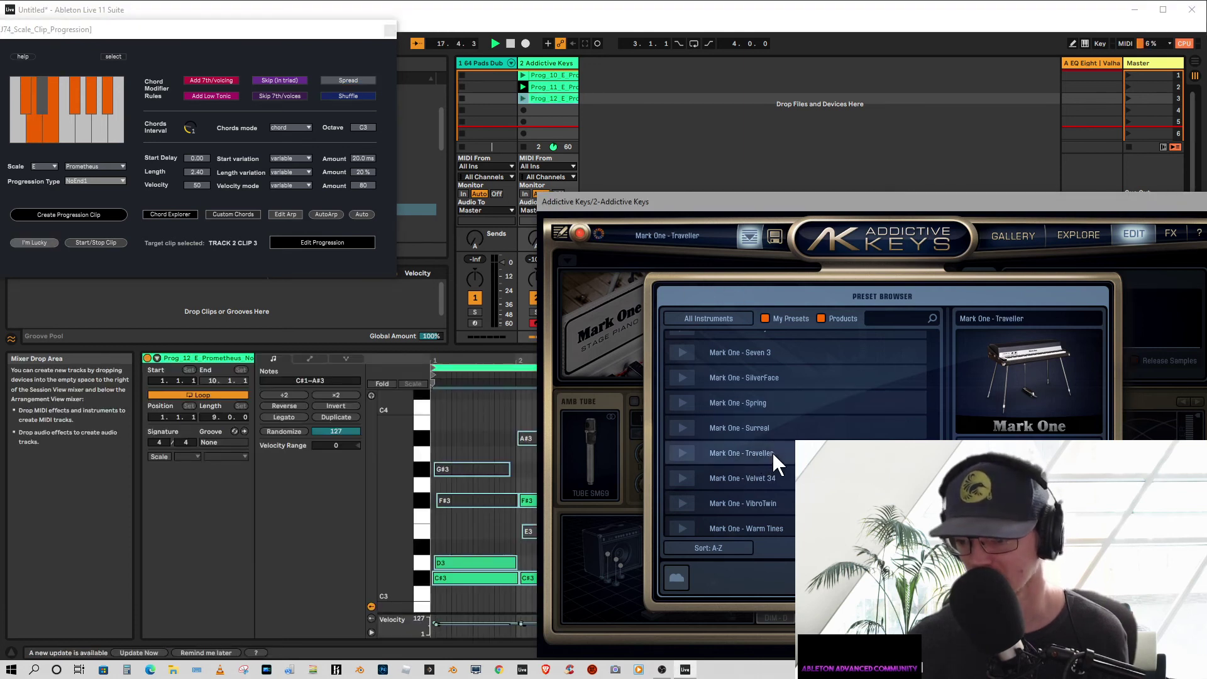
left_click(522, 98)
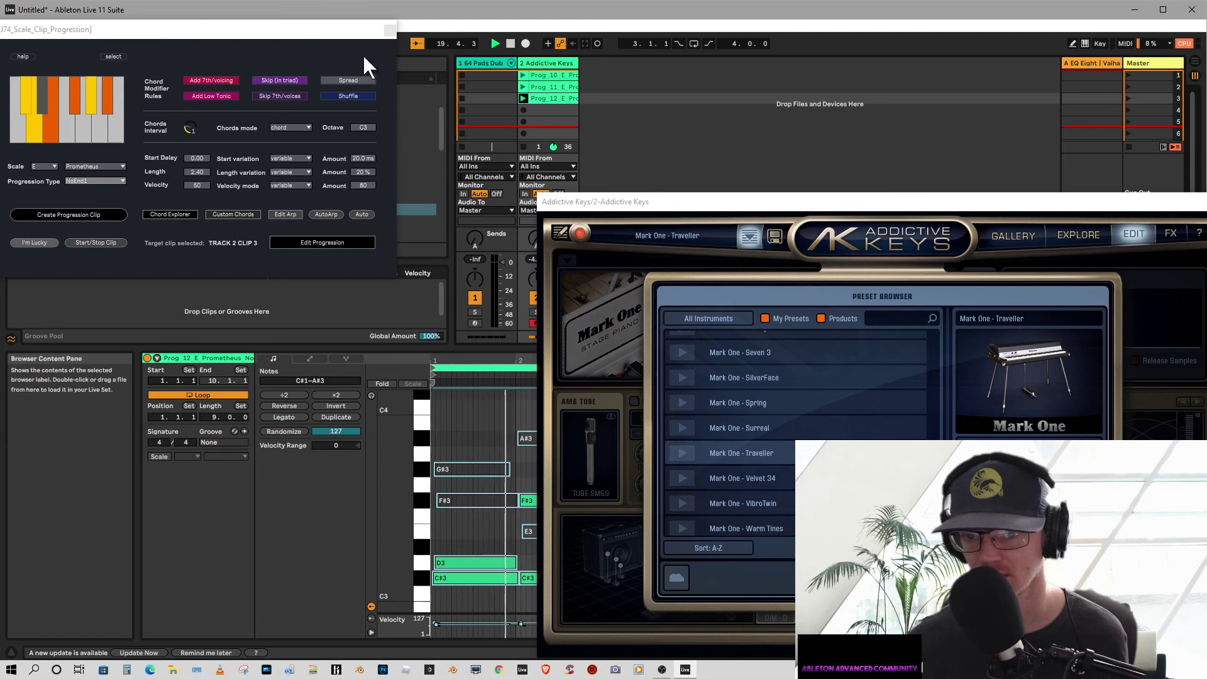
- Lower the Addictive Keys track's volume to -5.0 dB
left_click_drag(782, 209, 865, 296)
left_click_drag(565, 261, 564, 267)
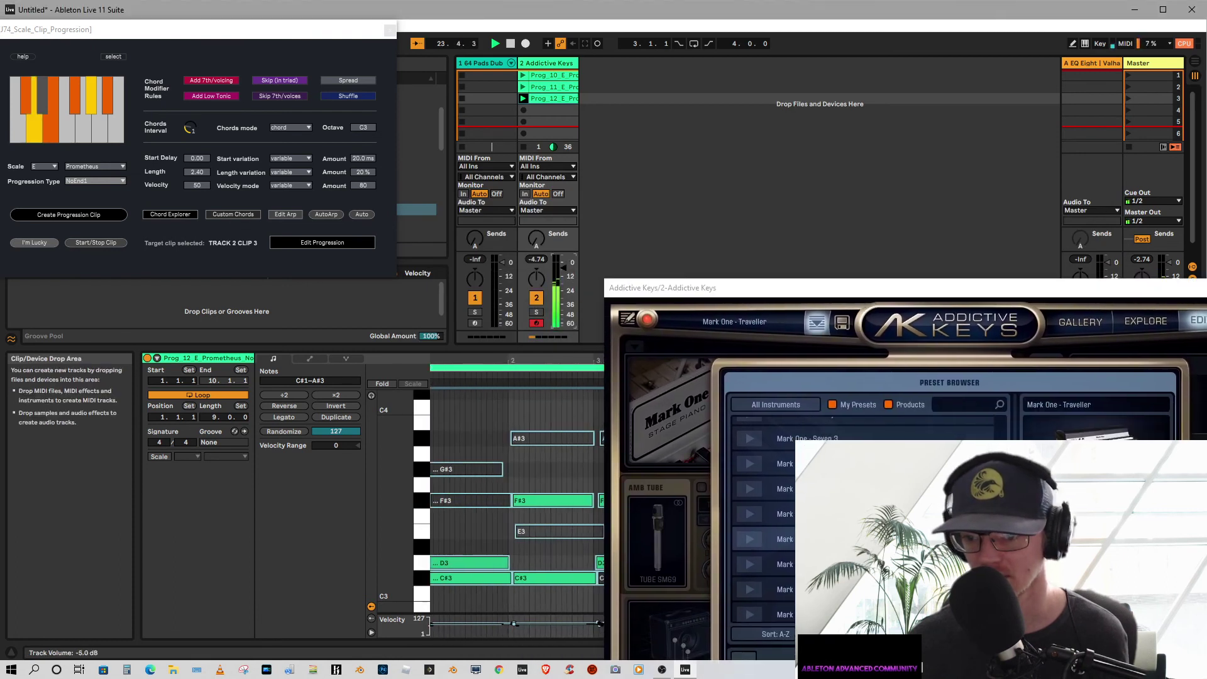
left_click_drag(805, 293, 626, 79)
- Load the Mark One - Velvet 34 preset, audition it with the playing clip, and stop playback
left_click(641, 350)
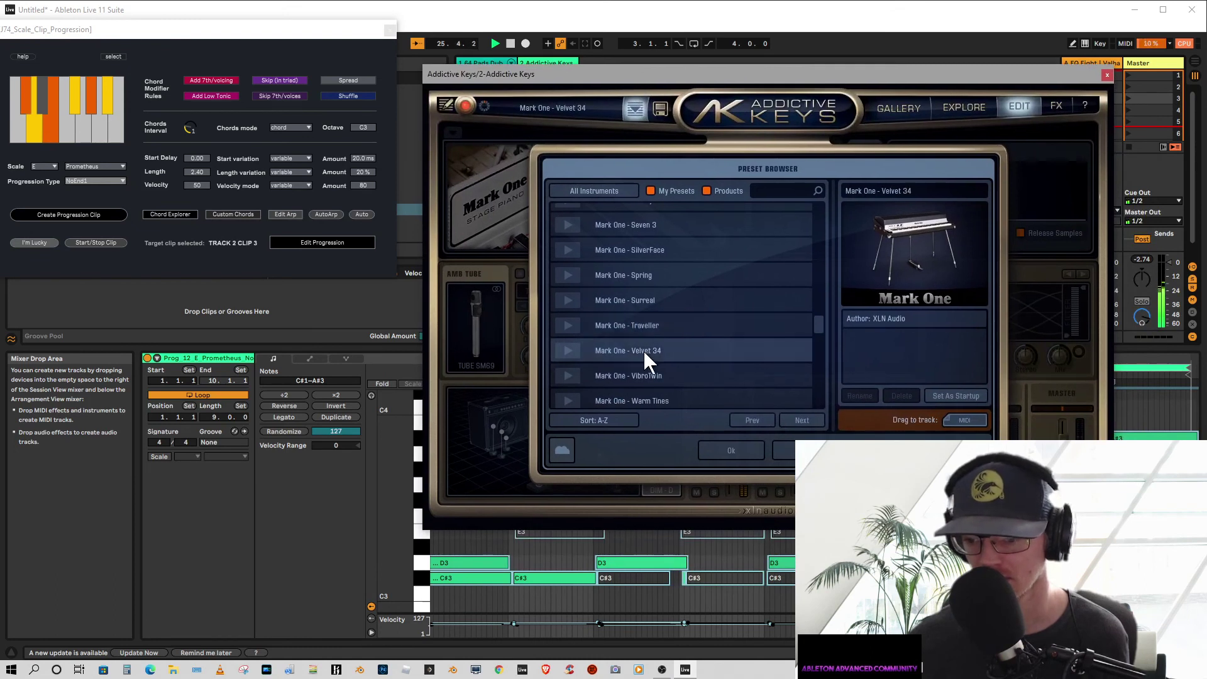
scroll(703, 331, "down", 2)
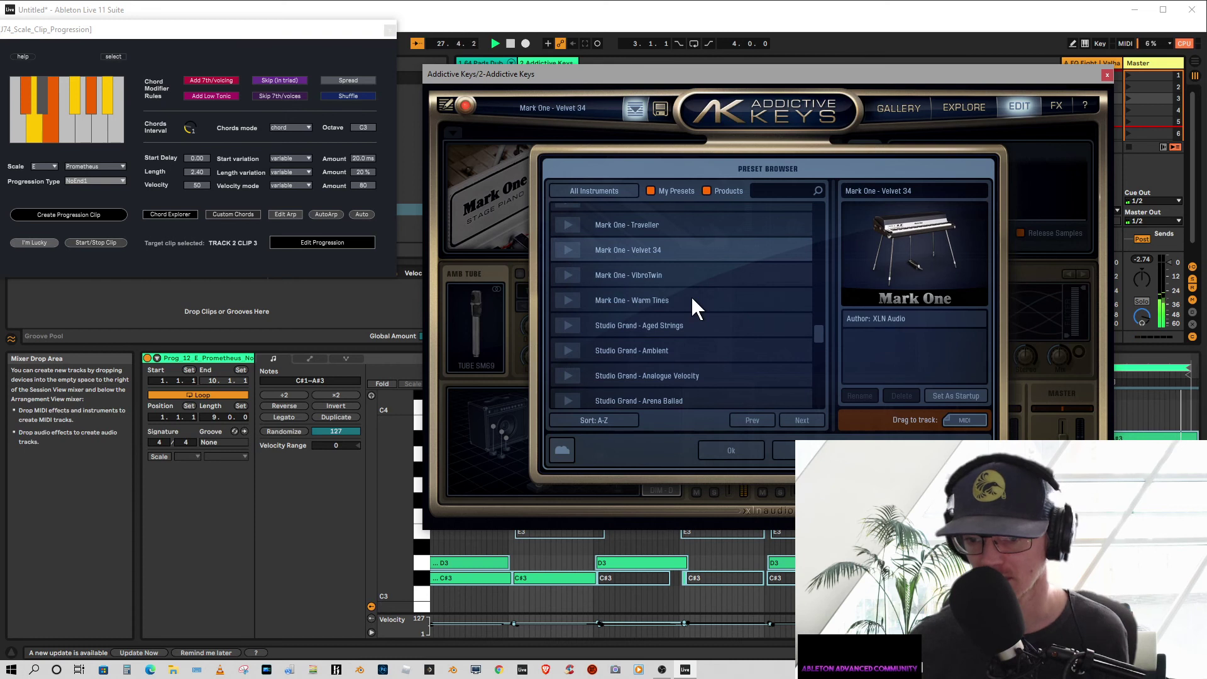
left_click(732, 451)
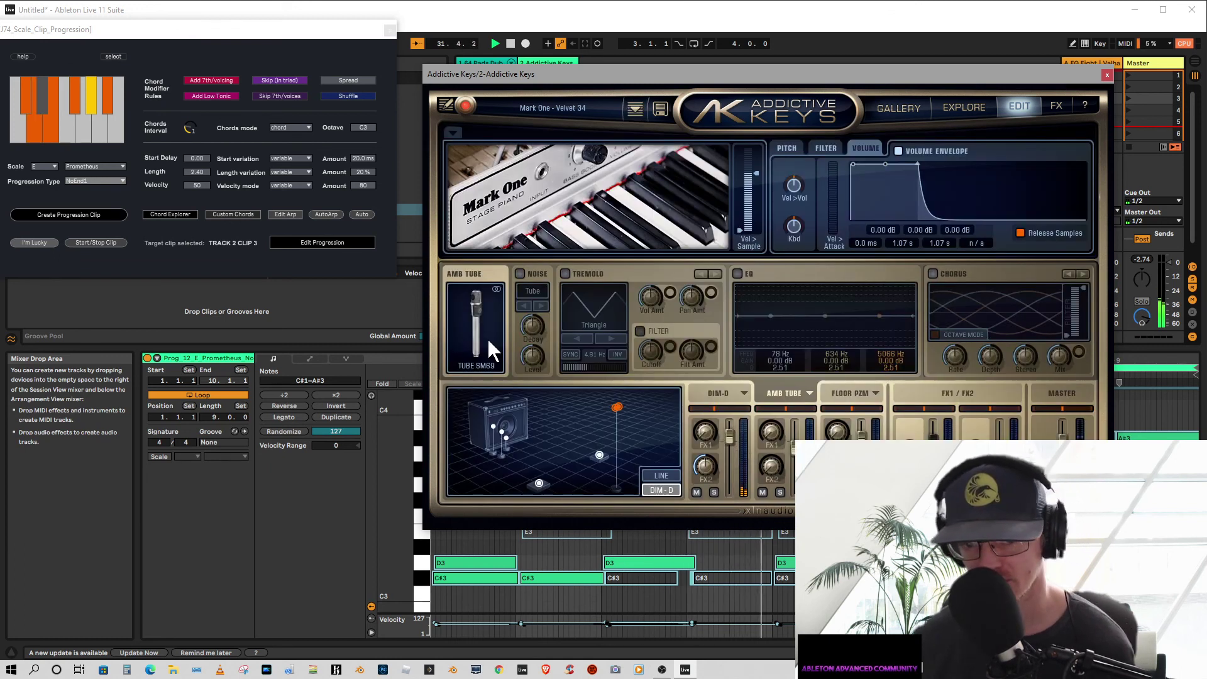
mouse_move(626, 73)
left_mouse_down()
mouse_move(1094, 279)
mouse_move(1173, 375)
mouse_move(682, 148)
mouse_move(604, 54)
mouse_move(616, 75)
left_mouse_up()
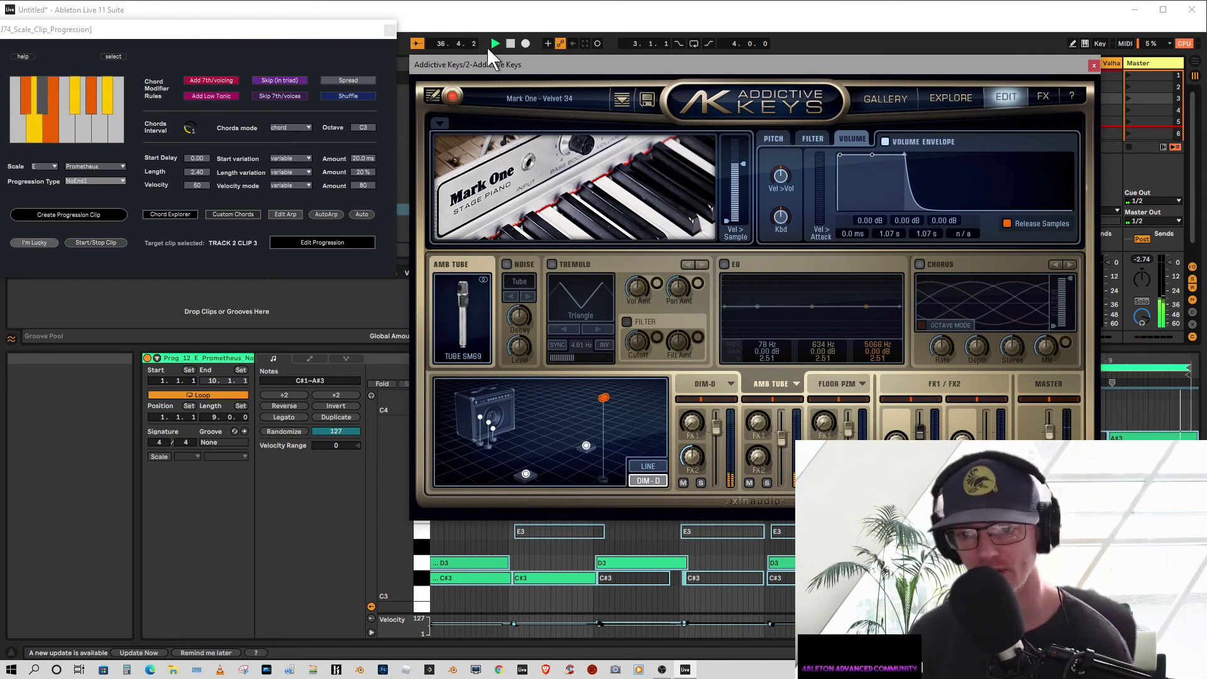
left_click(510, 43)
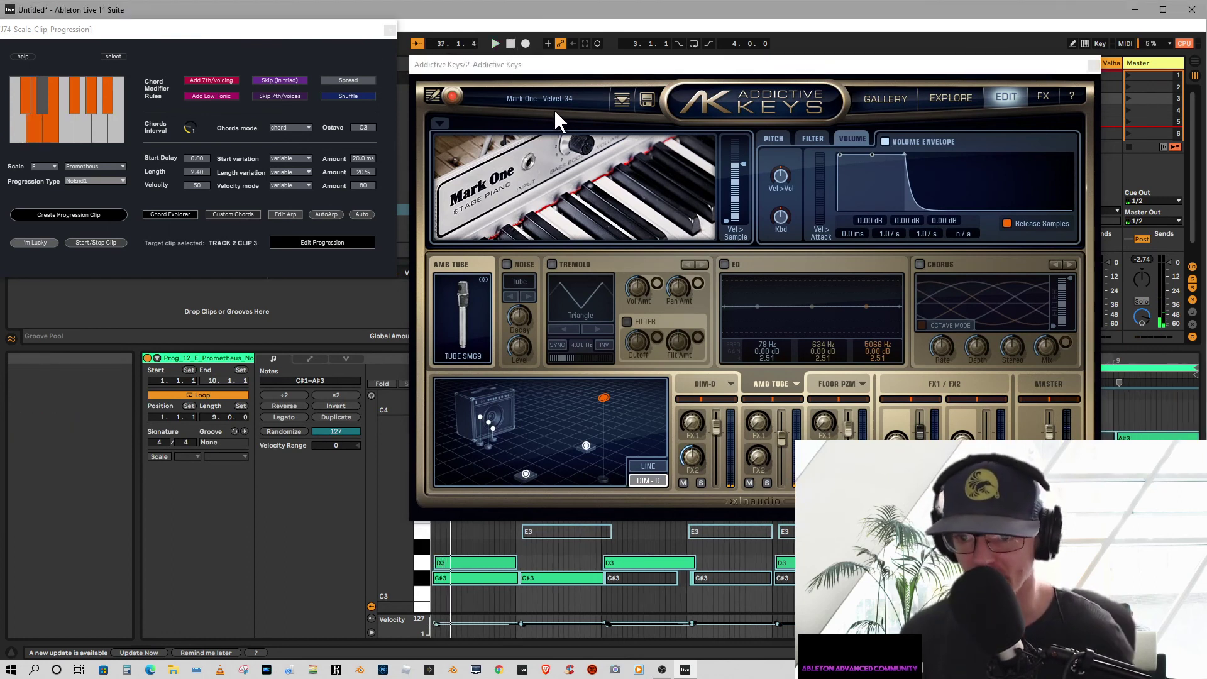
- Load the Electric Grand - 80s Arena preset from the preset browser
left_click(520, 100)
scroll(655, 290, "up", 10)
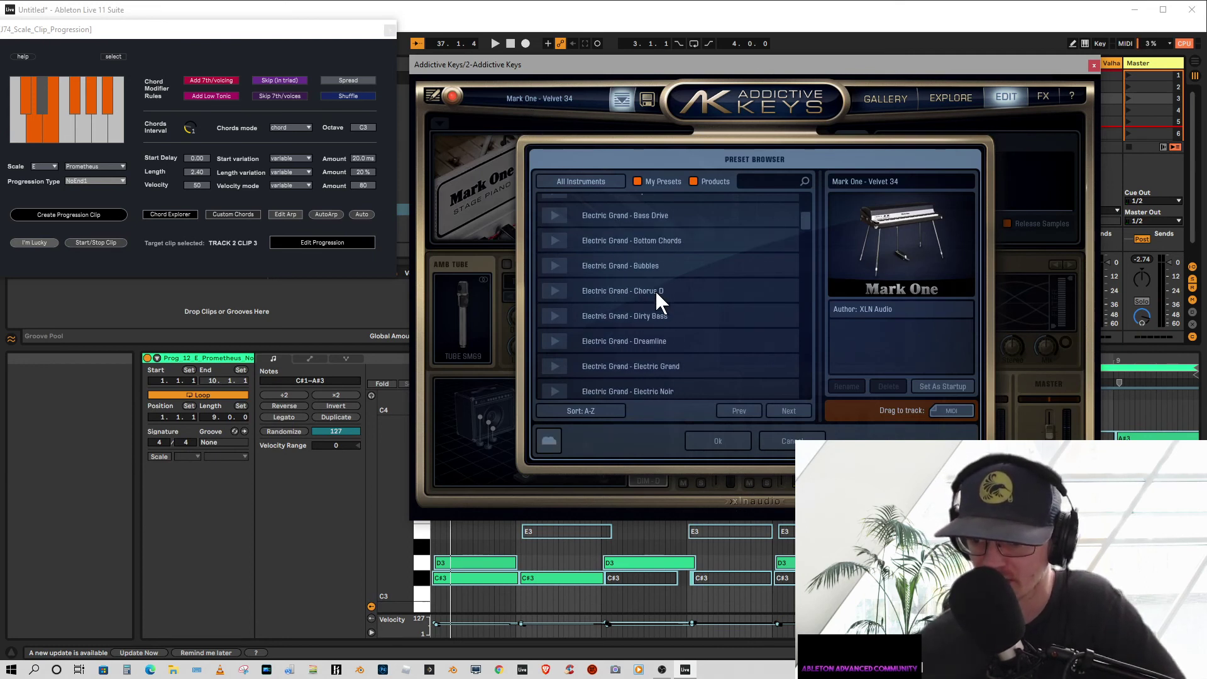
scroll(655, 289, "up", 3)
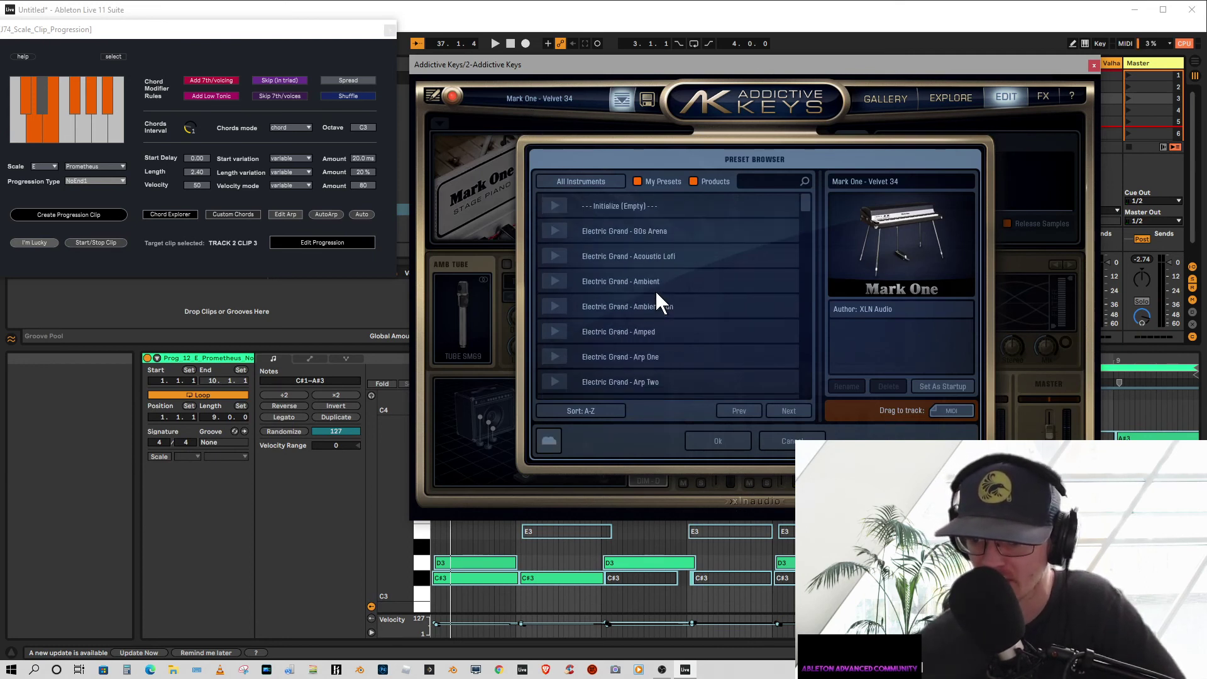
left_click(595, 229)
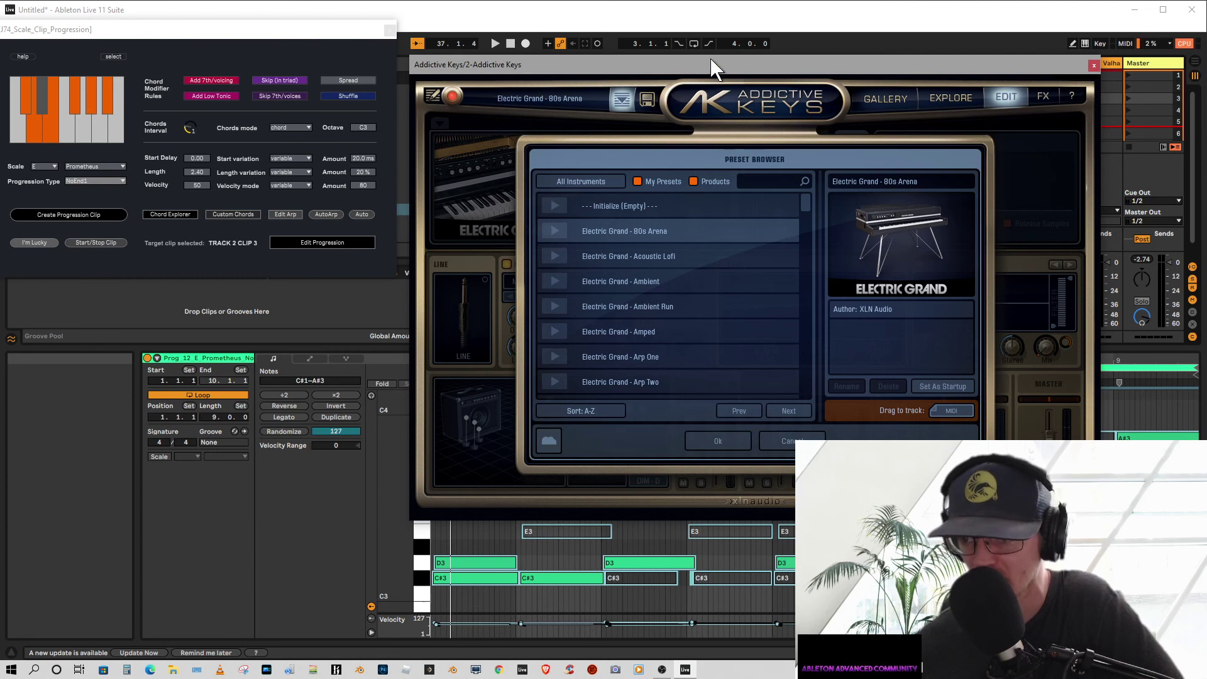
- Delete all clips from the Addictive Keys track and return the playback position to the start
left_click_drag(721, 65, 851, 184)
left_click_drag(279, 32, 342, 112)
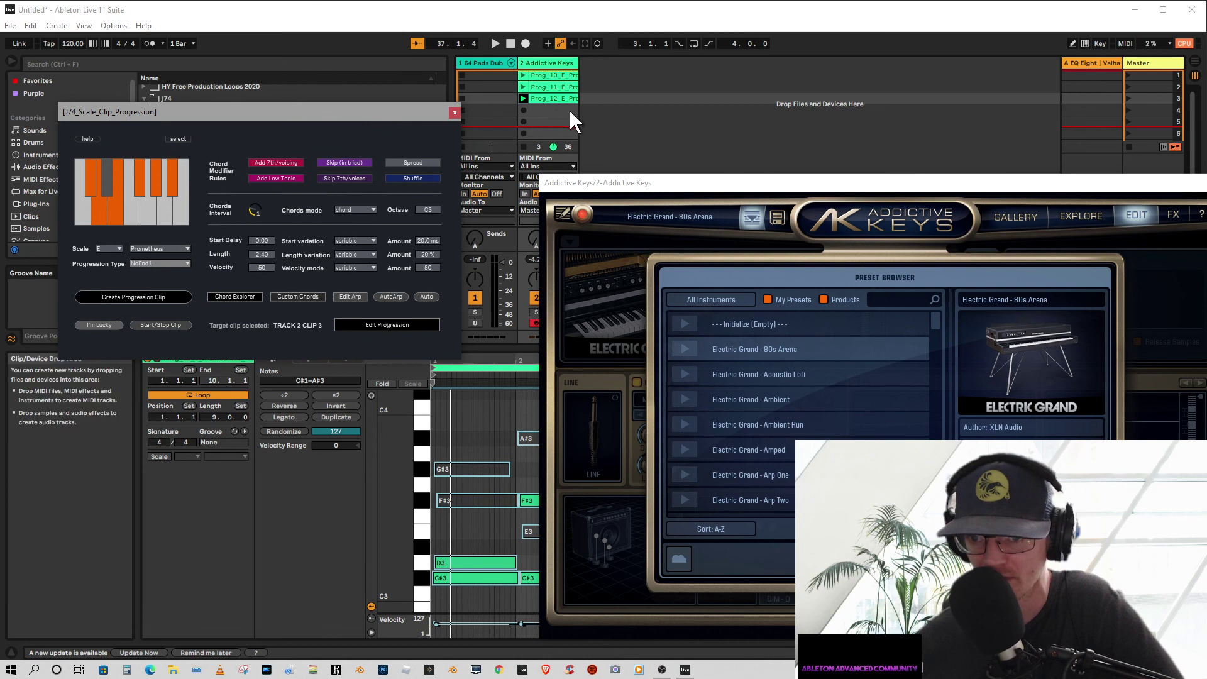
left_click(557, 76)
key("Delete")
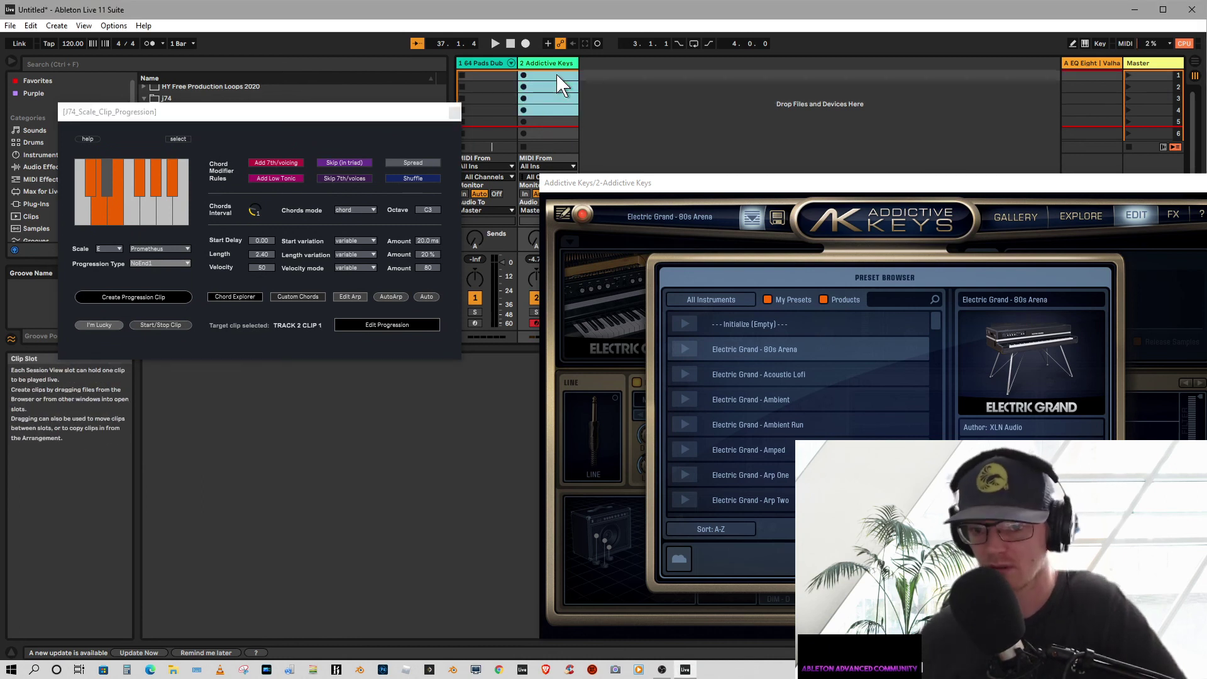
left_click_drag(323, 104, 305, 134)
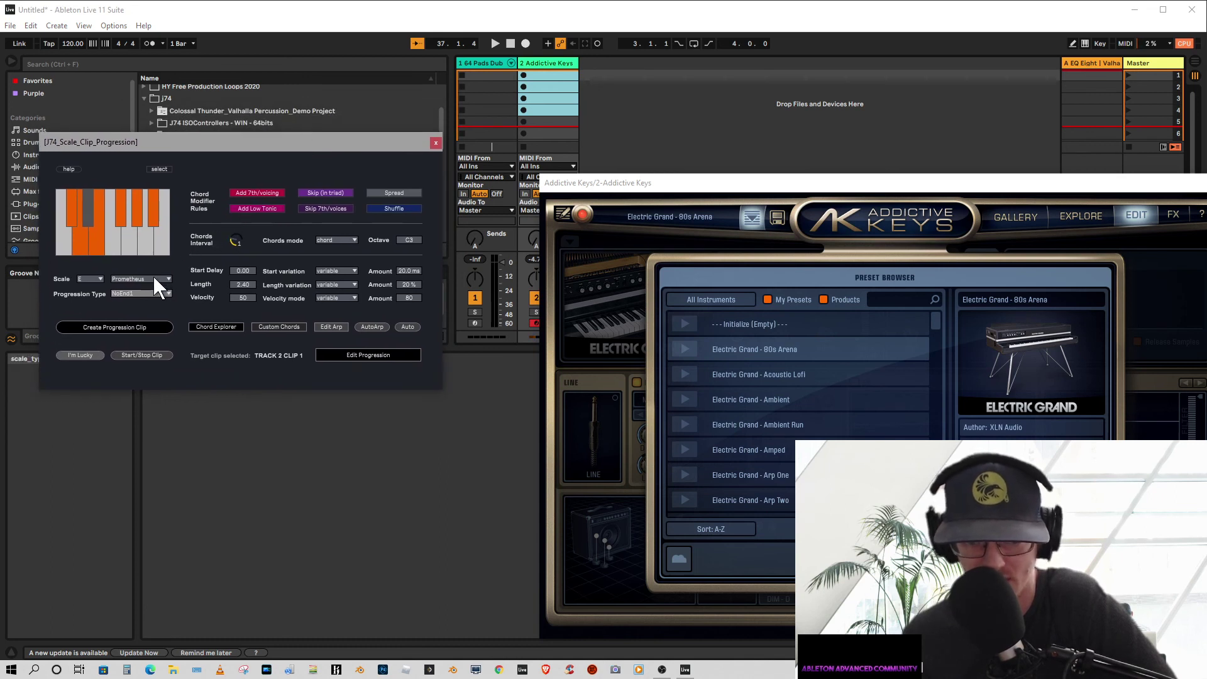
left_click(510, 44)
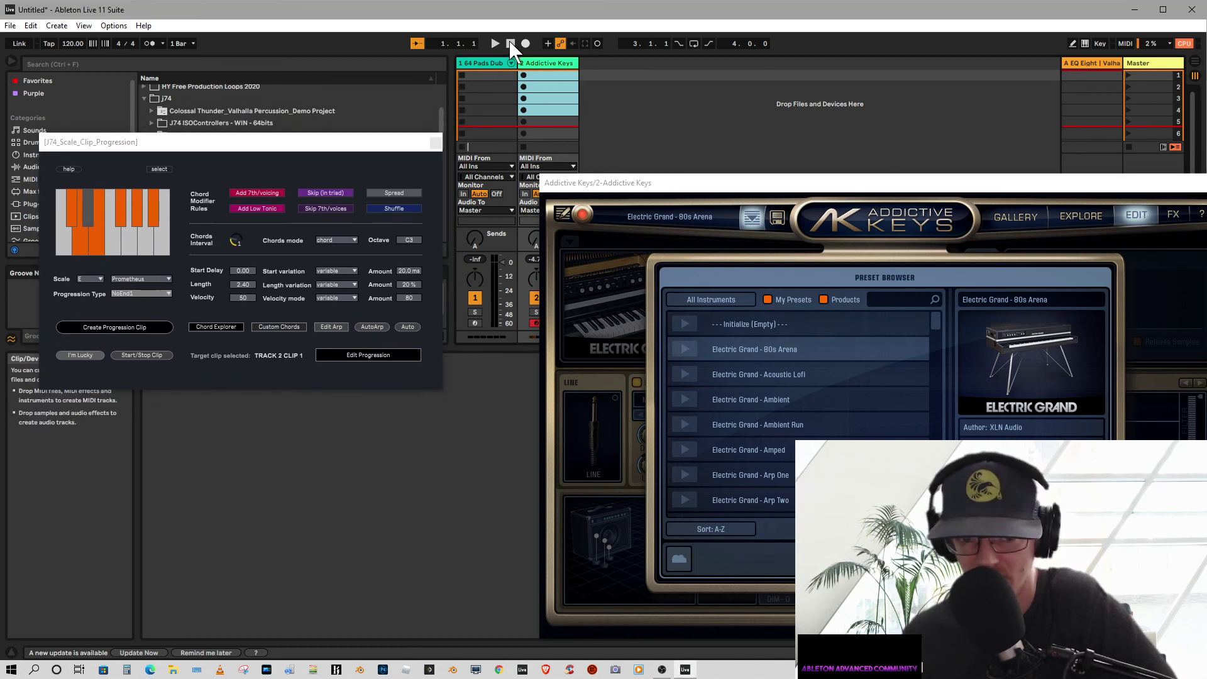
- Turn off all chord modifier rules and set the start variation, length variation and velocity mode to fixed
left_click(322, 210)
left_click(324, 195)
left_click(267, 191)
left_click(377, 210)
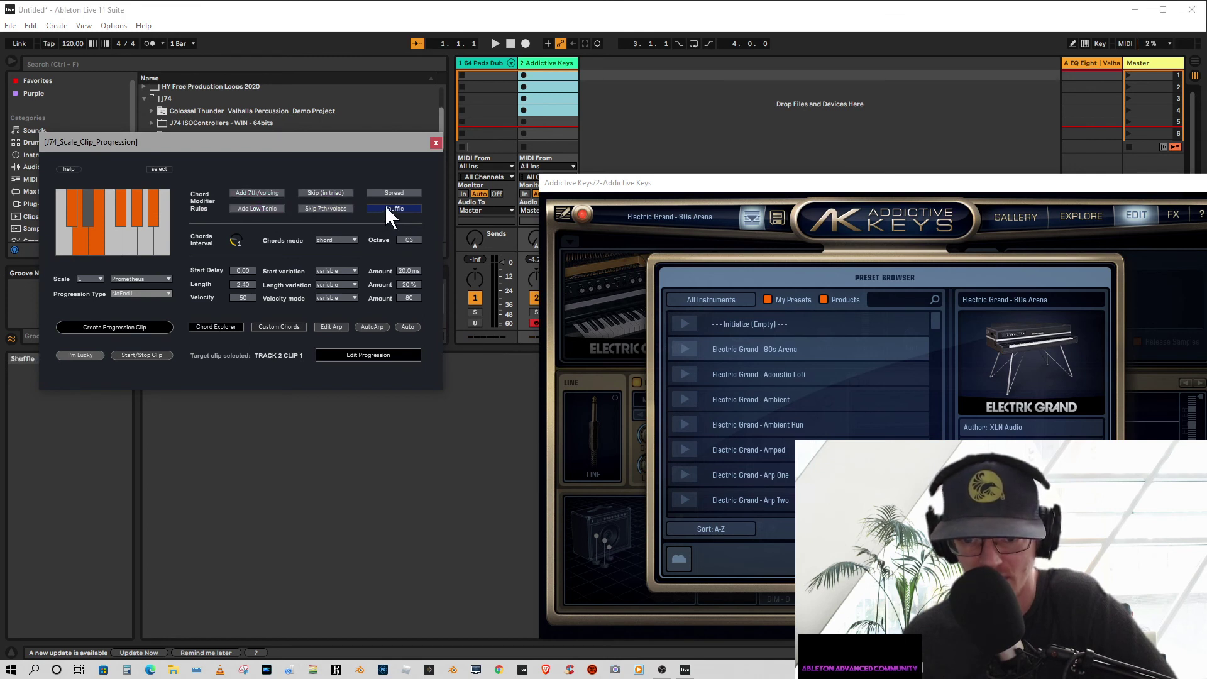
left_click(339, 271)
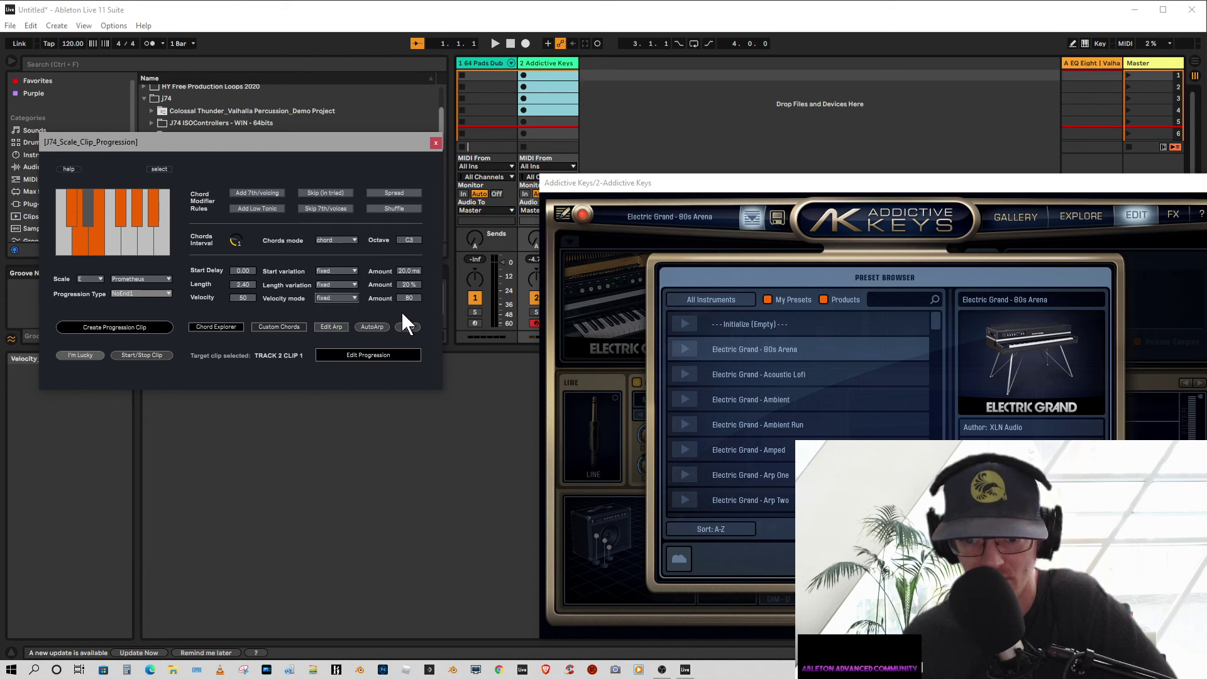
- Set the scale to C No_scale and create a NoEnd1 progression clip in the Addictive Keys track's first slot
left_click(88, 280)
left_click(84, 289)
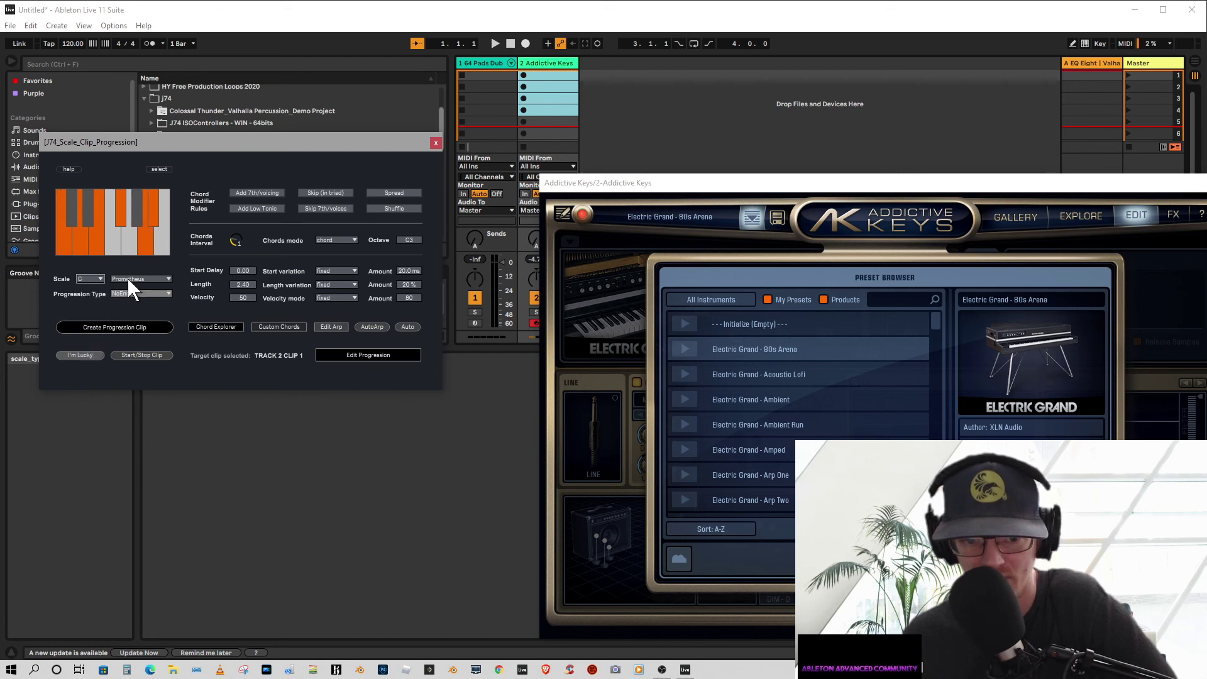
left_click(127, 280)
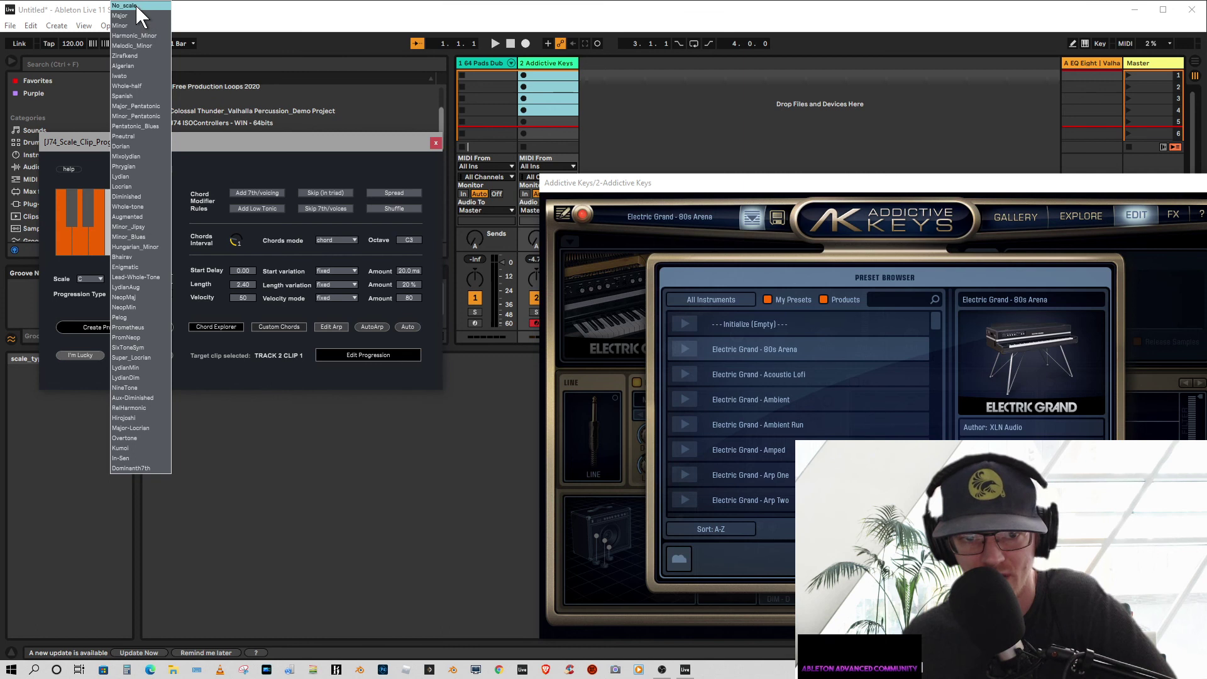
left_click(135, 5)
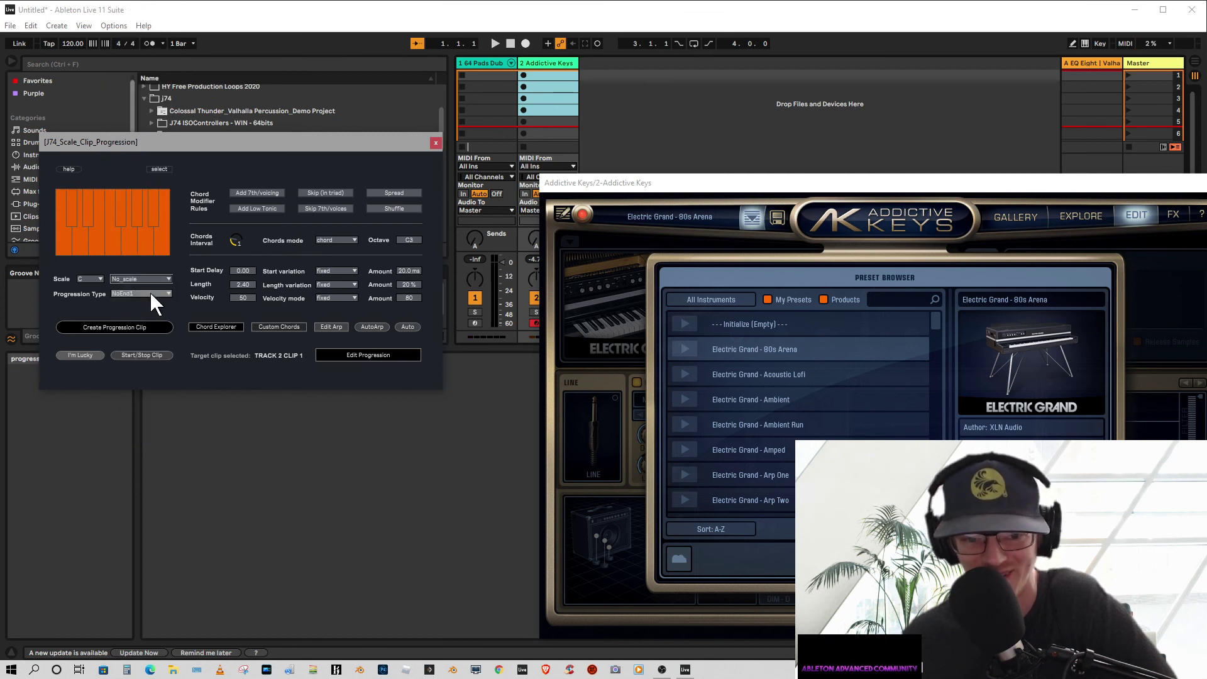
left_click(88, 327)
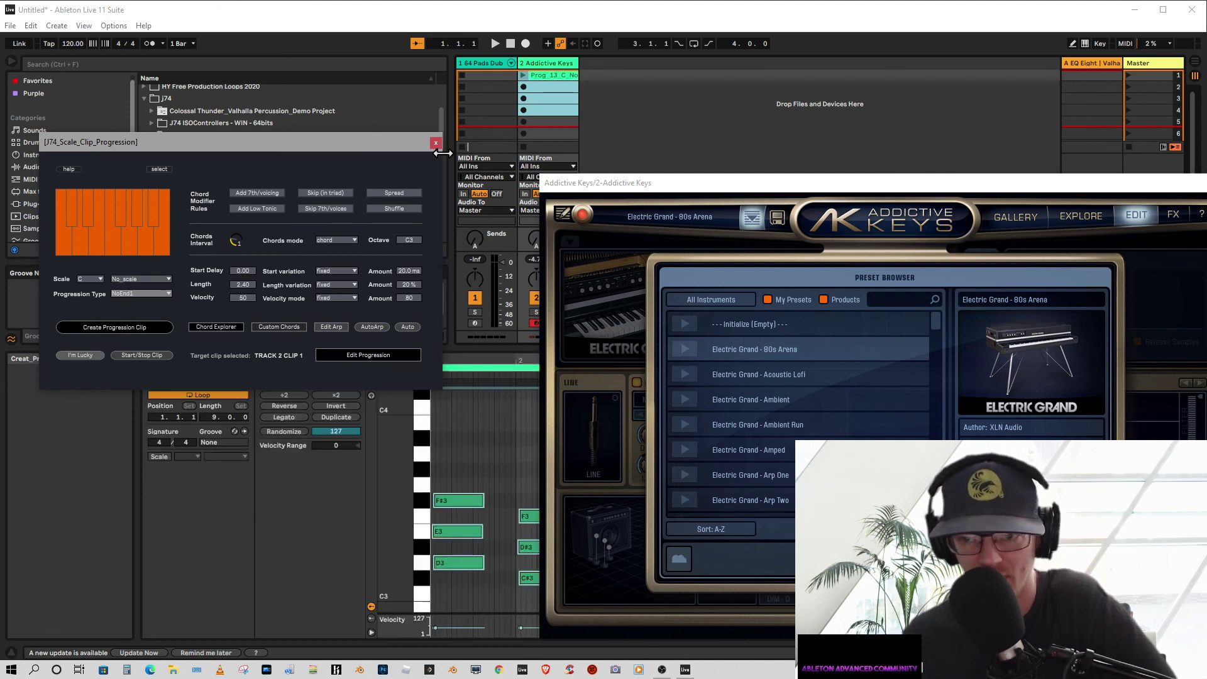
- Launch the Addictive Keys track's first clip, and regenerate it as a C Locrian NoEnd1 progression
left_click(522, 75)
left_click_drag(835, 187, 719, 82)
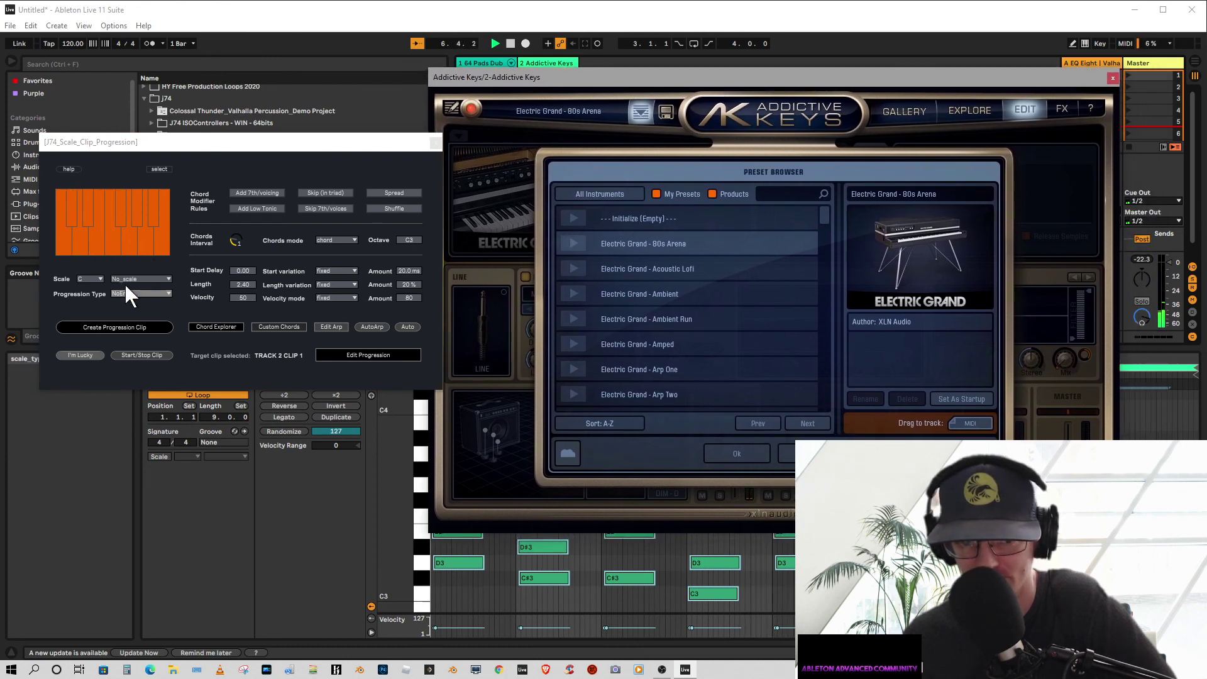
left_click(152, 278)
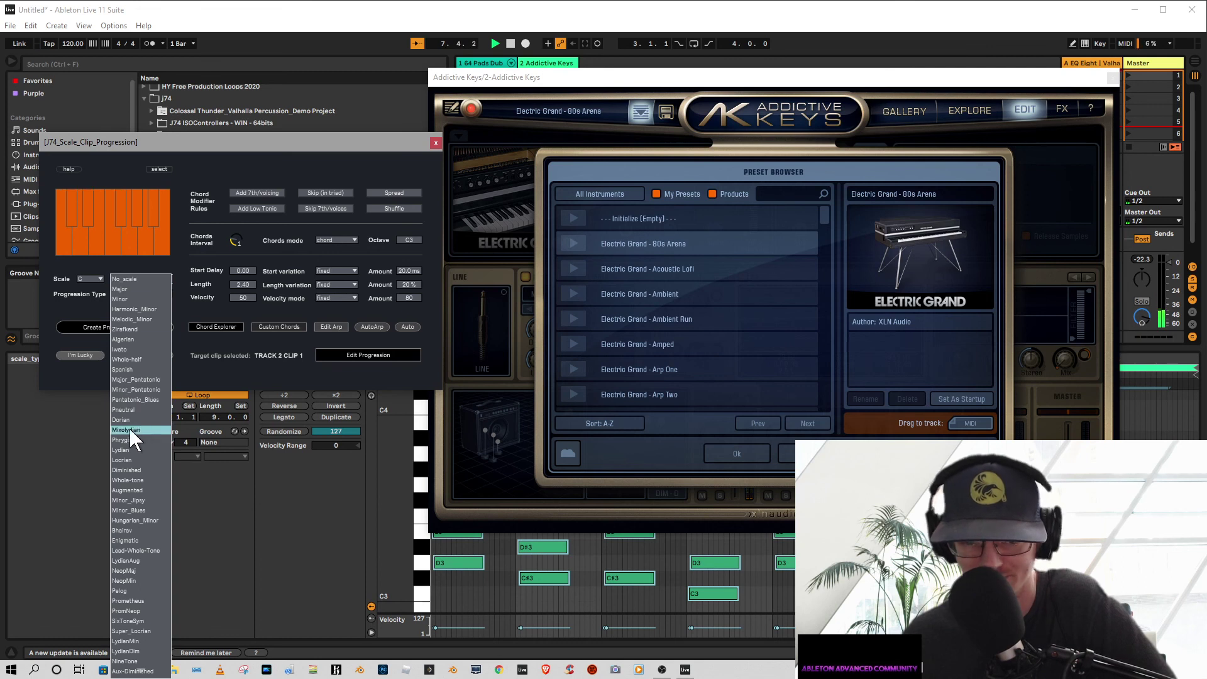
left_click(135, 458)
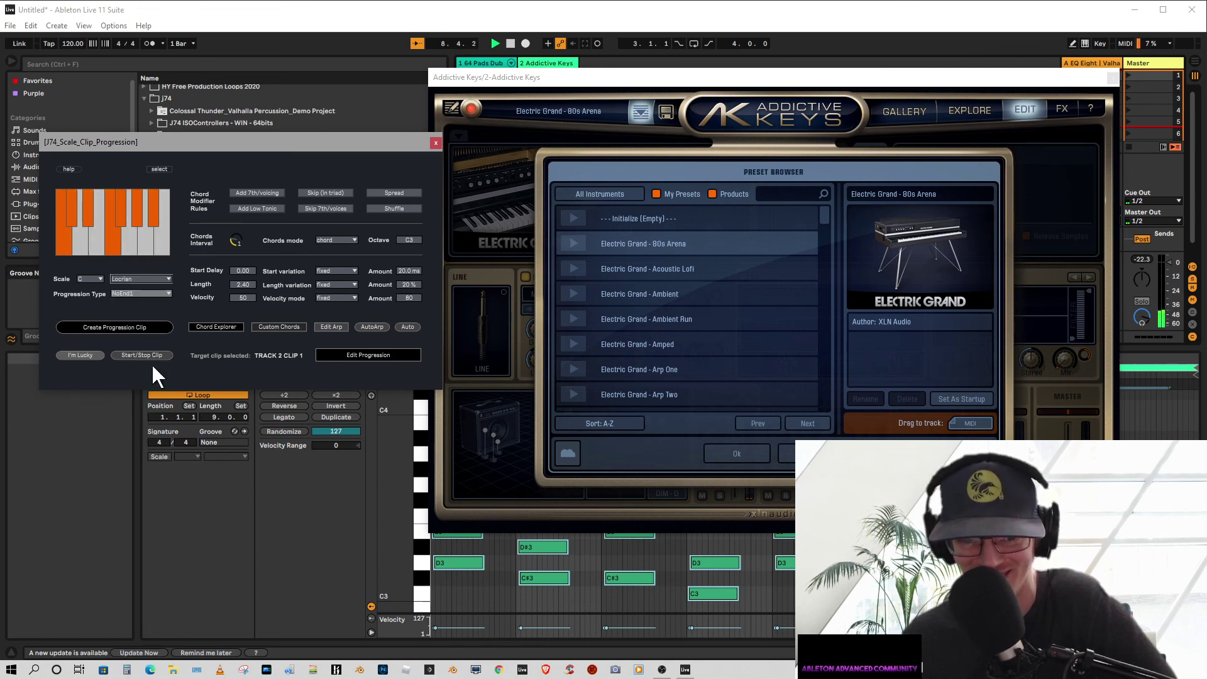
left_click_drag(609, 82, 706, 182)
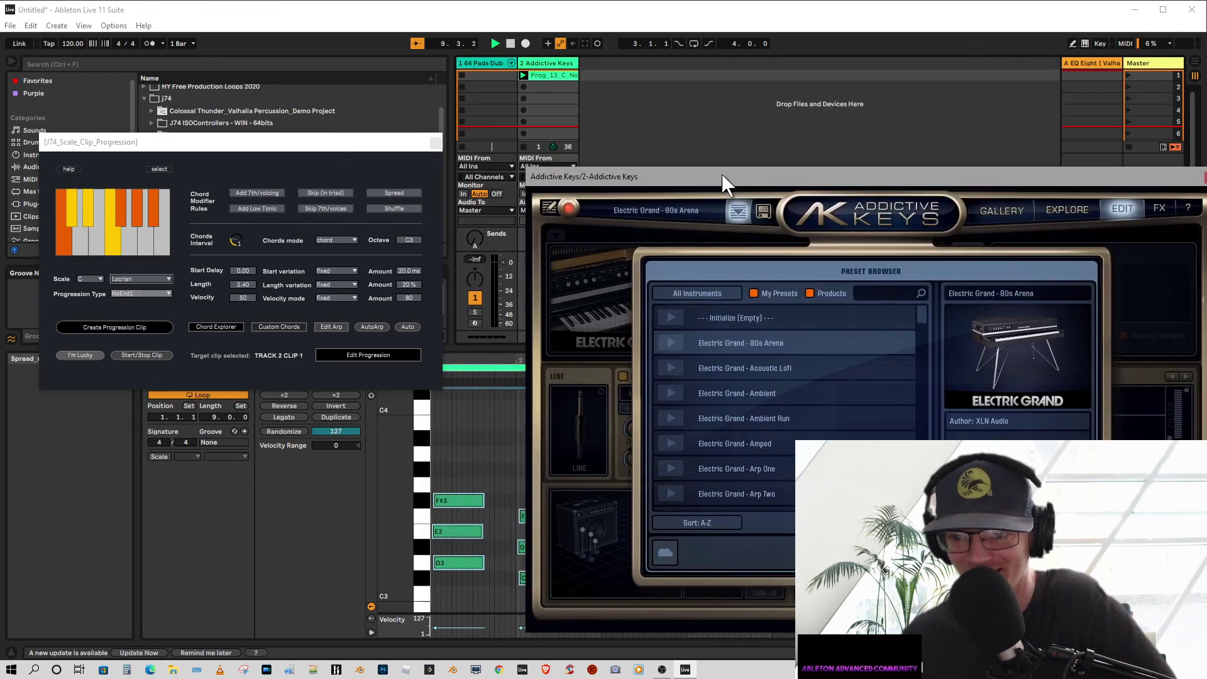
left_click(549, 75)
left_click(91, 326)
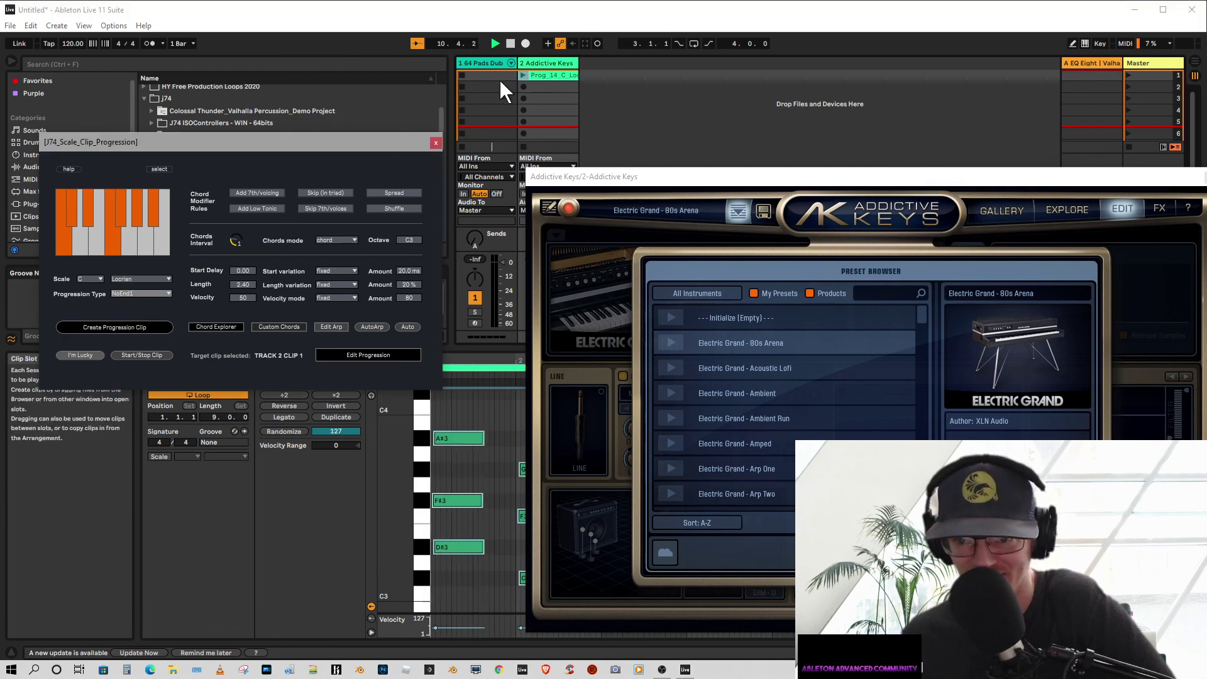
left_click(518, 73)
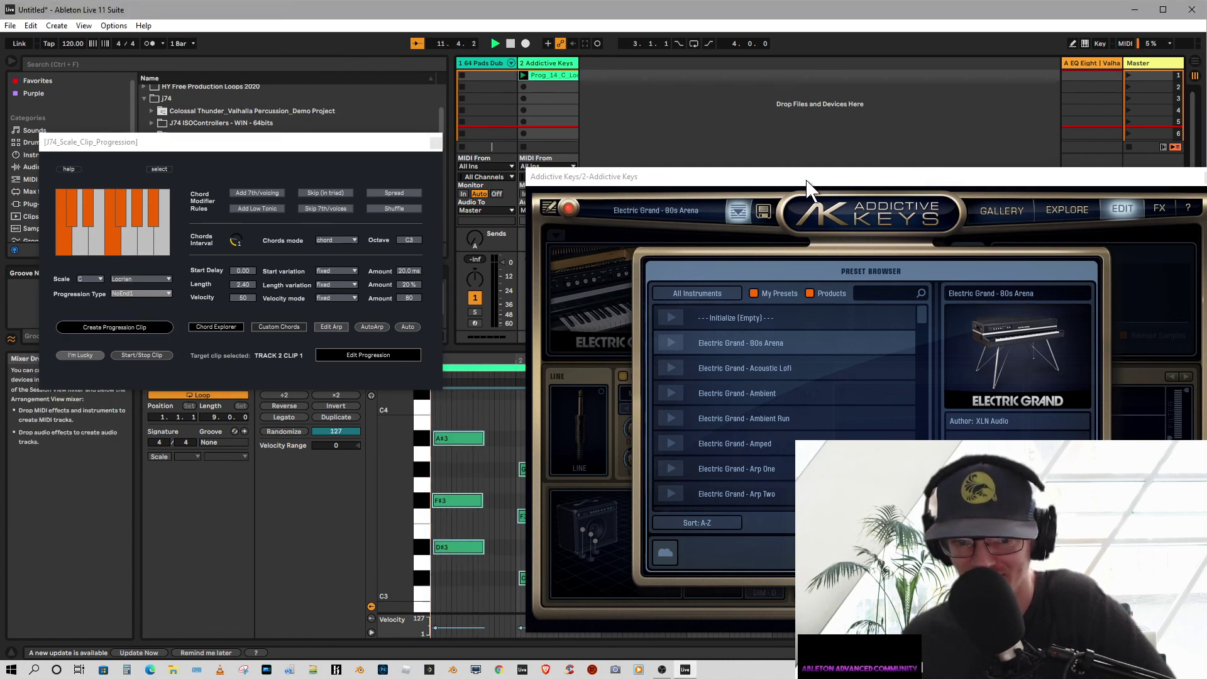
- Reposition the Addictive Keys window and load the Electric Grand - Acoustic Lofi preset
left_click_drag(807, 184, 139, 19)
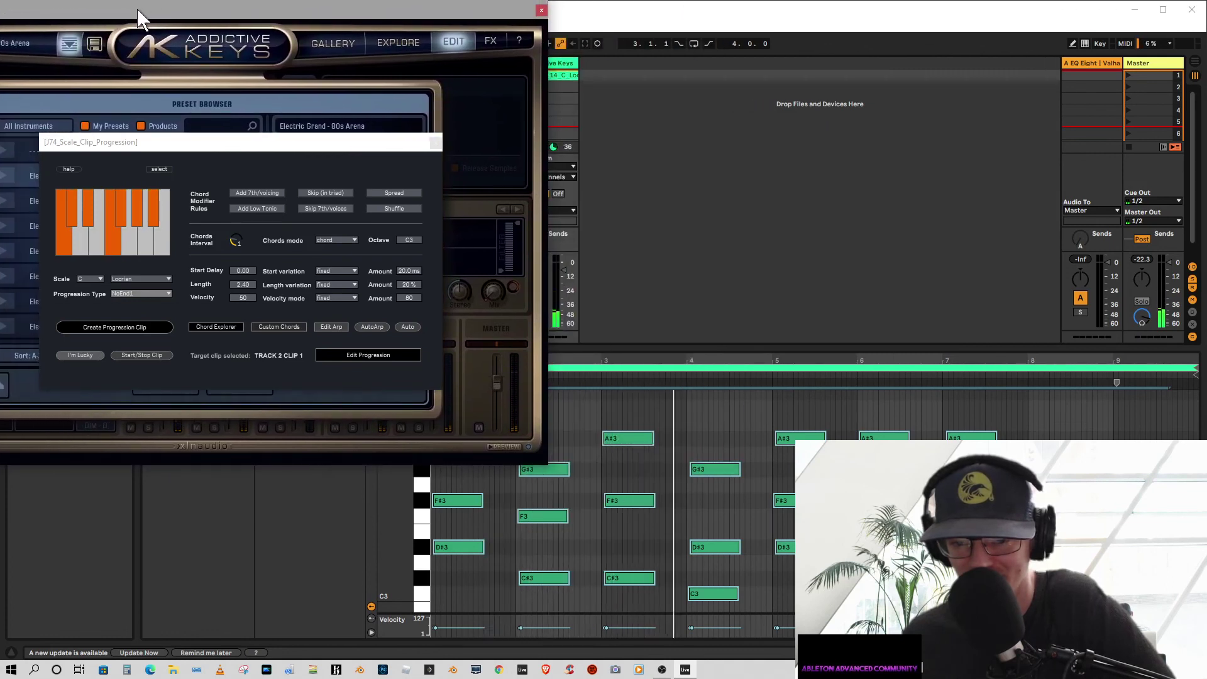
left_click_drag(139, 14, 654, 81)
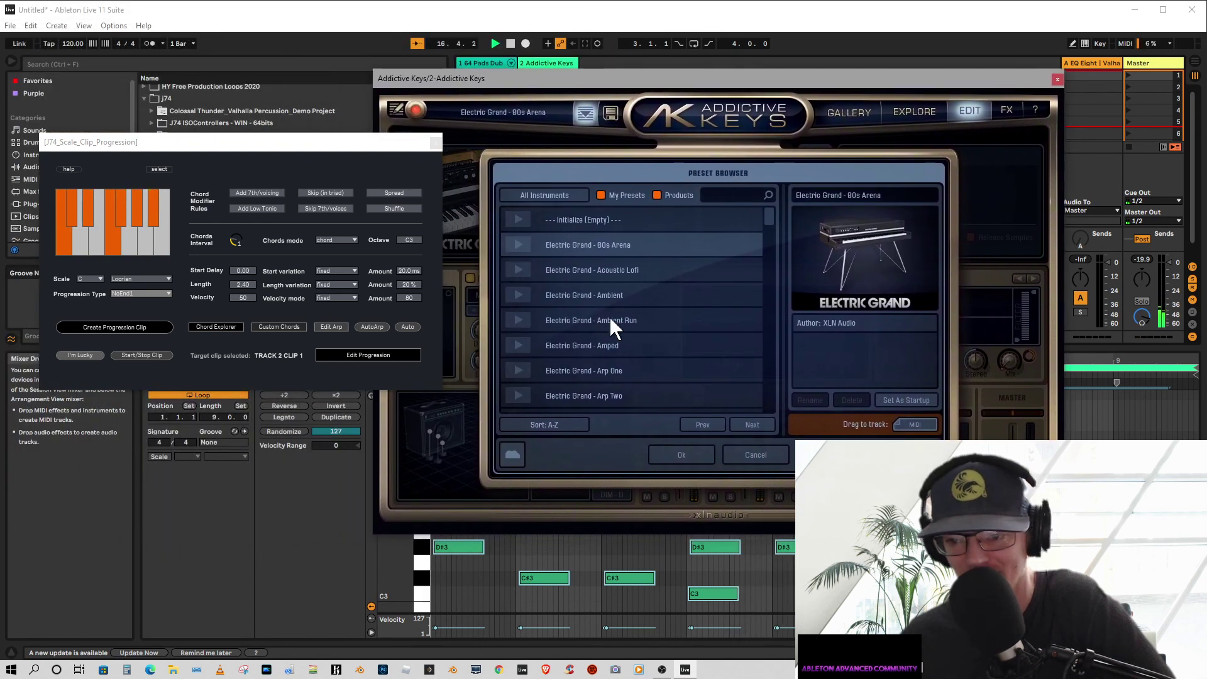
left_click(617, 268)
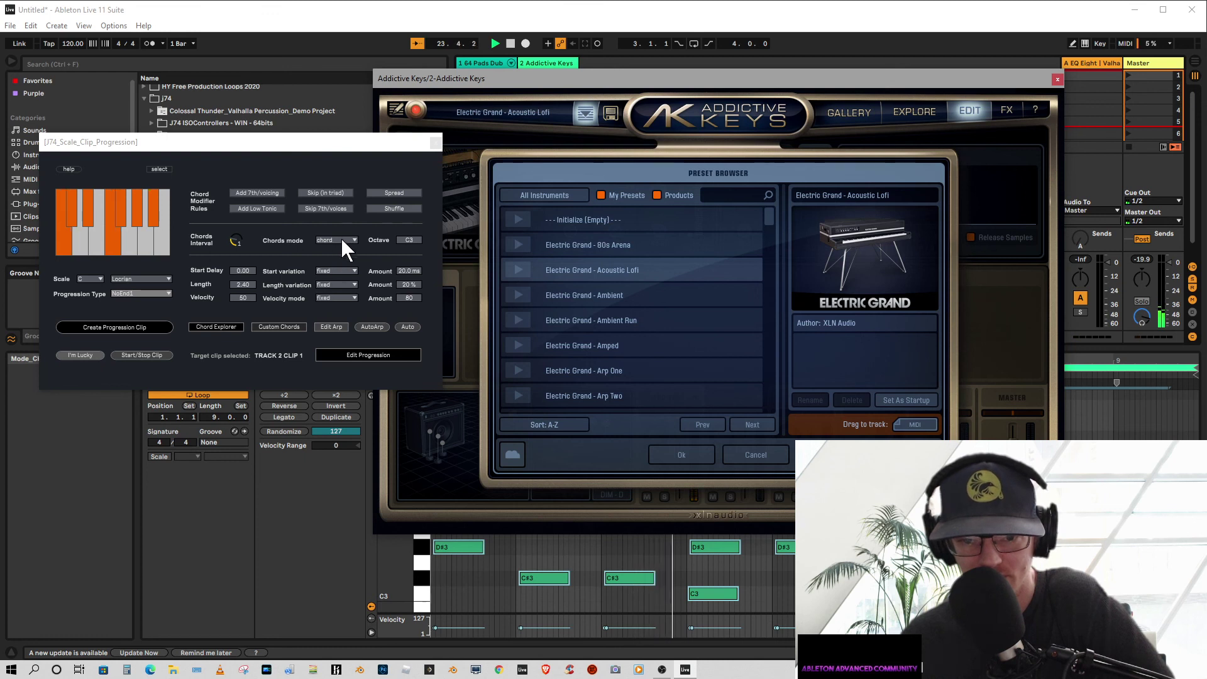
- Set the progression generator's start variation, length variation and velocity mode to variable
left_click(332, 270)
left_click(334, 291)
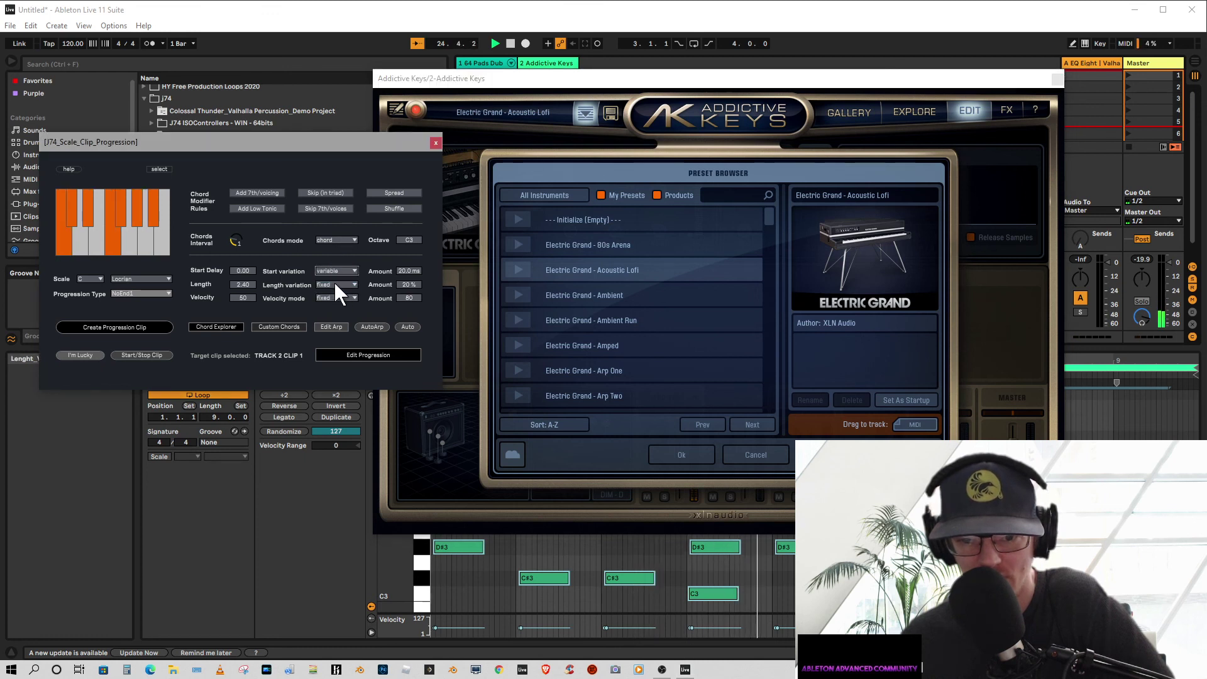
left_click(328, 297)
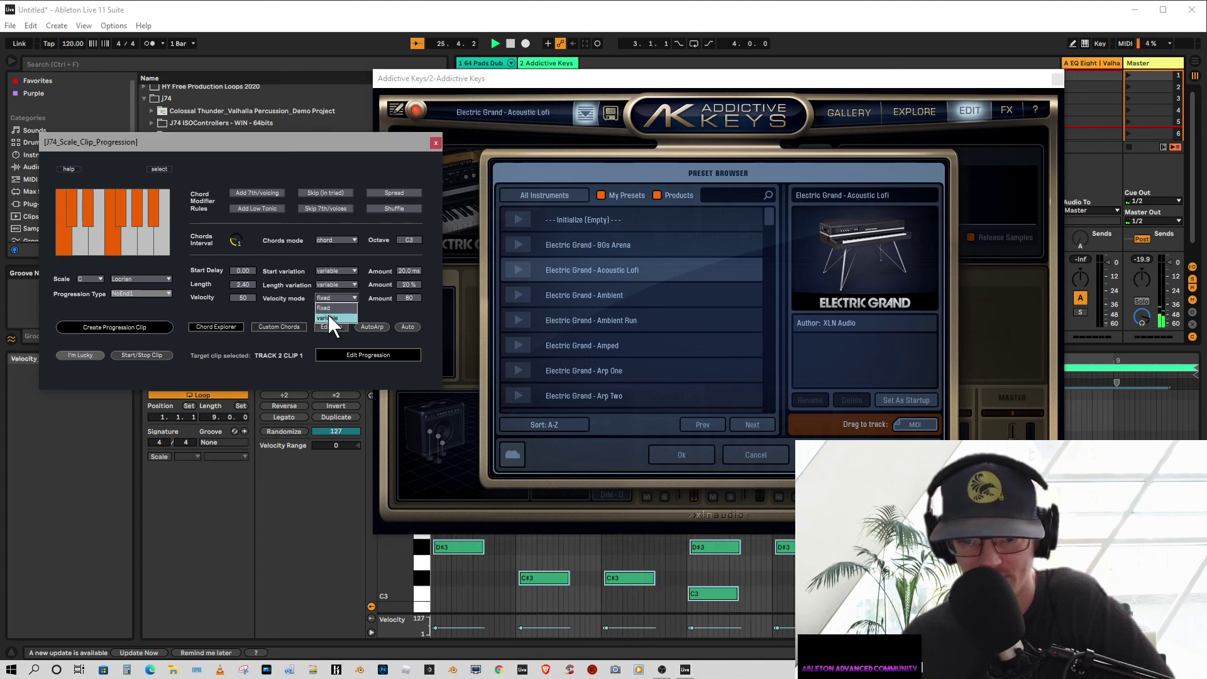
left_click(327, 314)
- Create a C Locrian NoEnd1 progression clip in the Addictive Keys track's second slot and launch it
left_click_drag(363, 140, 343, 210)
left_click_drag(611, 78, 805, 169)
left_click(541, 86)
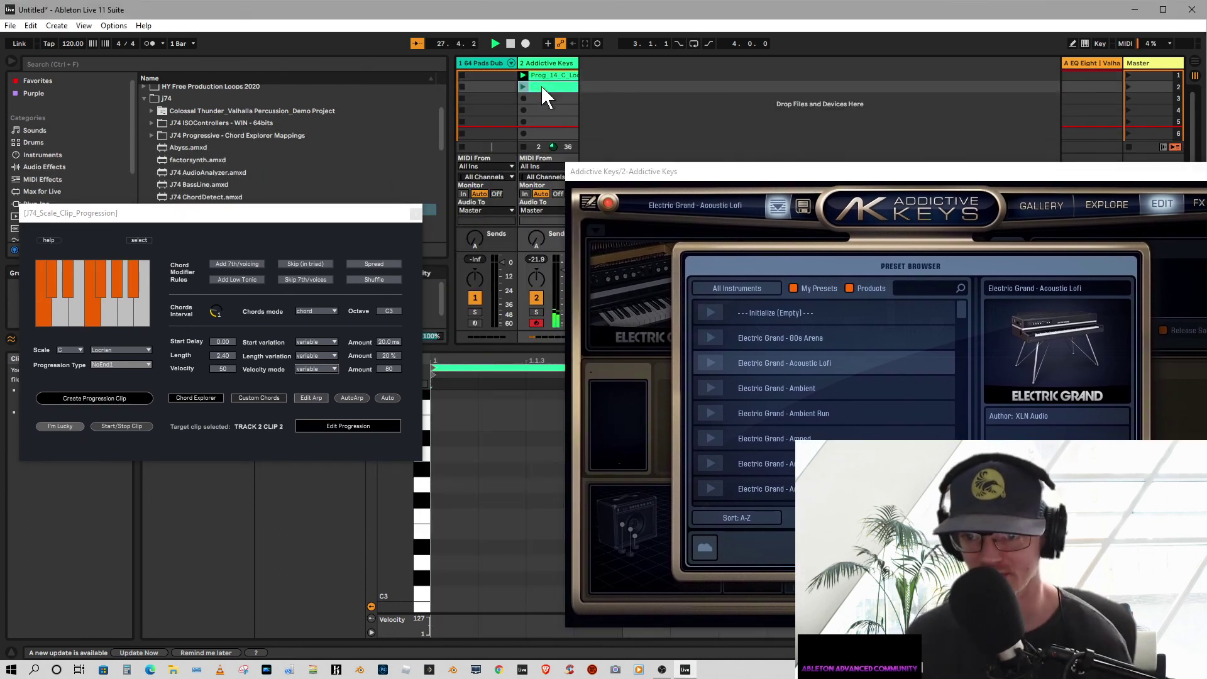
left_click(75, 396)
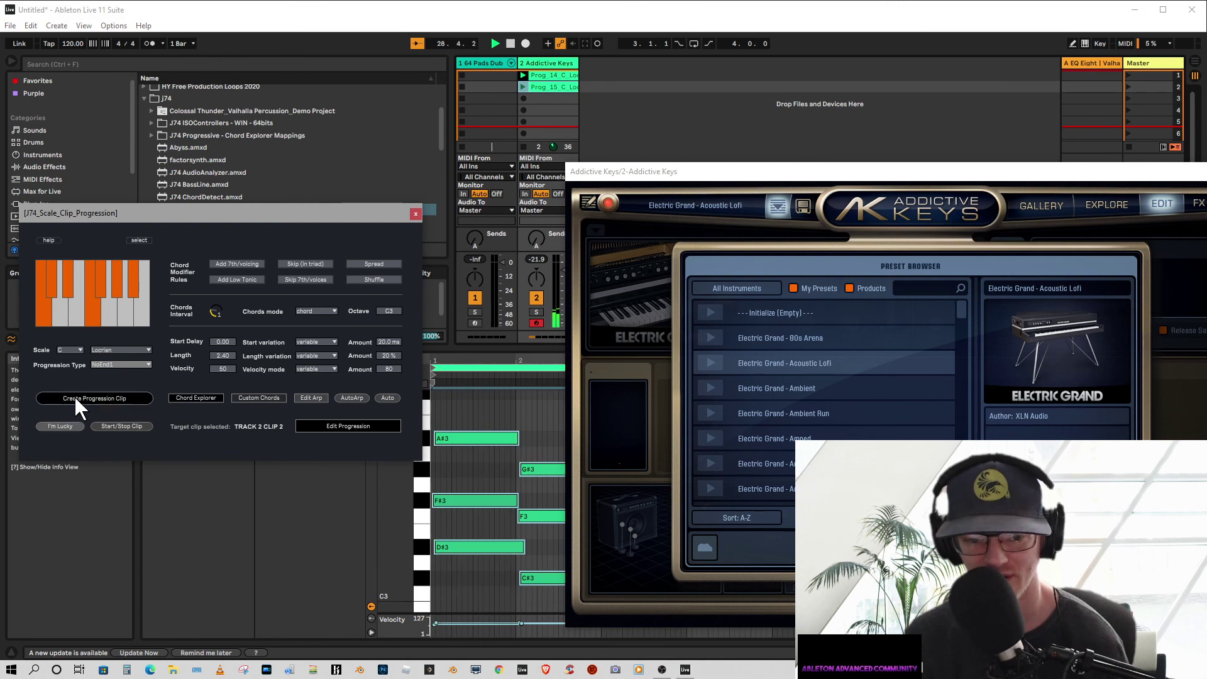
left_click(522, 87)
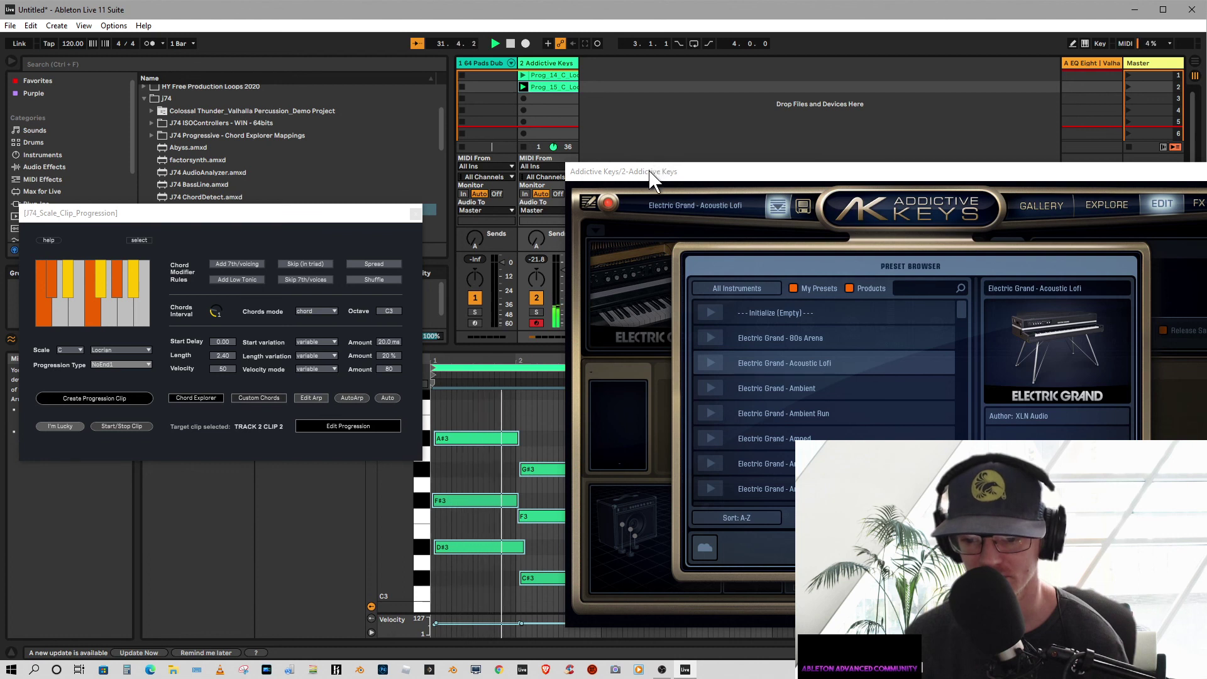
- Load the Electric Grand - Ambient preset from the preset browser while the second clip plays
left_click_drag(814, 171, 868, 75)
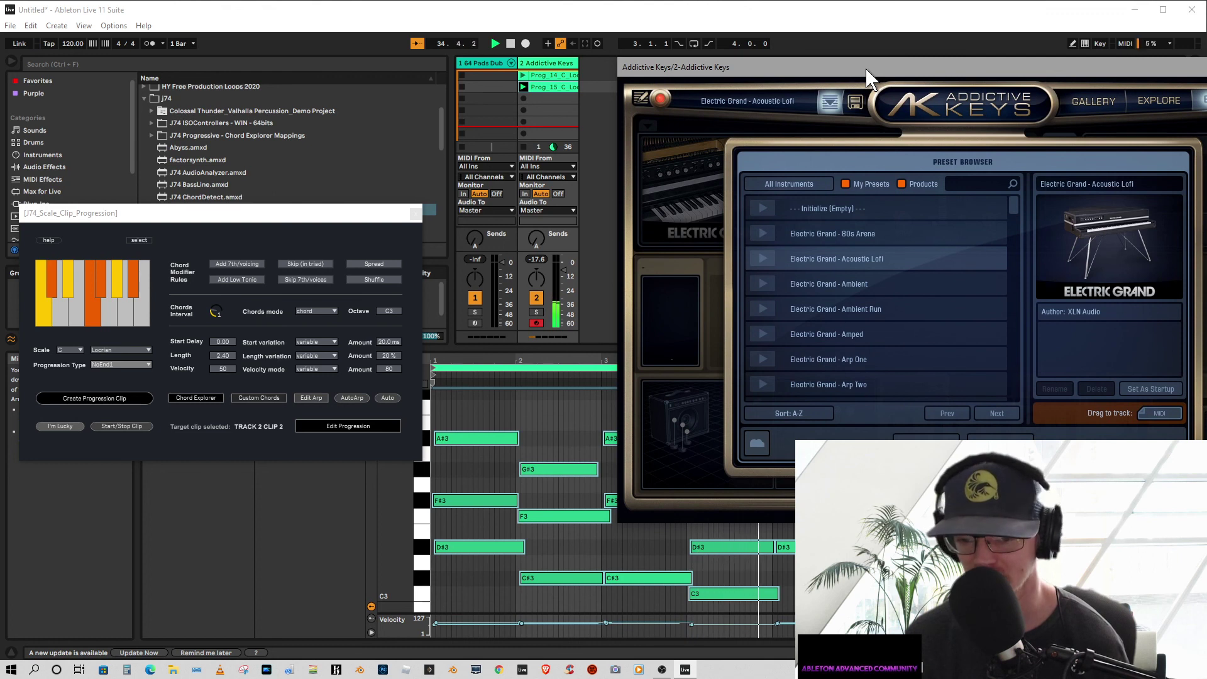
left_click_drag(867, 75, 817, 115)
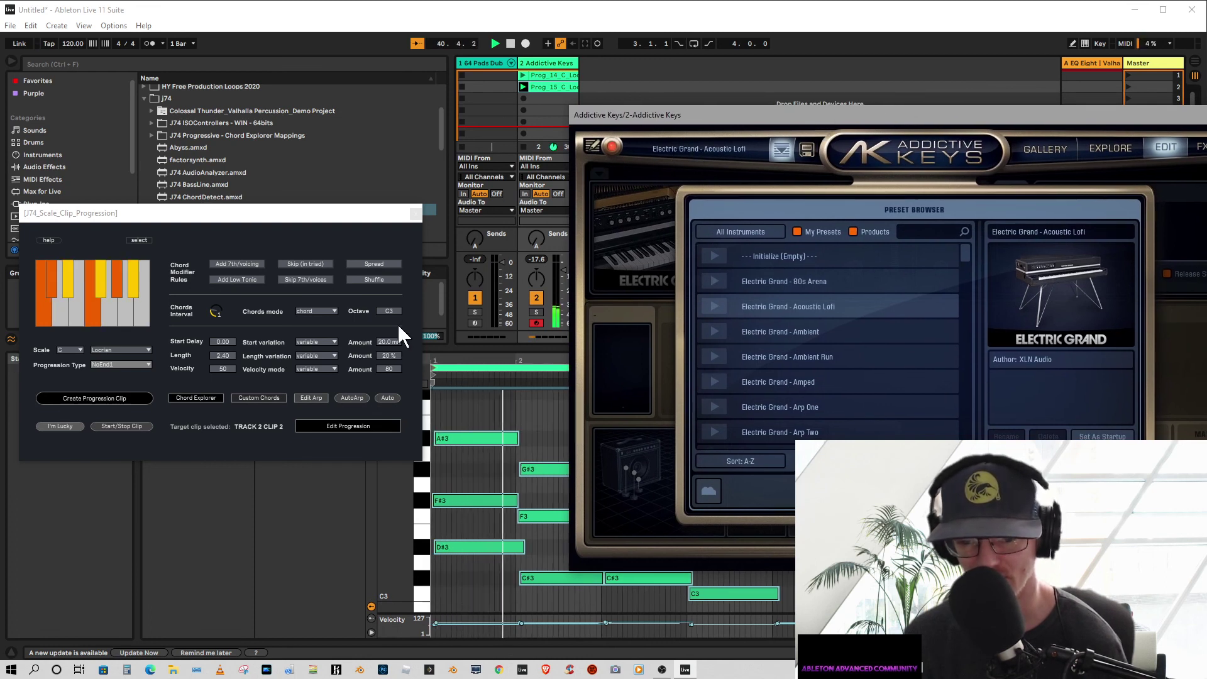
left_click_drag(829, 117, 783, 119)
left_click(761, 331)
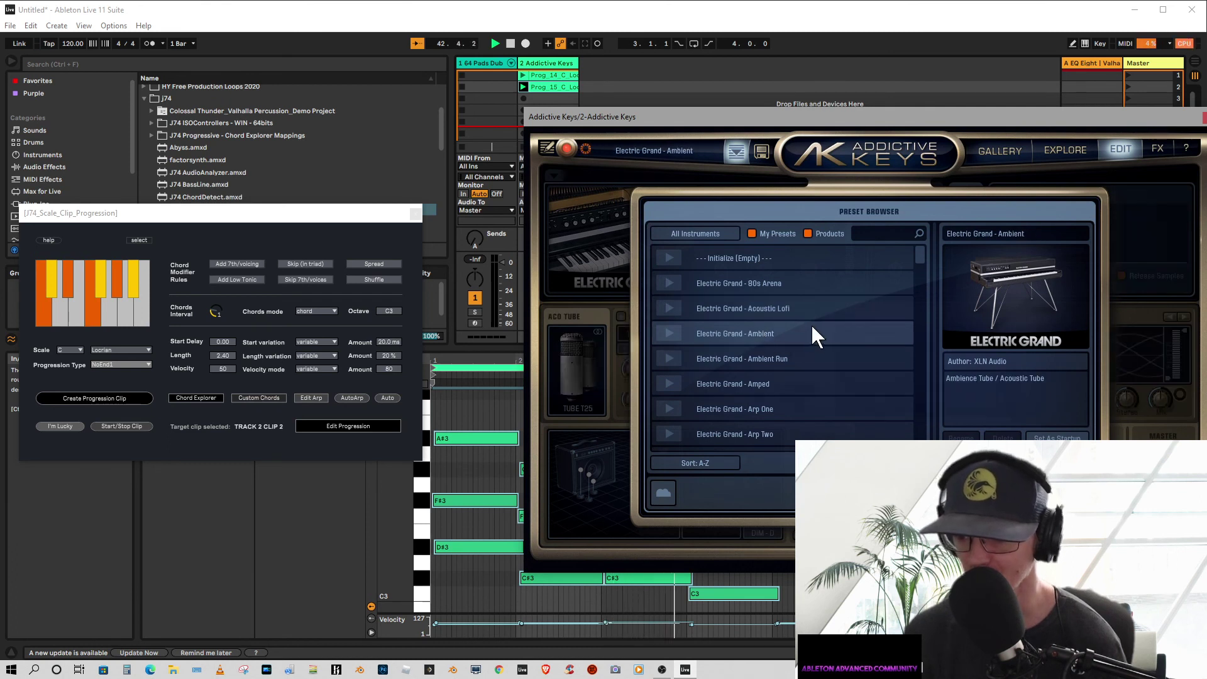
- Move the Addictive Keys window clear of the mixer and arm the 64 Pads Dub track for recording
left_click_drag(808, 113, 841, 173)
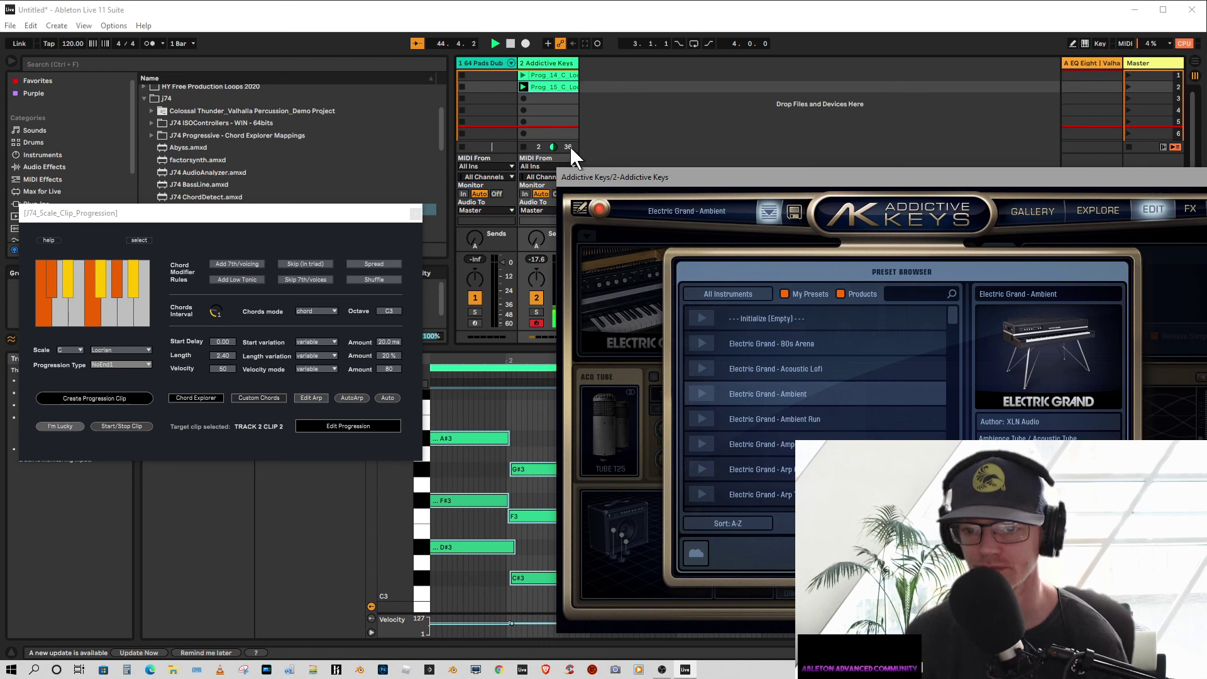
left_click(474, 62)
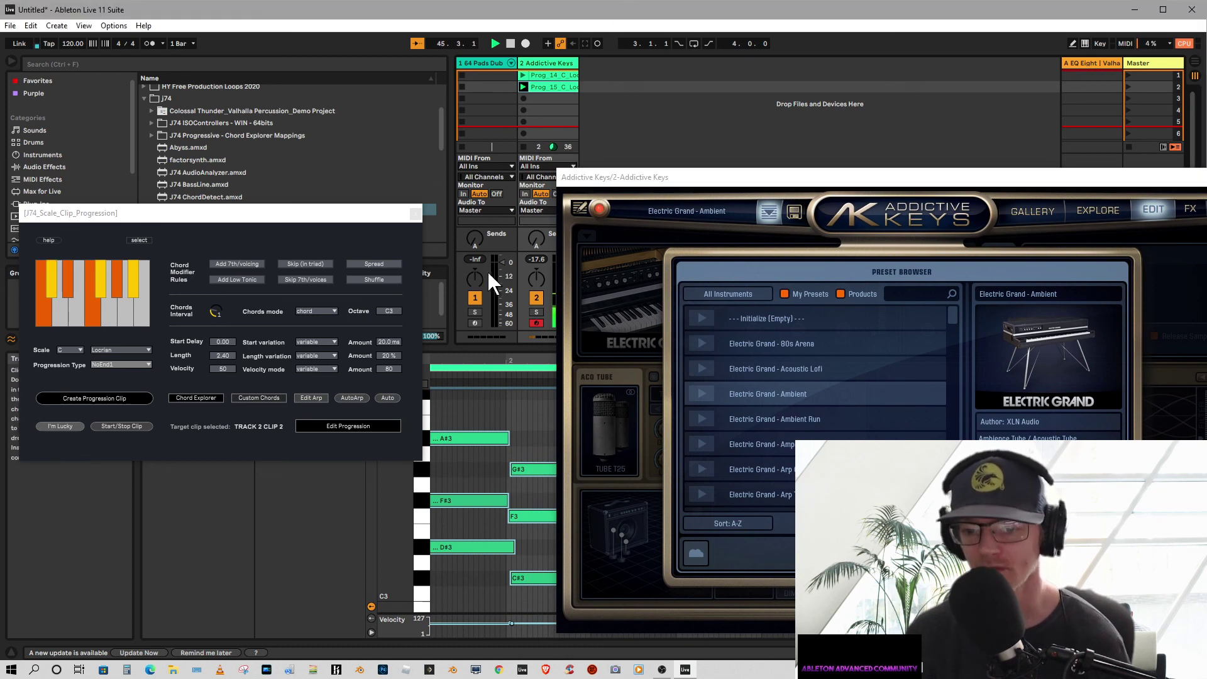
left_click(475, 322)
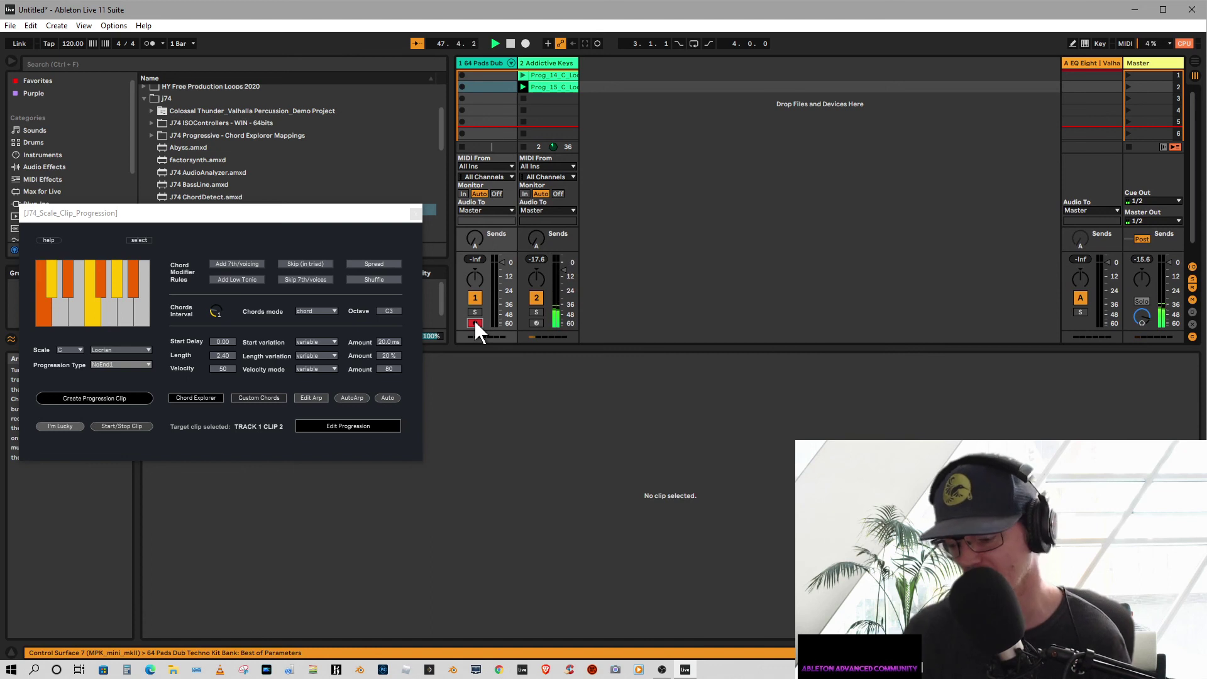